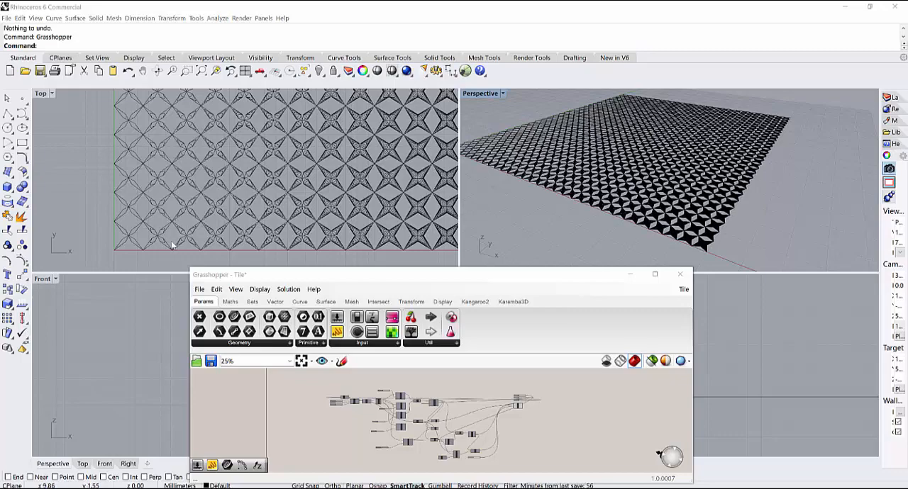
Step: Examine the finished star tile pattern in the Perspective view and the Grasshopper definition that generates it
scroll(638, 226, up, 4)
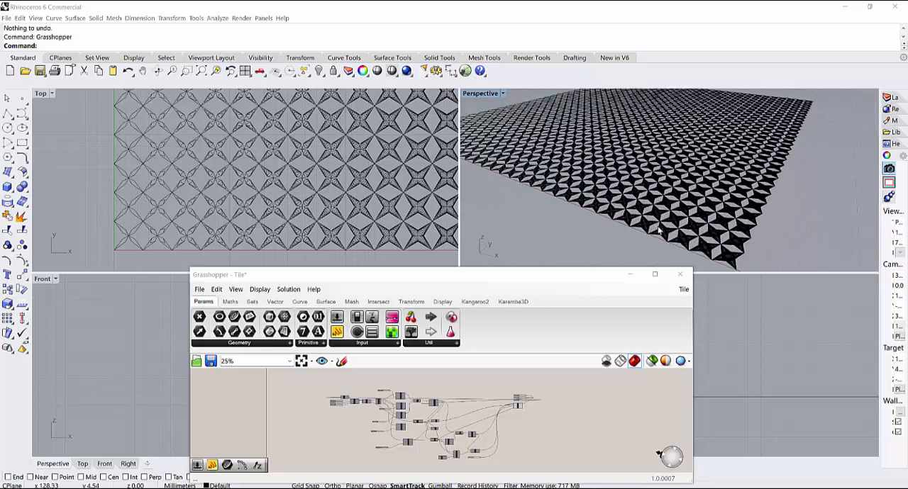
scroll(668, 235, up, 4)
scroll(667, 230, down, 5)
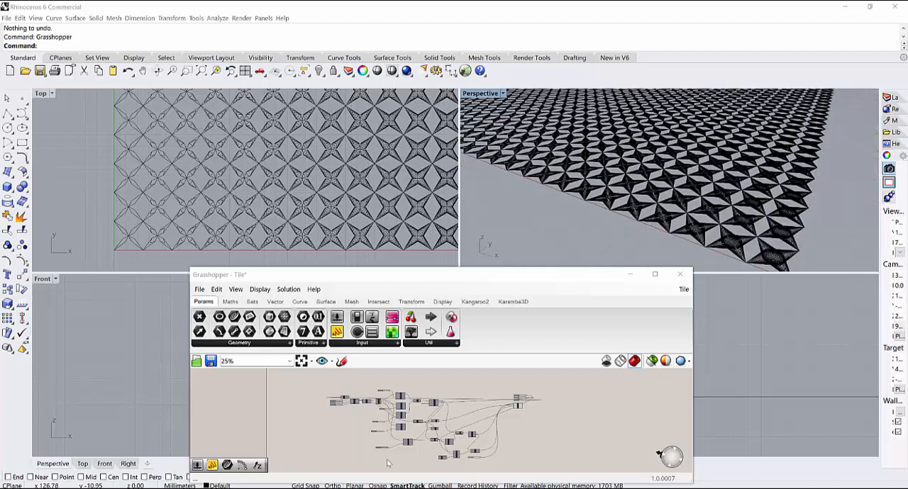
scroll(401, 454, up, 3)
scroll(397, 451, down, 3)
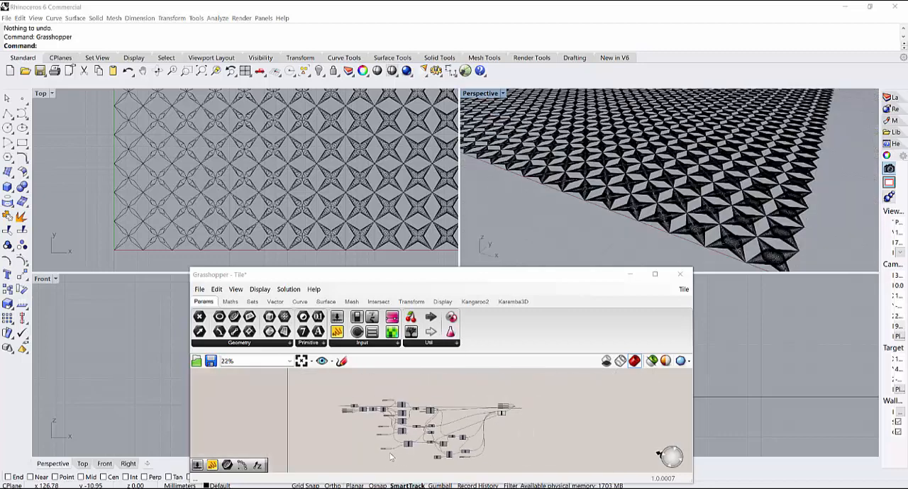
scroll(383, 438, up, 1)
scroll(374, 433, down, 1)
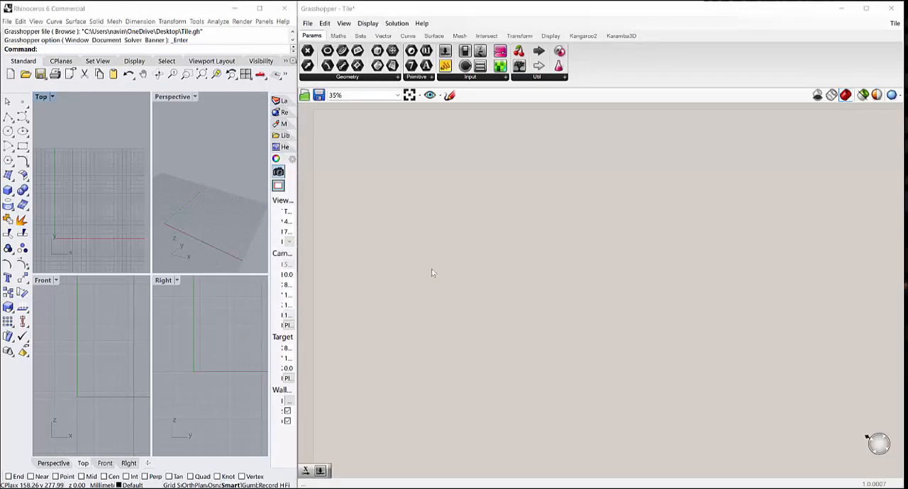
Step: Add a Square grid component to the empty canvas and inspect its default grid in the Top view
double_click(430, 204)
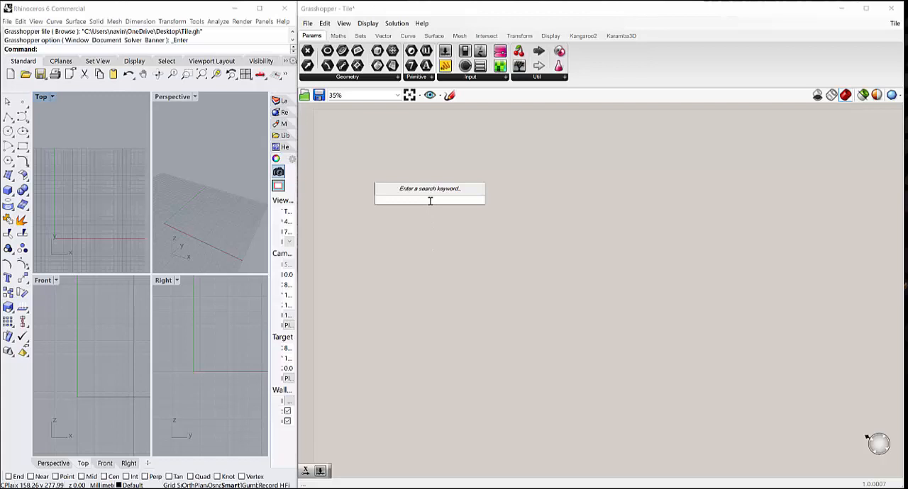
text(squ)
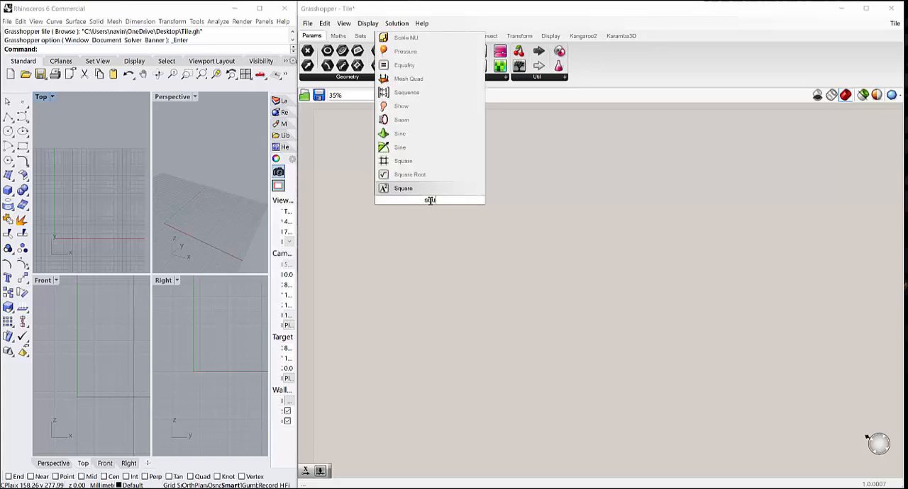
click(418, 175)
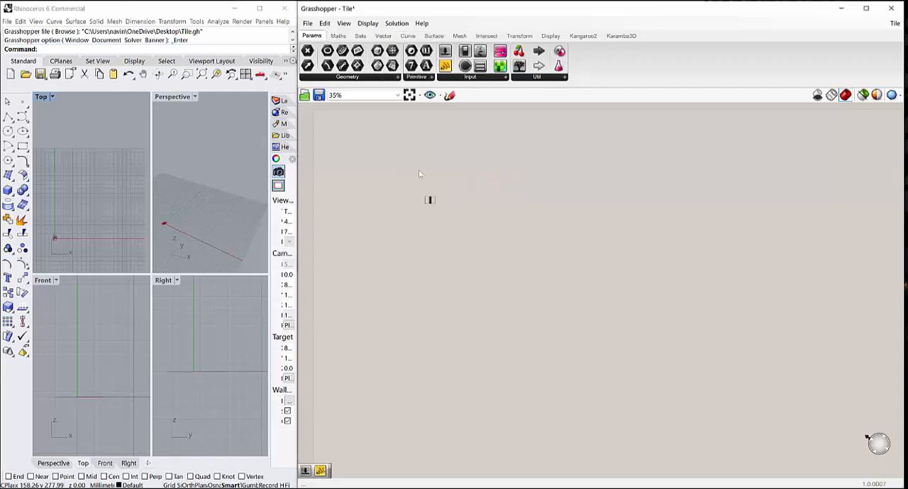
scroll(426, 211, up, 6)
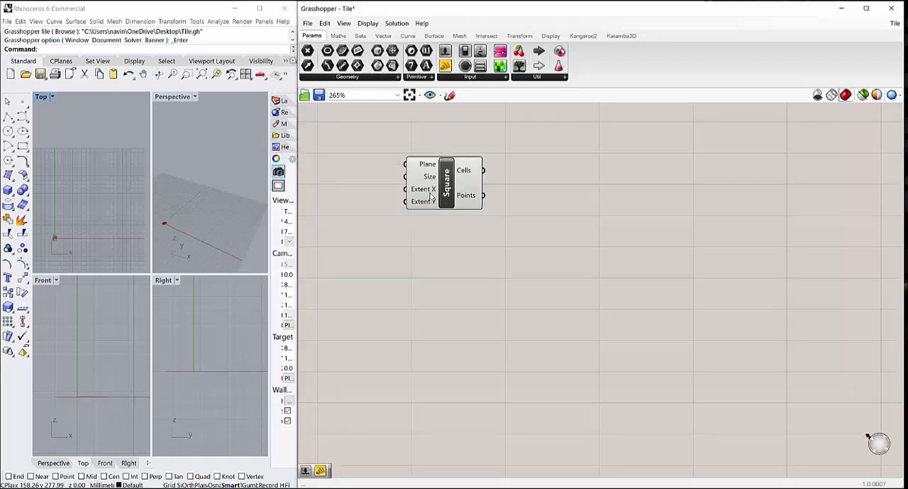
scroll(456, 213, down, 5)
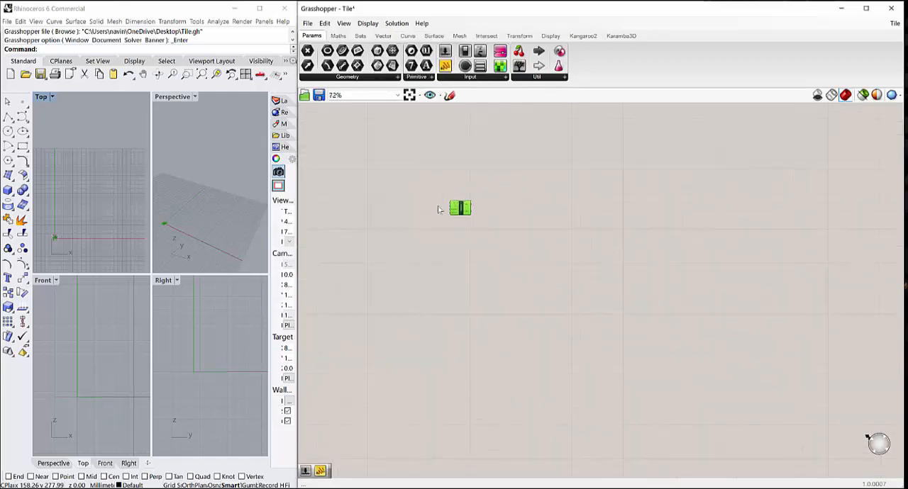
scroll(468, 207, up, 3)
scroll(469, 206, up, 2)
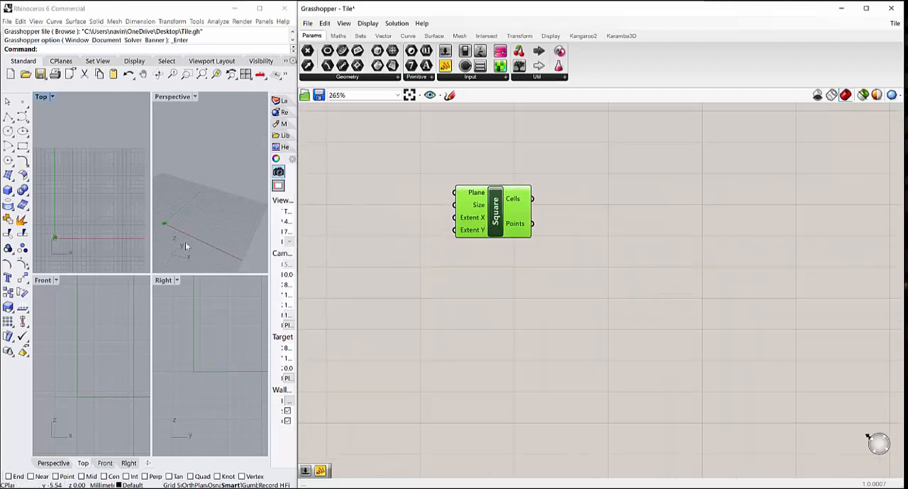
scroll(56, 239, up, 5)
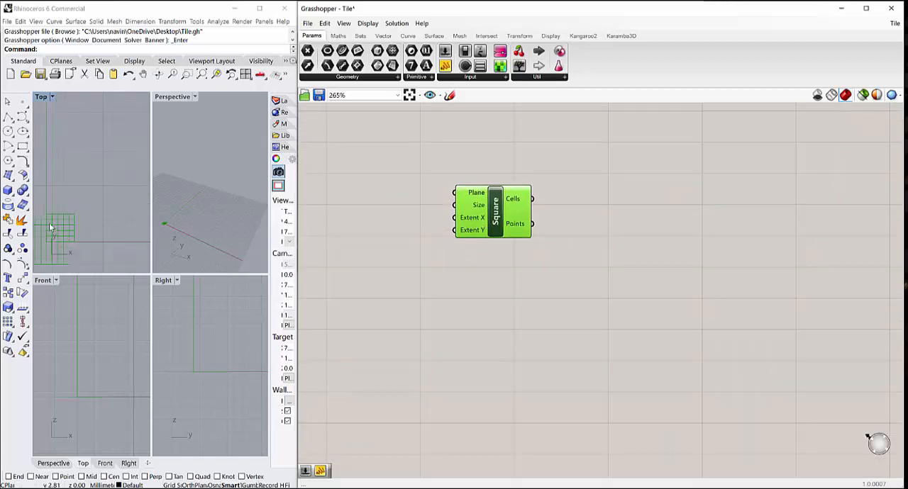
scroll(80, 231, up, 4)
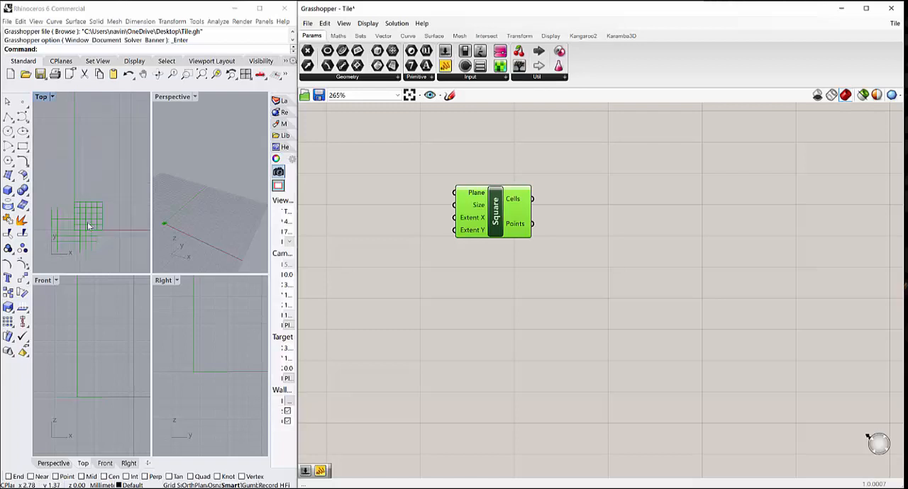
scroll(78, 233, down, 1)
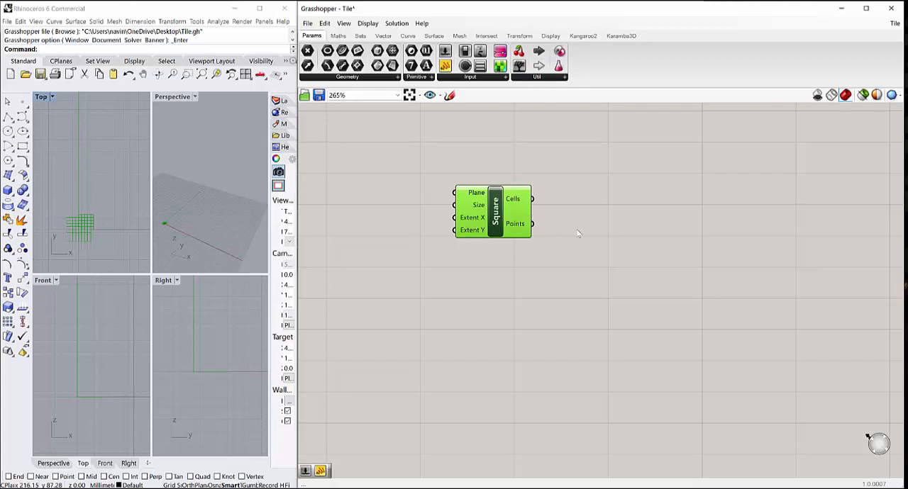
Step: Add a Unit X vector component and connect its output to the Square grid's Plane input
click(372, 179)
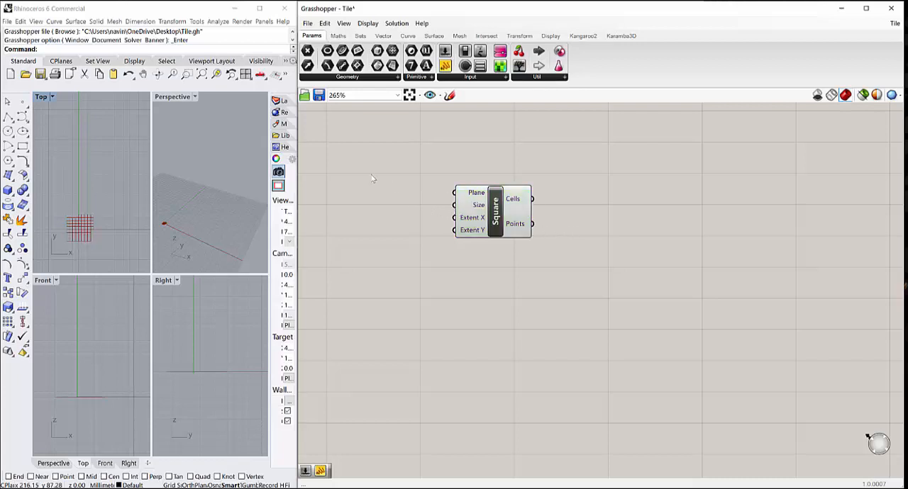
double_click(373, 178)
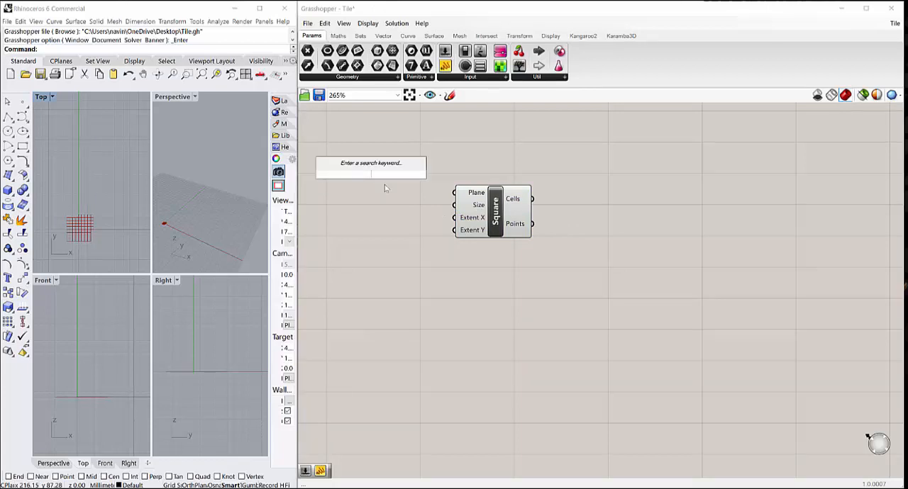
text(unit)
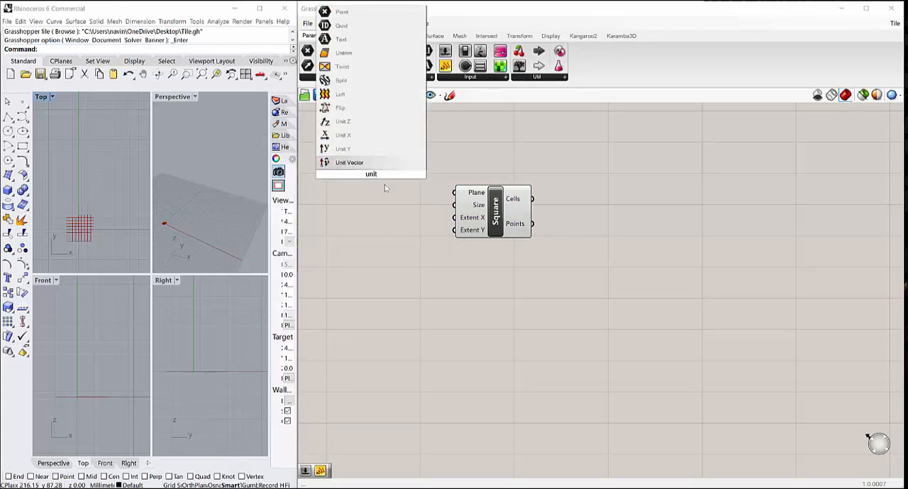
click(344, 135)
drag(414, 175, 454, 192)
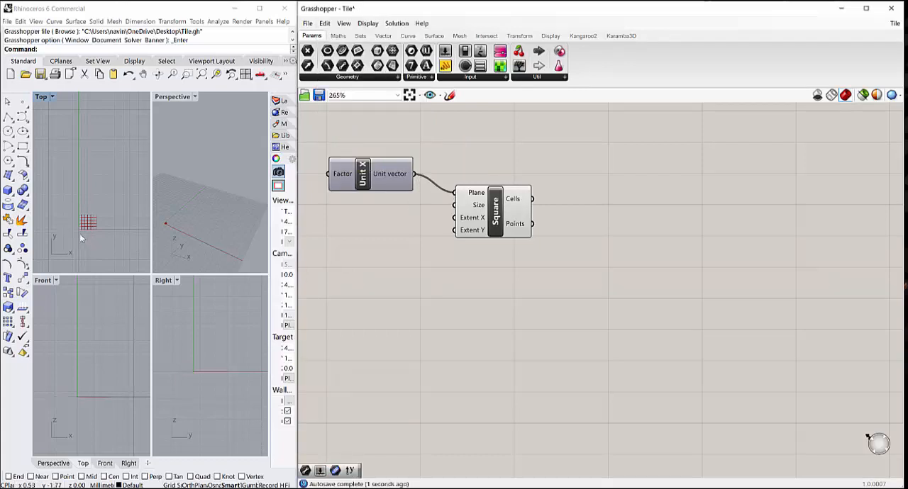
scroll(78, 229, up, 5)
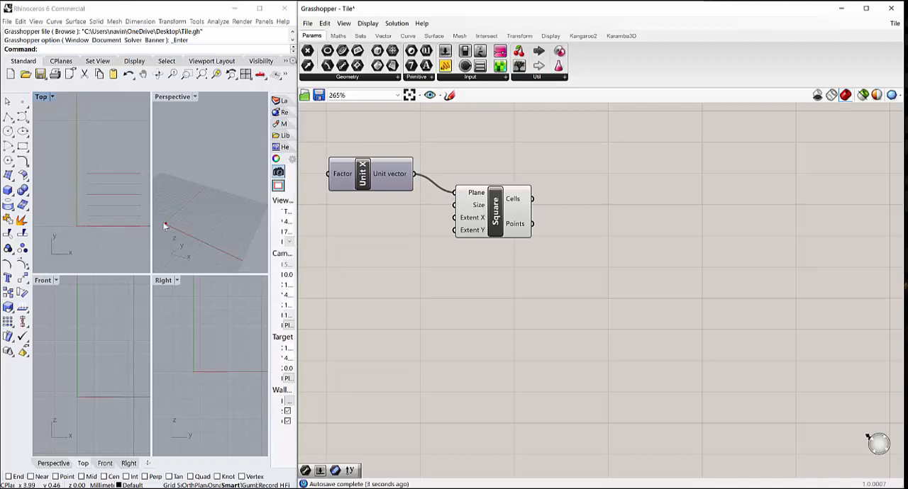
scroll(511, 227, down, 3)
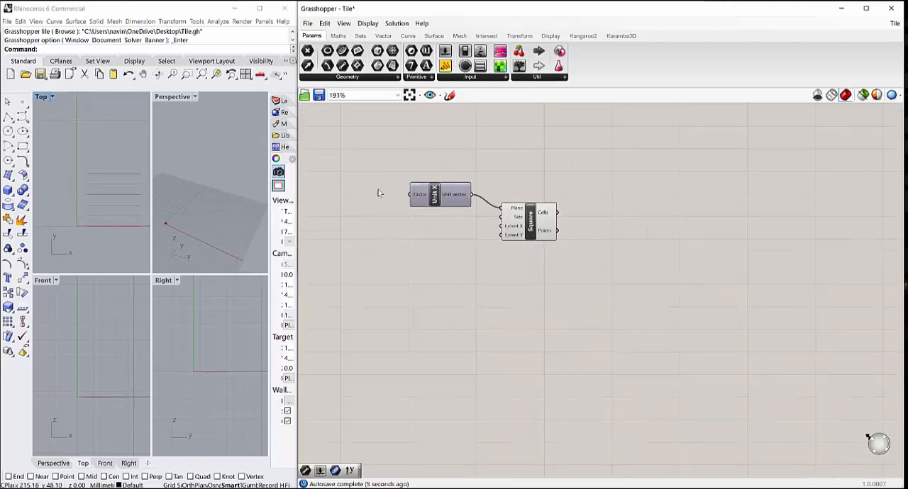
Step: Add a number slider with value 30 and connect it to the Factor input of Unit X
scroll(369, 196, up, 3)
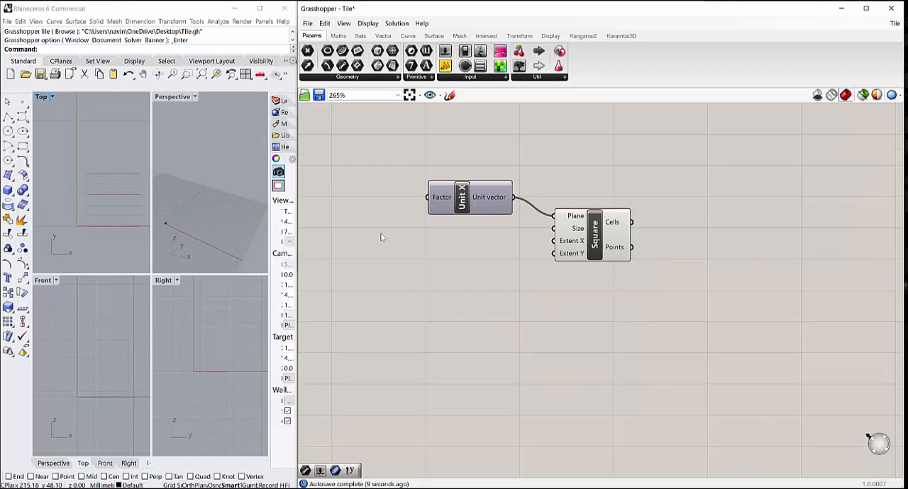
double_click(356, 196)
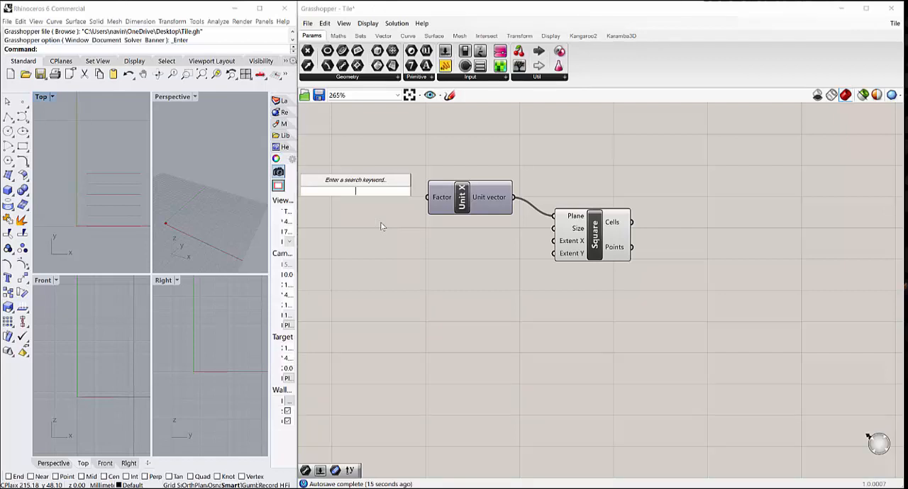
text(1)
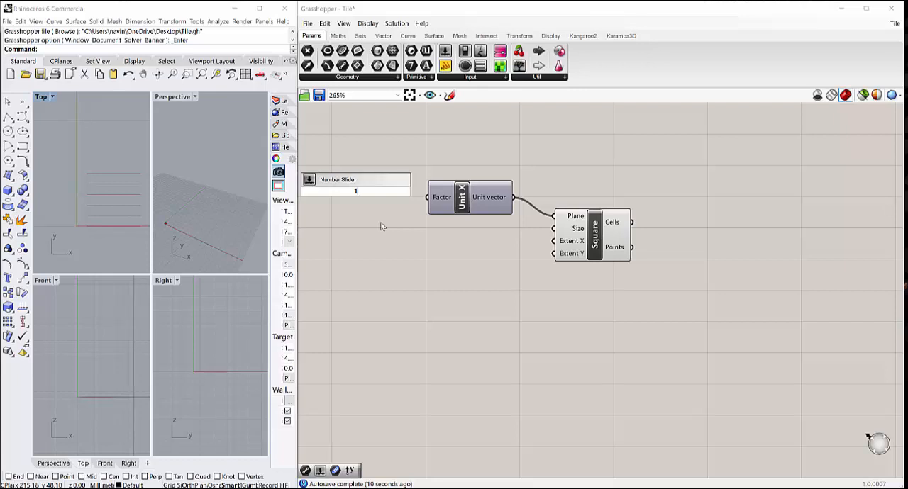
key(BackSpace)
text(30)
key(Return)
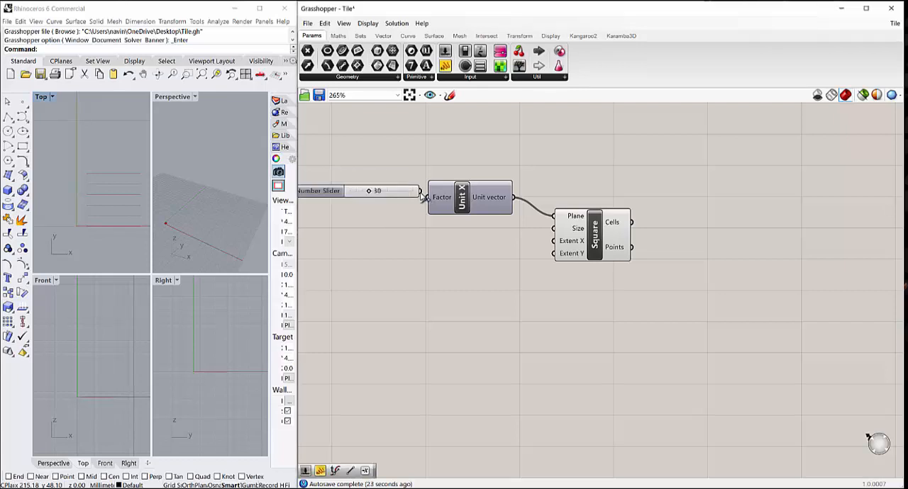
drag(421, 191, 428, 198)
right_drag(241, 239, 213, 213)
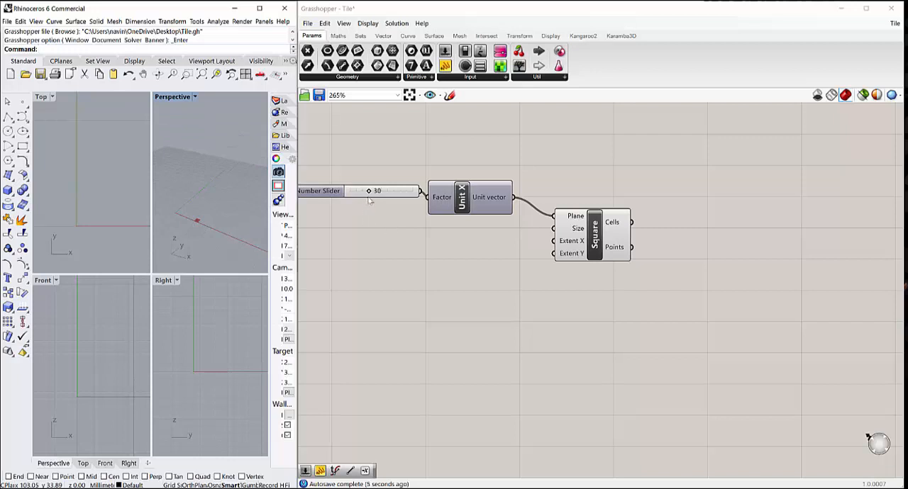
Step: Set the Factor slider to 0 and space out the slider and the Unit X component
drag(369, 192, 345, 193)
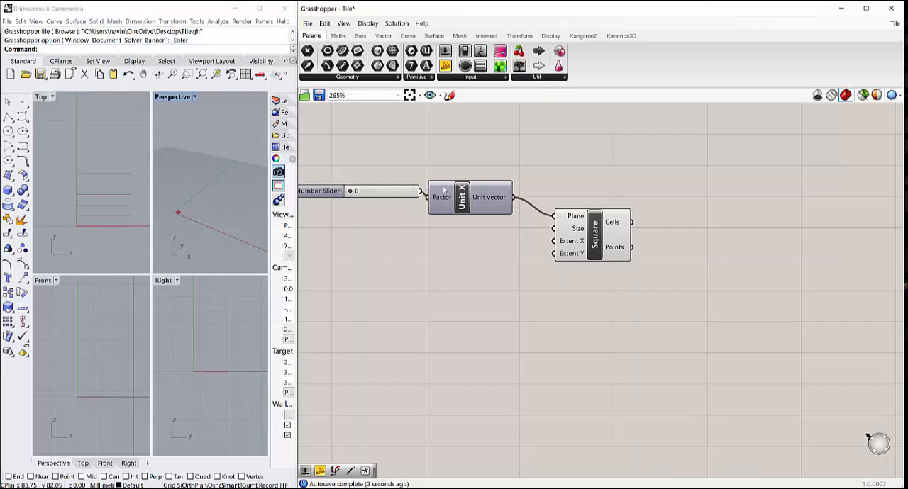
drag(445, 190, 469, 184)
click(339, 198)
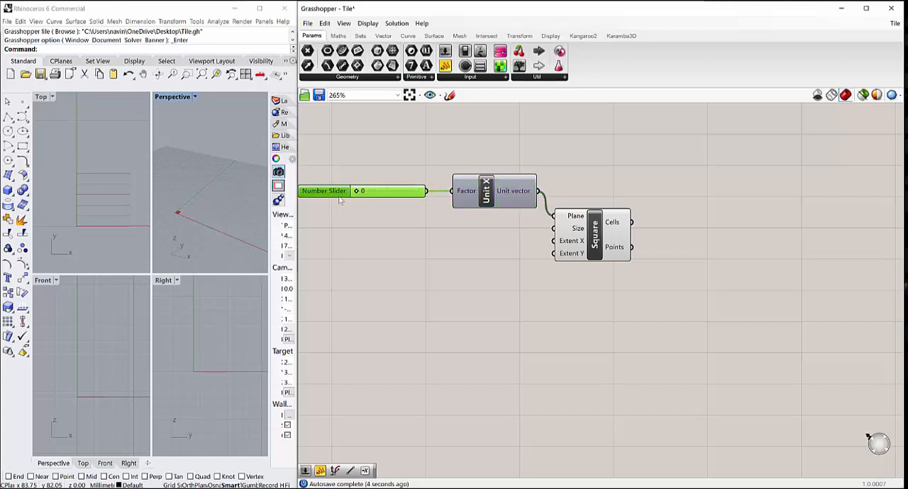
drag(339, 200, 349, 200)
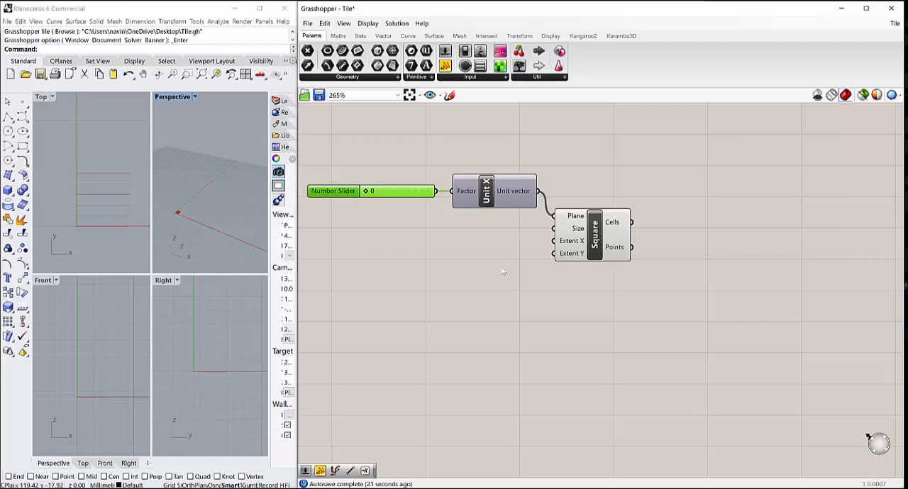
Step: Add a number slider with value 5 and connect it to the Square grid's Size input
double_click(408, 231)
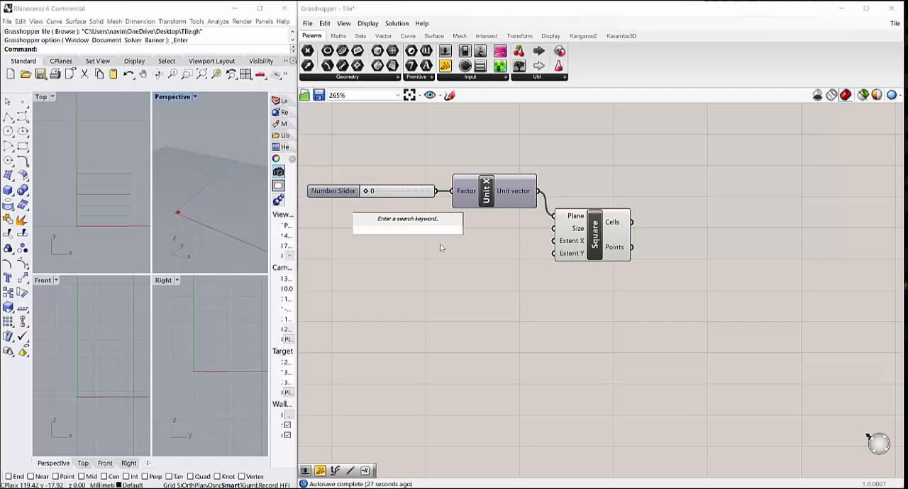
text(5)
key(Return)
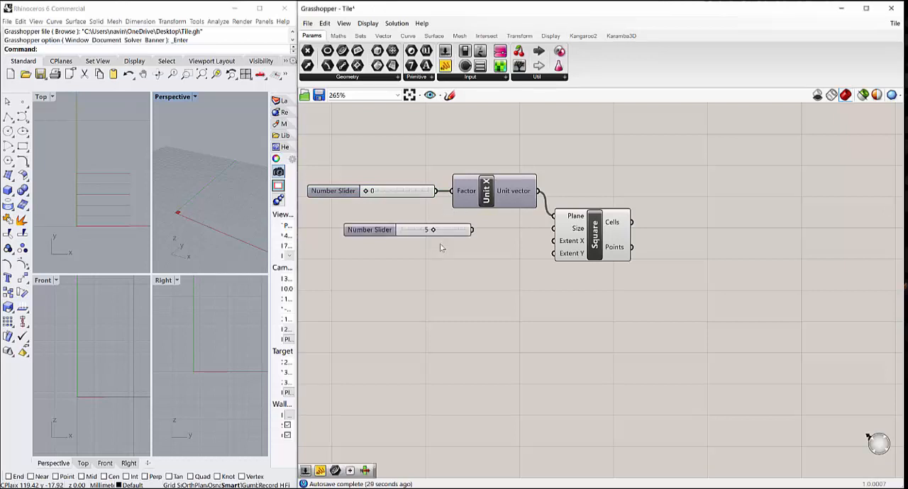
drag(472, 230, 554, 228)
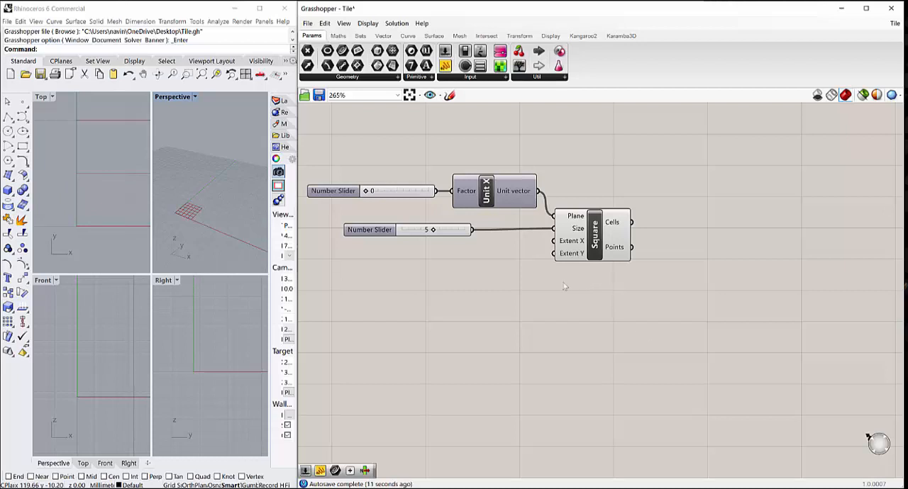
Step: Add a number slider with value 30, connect it to the grid's Extent X input and align it under the Size slider
double_click(390, 260)
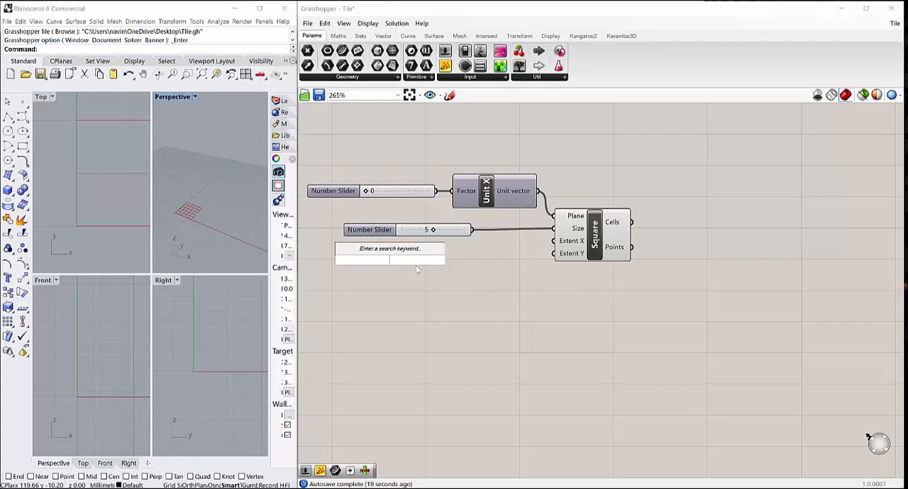
text(30)
key(Return)
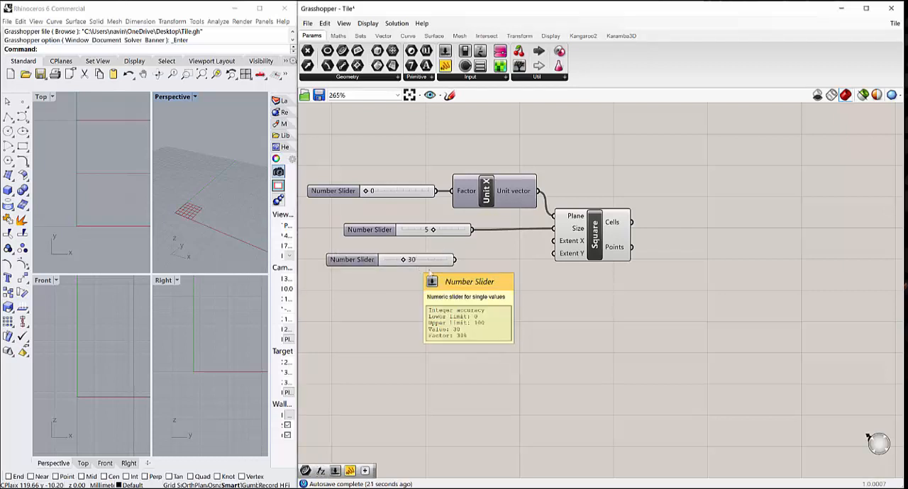
drag(350, 260, 363, 253)
drag(468, 251, 553, 242)
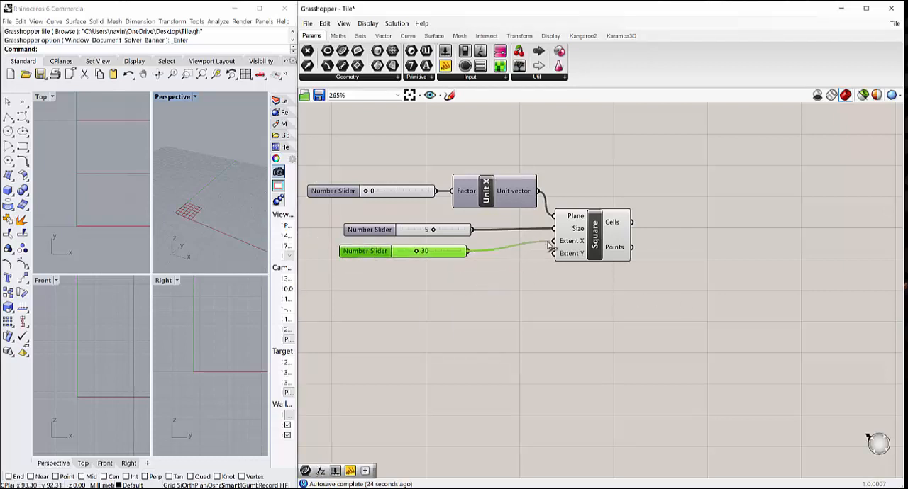
scroll(184, 222, down, 3)
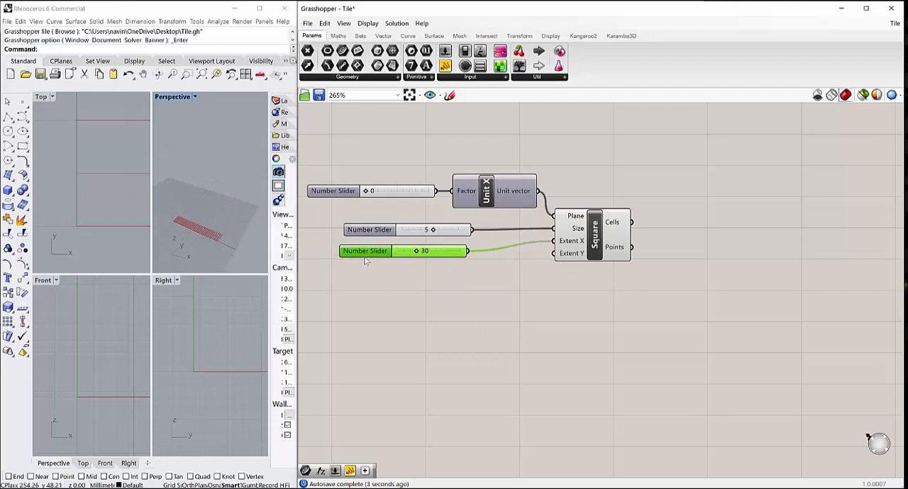
drag(366, 254, 371, 253)
Step: Add a number slider with value 30, connect it to the Square grid's Extent Y input and align it under the Extent X slider
click(383, 317)
double_click(382, 316)
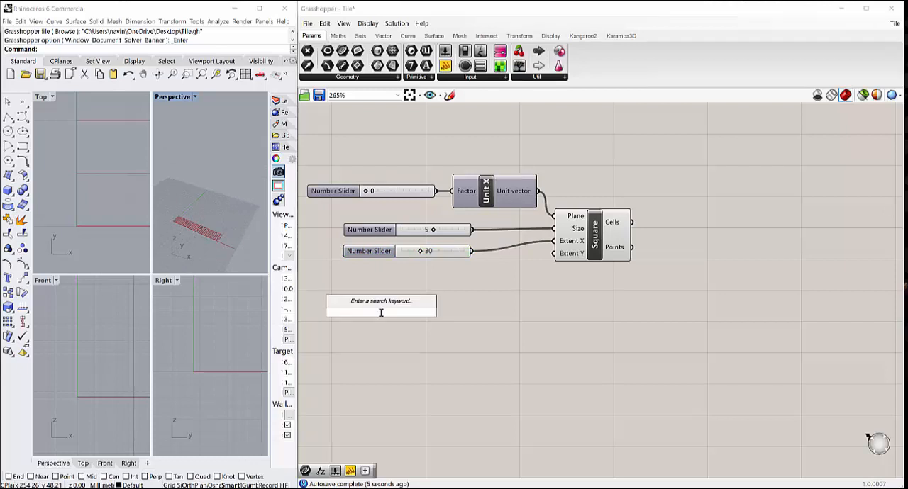
text(30)
key(Return)
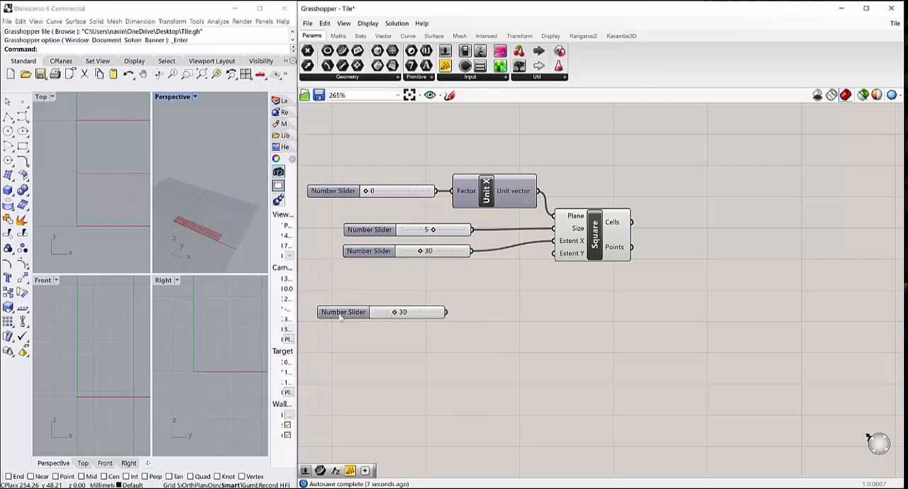
click(352, 314)
drag(363, 312, 384, 272)
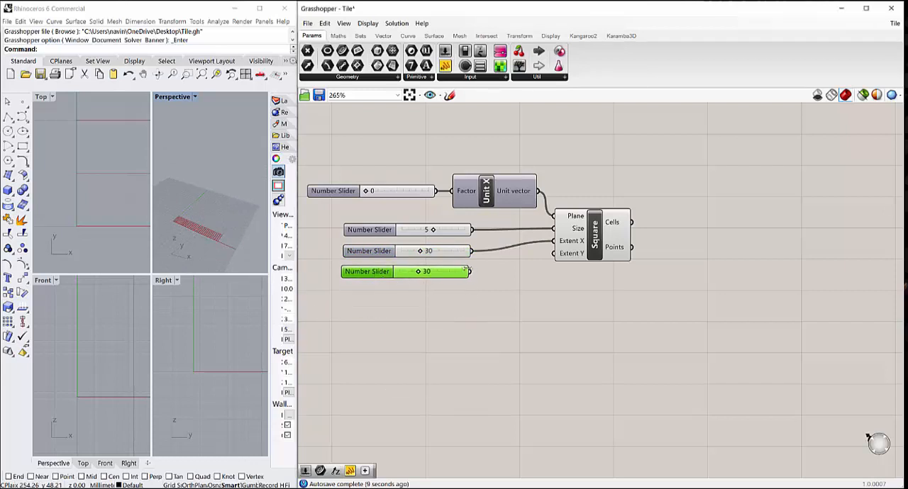
drag(466, 271, 554, 253)
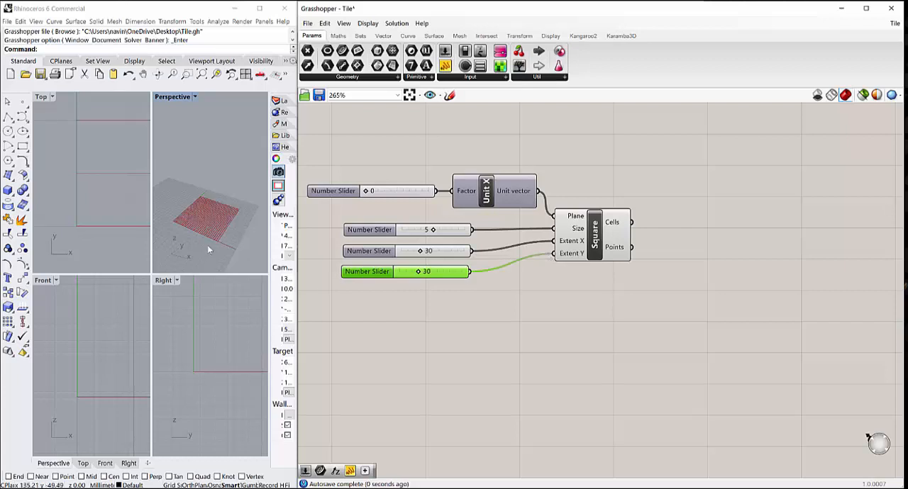
scroll(196, 221, up, 3)
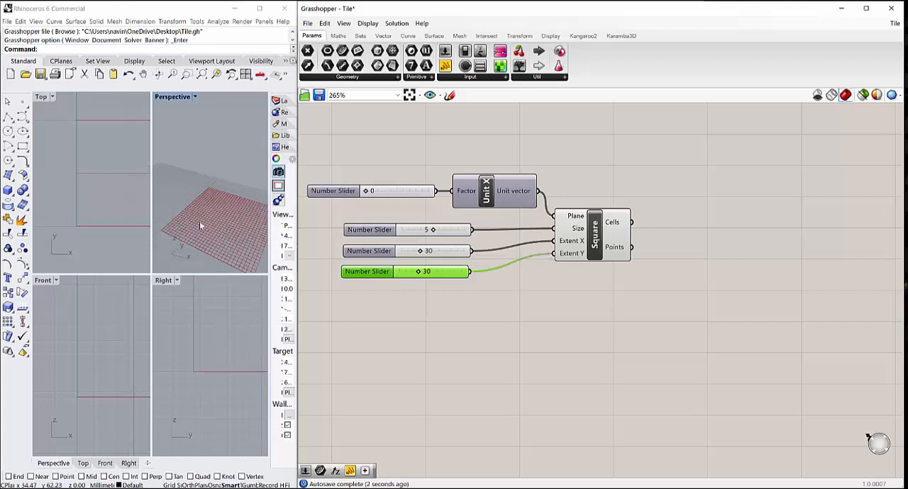
scroll(199, 221, down, 2)
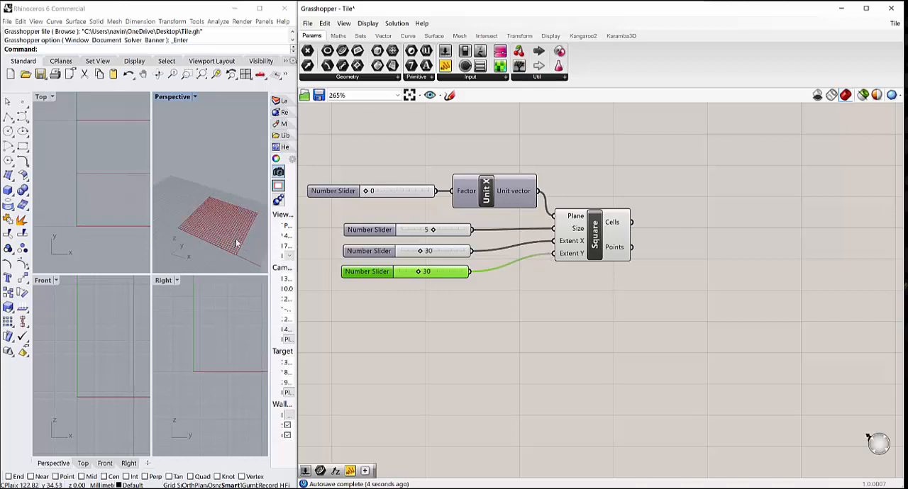
drag(366, 276, 371, 278)
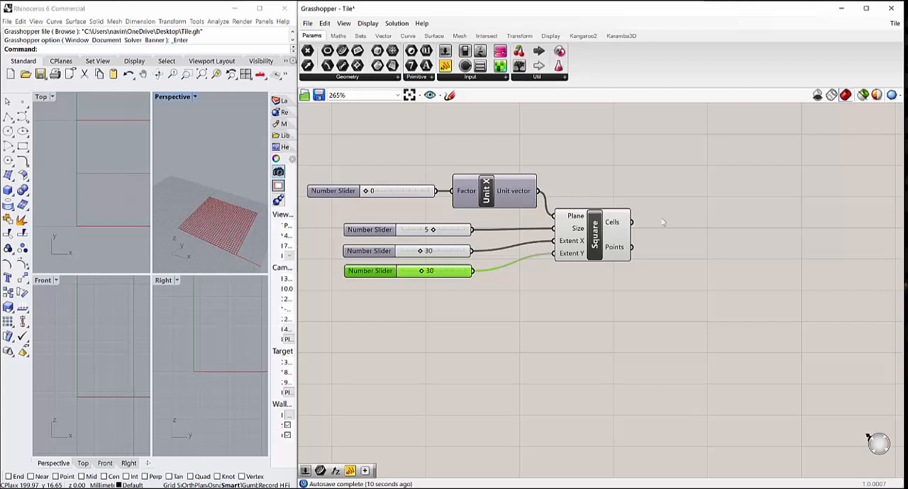
Step: Add an Explode component beside the Square grid and connect the grid's Cells output to its Curve input
double_click(697, 219)
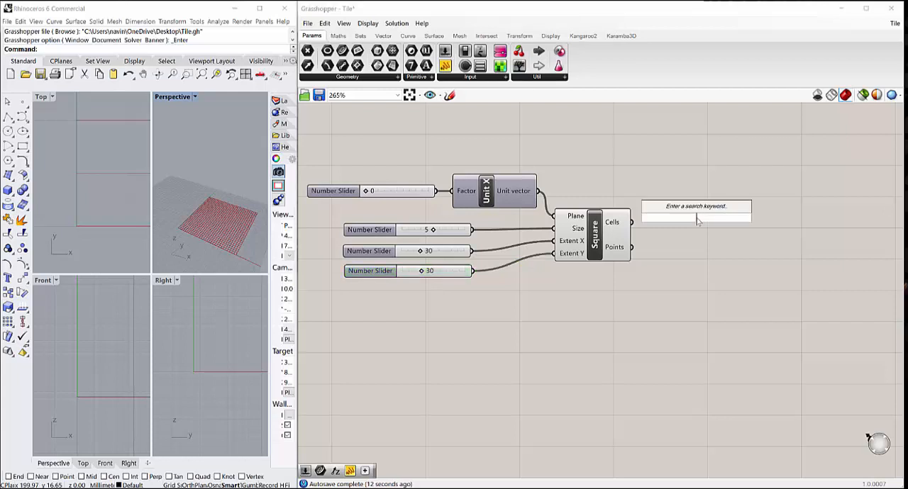
text(explode)
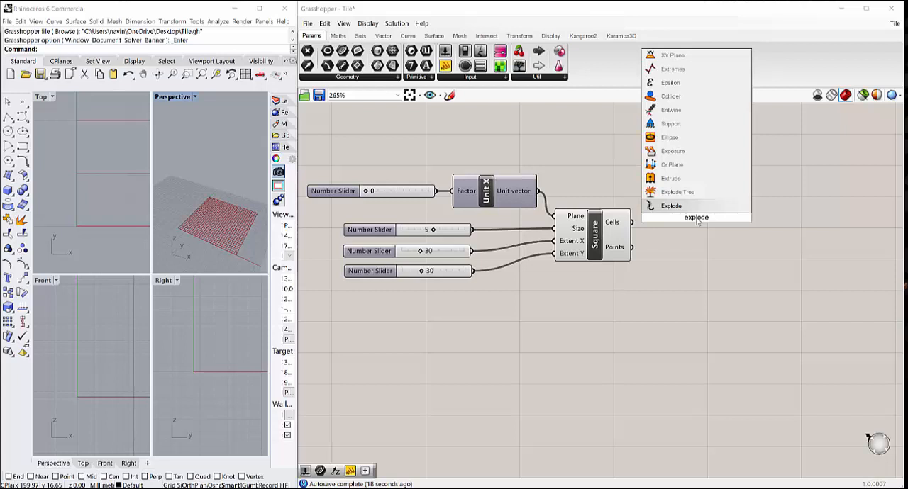
key(Return)
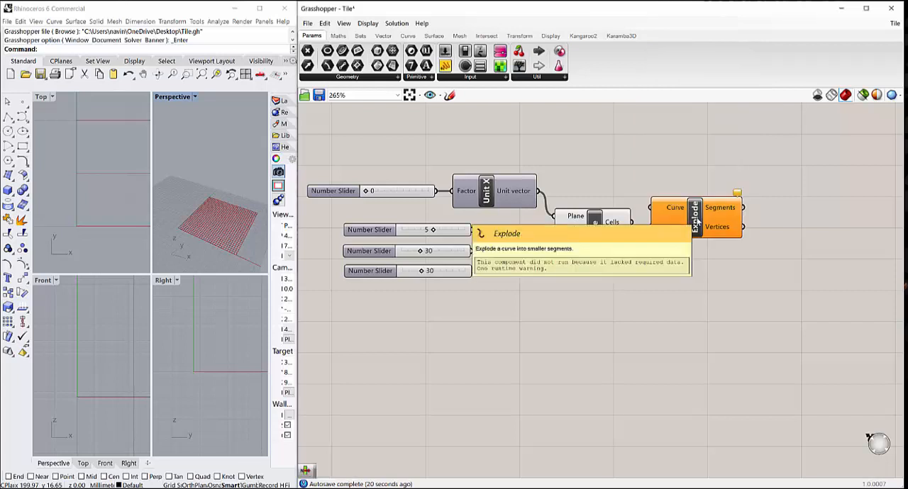
mouse_move(655, 216)
mouse_down()
mouse_move(675, 229)
mouse_move(664, 227)
mouse_move(670, 222)
mouse_up()
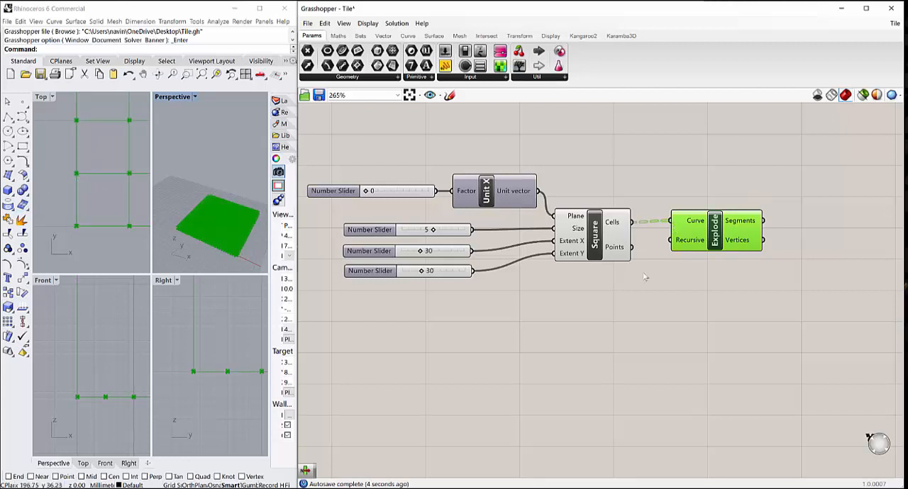
drag(695, 241, 706, 245)
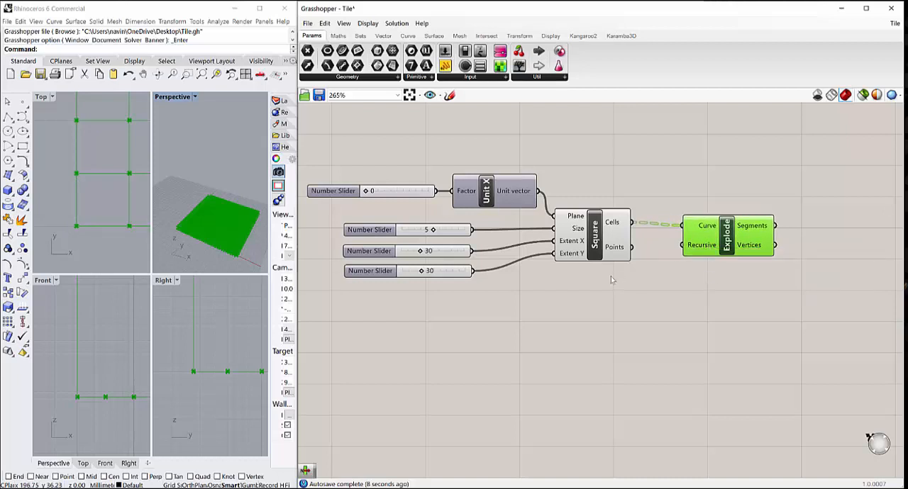
drag(702, 239, 697, 235)
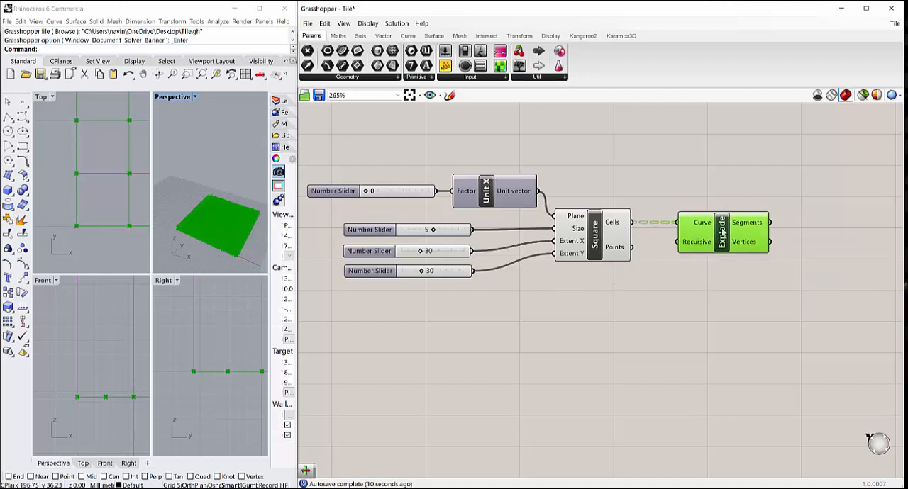
Step: Add a List Item component beside Explode and connect Explode's Segments output to its List input
scroll(580, 192, down, 3)
click(759, 194)
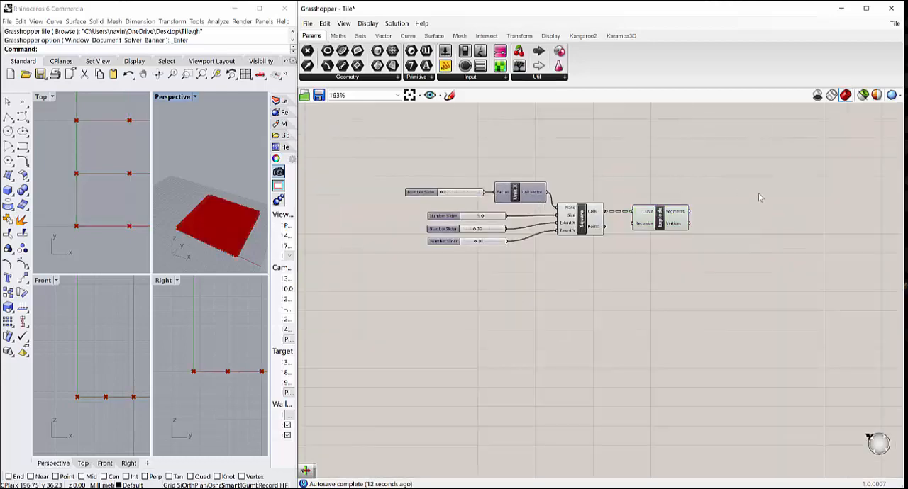
double_click(759, 198)
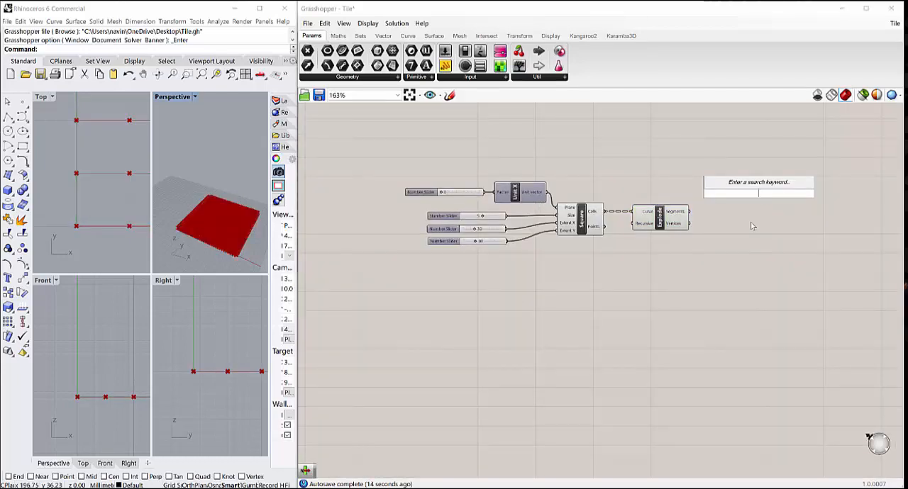
text(list)
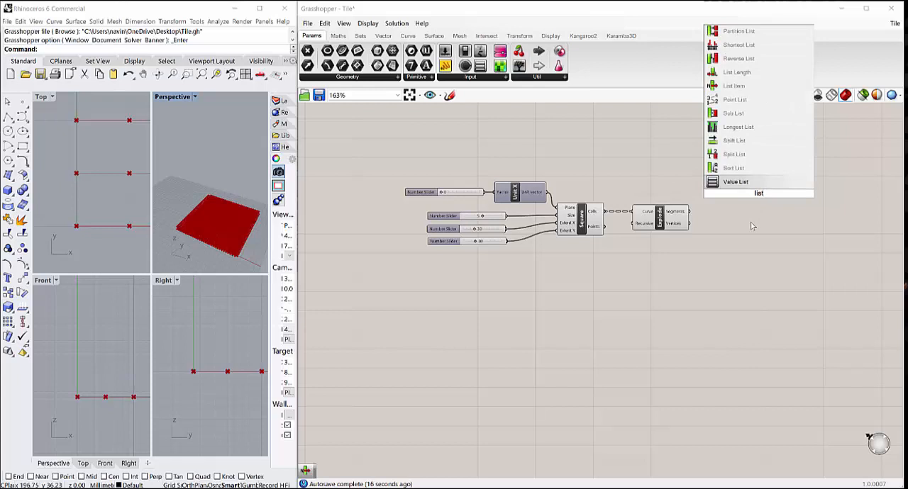
text( item)
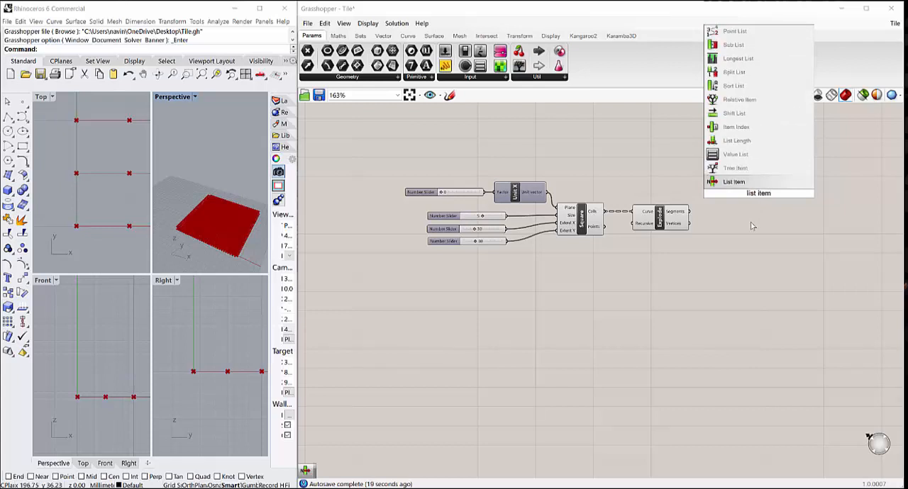
key(Return)
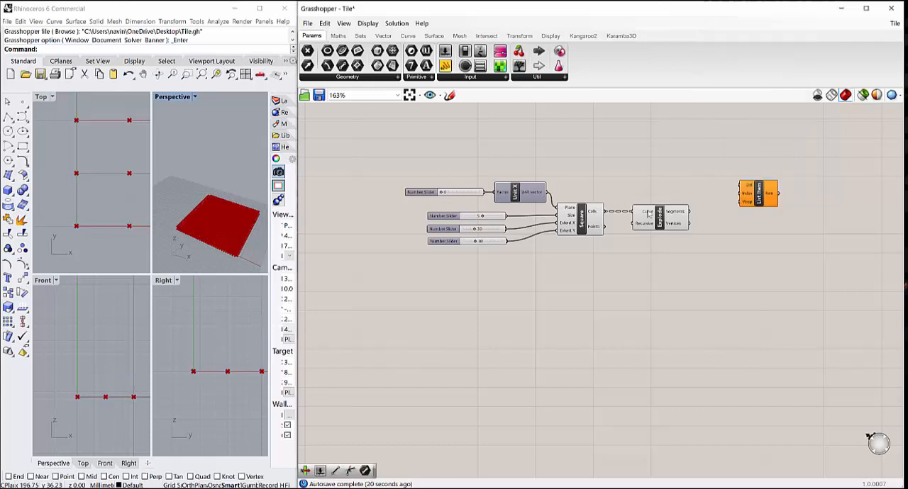
scroll(737, 210, up, 3)
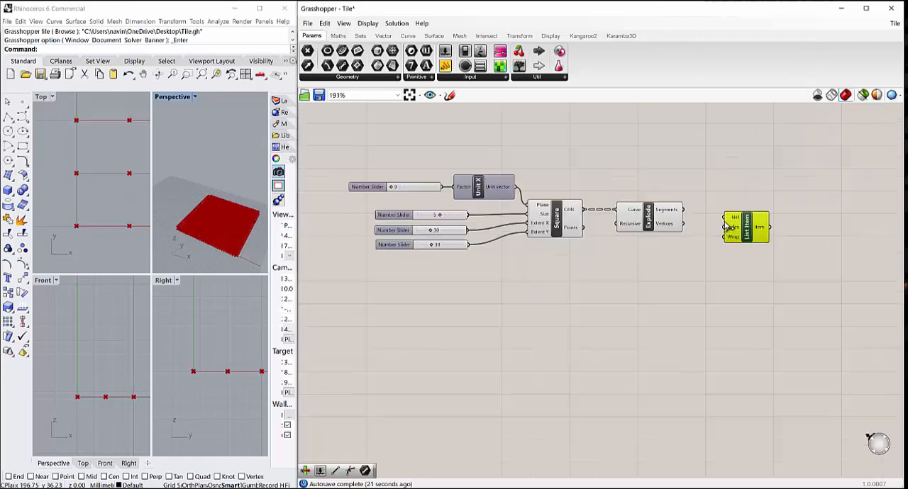
drag(699, 211, 668, 205)
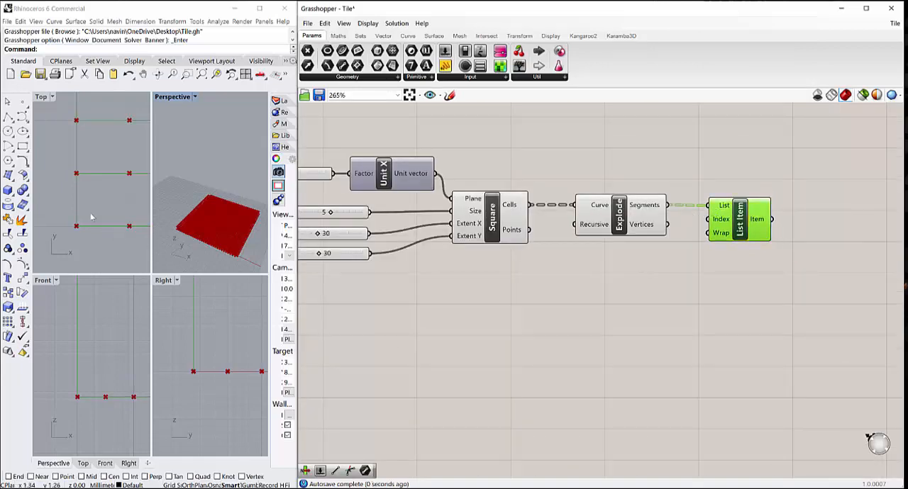
Step: Flatten the Cells output of the Square grid component
scroll(745, 230, up, 2)
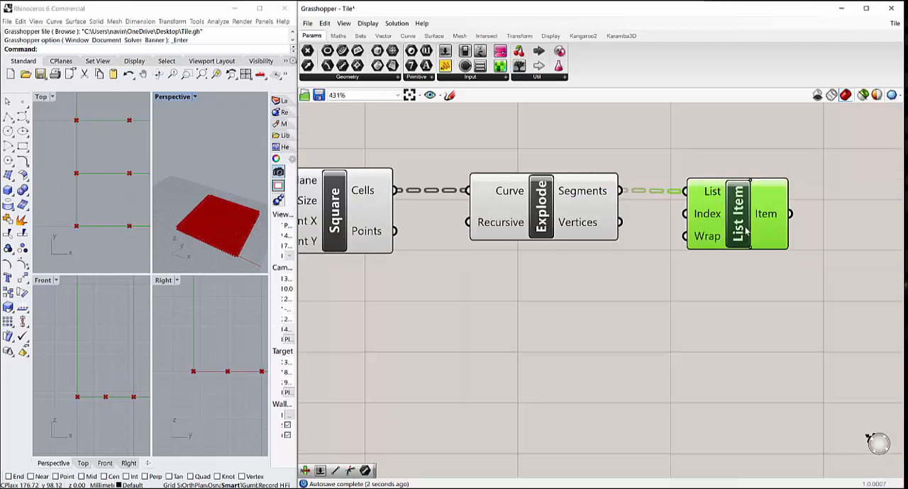
scroll(745, 230, down, 4)
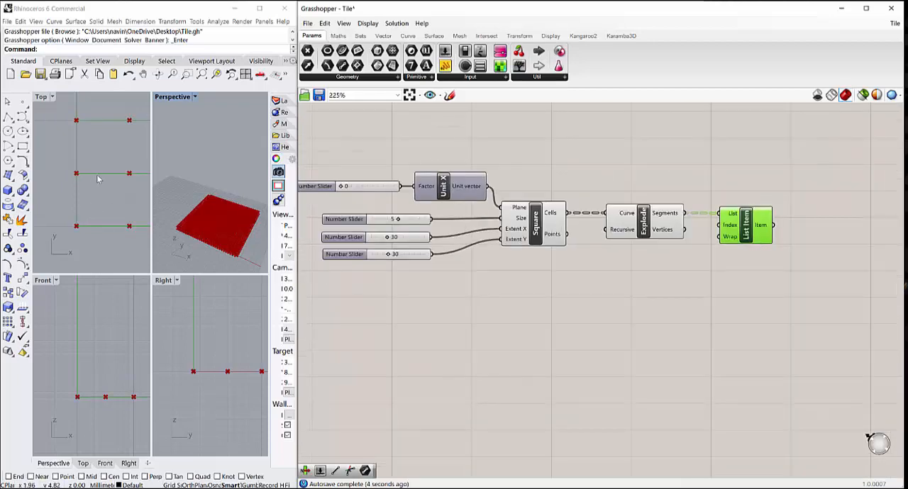
scroll(94, 181, down, 4)
scroll(83, 197, up, 6)
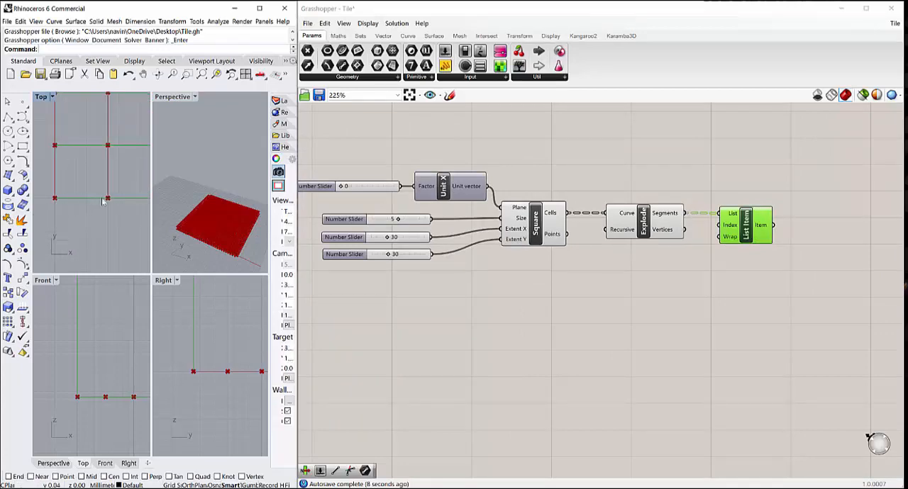
scroll(99, 201, down, 3)
scroll(92, 154, down, 1)
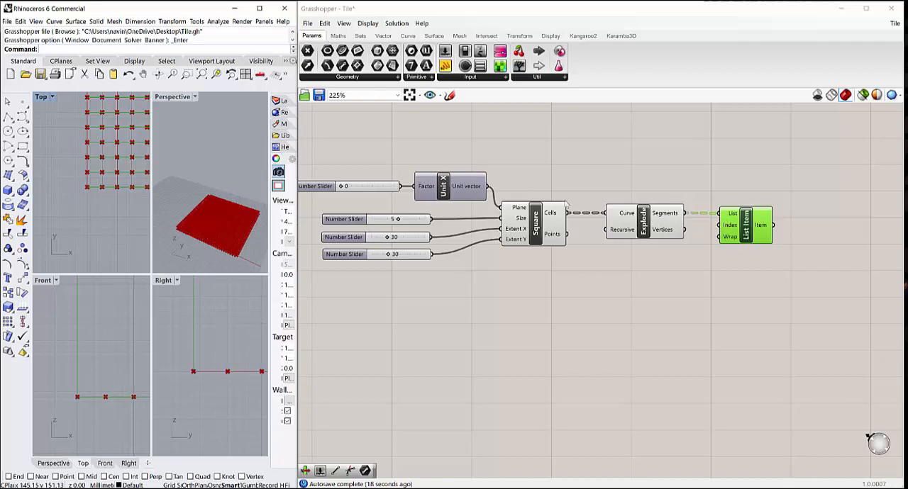
scroll(565, 203, up, 3)
right_click(549, 223)
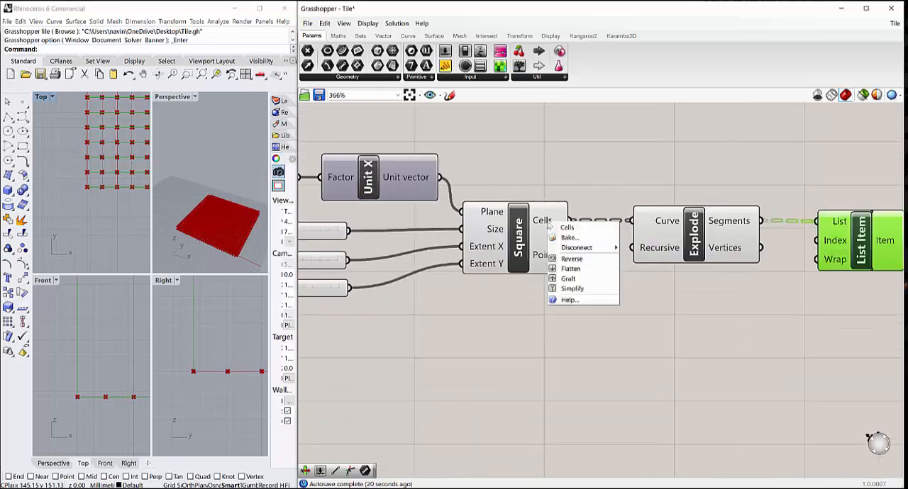
click(571, 269)
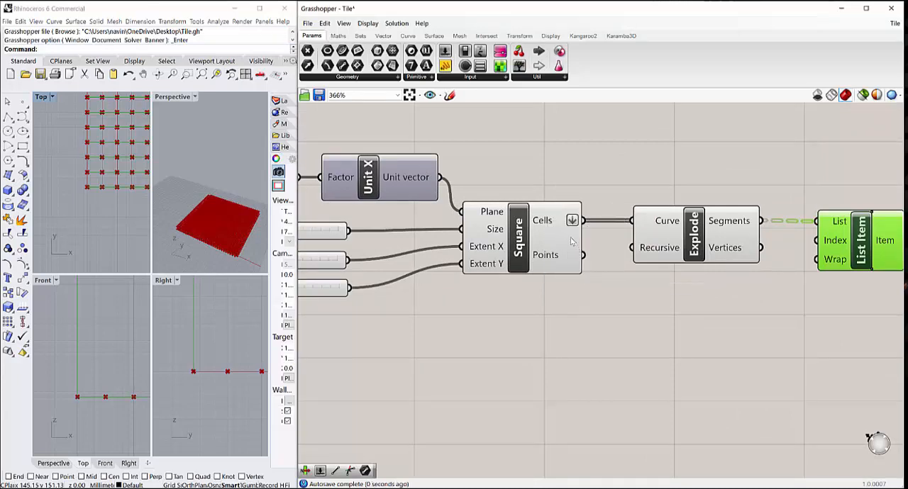
mouse_move(550, 223)
scroll(631, 237, down, 1)
scroll(572, 222, up, 1)
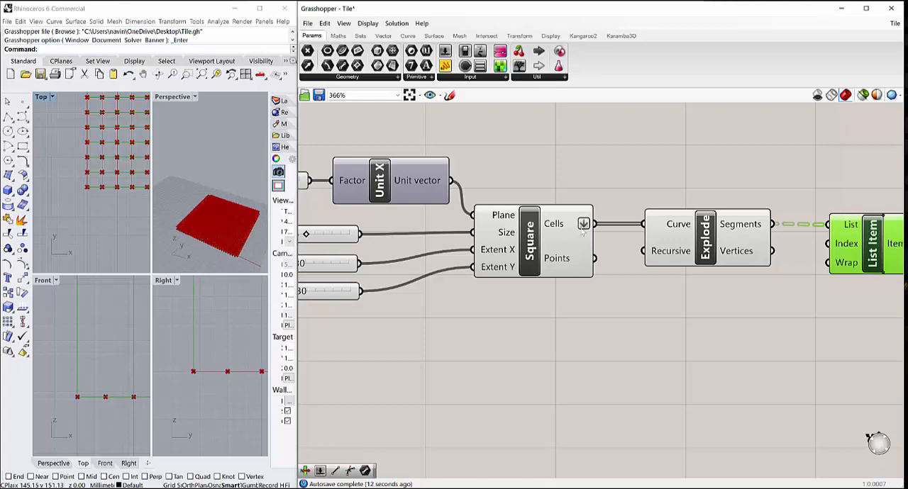
scroll(582, 232, down, 2)
scroll(571, 227, up, 1)
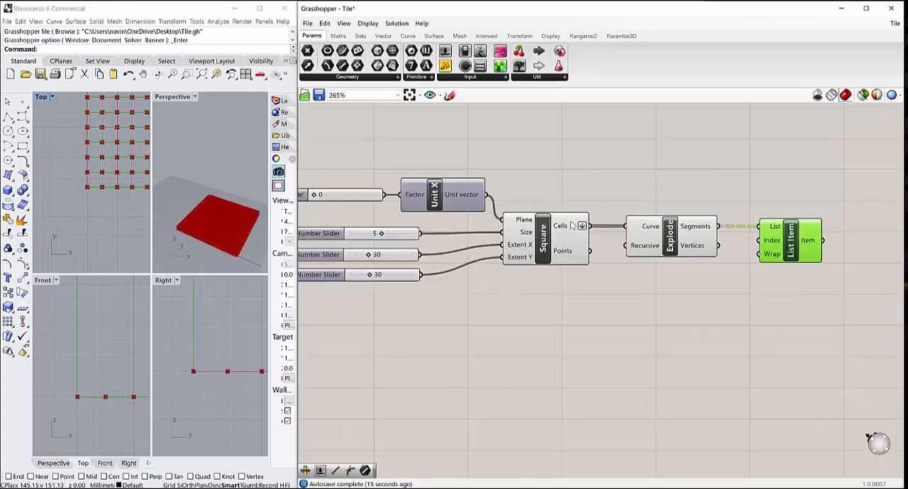
scroll(572, 225, up, 1)
scroll(575, 228, down, 1)
scroll(812, 233, down, 1)
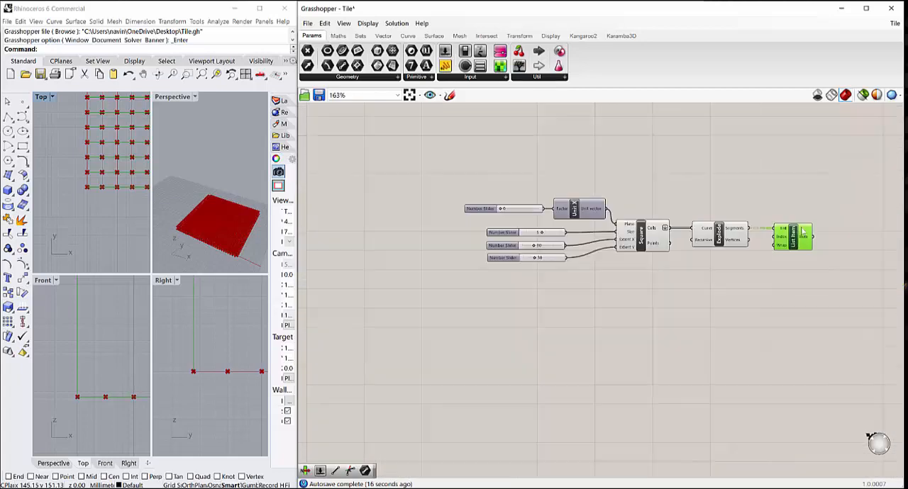
Step: Insert three more outputs, +1, +2 and +3, on the List Item component and deselect it
scroll(794, 245, up, 1)
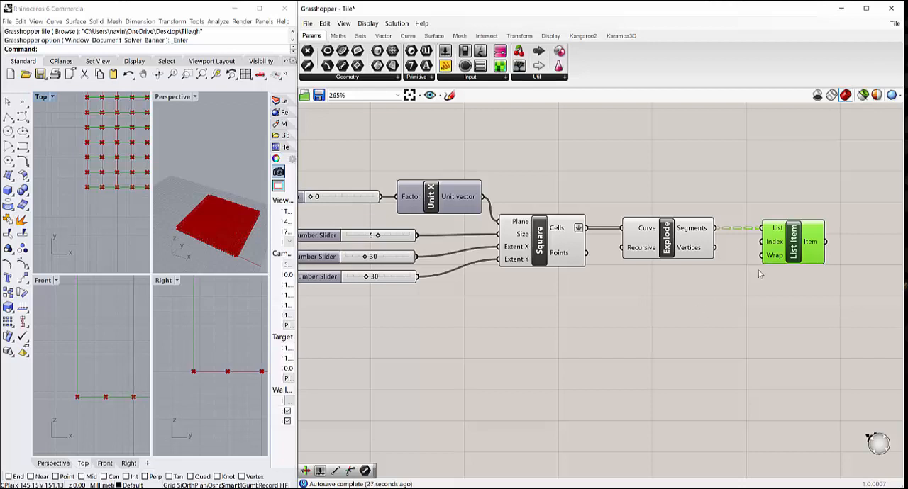
scroll(826, 234, up, 5)
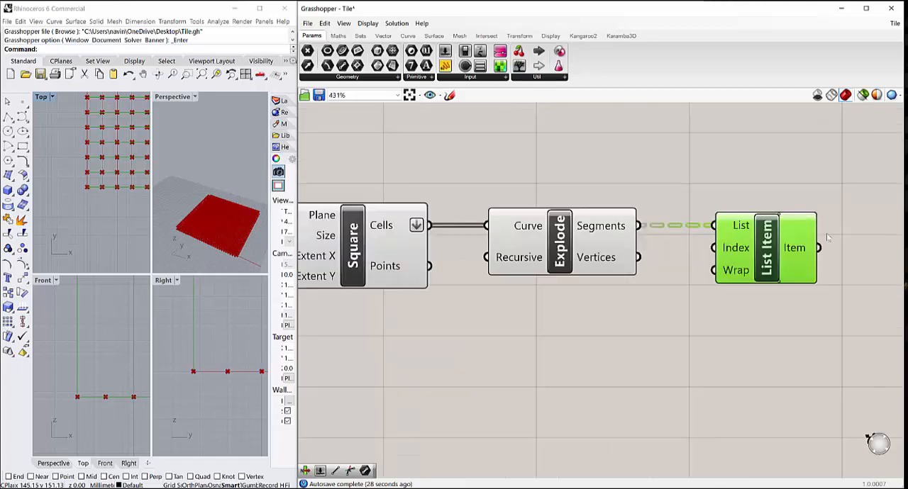
scroll(763, 210, up, 3)
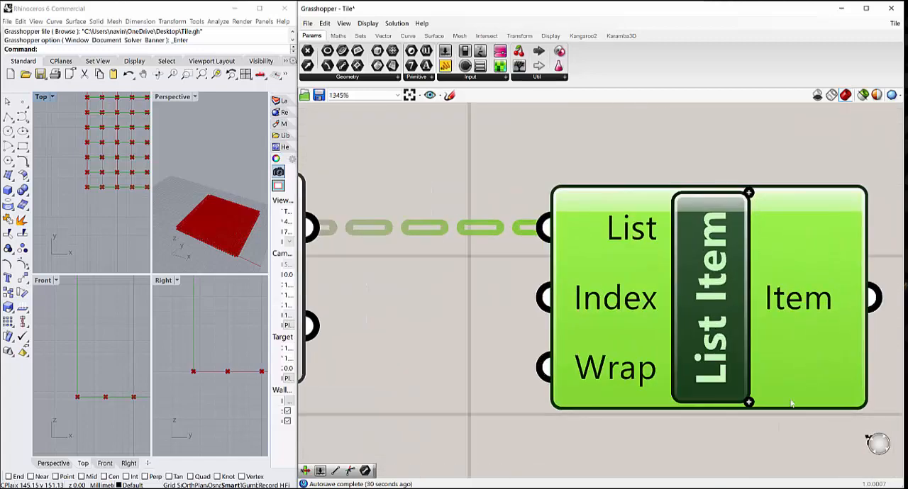
click(748, 403)
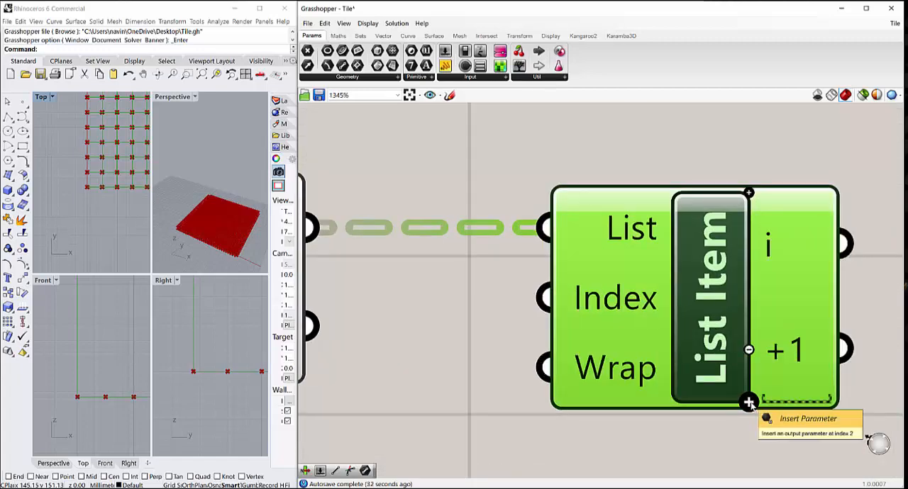
click(748, 403)
click(748, 403)
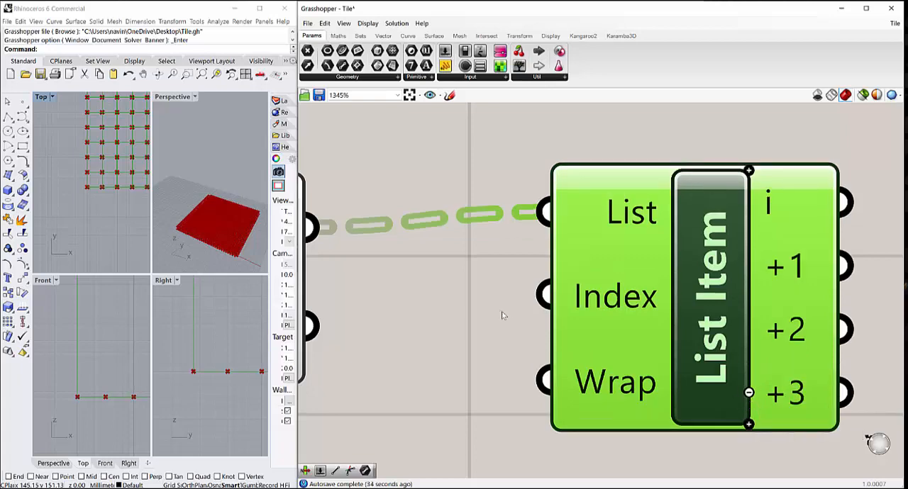
scroll(521, 314, down, 3)
click(788, 260)
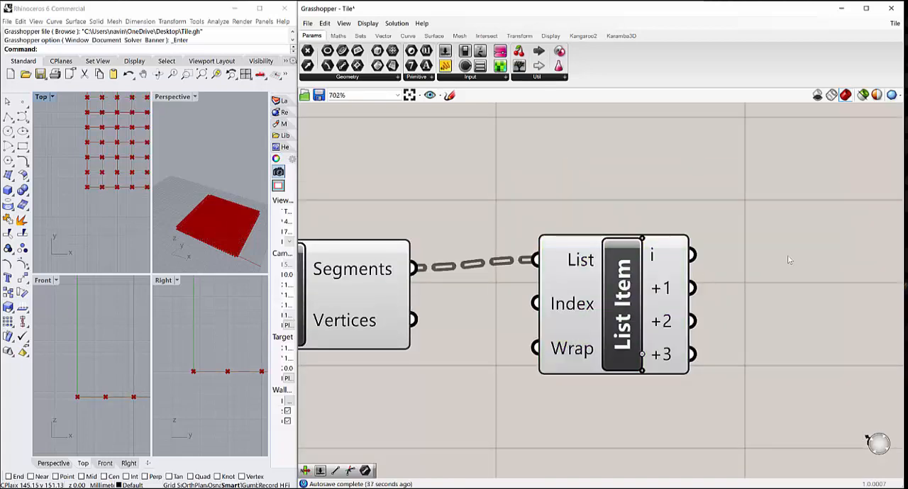
Step: Examine the edges of the grid cells in the Top viewport against the four List Item outputs
scroll(709, 248, up, 2)
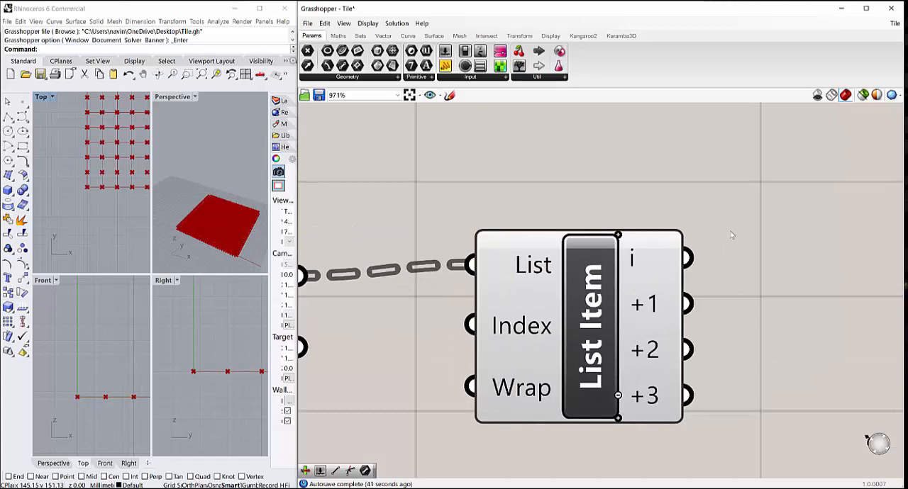
scroll(649, 229, down, 3)
scroll(100, 192, up, 10)
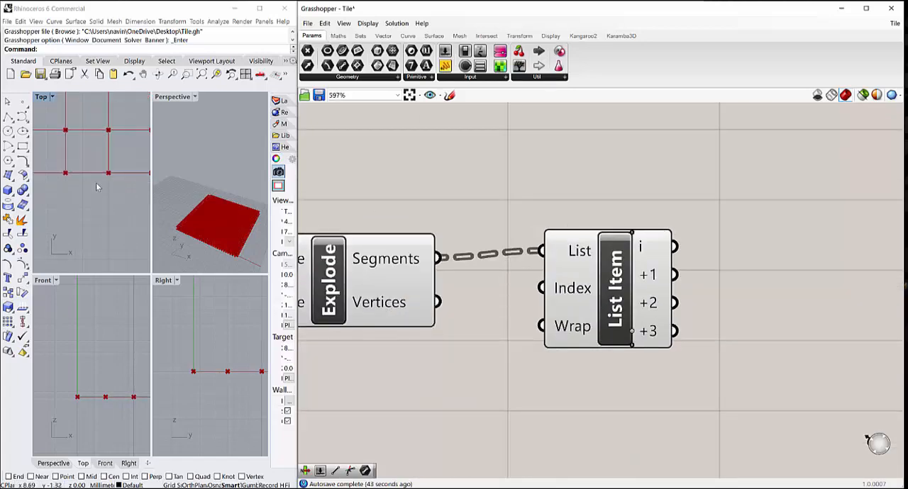
scroll(105, 178, down, 6)
scroll(622, 248, down, 2)
scroll(85, 216, down, 3)
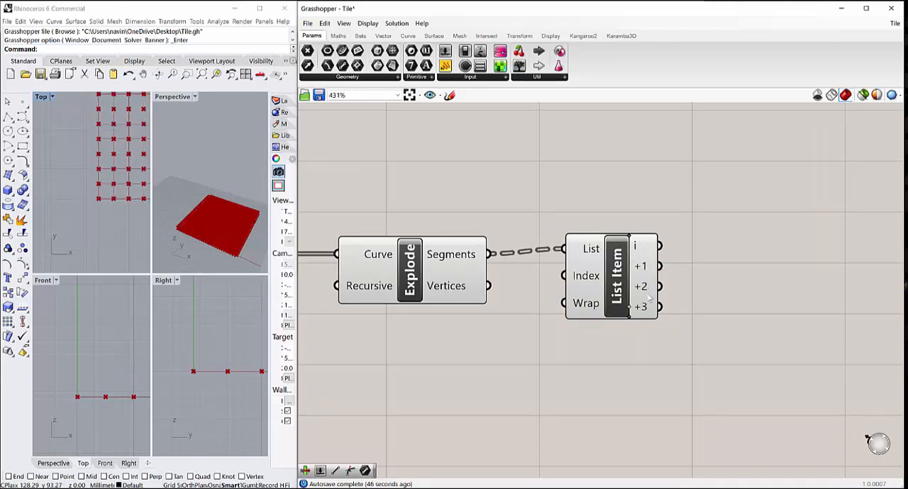
scroll(113, 206, up, 3)
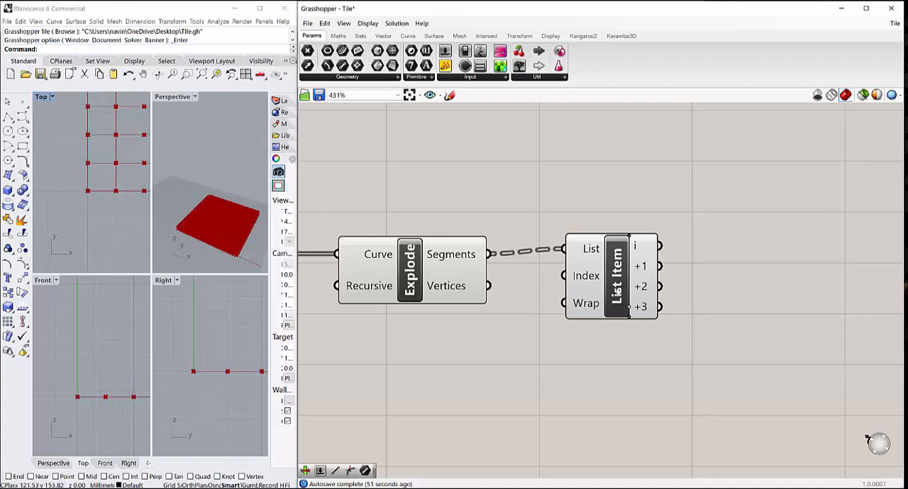
scroll(618, 291, down, 2)
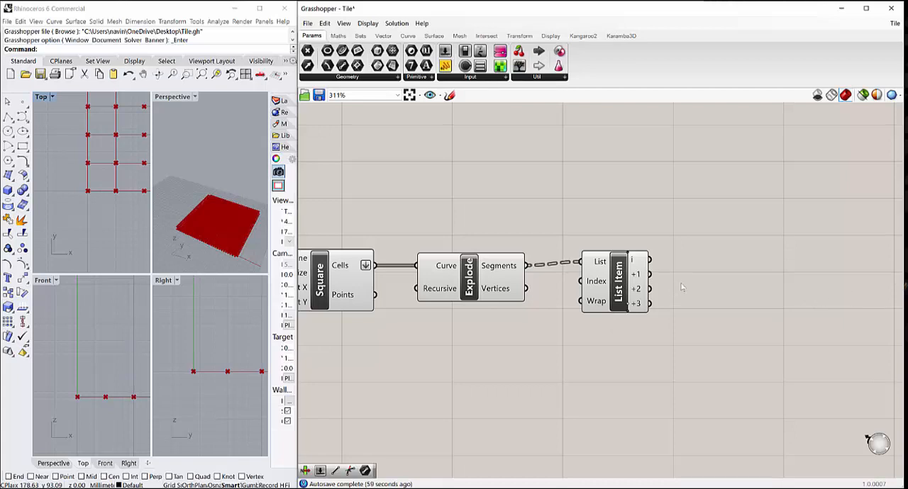
Step: Add an Evaluate Curve component beside List Item and connect List Item's i output to its Curve input
double_click(770, 275)
text(eval)
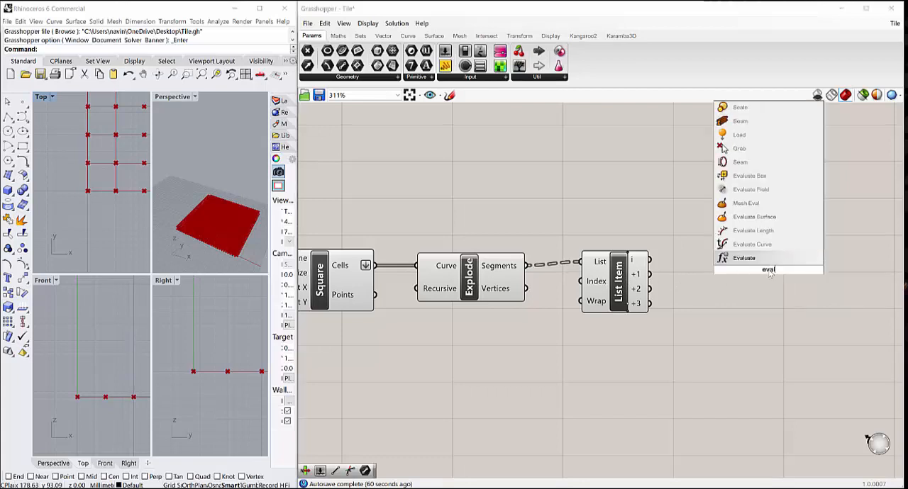
key(Up)
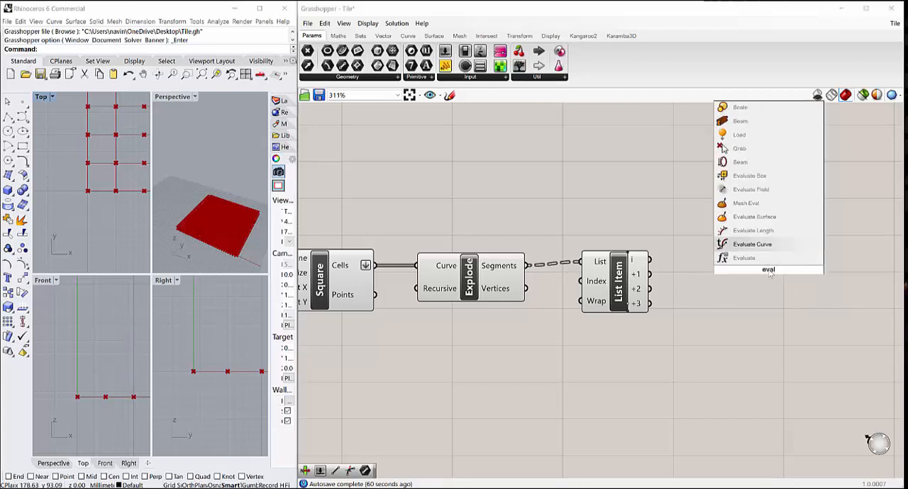
key(Return)
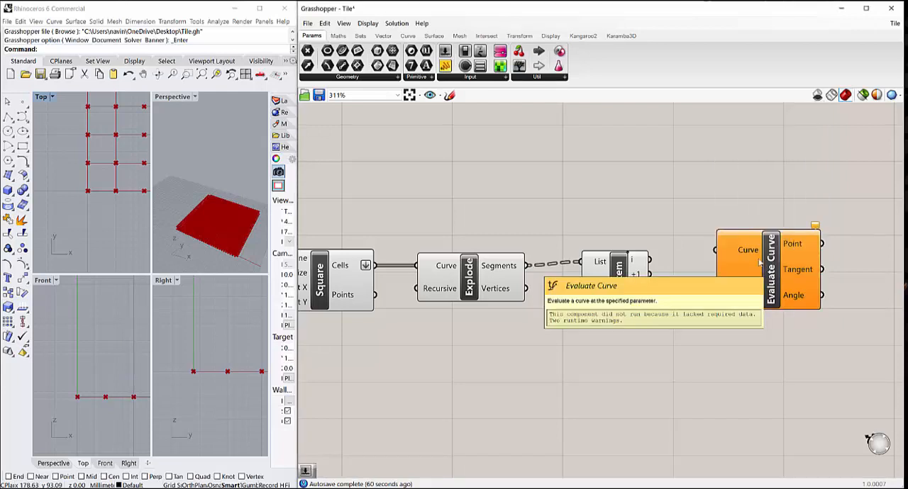
drag(651, 261, 726, 257)
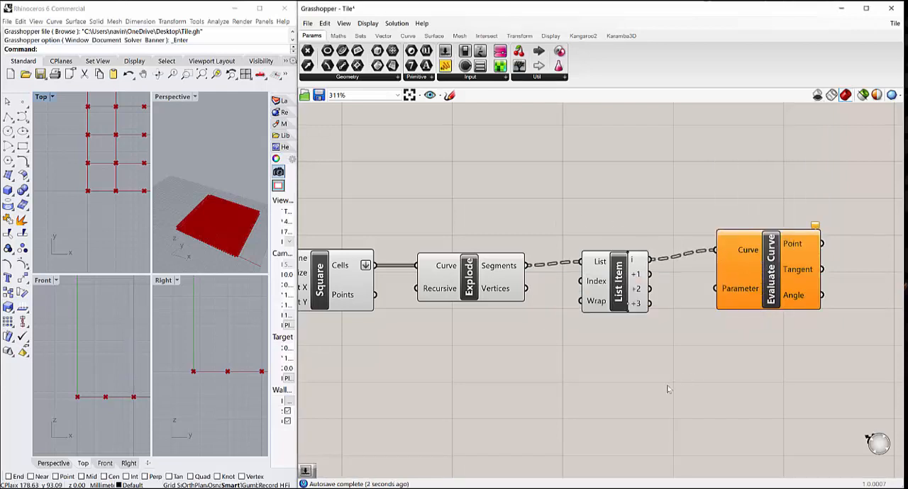
Step: Add a number slider set to 0.7, connect it to Evaluate Curve's Parameter input and check the points in the Top viewport
double_click(596, 400)
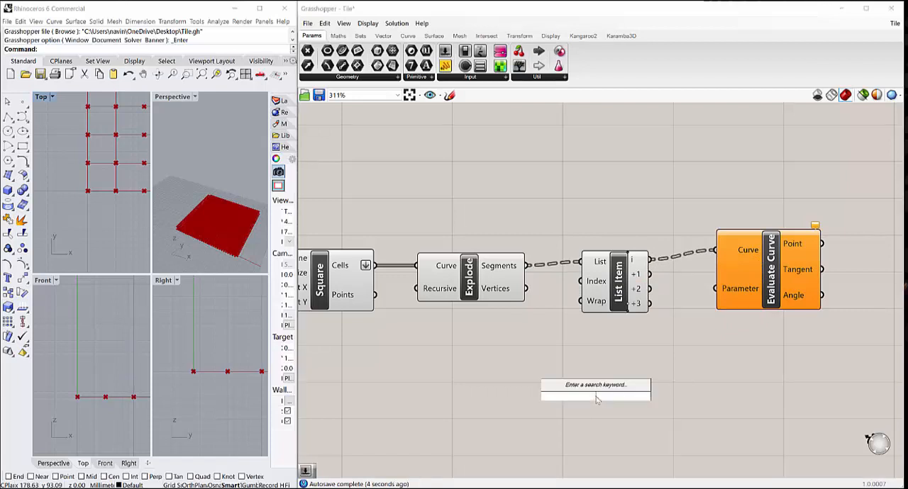
text(0)
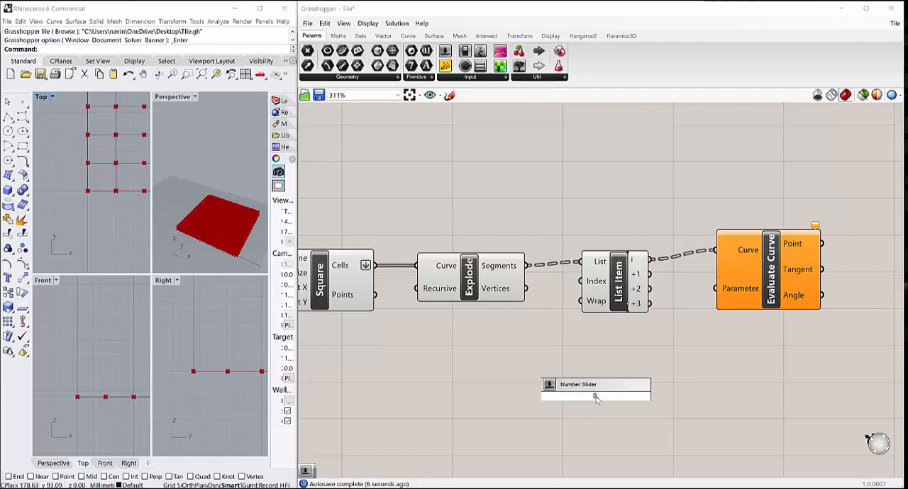
text(.7)
key(Return)
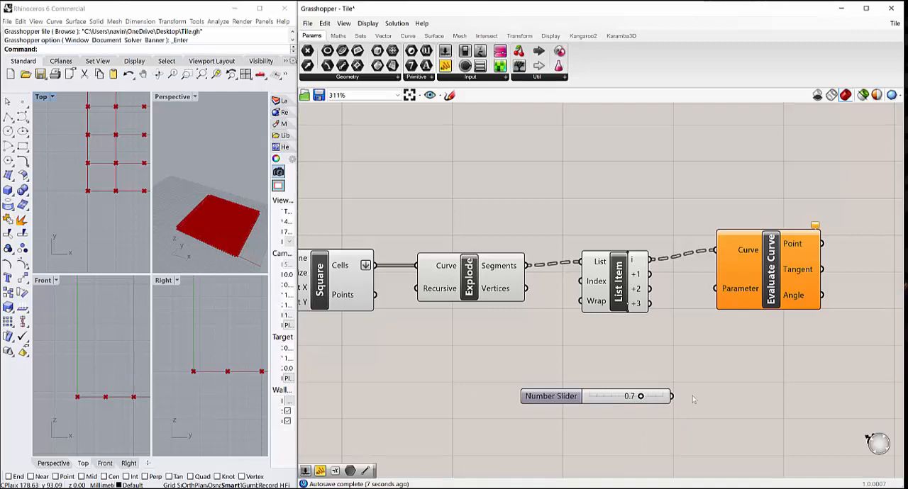
drag(671, 397, 715, 288)
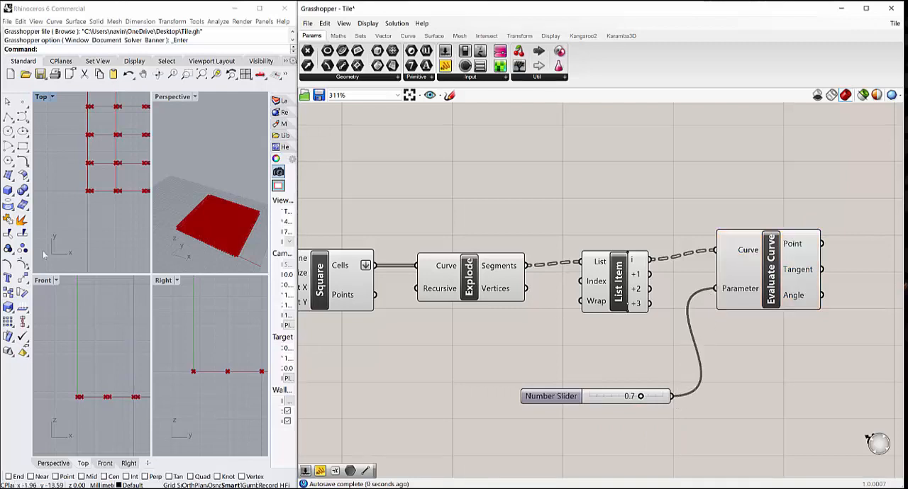
scroll(87, 186, up, 10)
scroll(99, 205, down, 8)
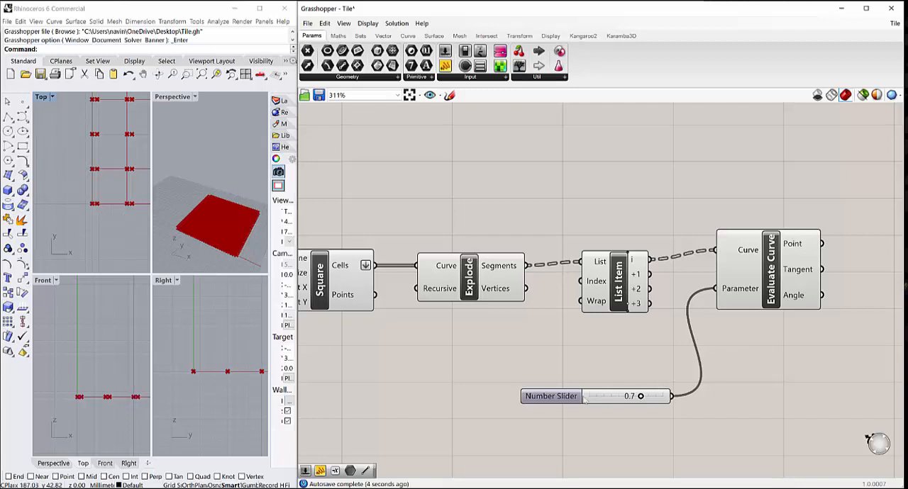
right_click(737, 298)
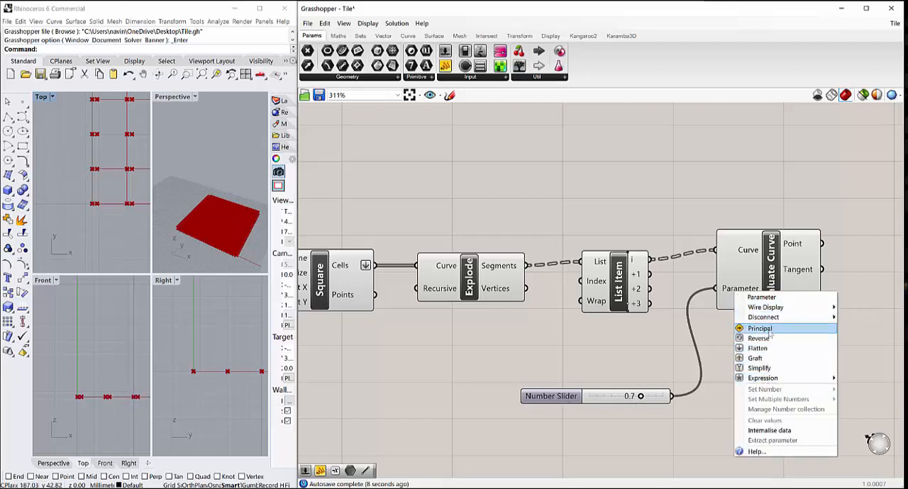
click(728, 281)
right_click(726, 296)
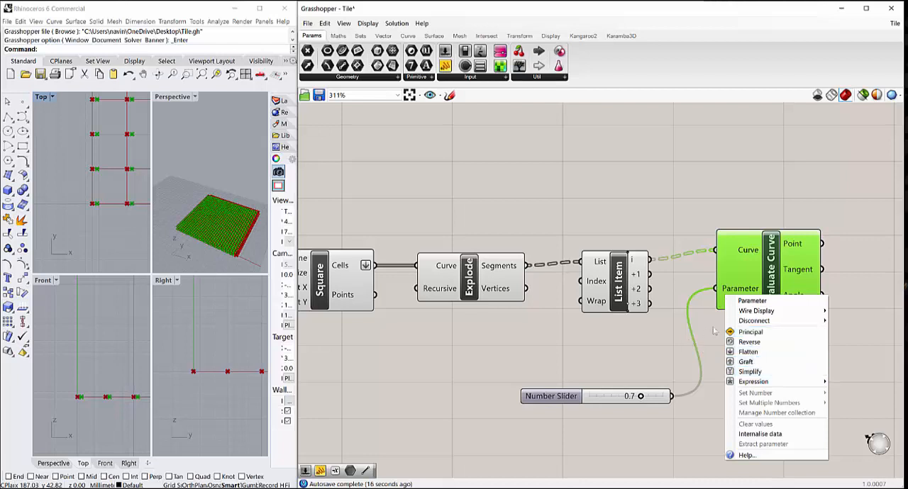
click(633, 343)
Step: Set the Parameter slider to 1.0 and reparameterize the Curve input of the Evaluate Curve component
drag(640, 396, 672, 405)
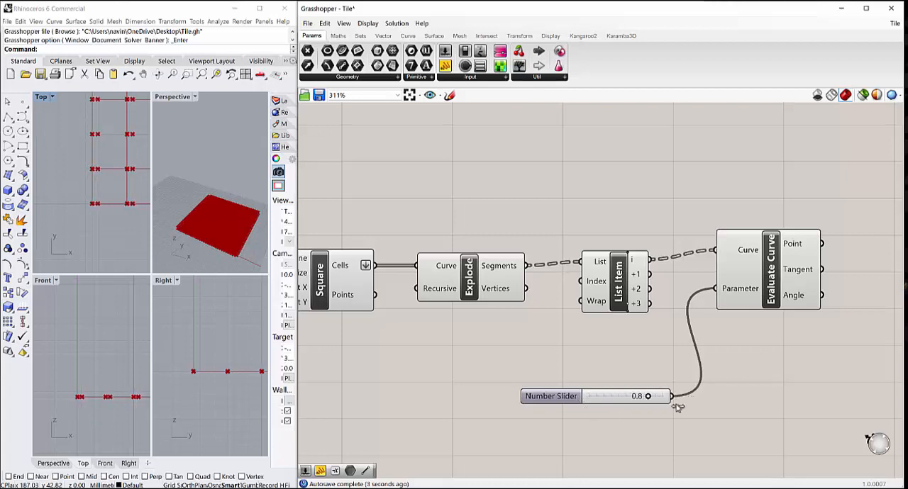
scroll(88, 204, up, 4)
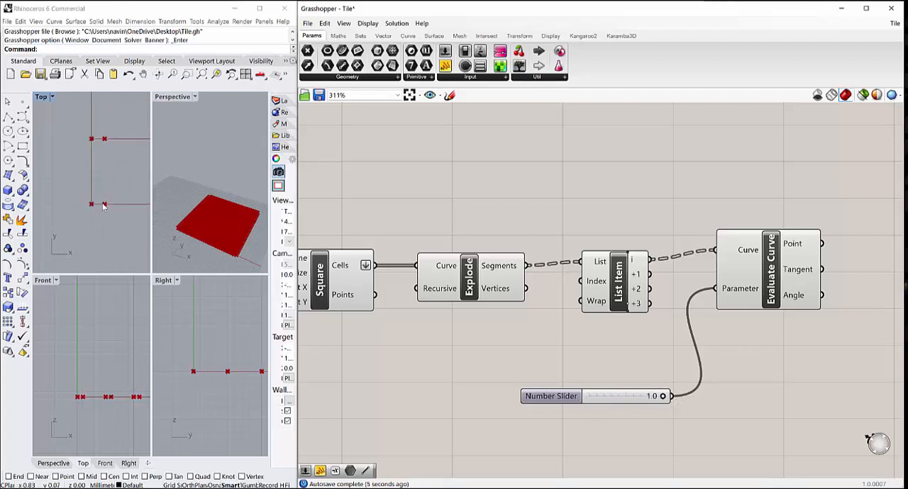
click(743, 291)
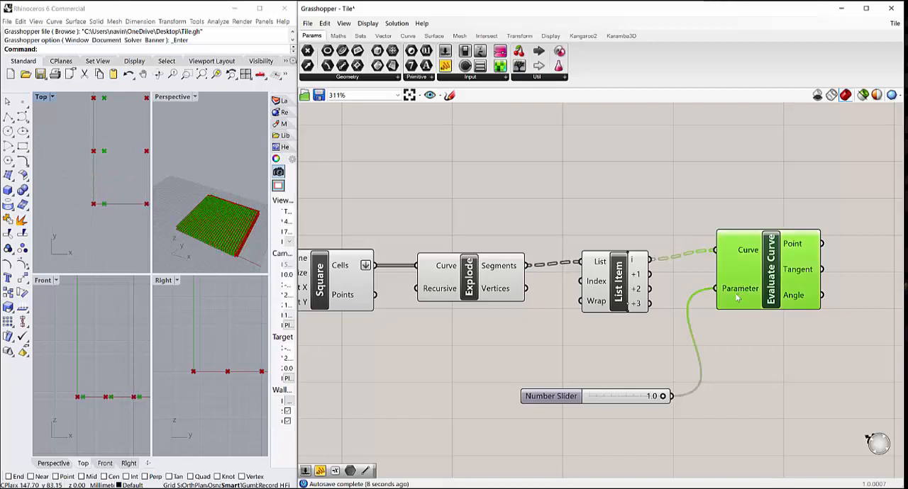
right_click(738, 298)
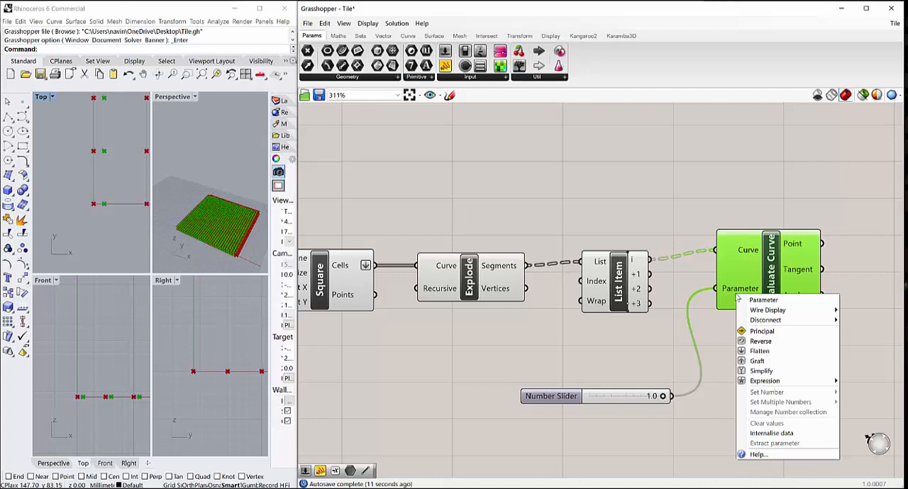
click(619, 284)
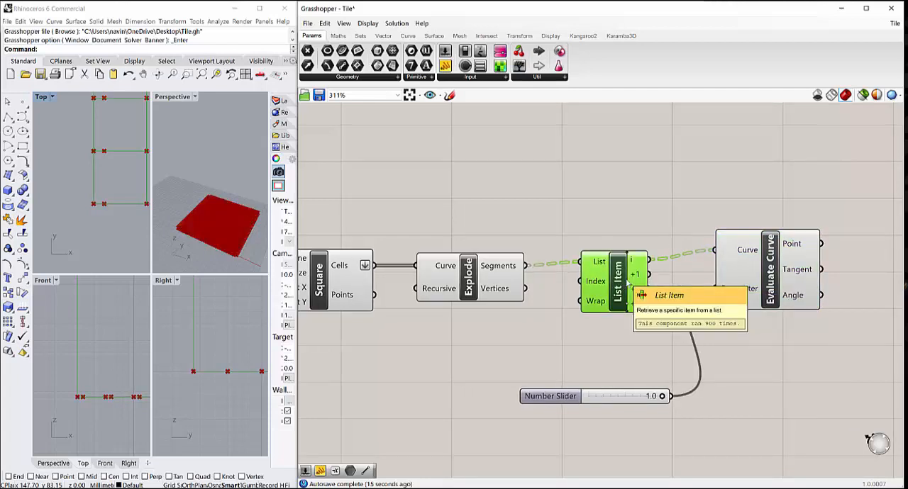
right_click(739, 250)
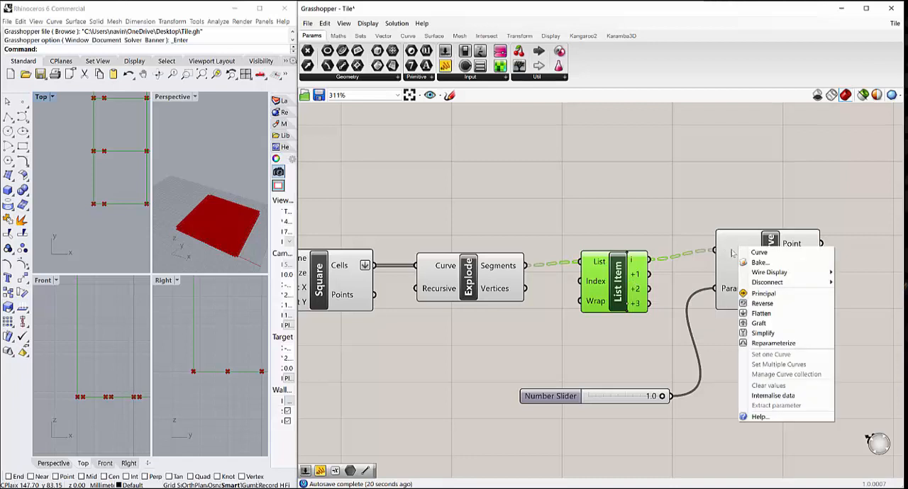
click(770, 343)
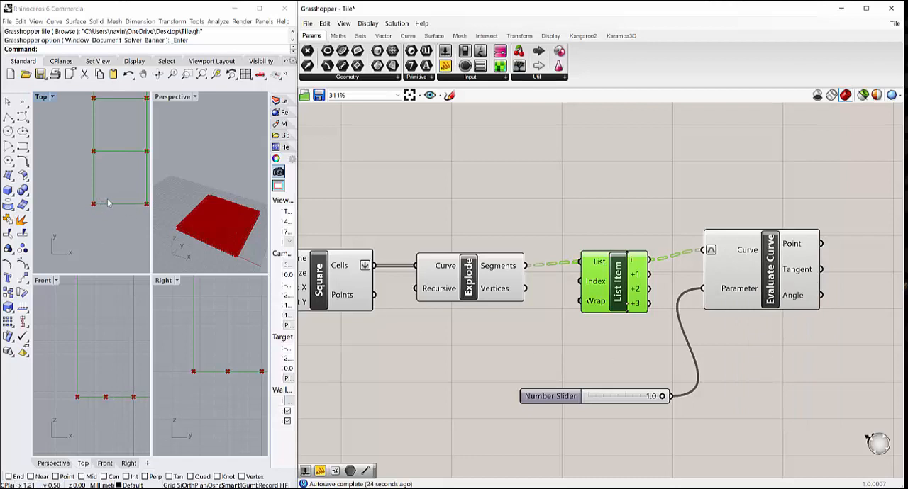
Step: Move the Evaluate Curve component farther from List Item and higher on the canvas, with its slider just below it
mouse_move(661, 395)
mouse_down()
mouse_move(564, 403)
mouse_move(664, 398)
mouse_up()
scroll(714, 331, down, 2)
scroll(699, 321, up, 4)
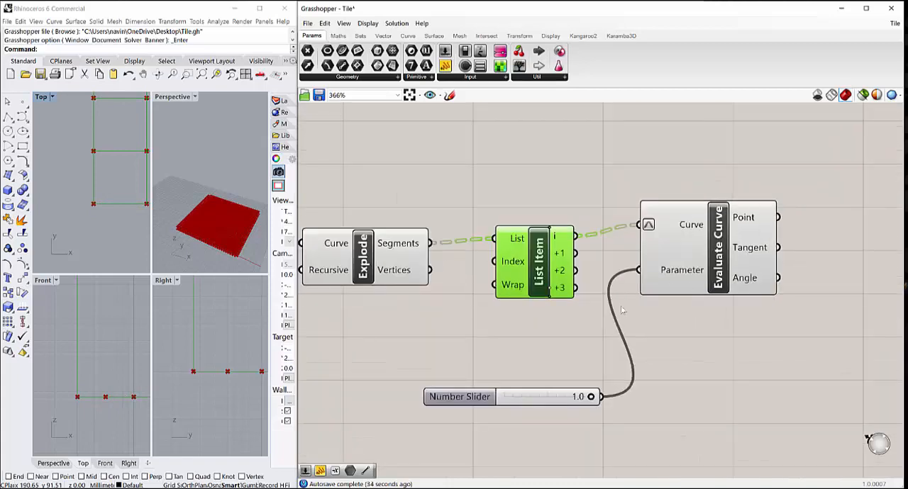
scroll(614, 311, down, 5)
scroll(661, 264, up, 3)
drag(631, 295, 739, 217)
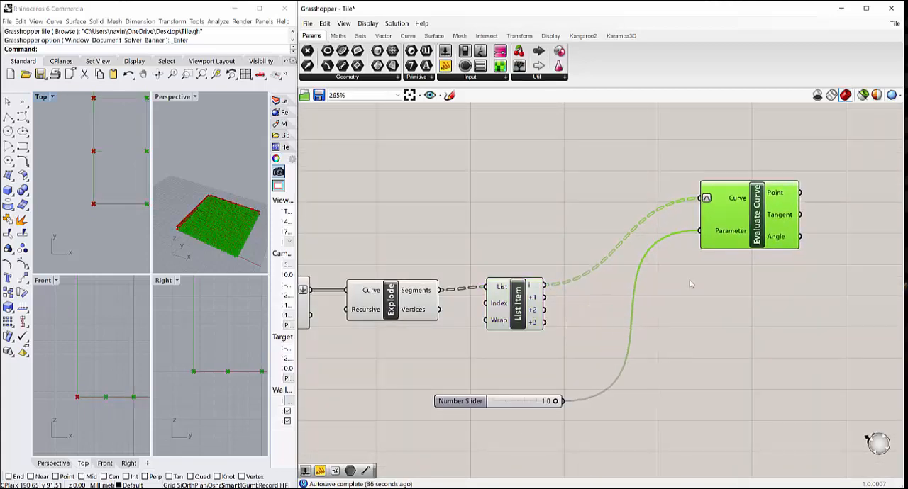
scroll(689, 285, down, 3)
scroll(703, 298, up, 2)
drag(468, 386, 626, 294)
drag(744, 207, 743, 223)
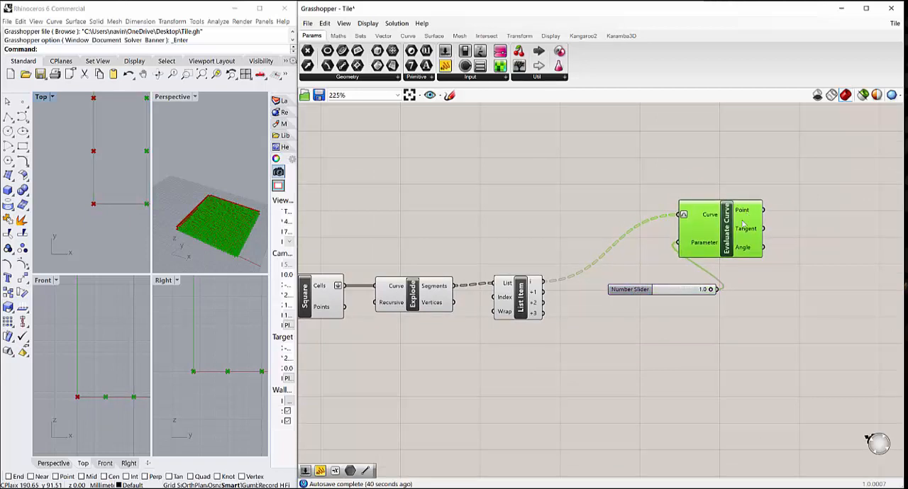
Step: Set the Parameter slider to 0.3 and place it above the List Item component, ahead of Evaluate Curve
drag(709, 290, 674, 292)
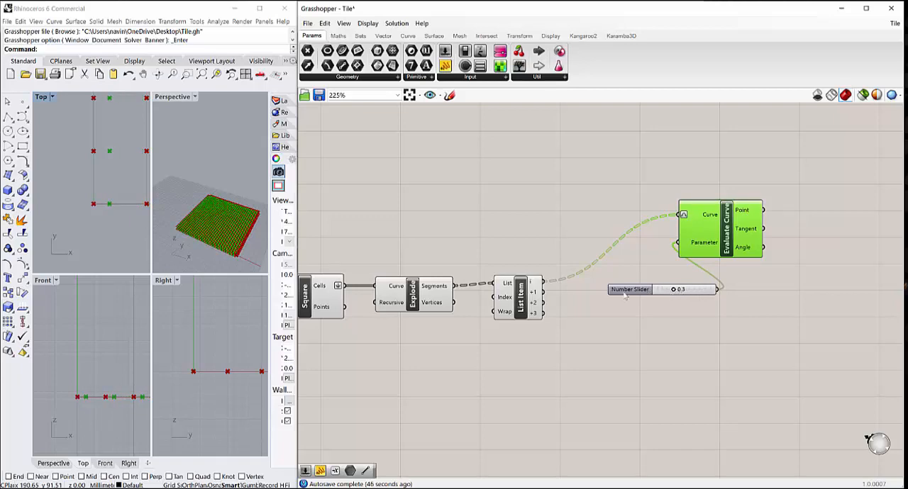
scroll(561, 292, down, 2)
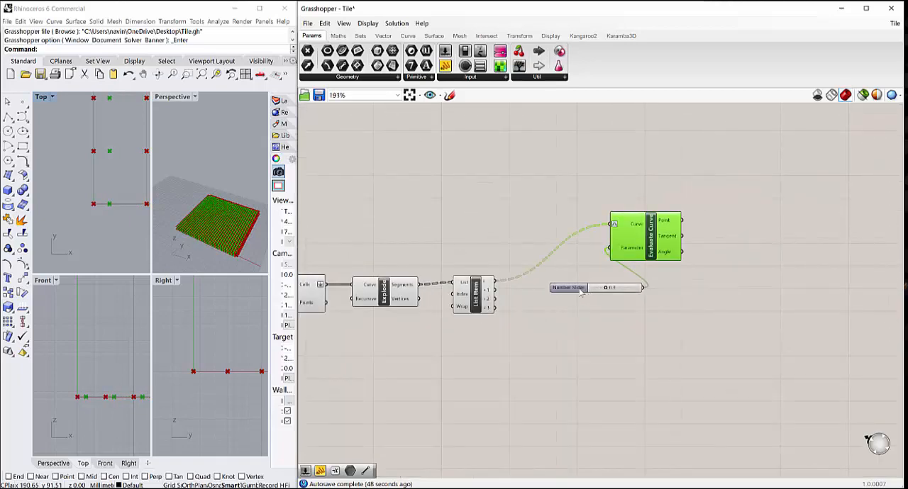
drag(582, 288, 492, 215)
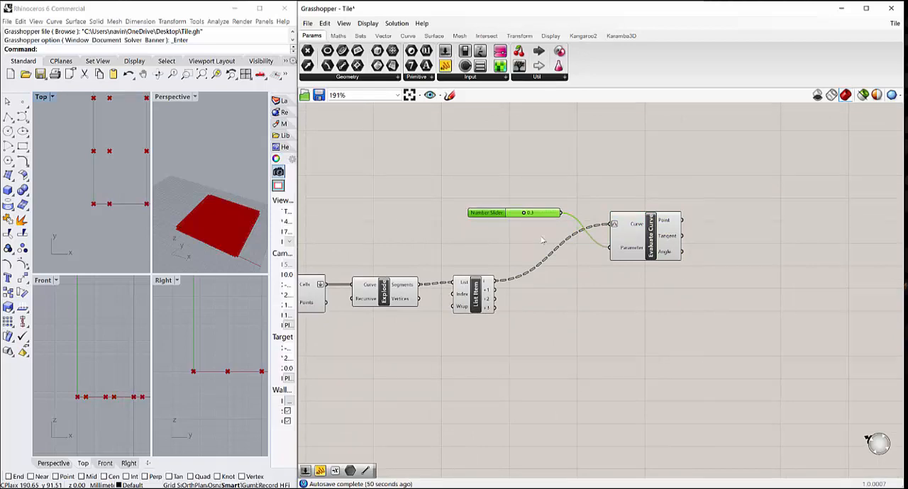
scroll(547, 246, down, 6)
scroll(519, 262, up, 6)
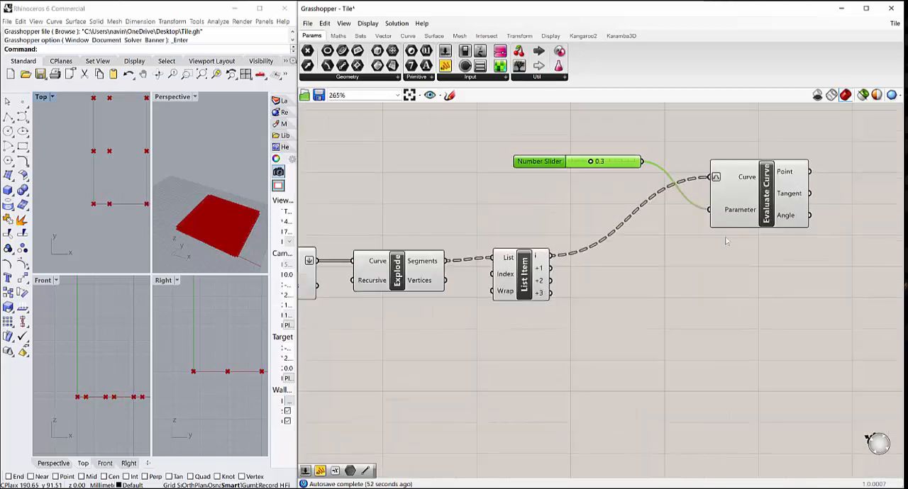
click(726, 297)
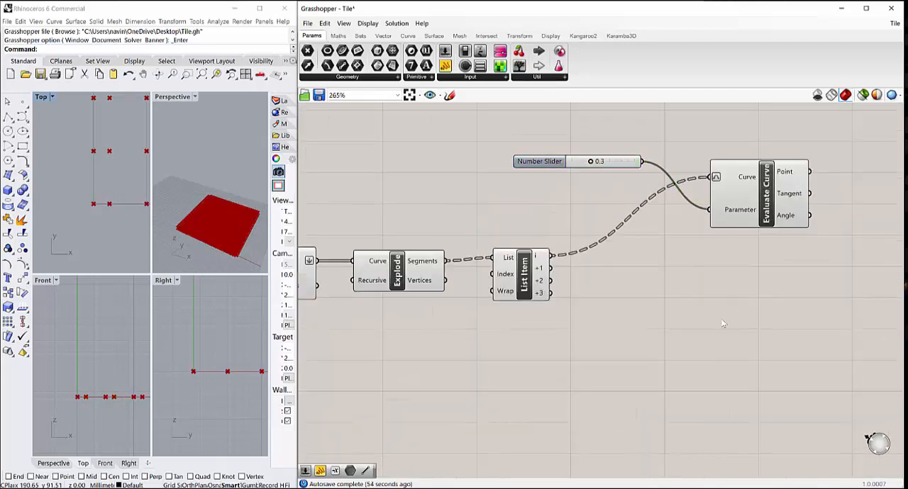
Step: Add a second Evaluate Curve component below the first and connect List Item's +1 output to its Curve input
double_click(737, 322)
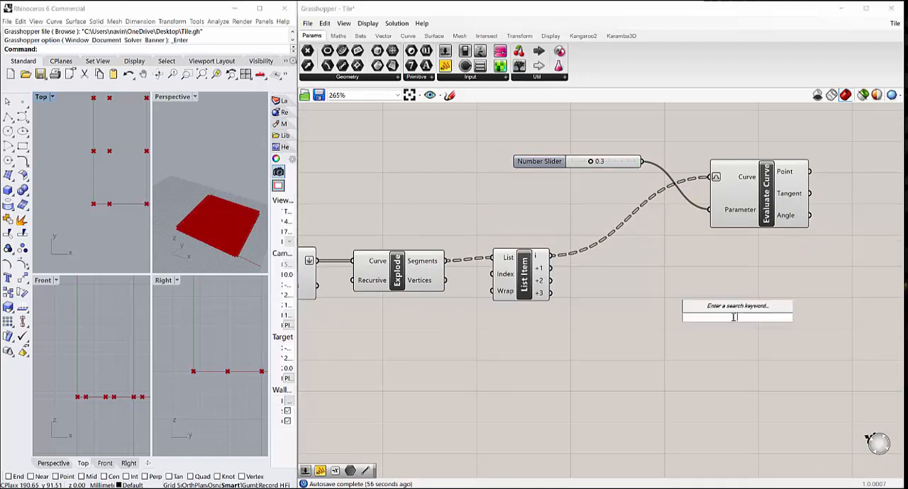
text(eval)
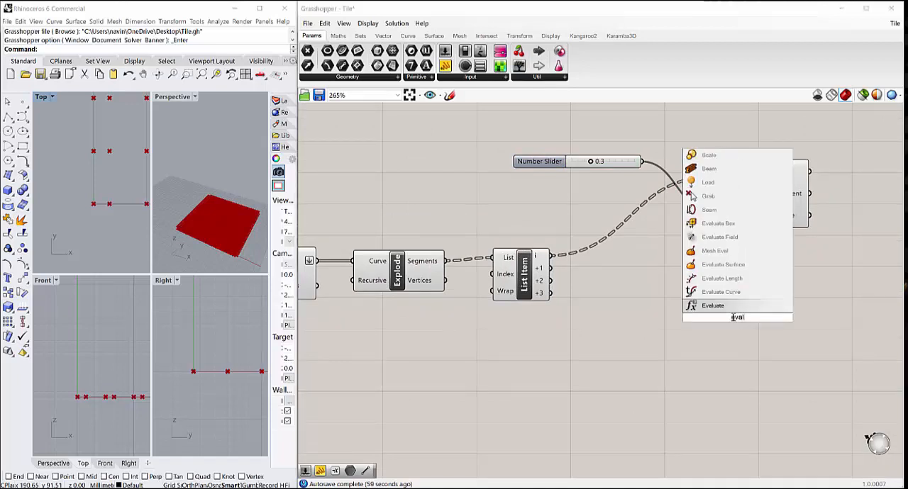
key(Up)
key(Return)
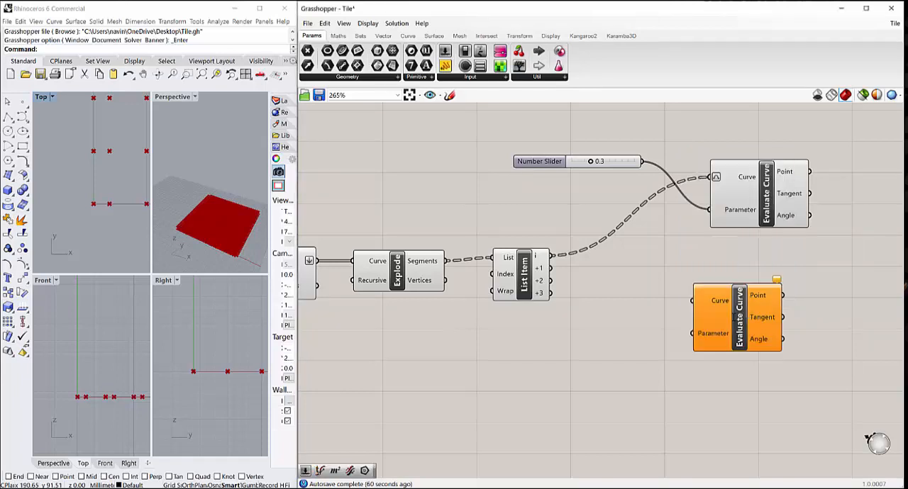
drag(717, 320, 737, 324)
drag(550, 269, 726, 310)
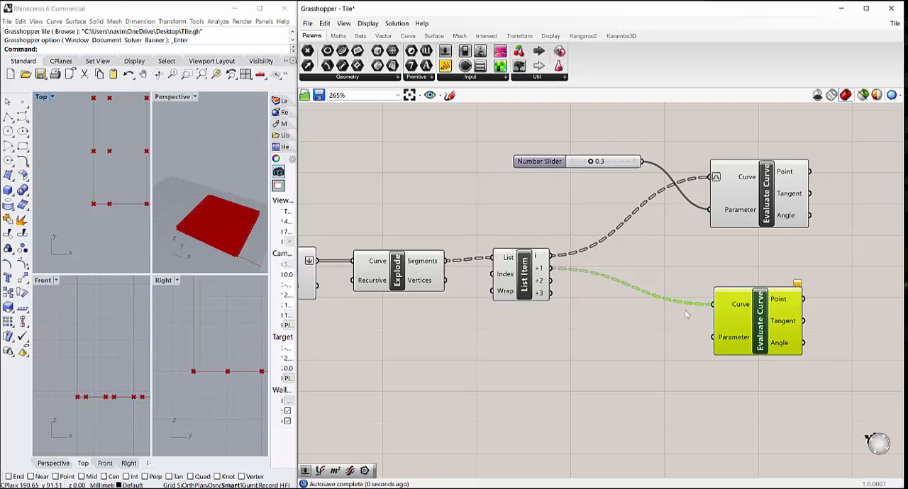
Step: Add a 0.3 number slider for the second Evaluate Curve's Parameter input and reparameterize its Curve input
double_click(593, 355)
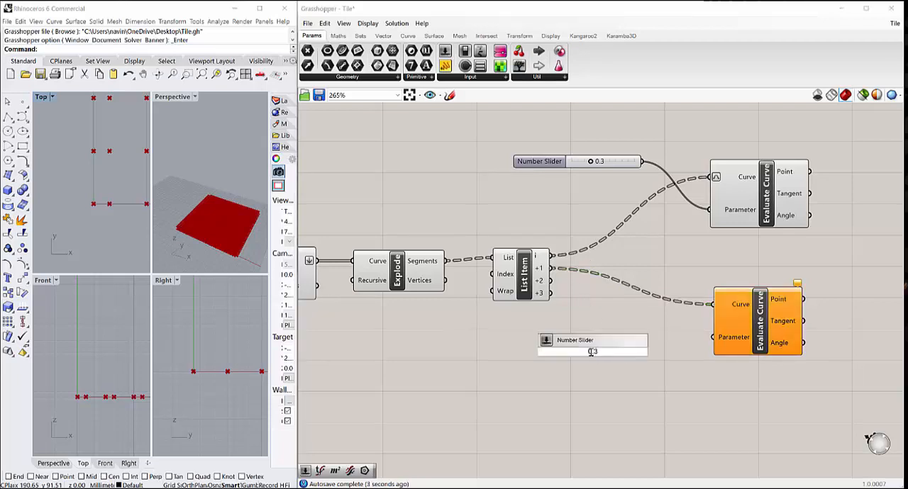
key(Return)
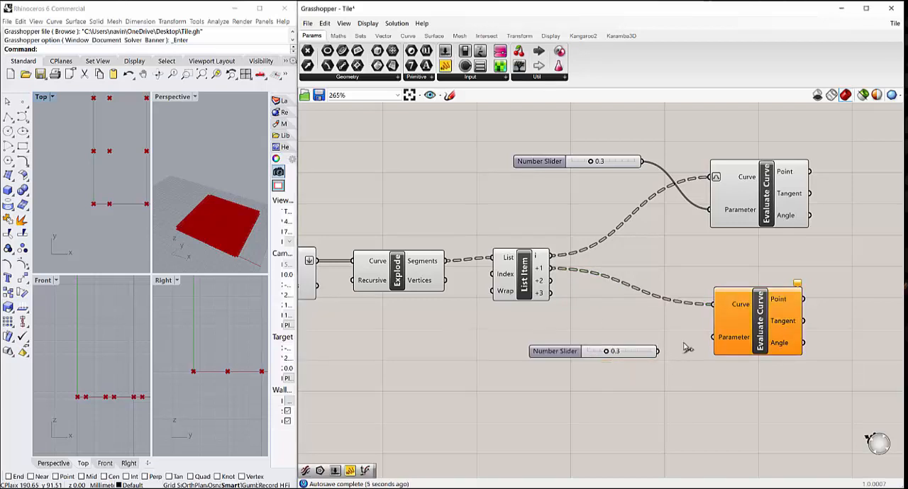
drag(657, 351, 712, 338)
right_click(725, 310)
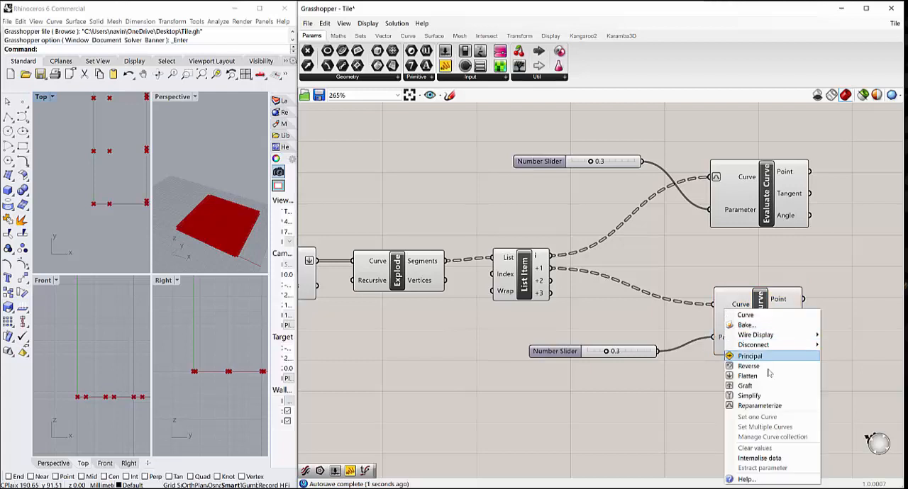
click(762, 407)
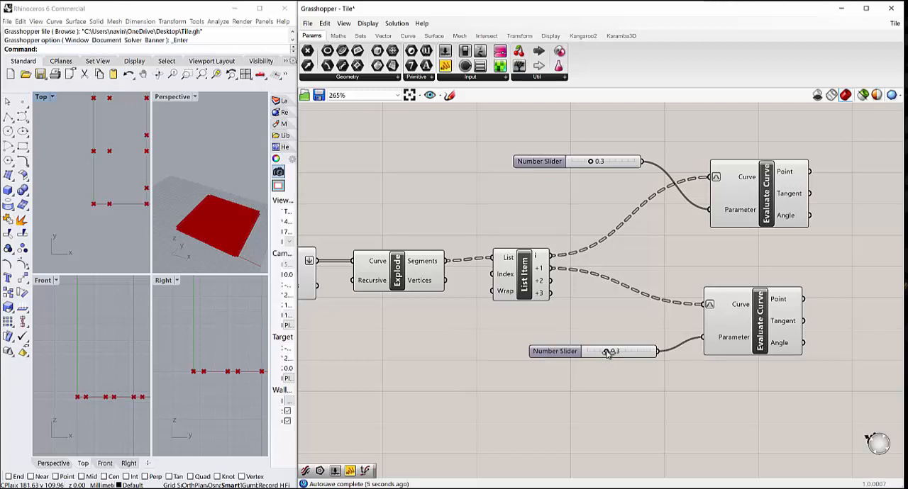
Step: Test the second Evaluate Curve's Parameter slider at 1.0 and 0.0 to check the point positions along the cell edge
drag(607, 354, 650, 354)
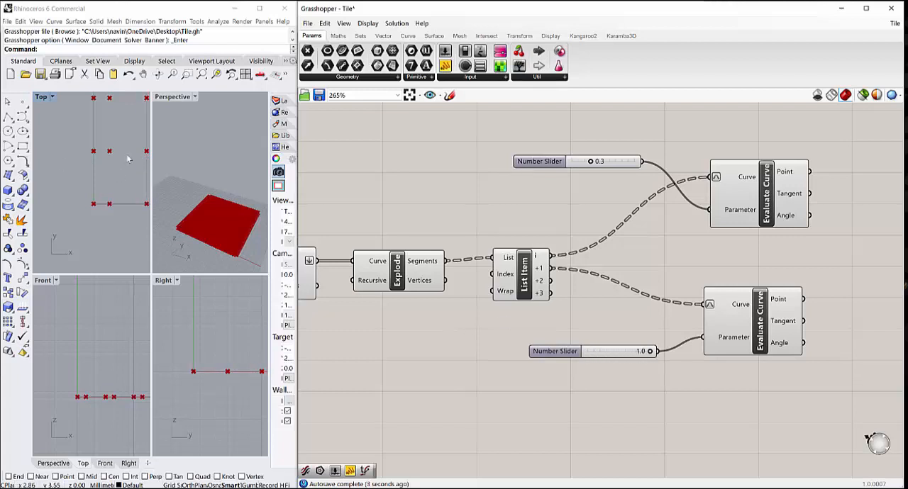
scroll(111, 186, down, 3)
scroll(140, 168, up, 3)
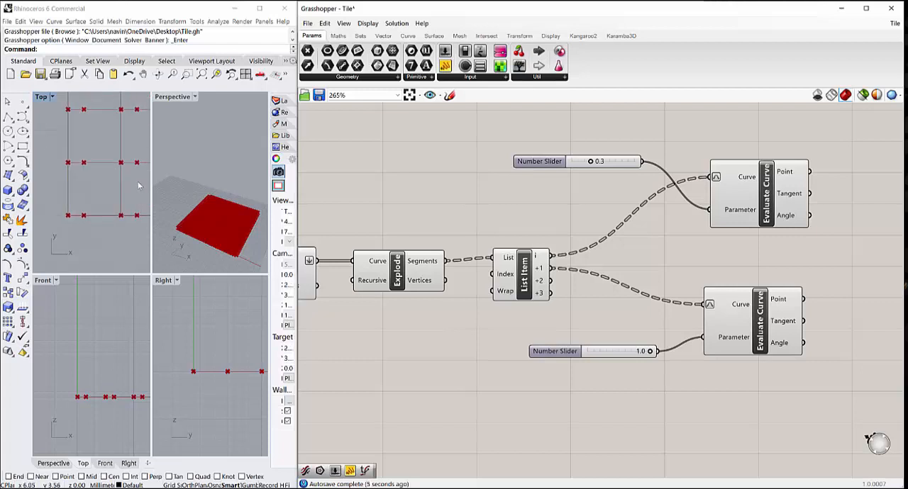
drag(651, 355, 587, 351)
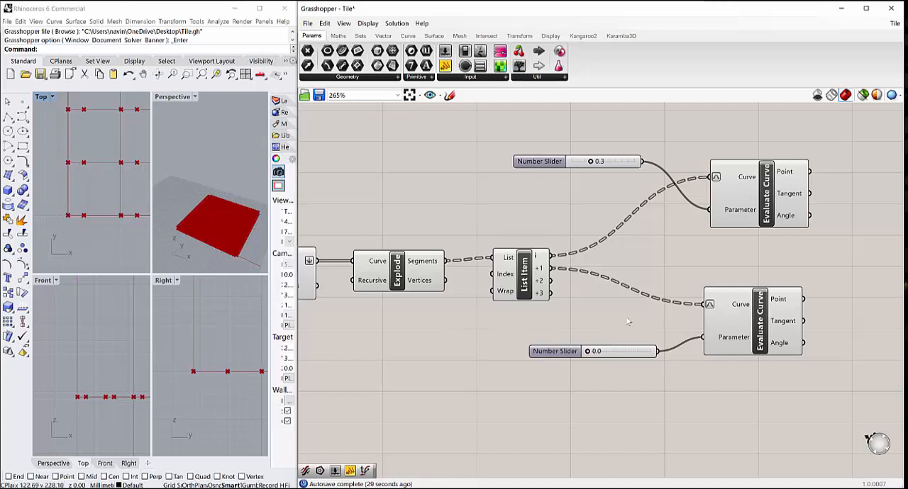
Step: Add a third Evaluate Curve component below the second one
right_drag(738, 355, 676, 332)
click(678, 323)
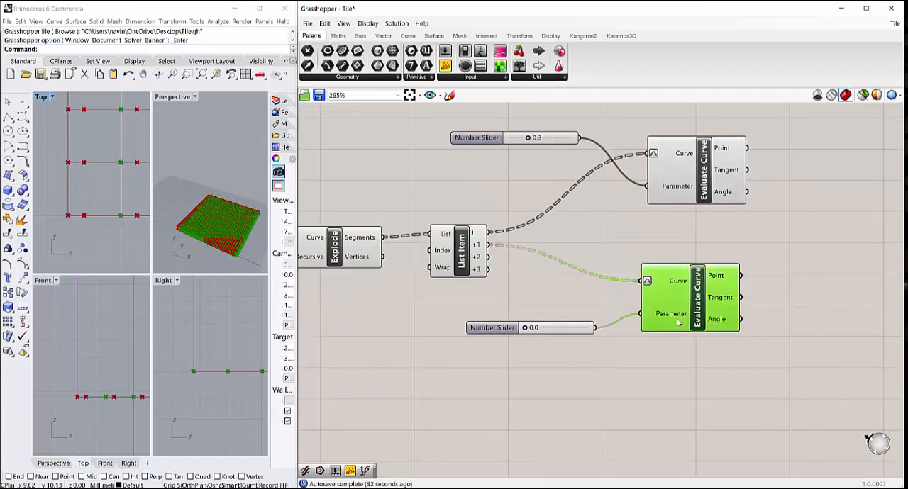
click(658, 428)
double_click(683, 423)
text(eva)
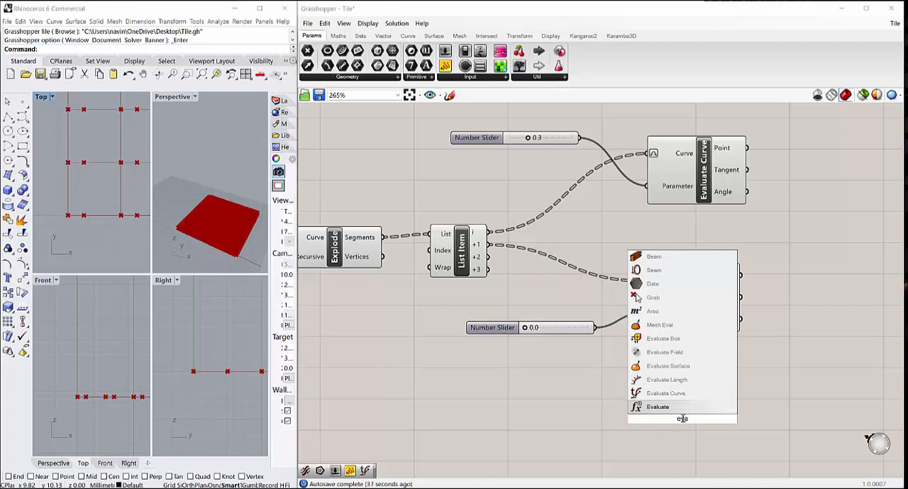
key(Up)
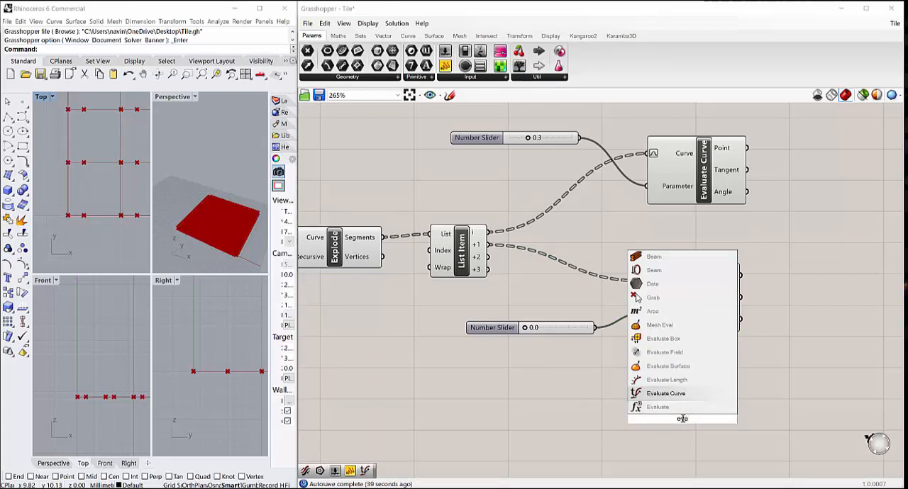
key(Return)
Step: Position the third Evaluate Curve under the others and connect List Item's +2 output to its Curve input
scroll(527, 224, down, 5)
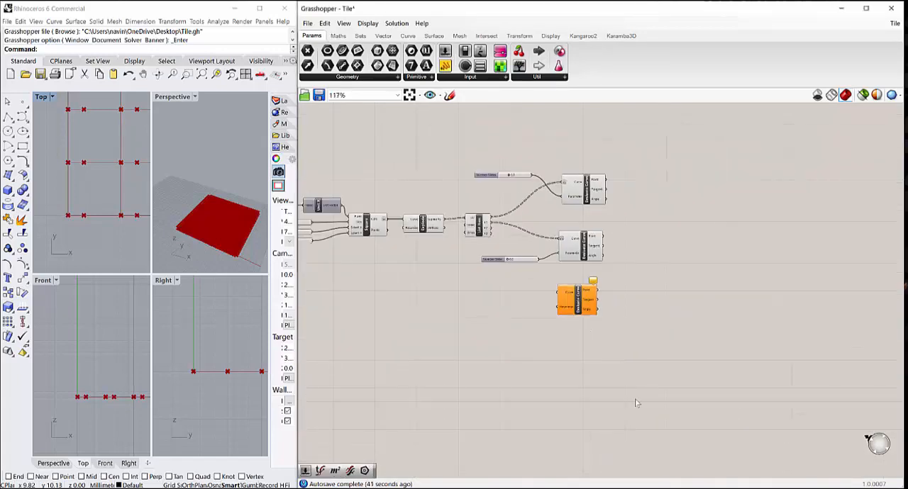
scroll(635, 402, up, 3)
drag(533, 231, 552, 247)
scroll(533, 226, down, 3)
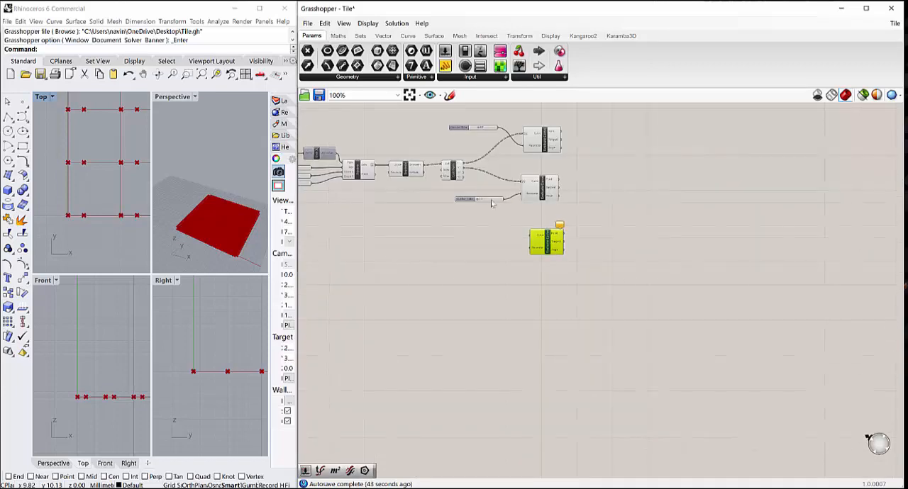
scroll(461, 187, up, 2)
drag(461, 187, 552, 281)
Step: Add a 0.7 number slider, connect it to the third Evaluate Curve's Parameter input, and reparameterize its Curve input
double_click(445, 292)
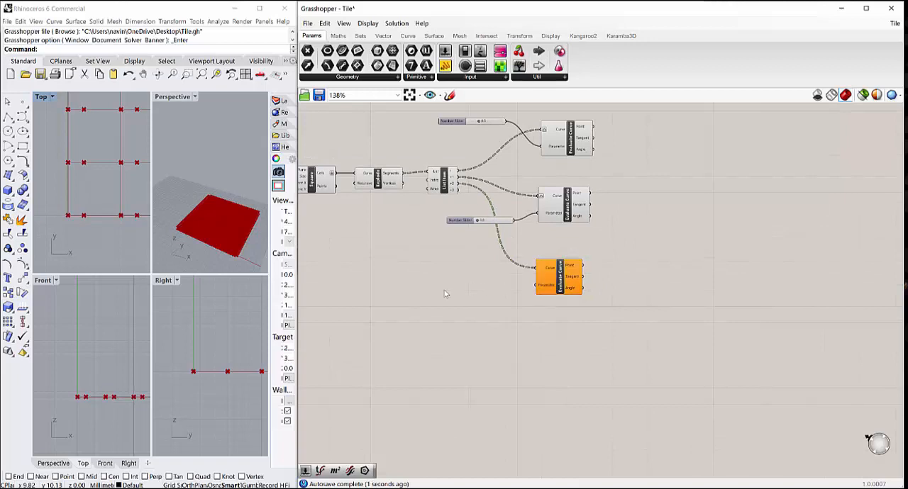
text(0.5)
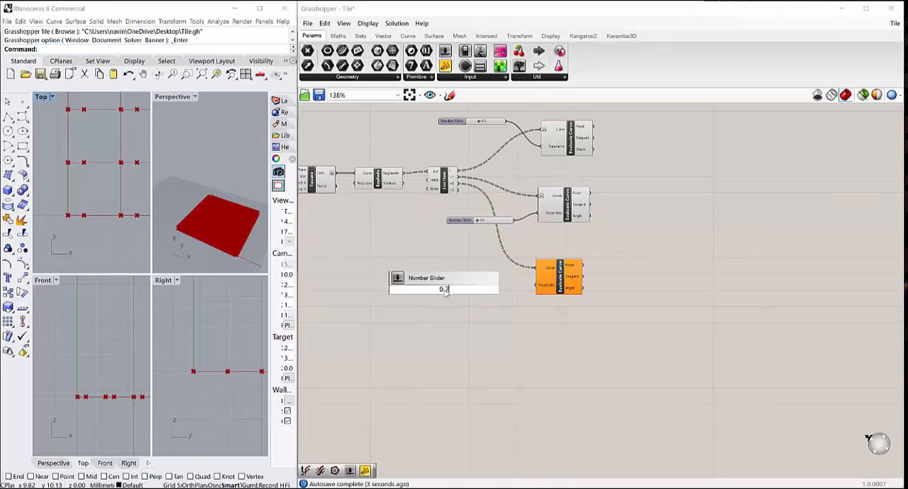
key(Return)
drag(479, 289, 537, 286)
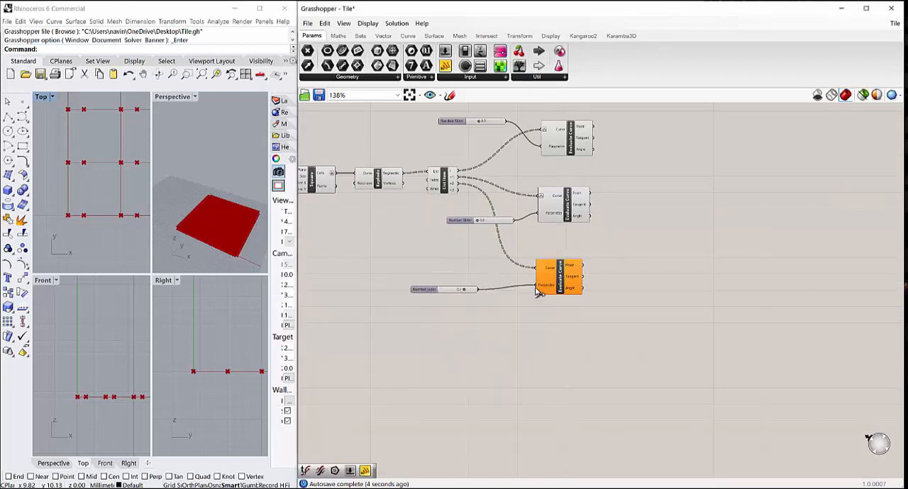
right_click(540, 269)
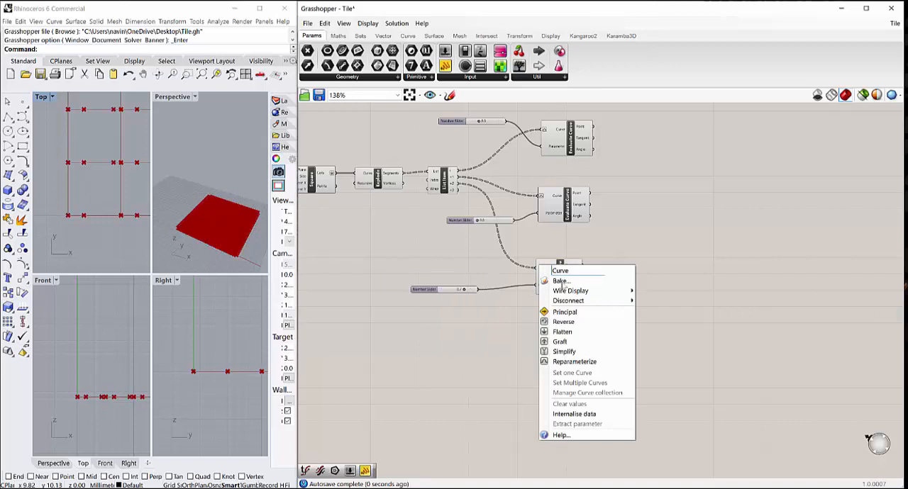
click(574, 362)
right_click(541, 340)
click(608, 311)
Step: Add a fourth Evaluate Curve component below the third and connect List Item's +3 output to its Curve input
double_click(609, 310)
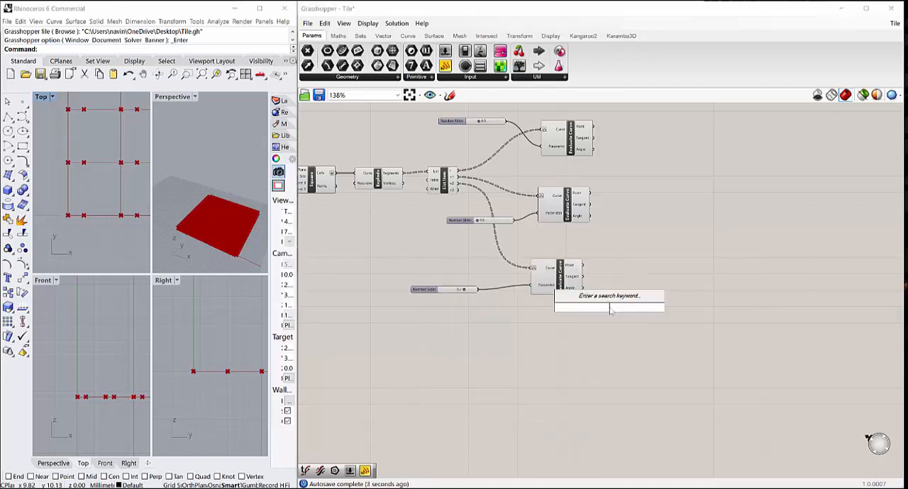
text(eva)
key(Up)
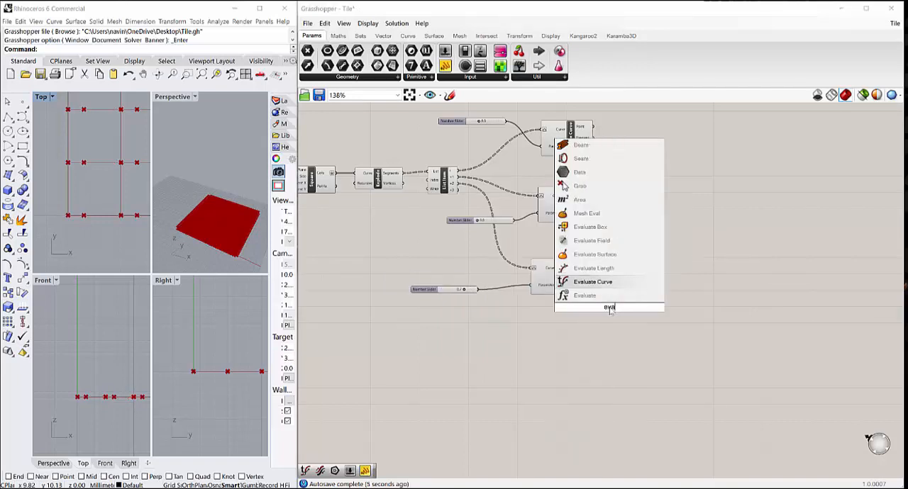
key(Return)
drag(609, 318, 564, 357)
drag(459, 190, 535, 347)
Step: Add a 0.7 number slider, connect it to the fourth Evaluate Curve's Parameter input, and reparameterize its Curve input
click(437, 346)
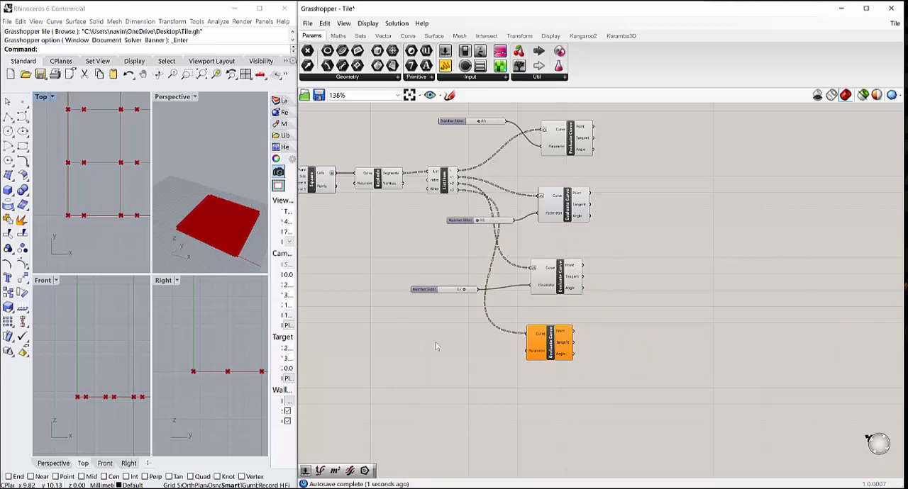
double_click(437, 346)
text(0.7)
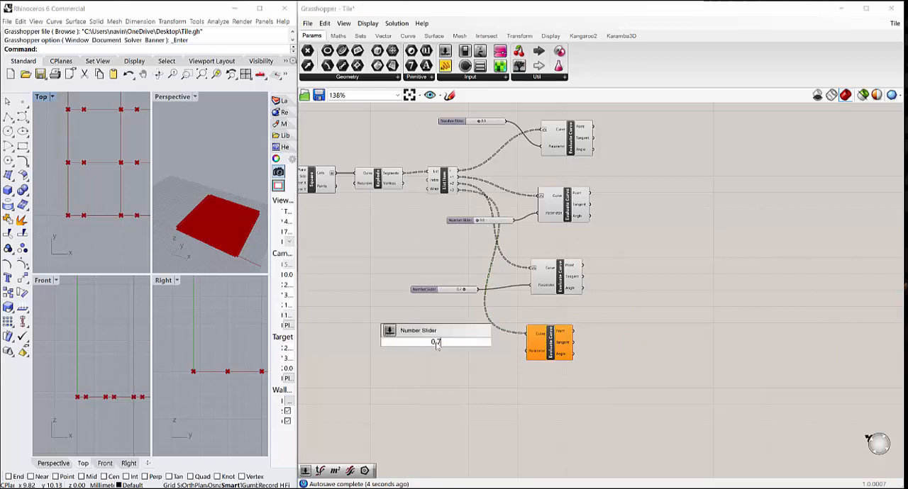
key(Return)
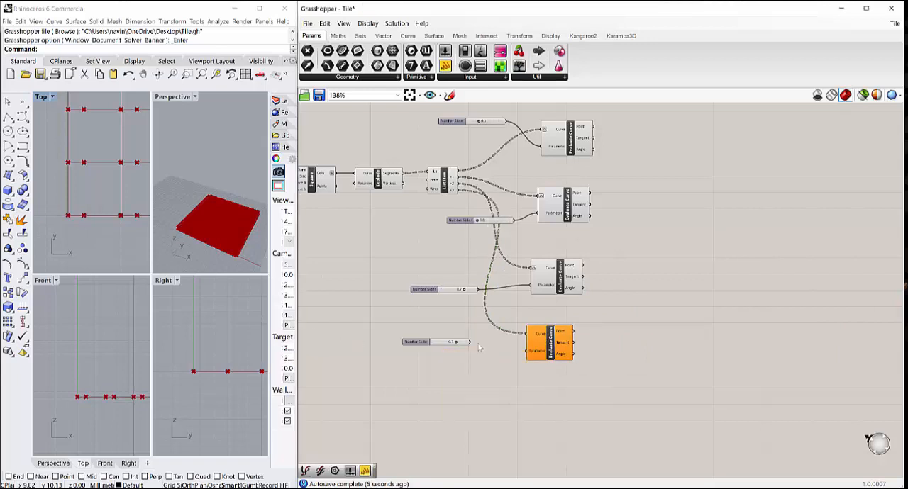
drag(470, 342, 528, 351)
right_click(538, 335)
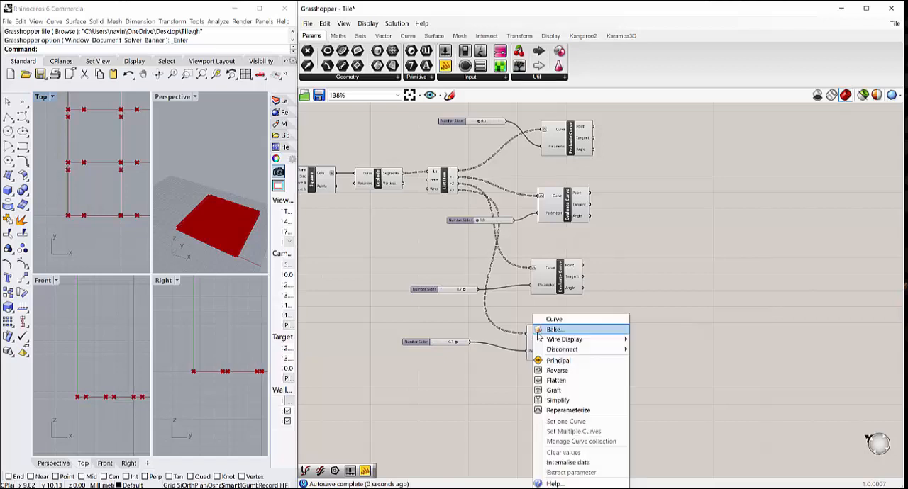
click(571, 410)
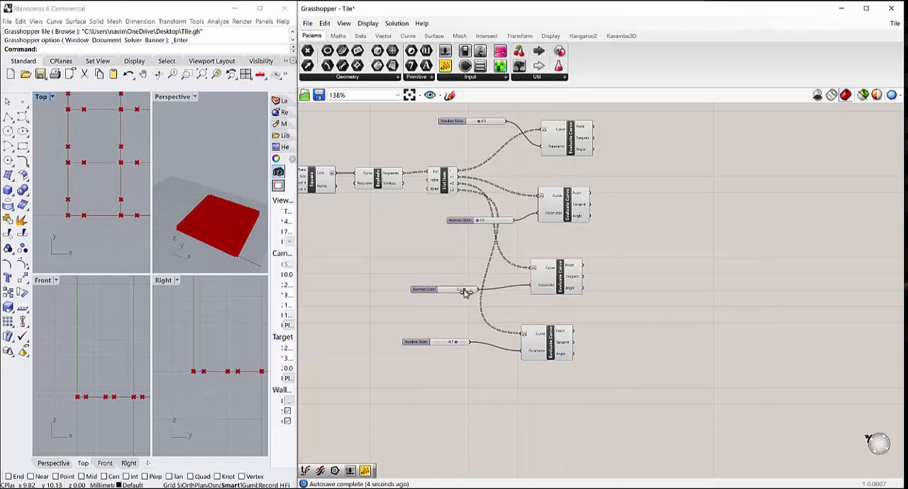
Step: Set the Parameter sliders of the first, second and third Evaluate Curve components to 0.7
drag(462, 290, 454, 291)
drag(481, 123, 483, 123)
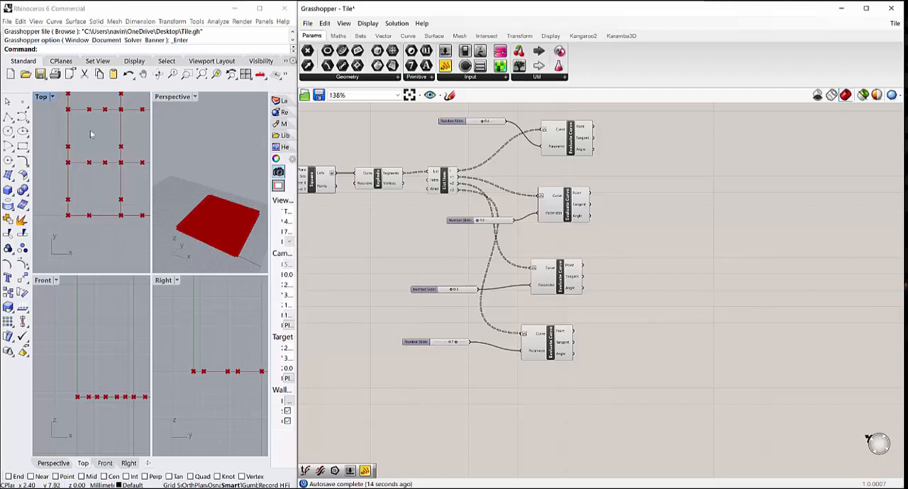
click(483, 122)
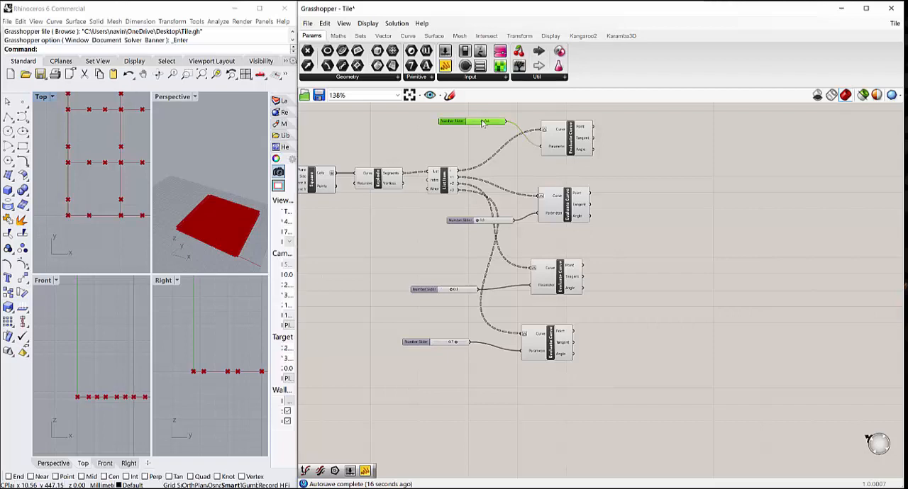
drag(484, 122, 495, 123)
drag(478, 222, 500, 224)
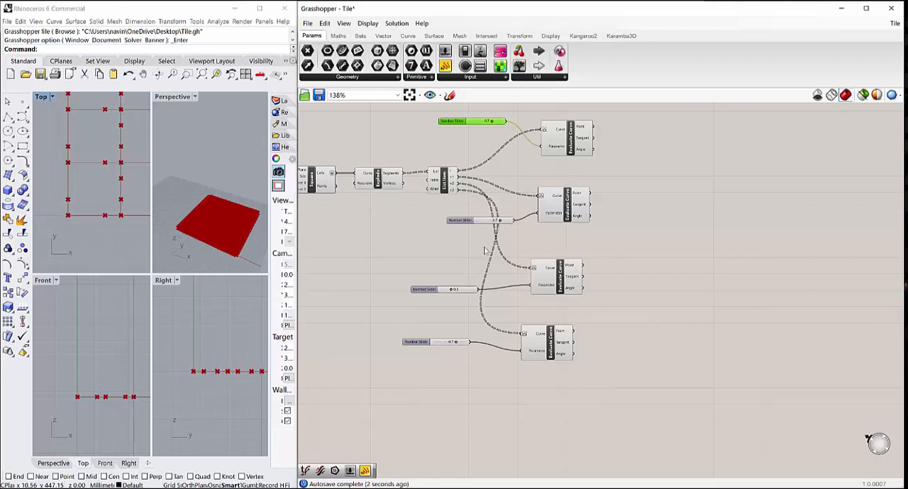
drag(451, 290, 465, 293)
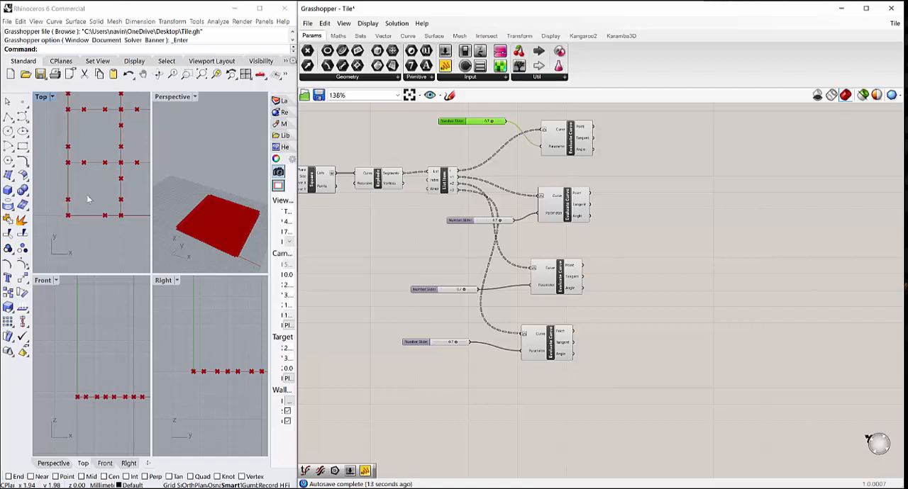
scroll(101, 206, down, 3)
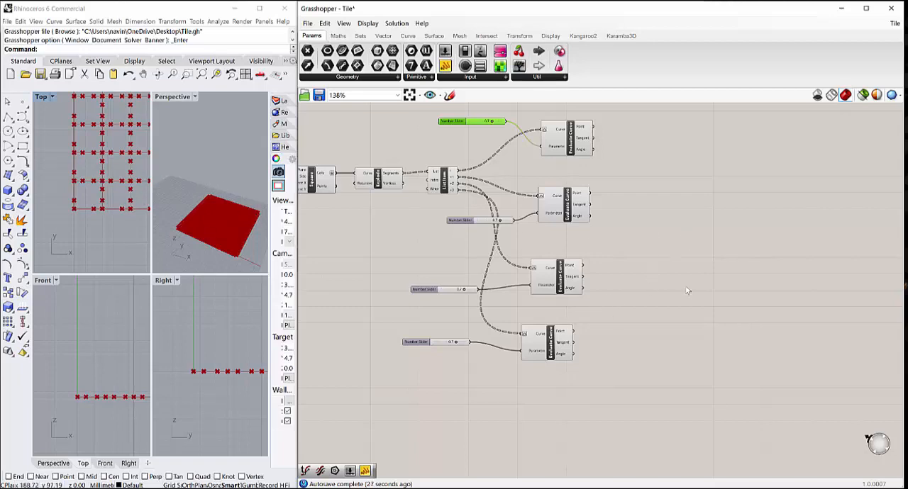
Step: Rearrange the first, third and fourth Evaluate Curve components into a compact vertical column with the second
scroll(777, 263, down, 2)
scroll(648, 275, up, 2)
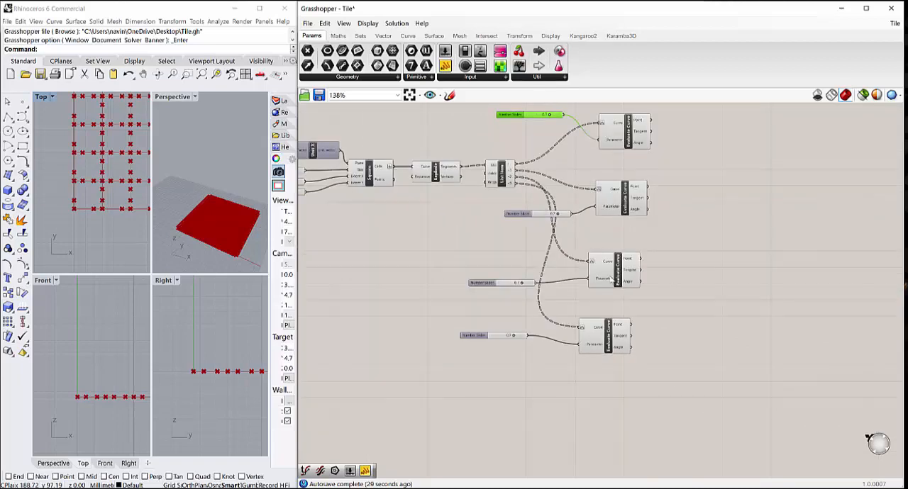
drag(608, 277, 615, 255)
drag(622, 341, 637, 314)
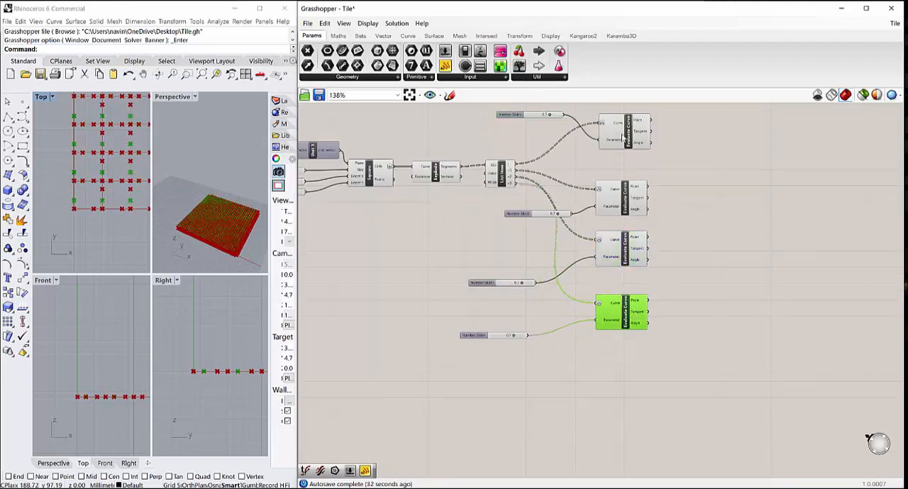
drag(614, 137, 612, 146)
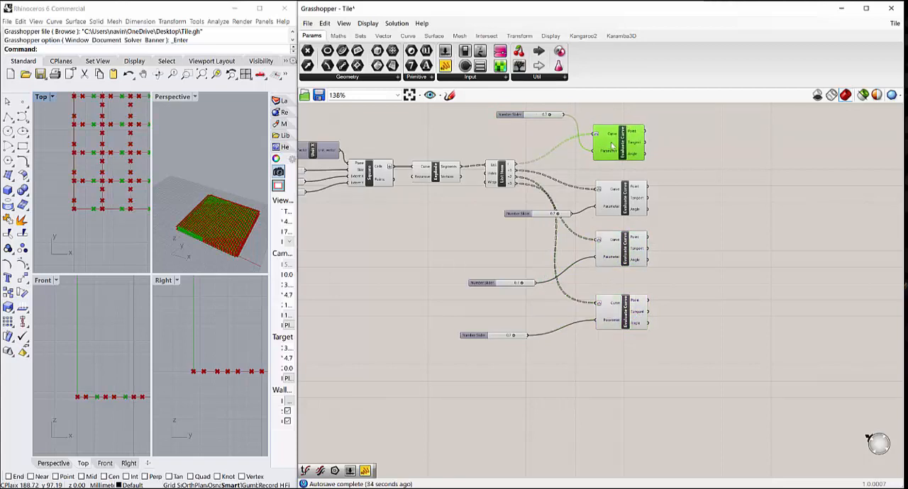
Step: Add a Line component and connect the first Evaluate Curve's Point to its Start Point and the second's Point to its End Point
double_click(709, 173)
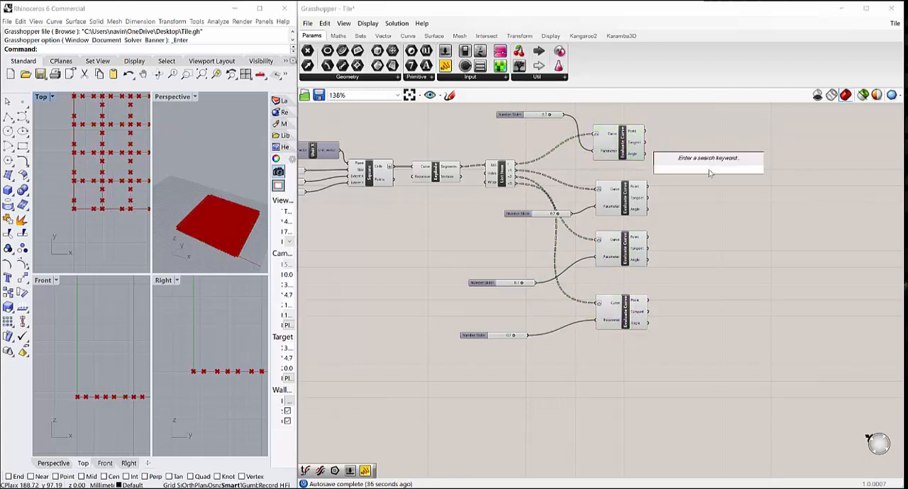
text(line)
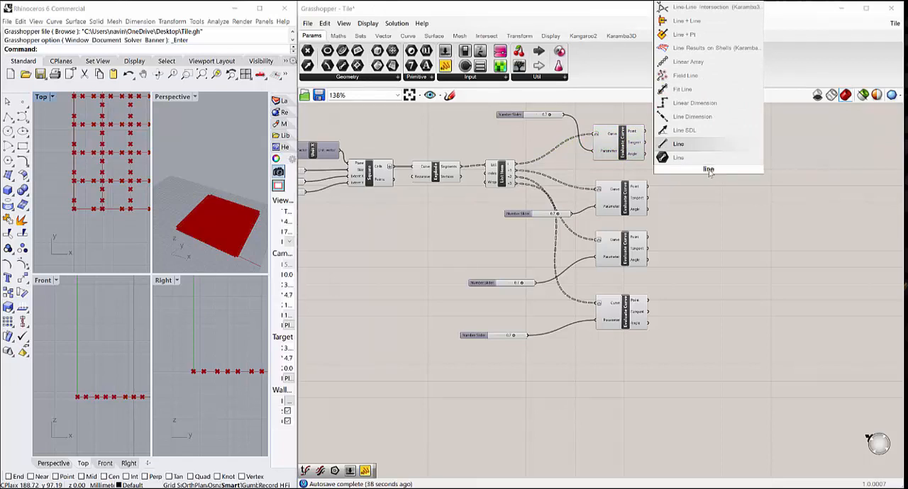
key(Return)
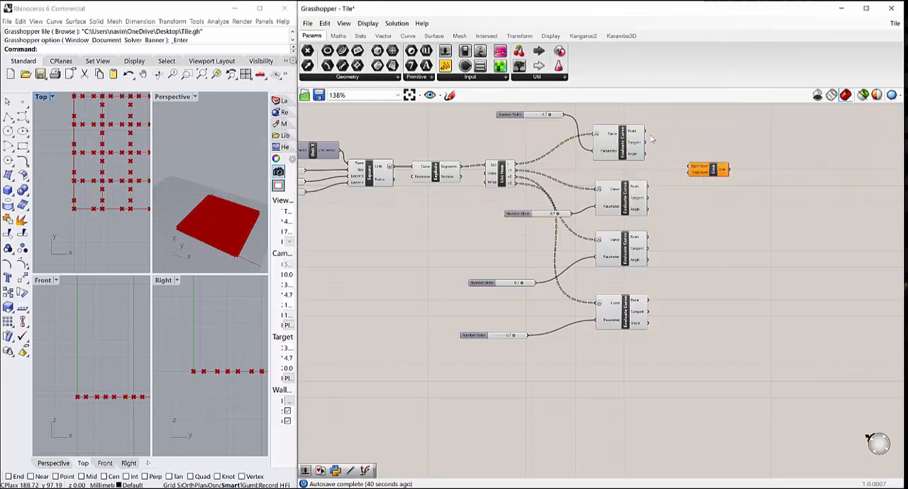
drag(645, 131, 691, 168)
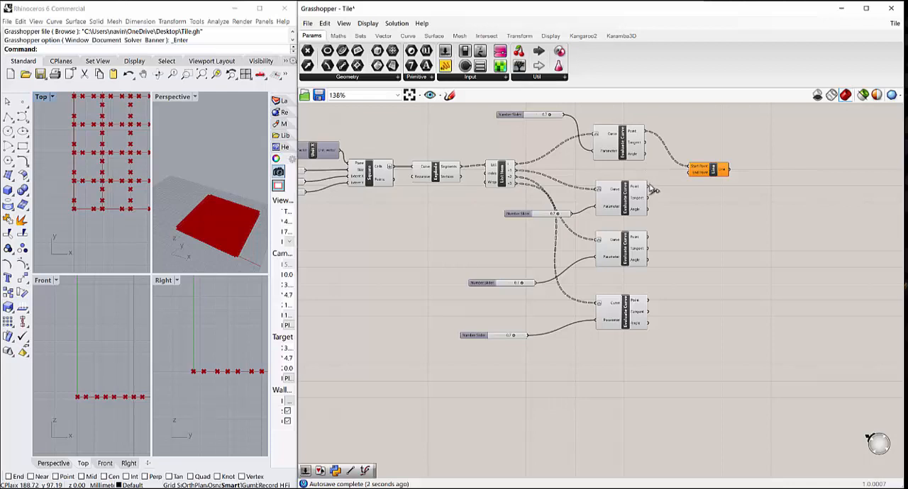
drag(647, 186, 692, 173)
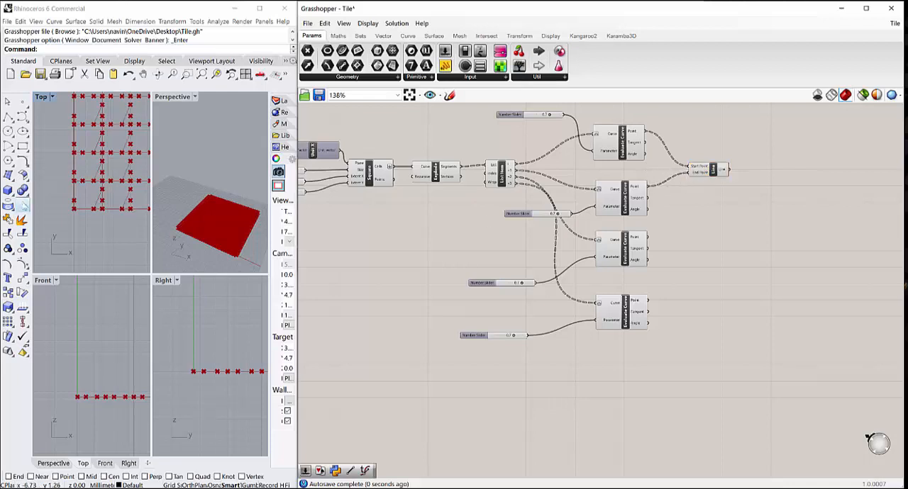
scroll(105, 198, up, 3)
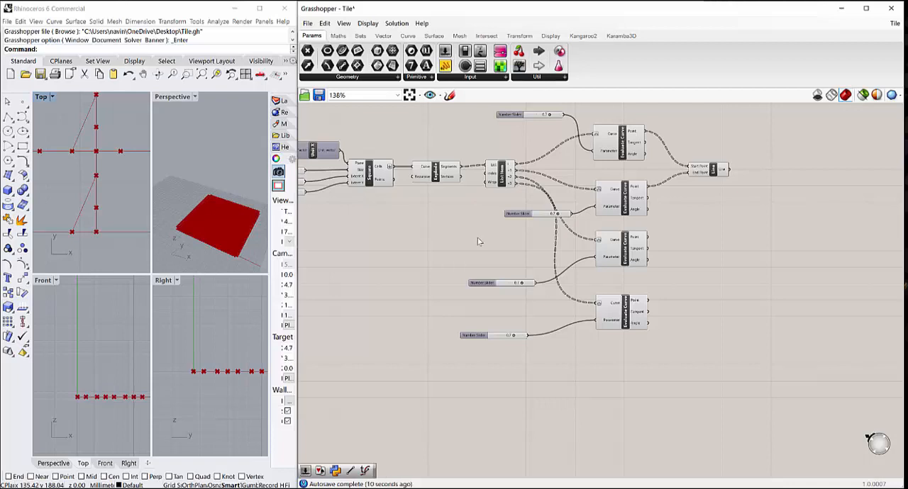
Step: Replace the Line's End Point connection with the Point output of the third Evaluate Curve
right_click(691, 176)
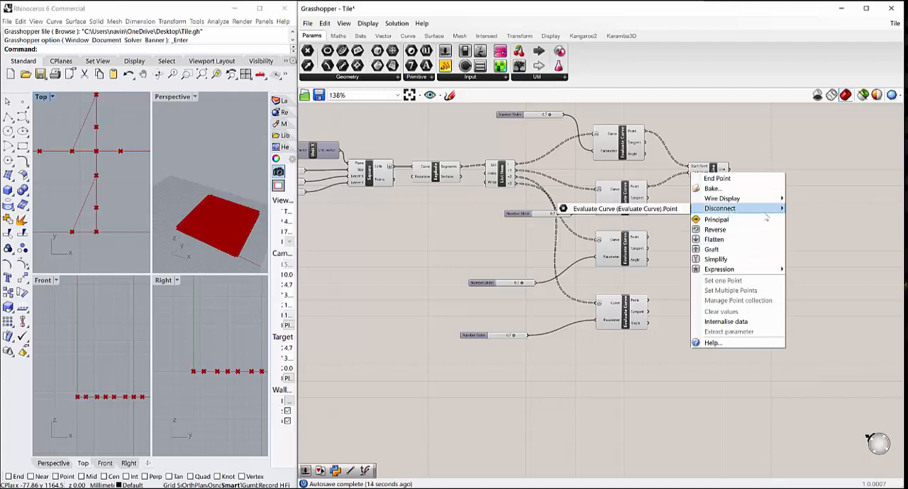
click(667, 208)
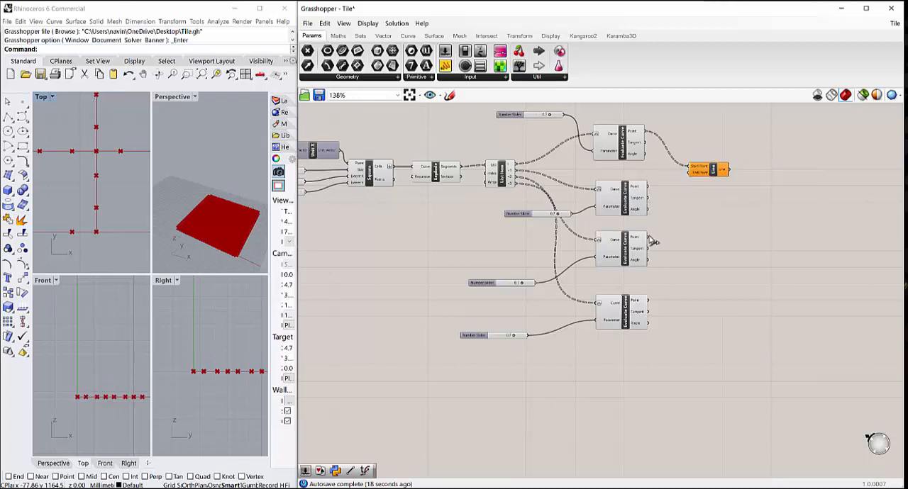
drag(650, 241, 691, 173)
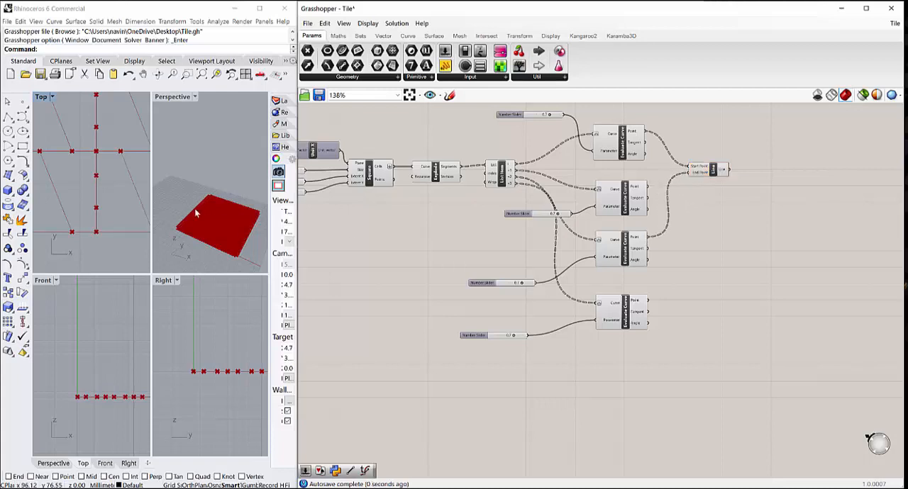
scroll(80, 181, down, 8)
scroll(64, 182, up, 10)
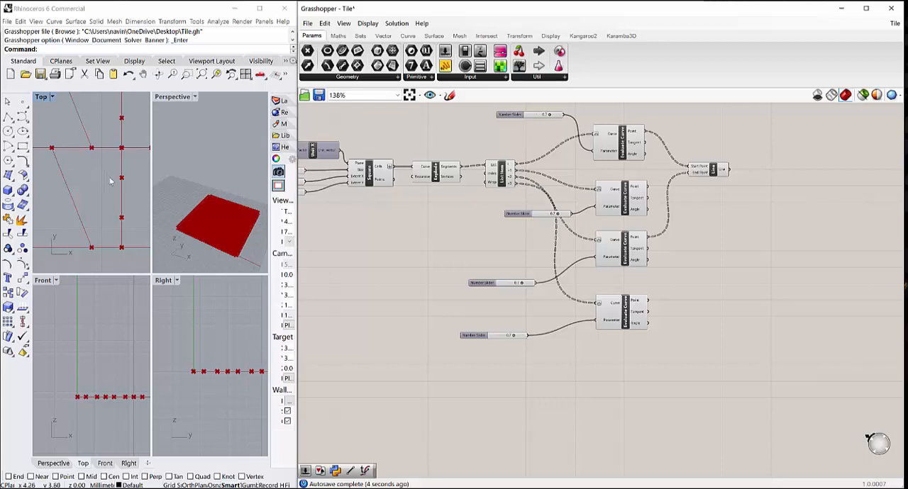
scroll(456, 229, down, 6)
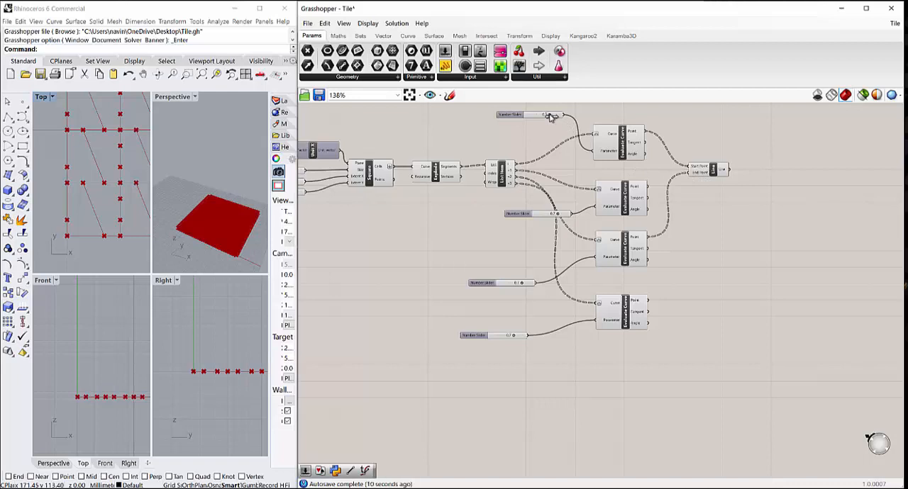
Step: Set the Parameter slider of the third Evaluate Curve to 0.3
mouse_move(550, 115)
mouse_down()
mouse_move(538, 120)
mouse_move(552, 121)
mouse_up()
drag(520, 284, 510, 285)
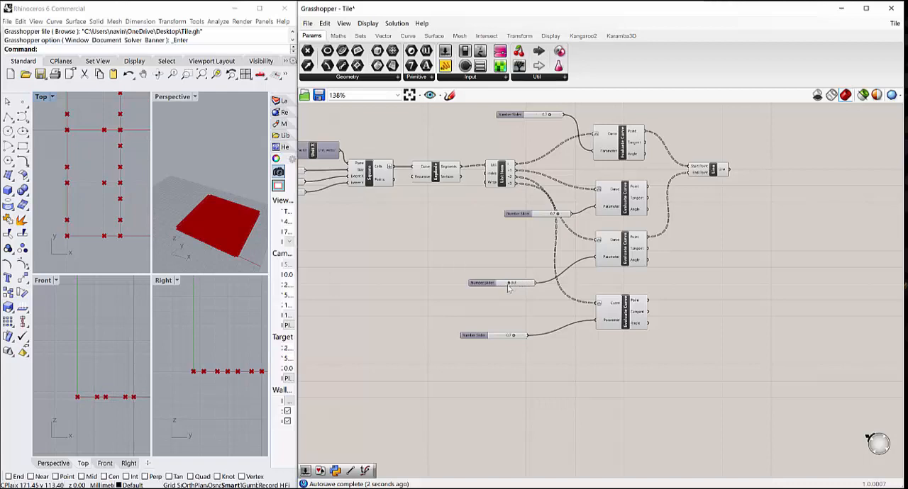
scroll(103, 215, down, 2)
scroll(104, 215, up, 2)
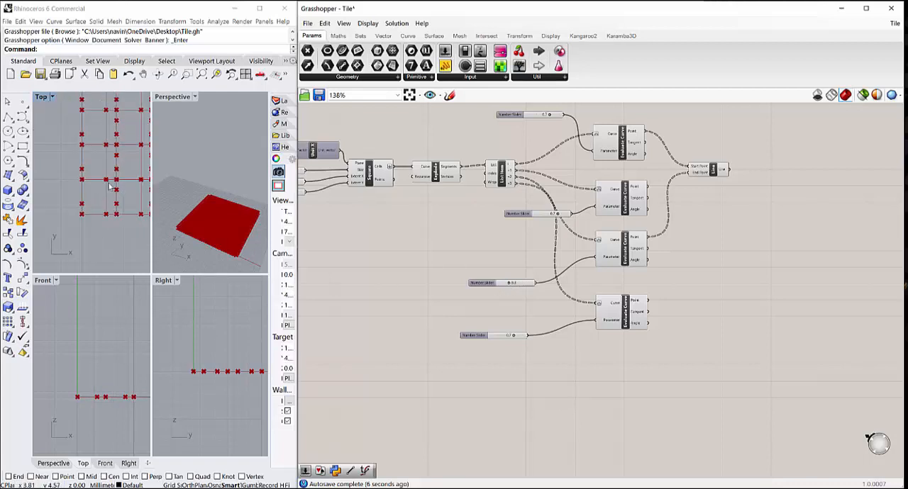
scroll(112, 186, up, 2)
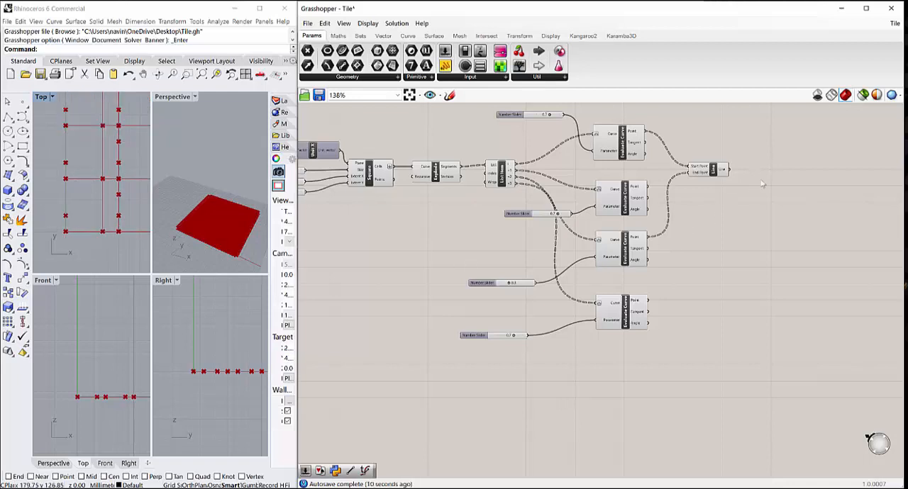
Step: Add an Evaluate Curve component after the Line component and connect the Line output to its Curve input
double_click(805, 184)
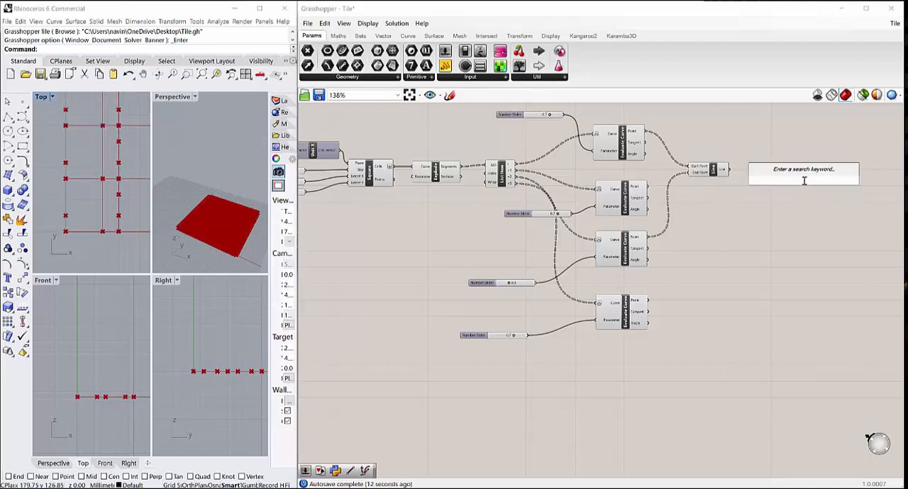
text(0)
text(eval)
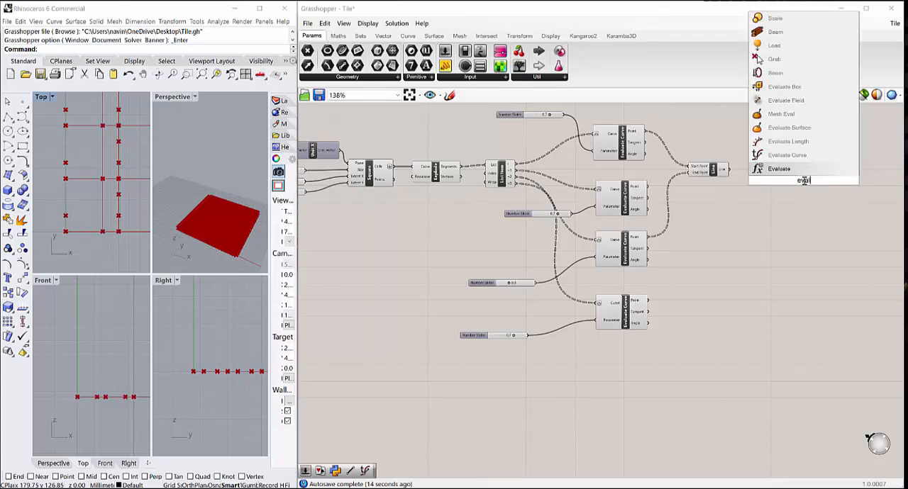
key(Up)
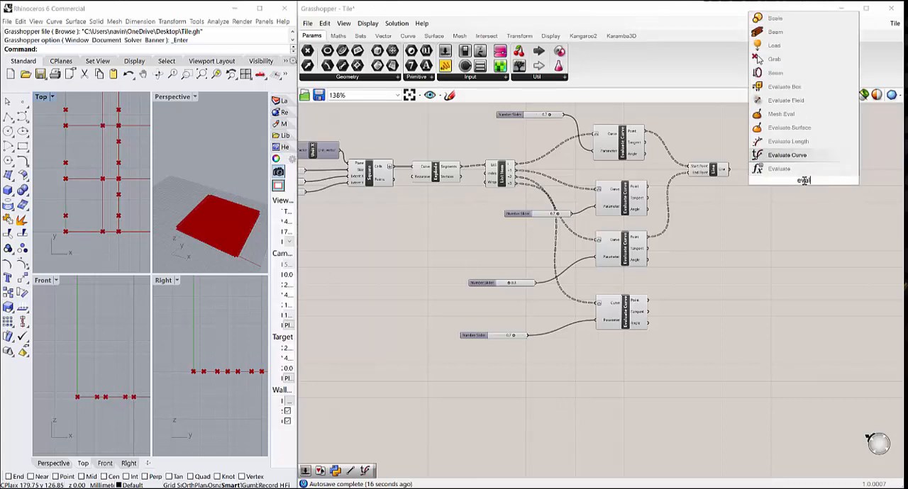
key(Return)
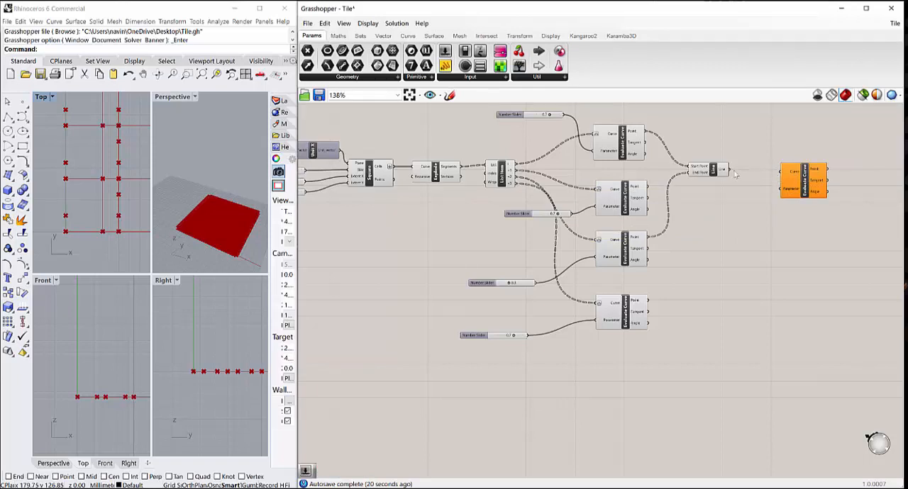
drag(736, 174, 781, 172)
Step: Add a 0.7 number slider, connect it to the new Evaluate Curve's Parameter input, and reparameterize its Curve input
double_click(734, 231)
text(number slider)
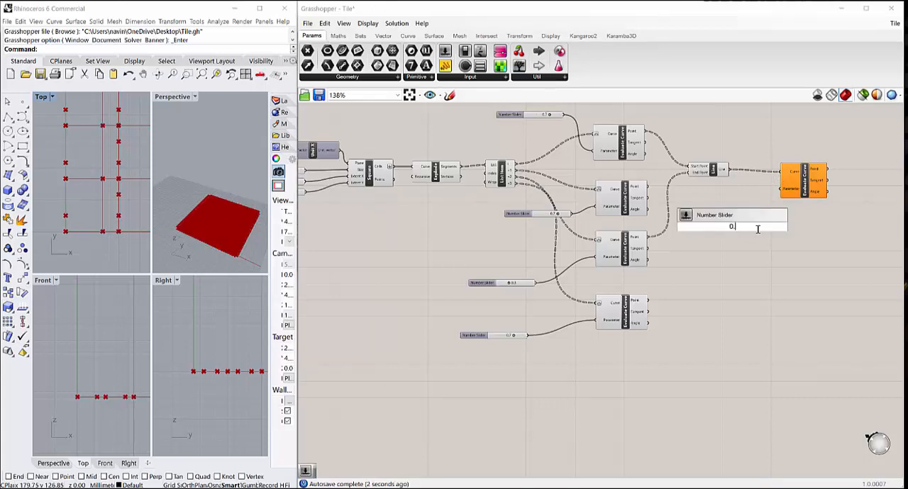
key(Return)
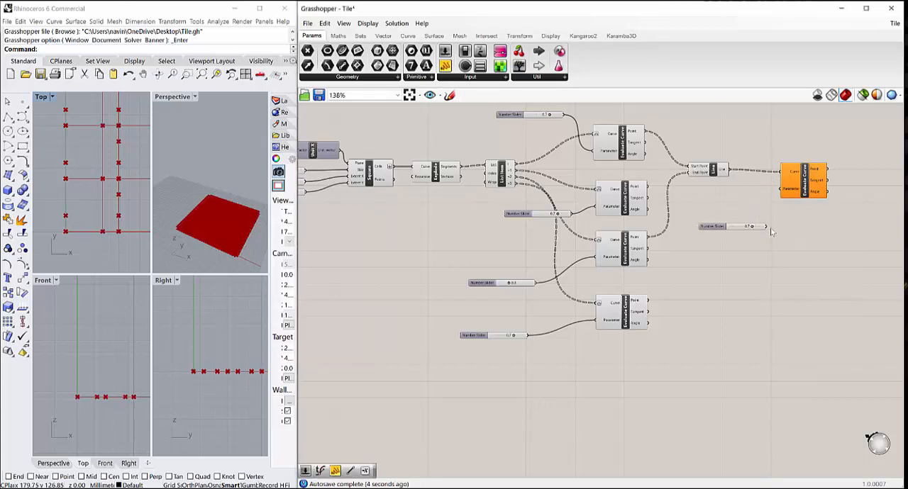
drag(765, 226, 781, 188)
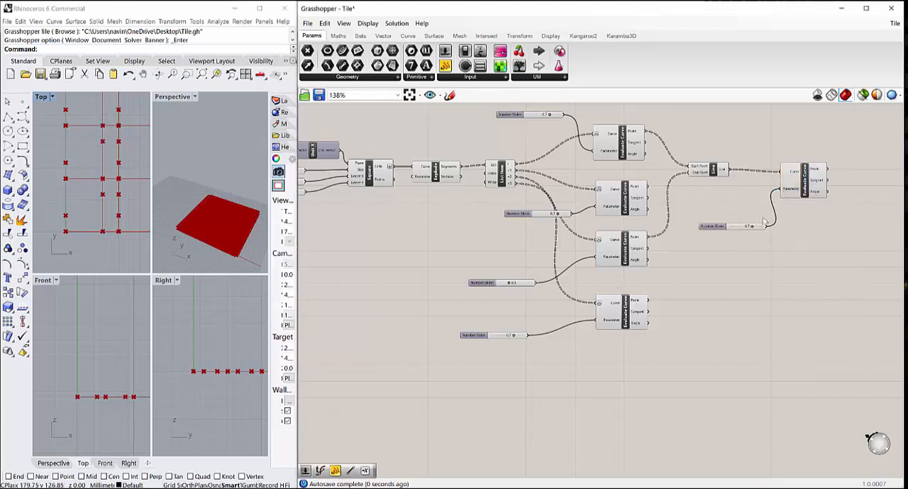
right_click(788, 177)
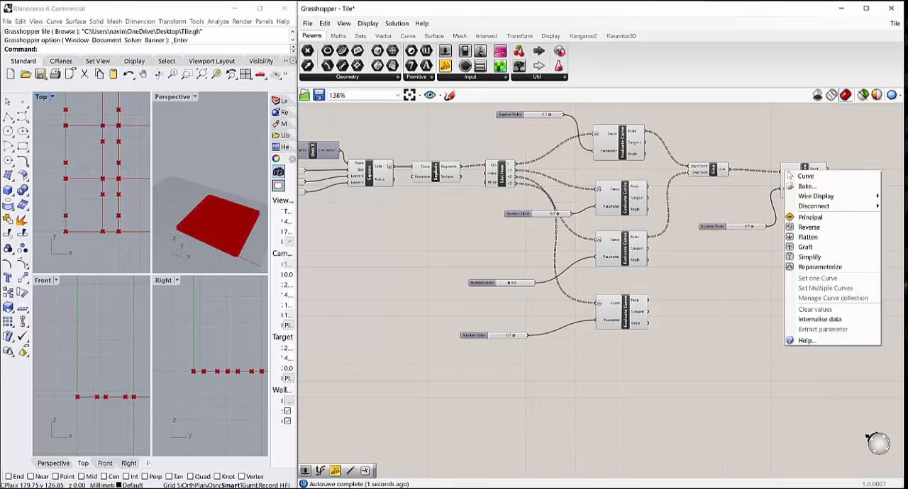
click(825, 268)
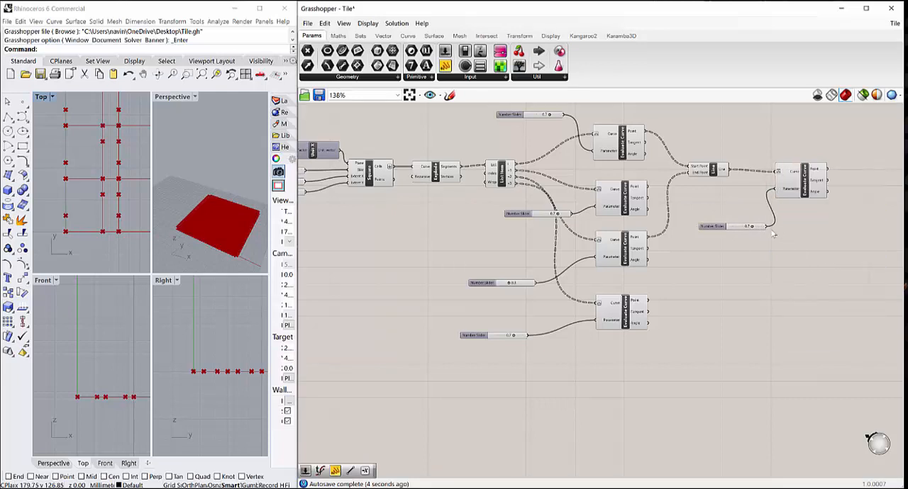
Step: Set the Parameter slider of the Evaluate Curve that follows the Line component to 0.2
drag(750, 227, 737, 227)
mouse_move(736, 228)
mouse_down()
mouse_move(750, 230)
mouse_move(738, 230)
mouse_up()
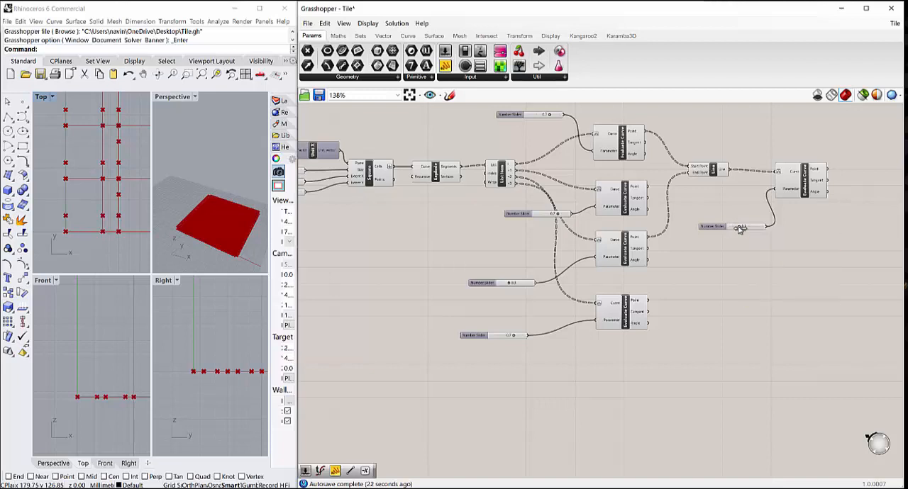
drag(737, 228, 735, 228)
scroll(106, 232, up, 3)
scroll(128, 211, down, 2)
scroll(128, 206, up, 2)
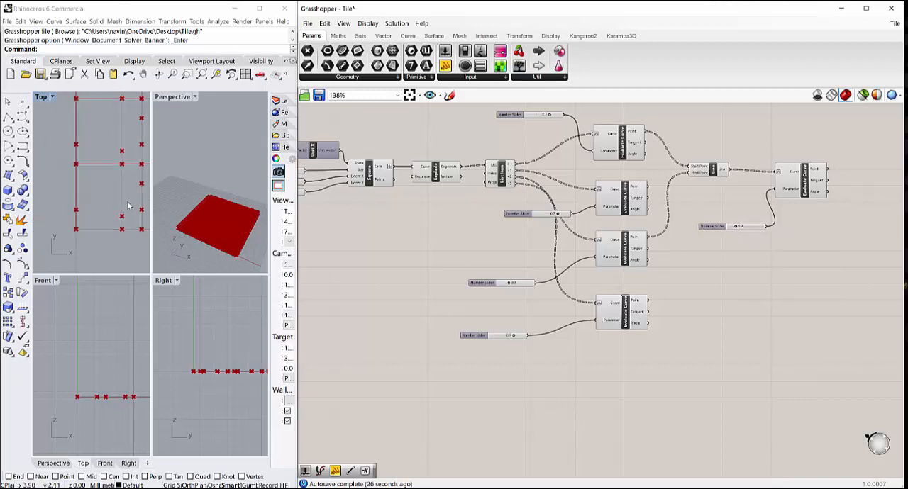
scroll(129, 206, up, 1)
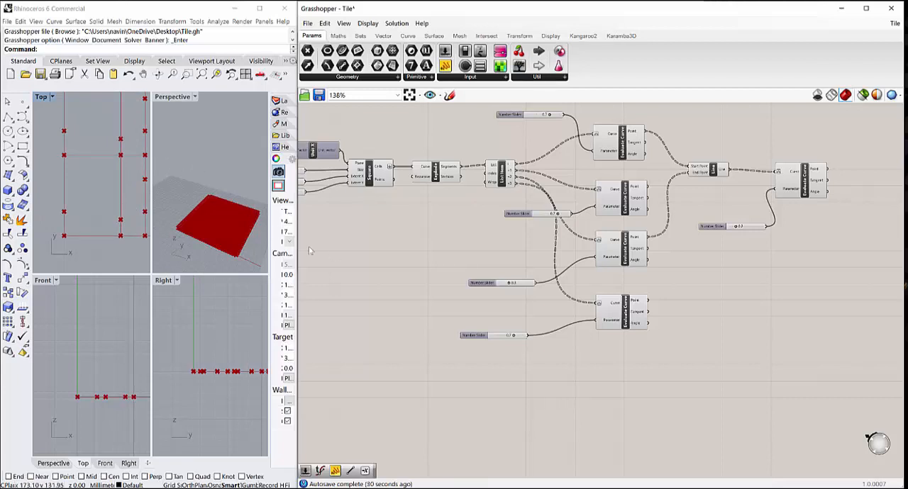
Step: Add an Area component and connect the Square grid's Cells output to its Geometry input
double_click(365, 281)
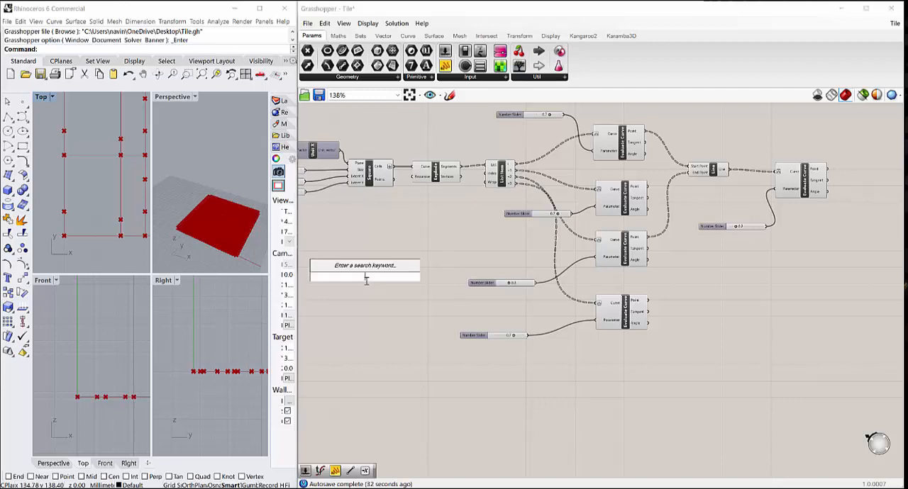
text(are)
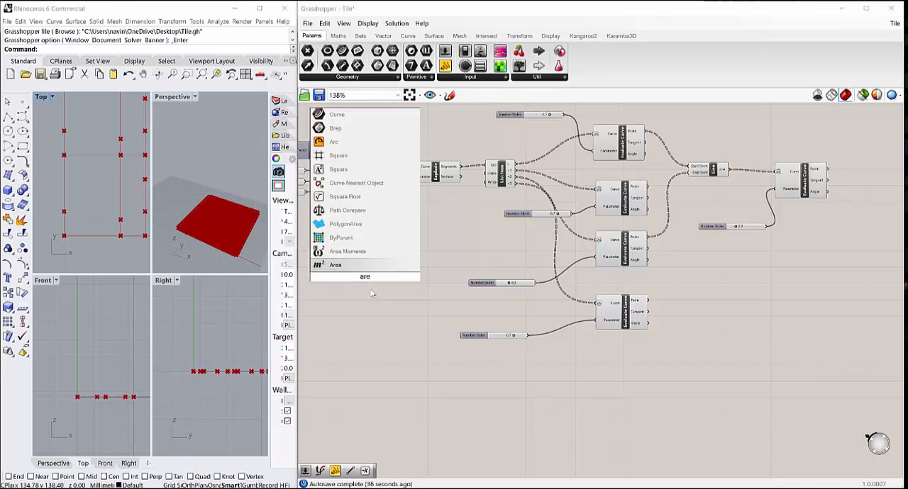
key(Return)
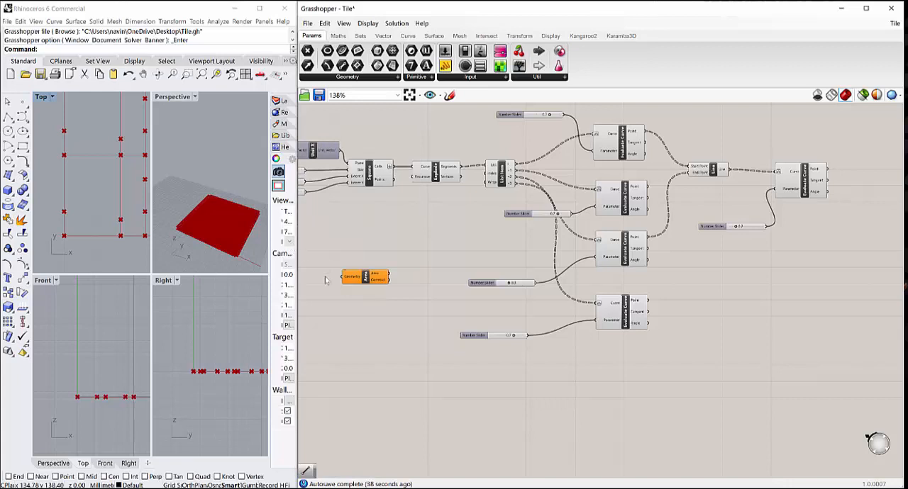
drag(339, 278, 399, 177)
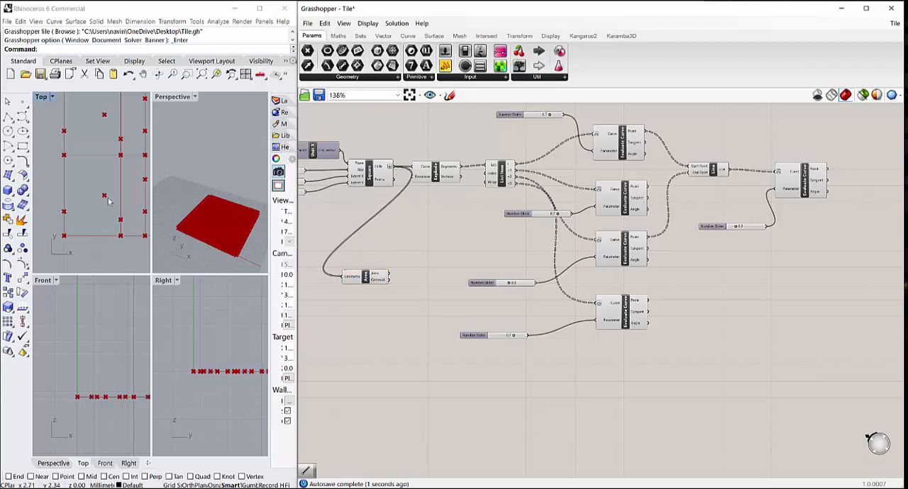
Step: Move the Area component beyond the Evaluate Curve column, below the Line component and its number slider
click(375, 282)
drag(348, 283, 369, 380)
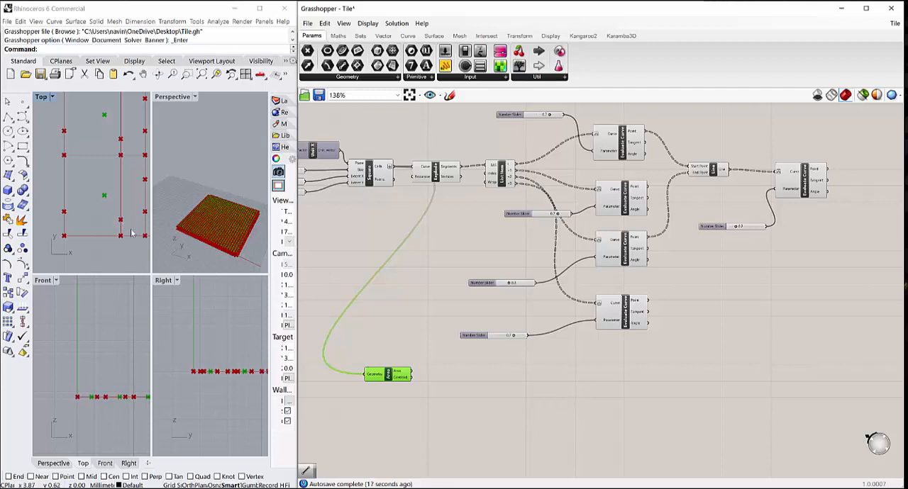
click(419, 363)
drag(392, 377, 721, 284)
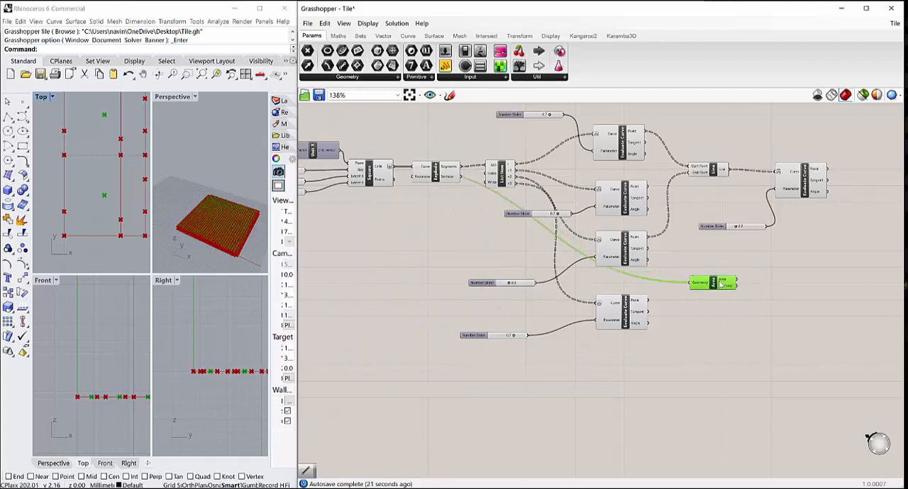
double_click(776, 297)
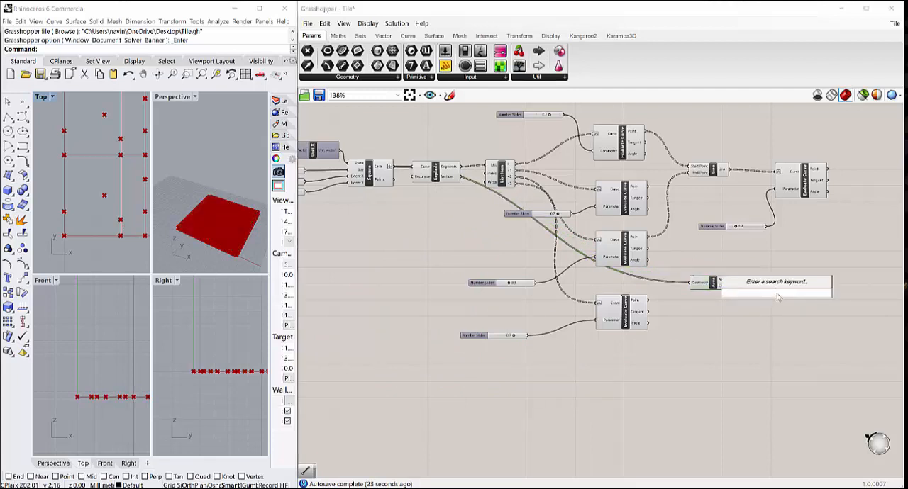
text(line)
key(Return)
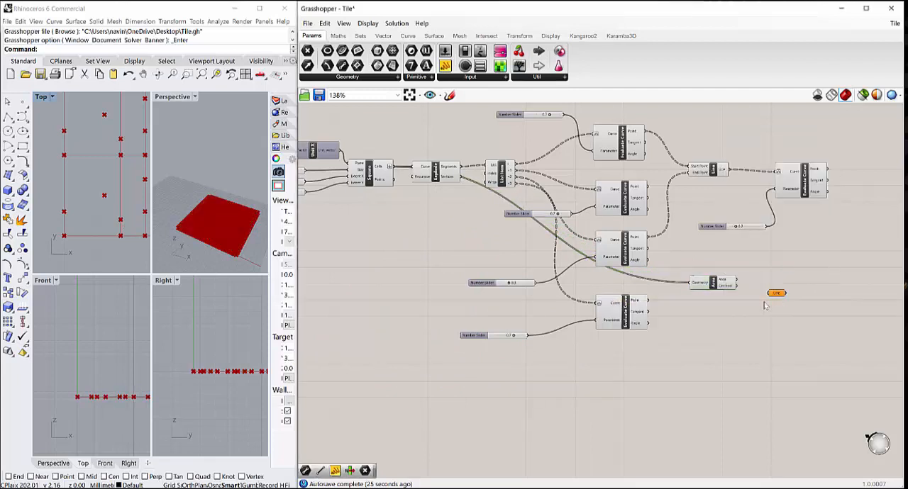
click(776, 293)
key(Delete)
Step: Add a Line component, connecting the Area's Centroid to its Start Point and the last Evaluate Curve's Point to its End Point
double_click(797, 291)
text(line)
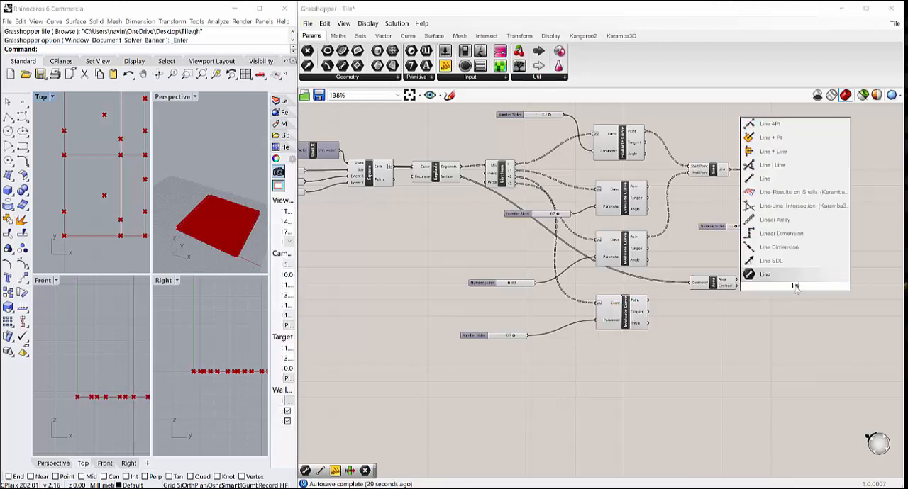
click(764, 274)
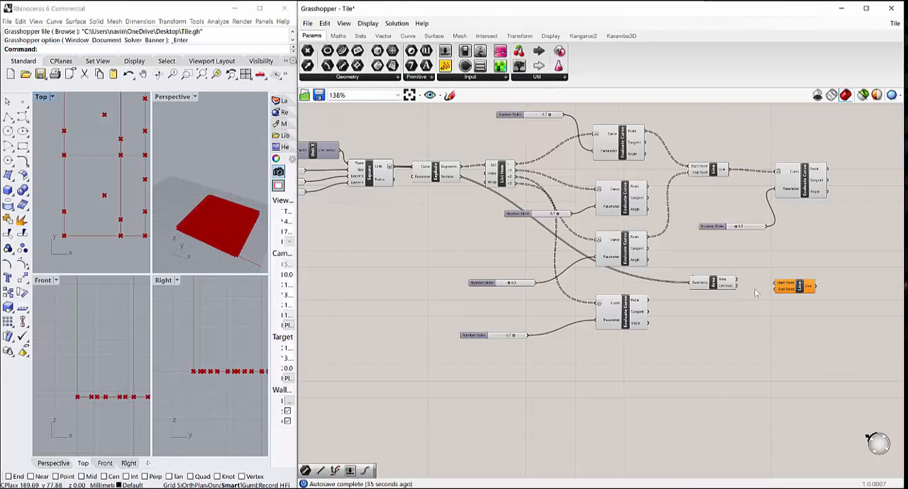
drag(739, 288, 775, 284)
click(637, 255)
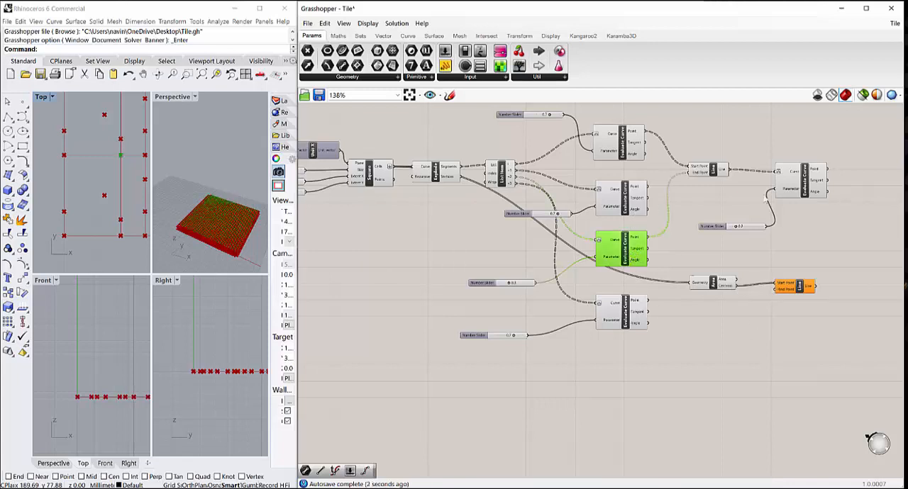
click(789, 185)
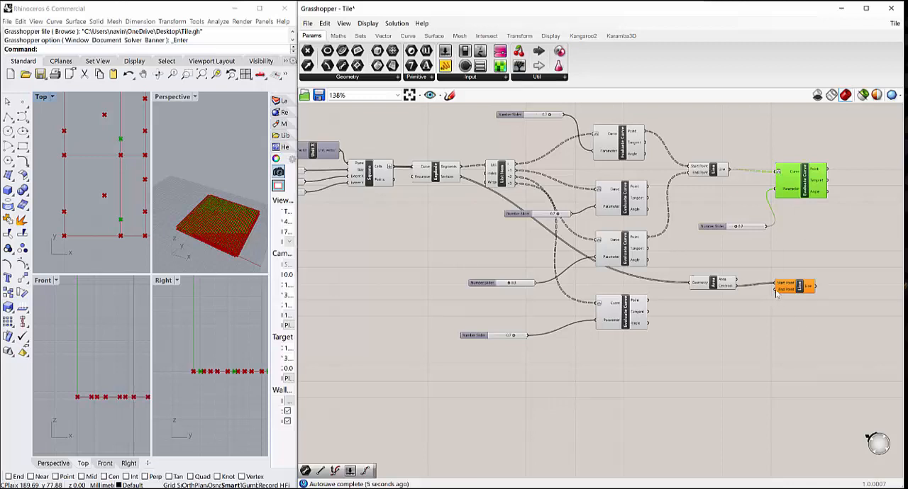
drag(776, 291, 831, 176)
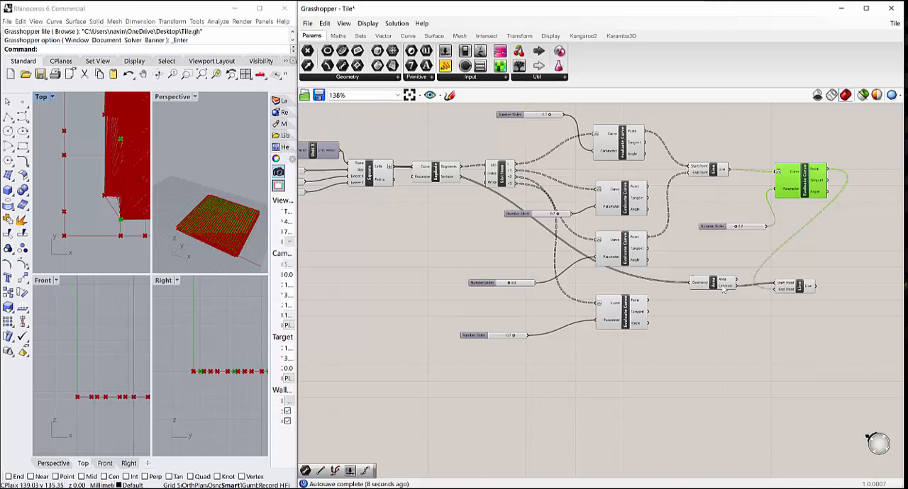
Step: Graft the Area component's Centroid output and check the resulting lines in the Top viewport
right_click(724, 287)
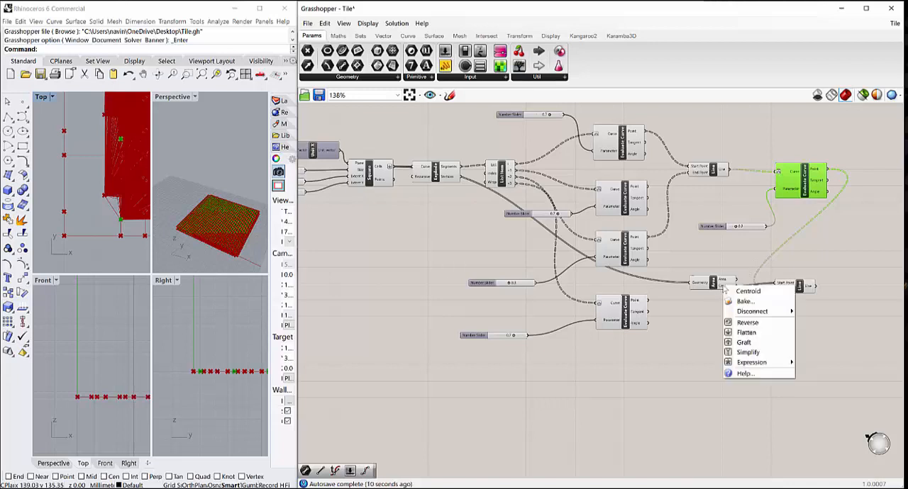
click(752, 344)
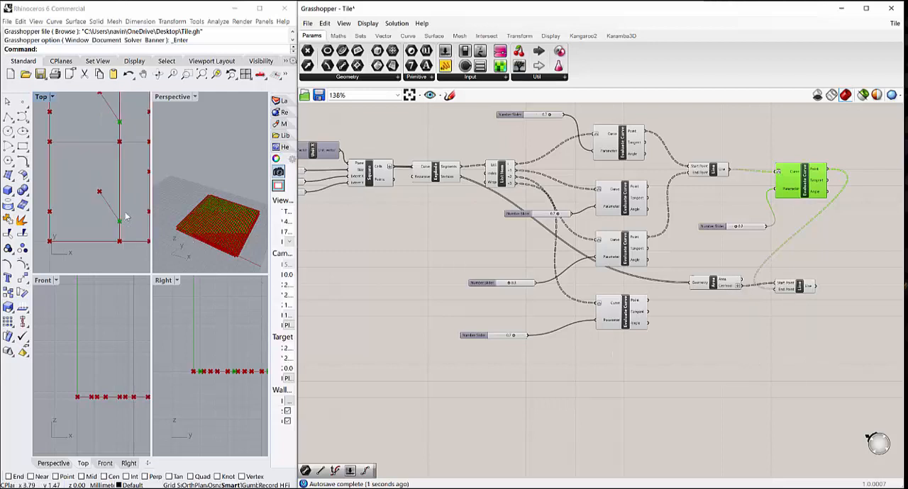
right_drag(126, 217, 98, 250)
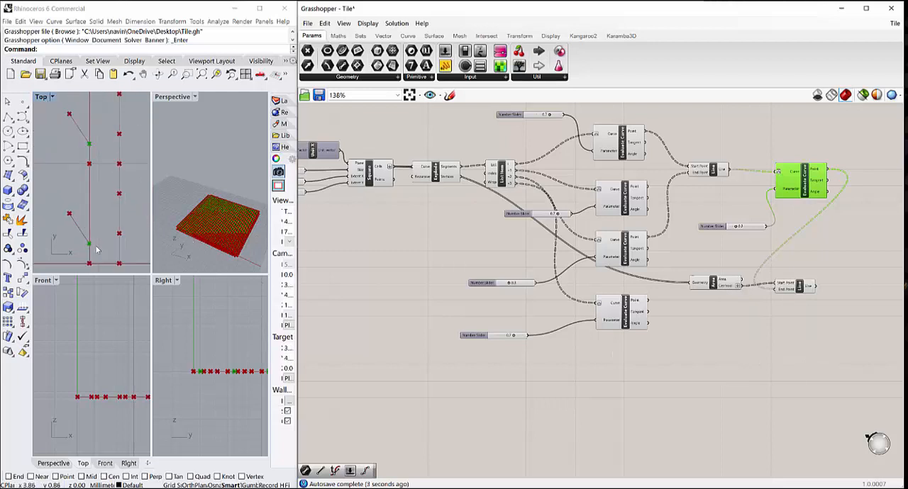
scroll(94, 245, down, 2)
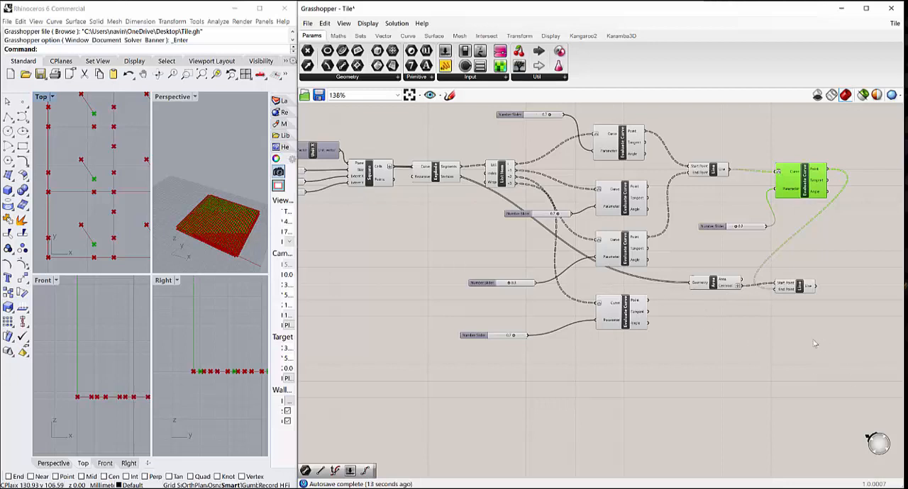
Step: Add another Line component below the centroid Line and connect the last Evaluate Curve's Point output to its Start Point
double_click(780, 359)
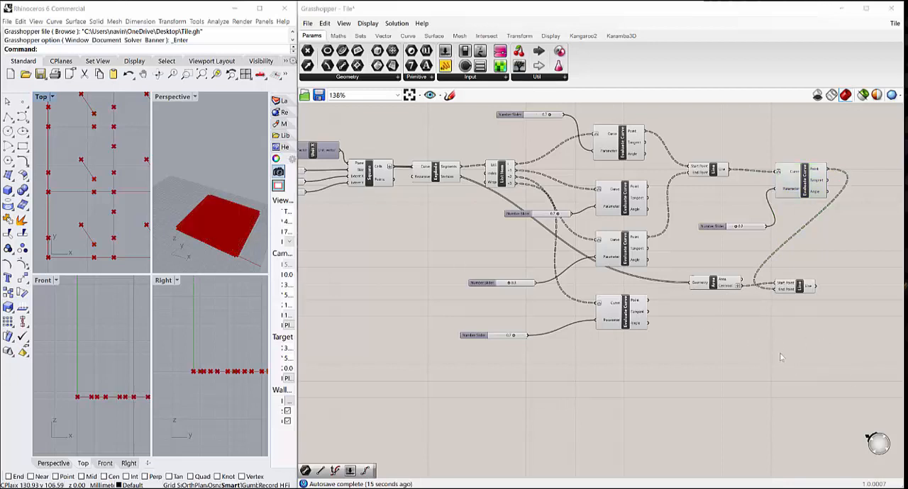
text(line)
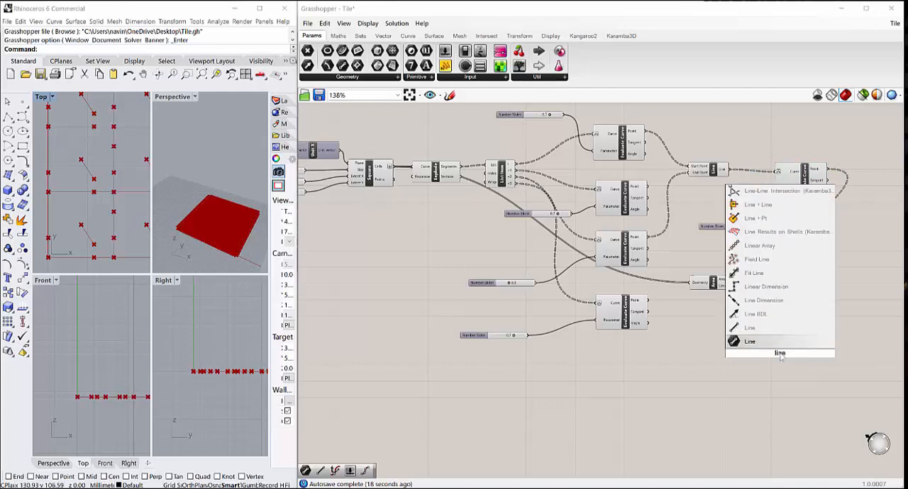
key(Return)
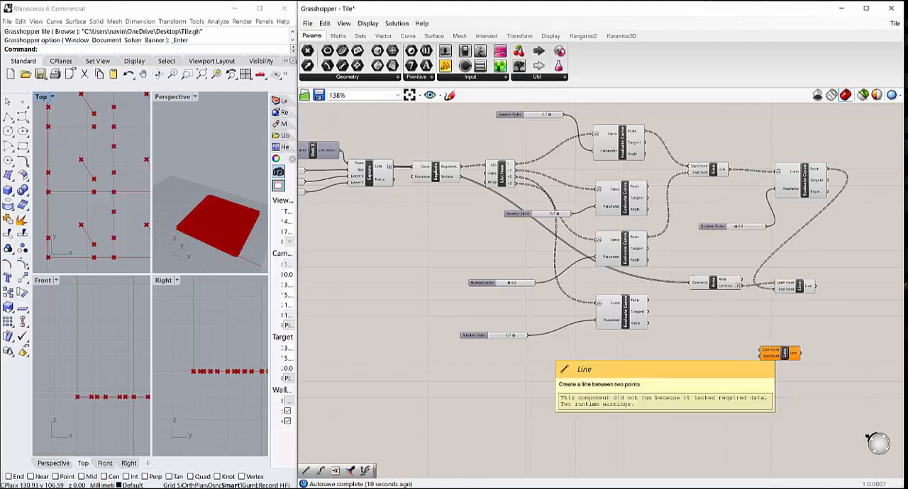
drag(777, 358, 788, 335)
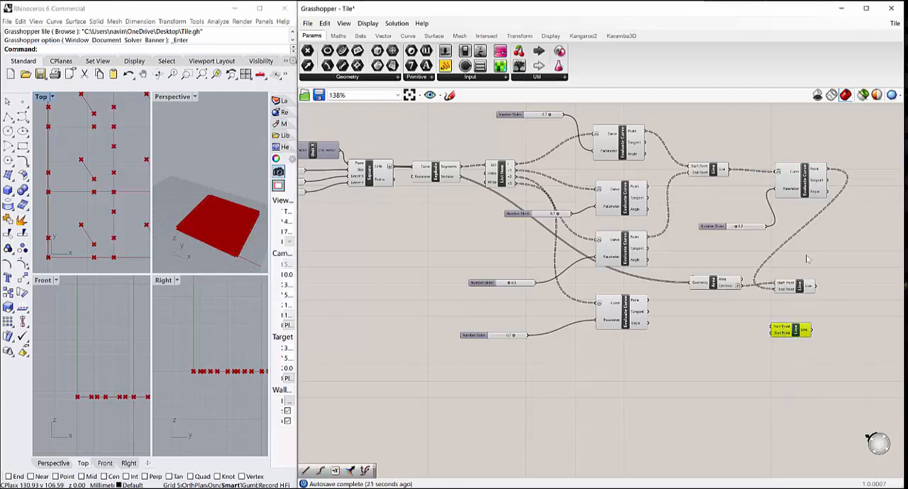
click(795, 178)
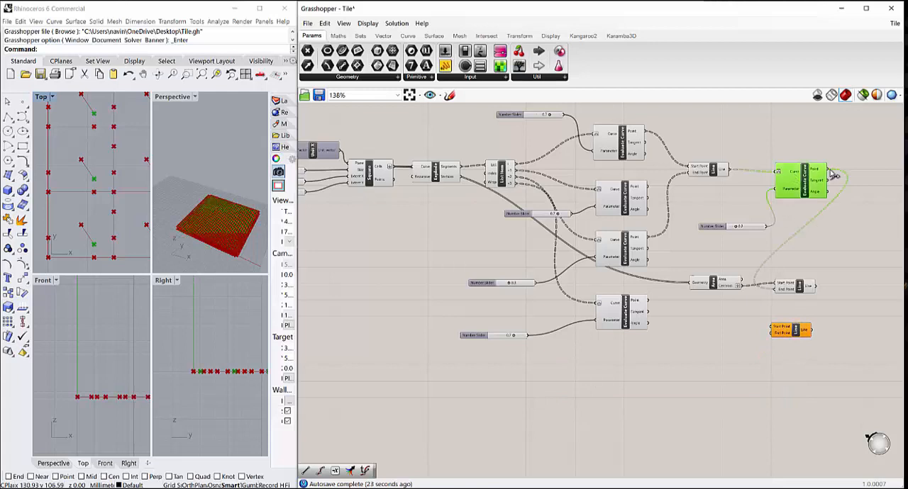
drag(827, 170, 773, 327)
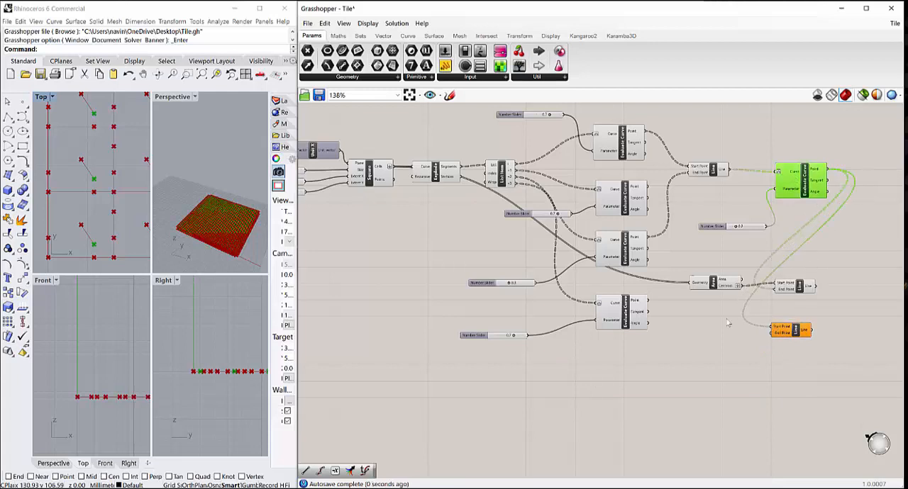
Step: Examine which cell edge point each of the four stacked Evaluate Curve components produces
click(668, 367)
click(637, 305)
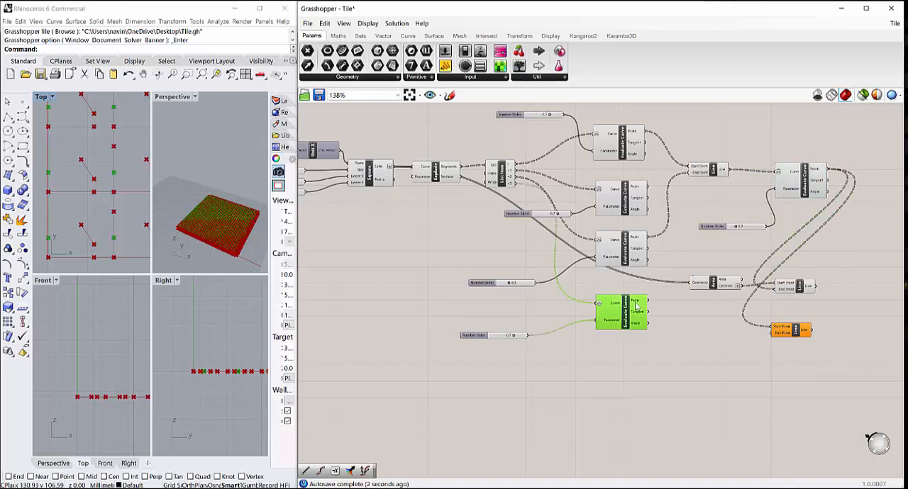
click(639, 208)
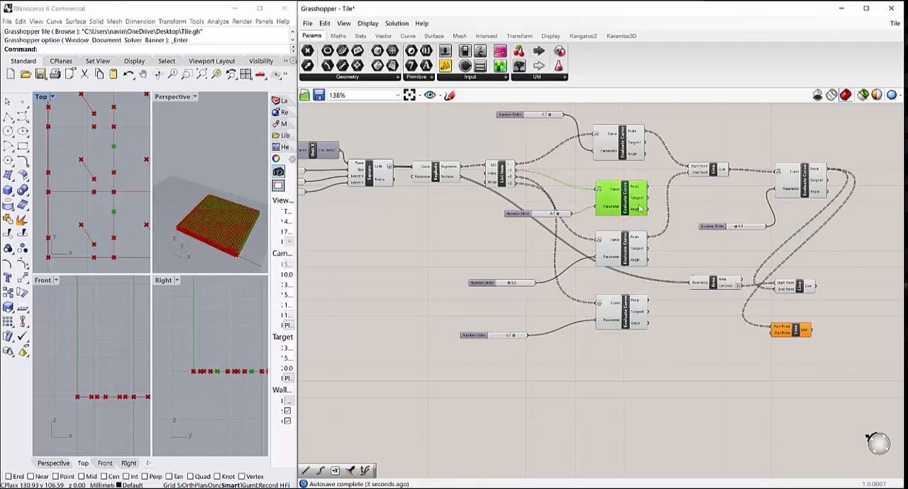
click(636, 150)
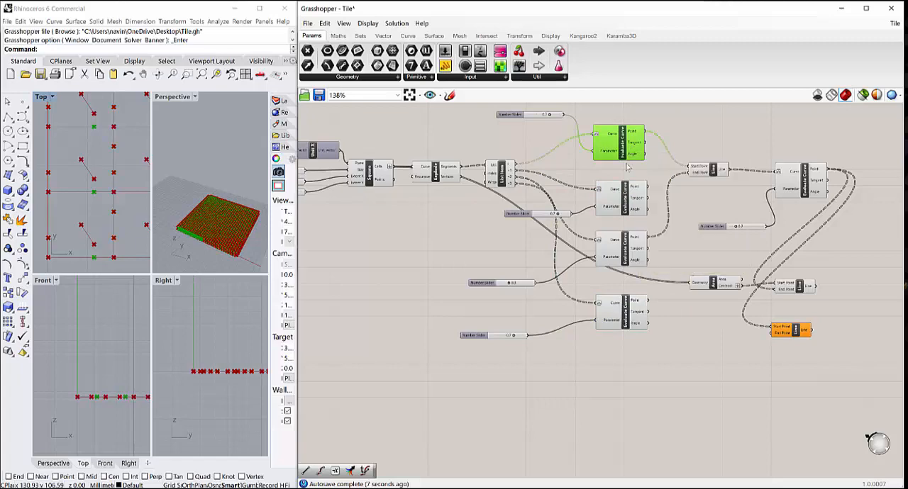
click(615, 303)
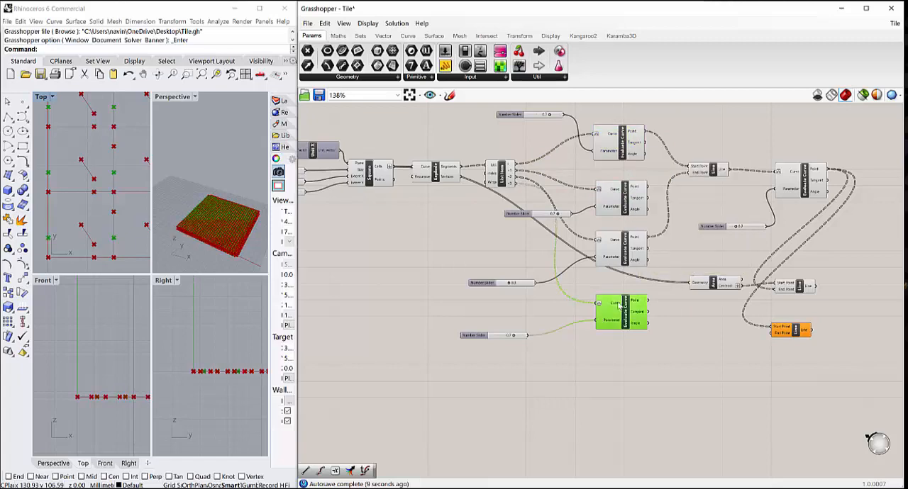
click(622, 241)
click(623, 207)
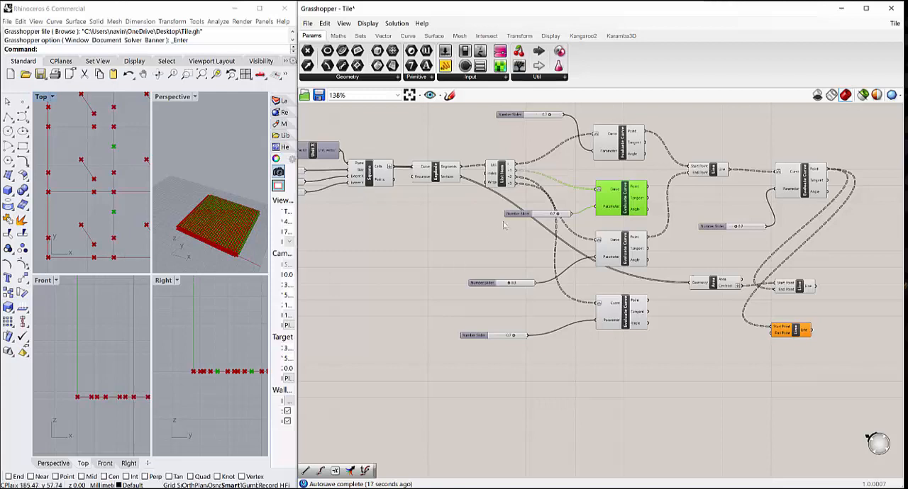
Step: Add an Evaluate Curve component below the existing four and connect the List Item's first output to its Curve input
double_click(596, 406)
text(ev)
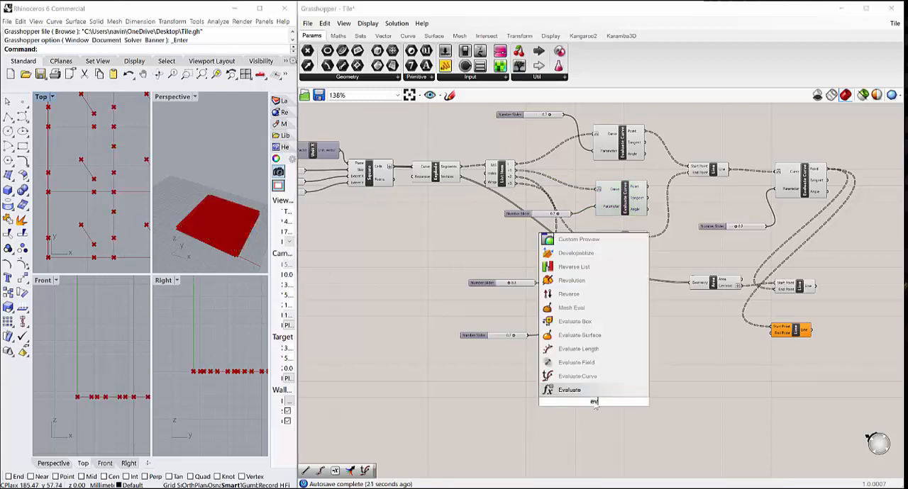
text(au)
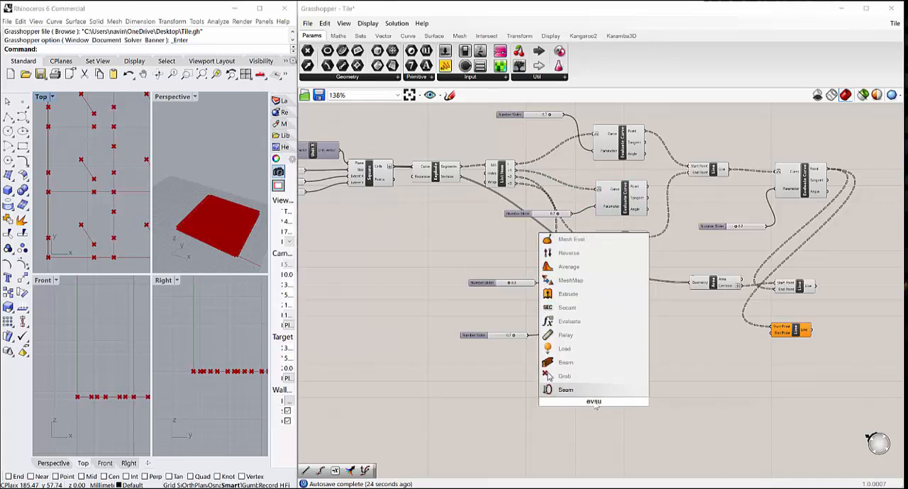
key(BackSpace)
key(BackSpace)
text(alua)
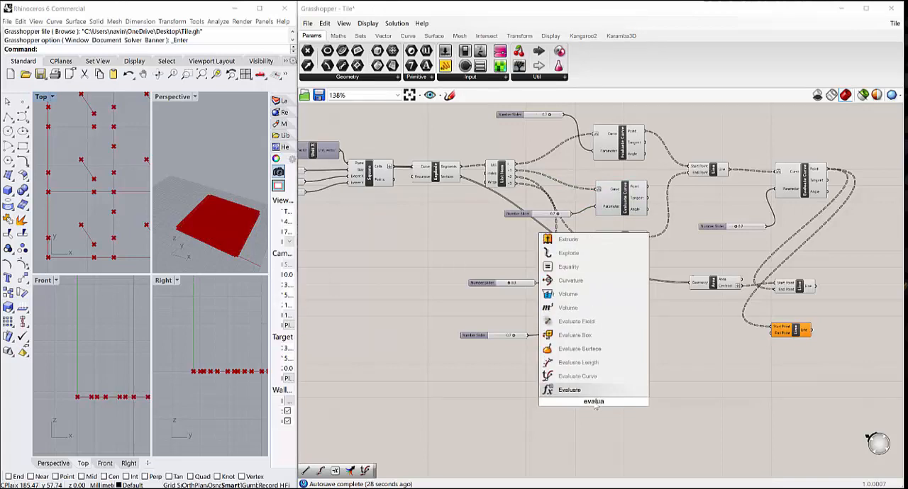
key(Up)
key(Return)
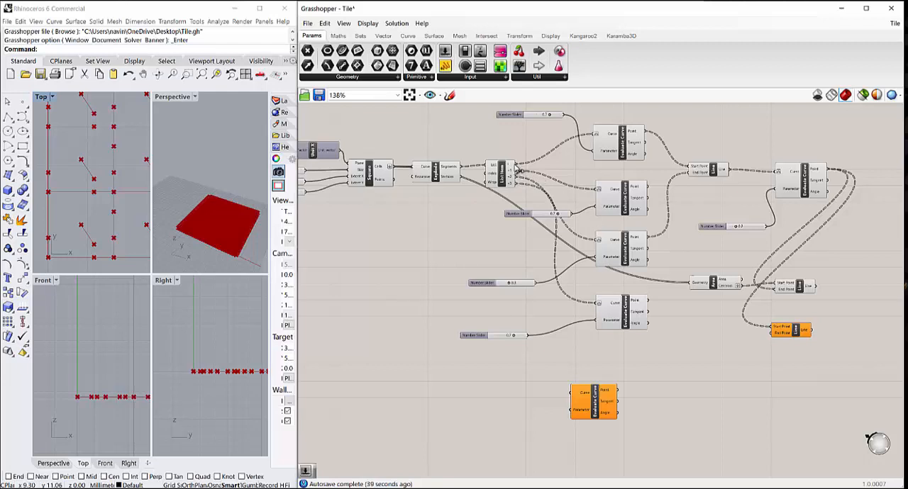
drag(525, 177, 572, 401)
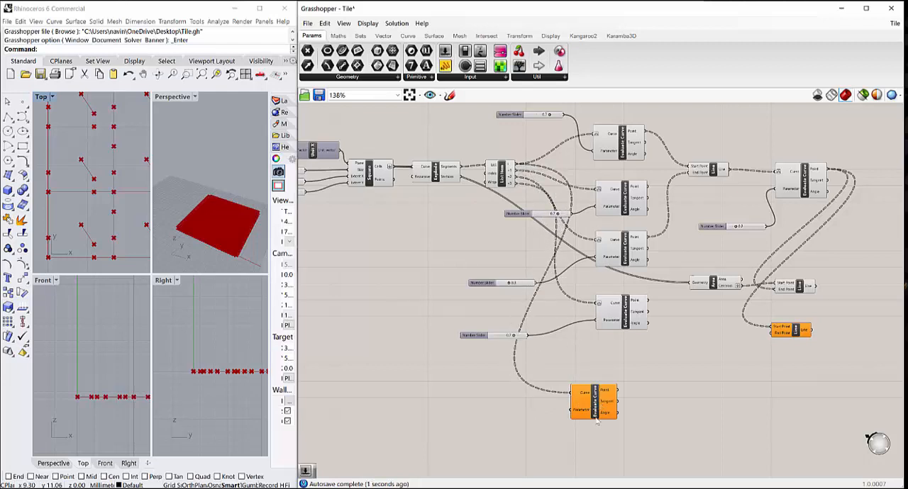
Step: Add a 0.7 number slider, connect it to the new Evaluate Curve's Parameter input, and reparameterize its Curve input
double_click(519, 425)
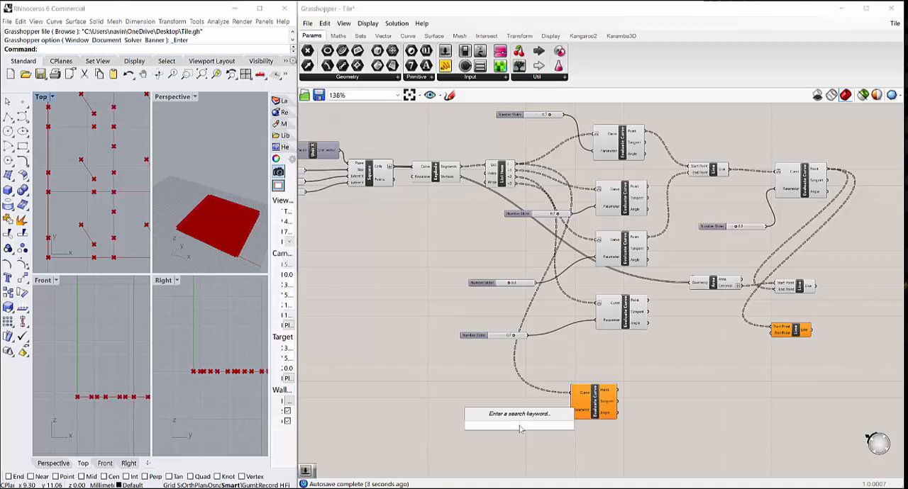
text(0.7)
key(Return)
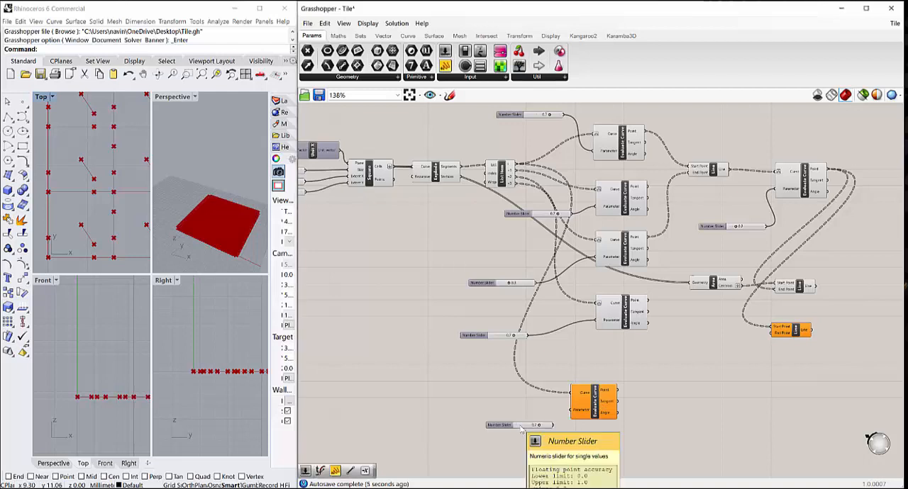
drag(554, 425, 573, 413)
right_click(583, 413)
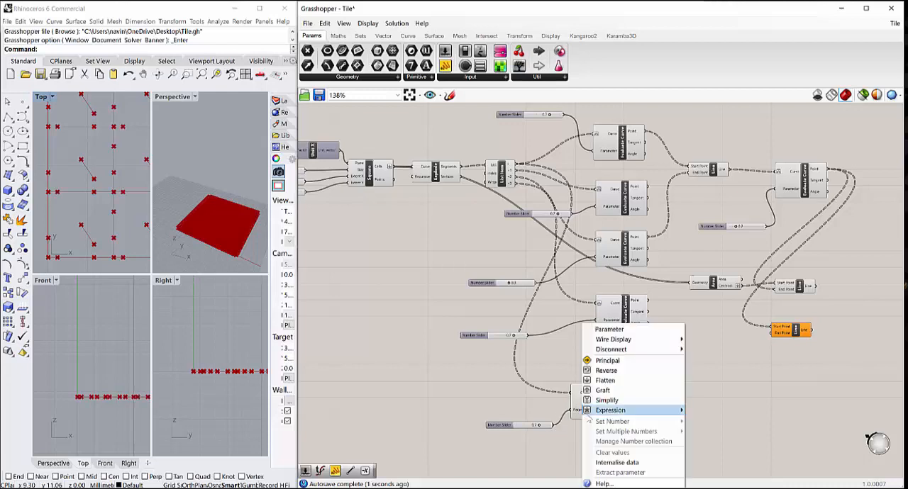
click(555, 369)
right_click(578, 397)
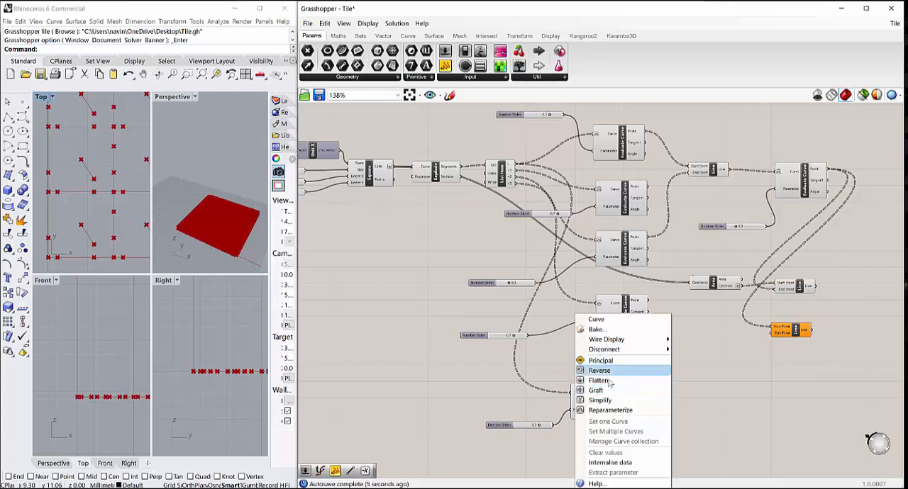
click(610, 410)
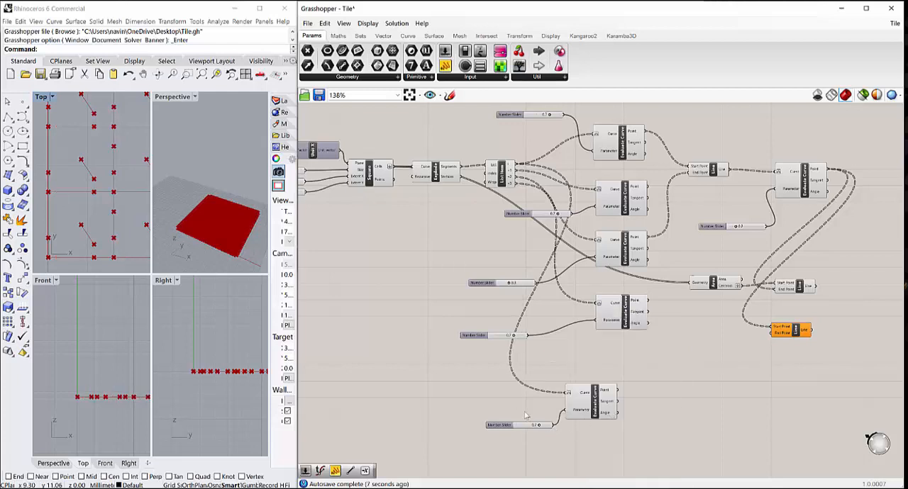
Step: Set the new Evaluate Curve's slider to 1.0 and connect its Point output to the lower Line's End Point
drag(539, 426, 567, 429)
drag(581, 394, 774, 339)
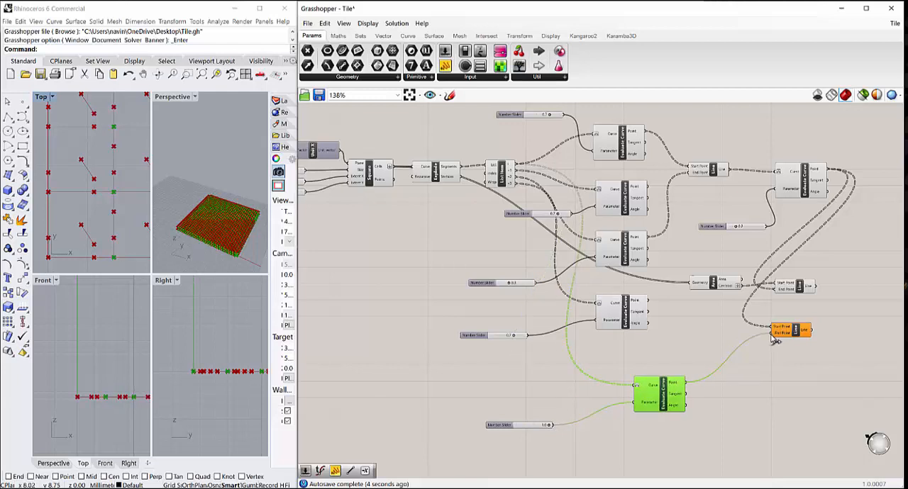
scroll(96, 236, up, 3)
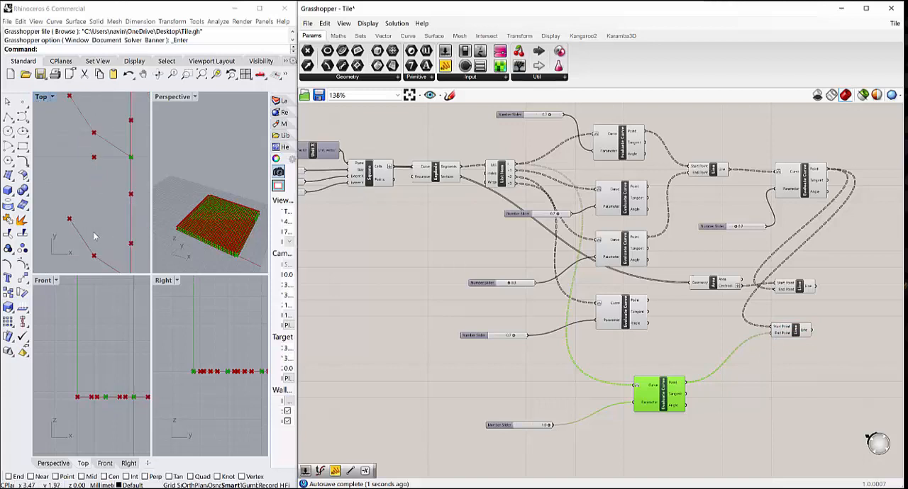
scroll(95, 236, down, 4)
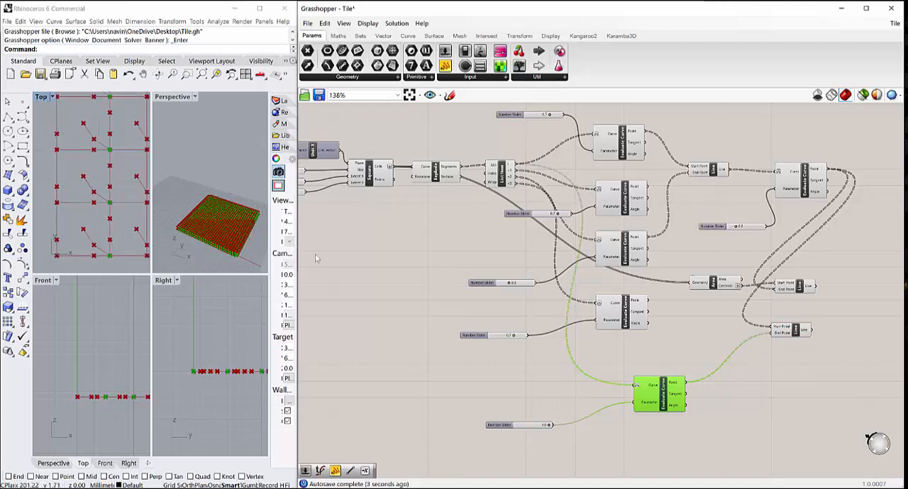
scroll(95, 227, up, 3)
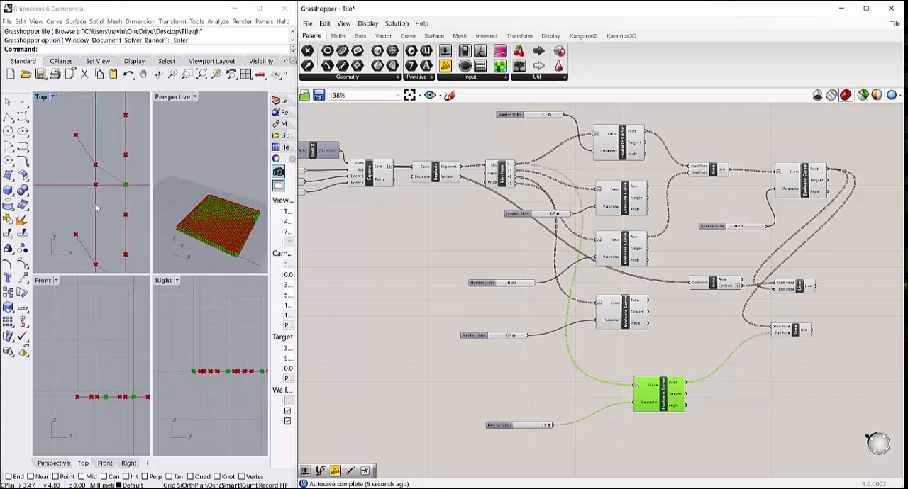
scroll(98, 221, down, 3)
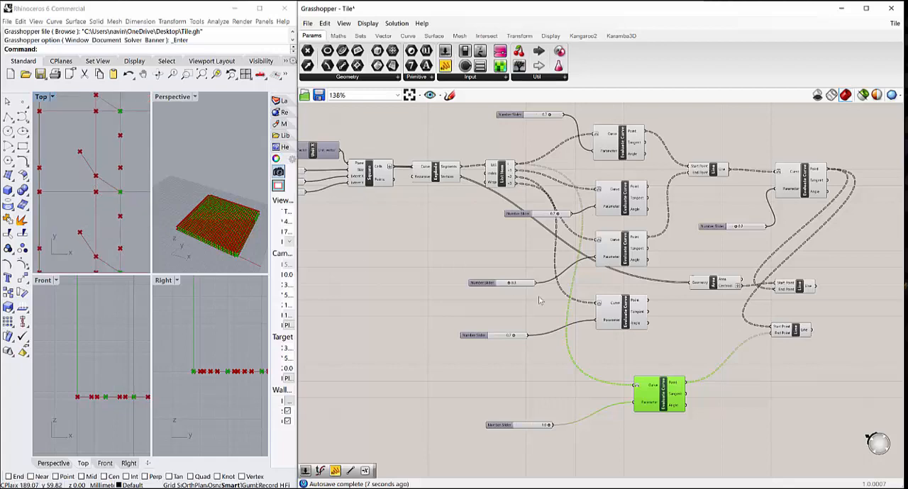
Step: Turn off the preview of the Line component that joins the points from the first and third Evaluate Curve components
click(789, 288)
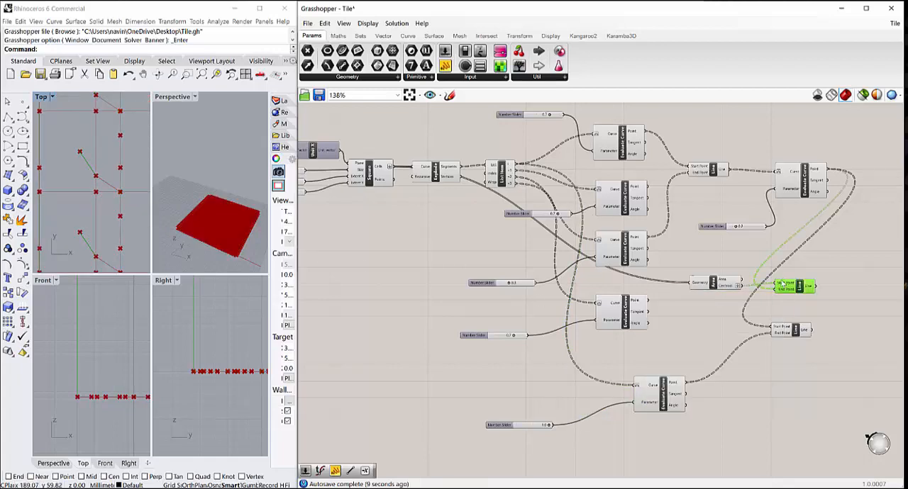
click(702, 174)
middle_click(700, 174)
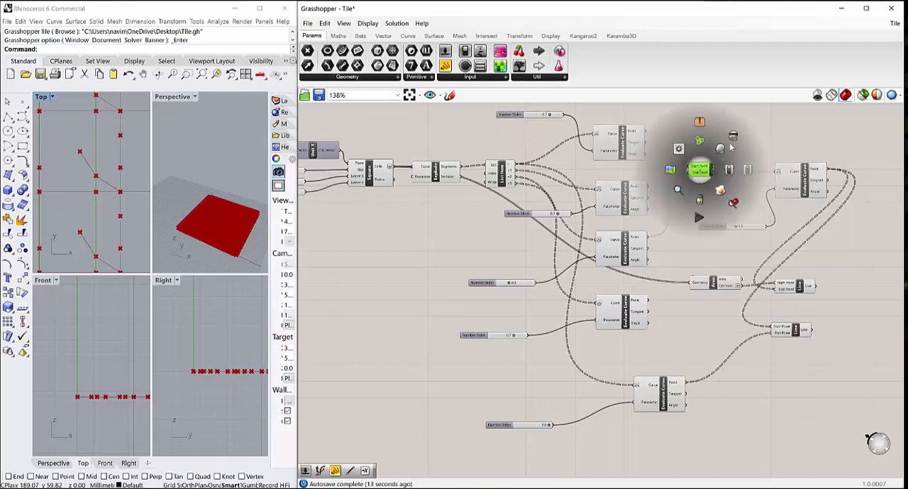
click(399, 258)
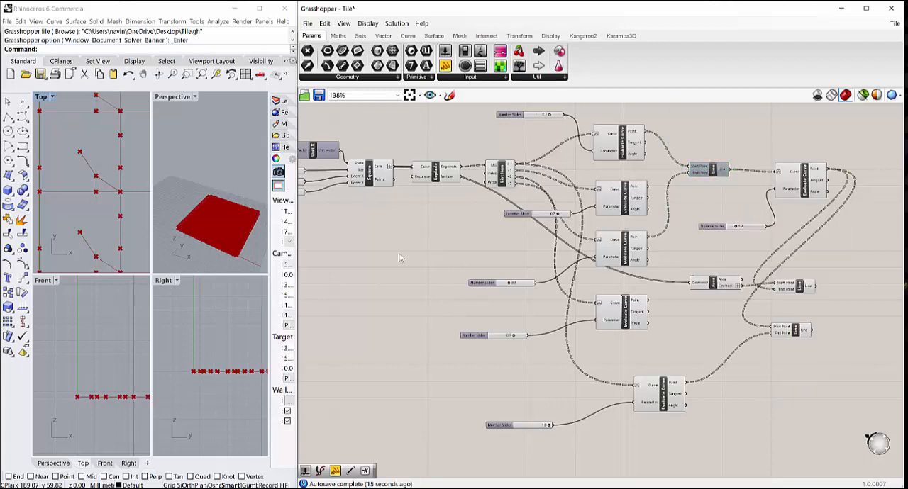
Step: Examine the remaining line segments and points within the square cells in the Top viewport
scroll(87, 237, down, 8)
scroll(97, 257, up, 4)
scroll(83, 223, up, 5)
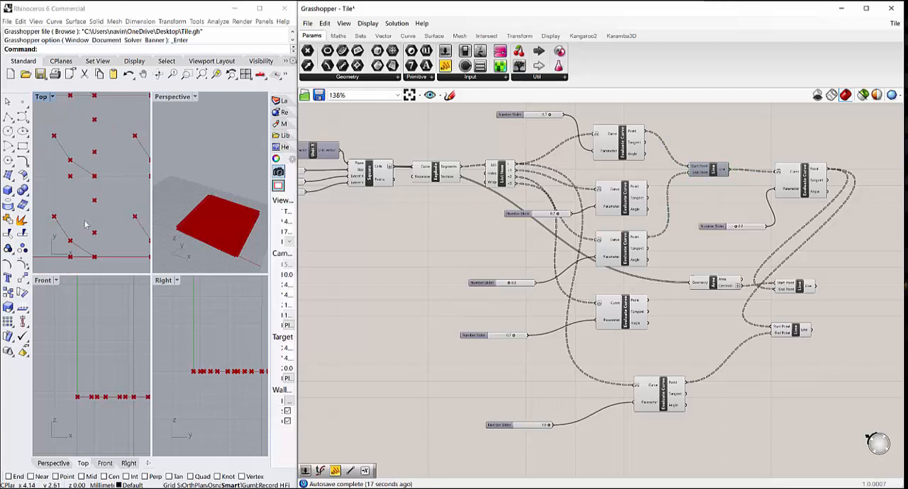
scroll(62, 217, up, 3)
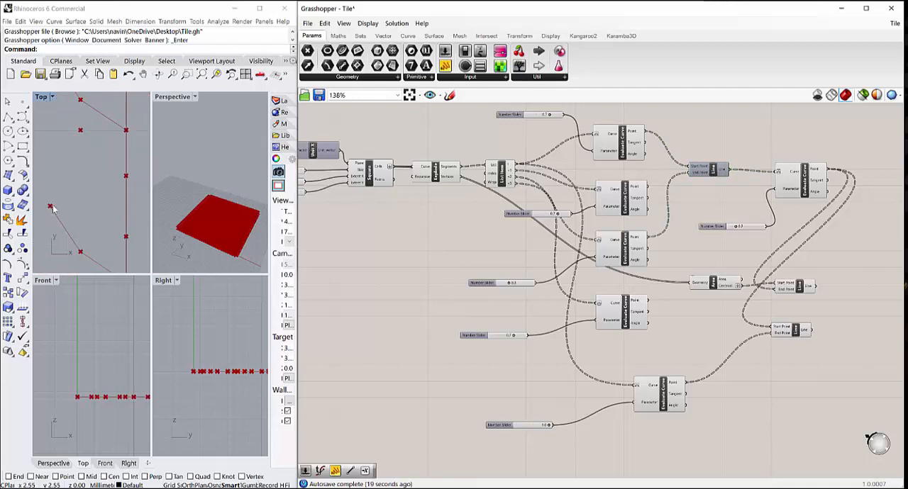
scroll(55, 211, down, 4)
scroll(53, 209, up, 5)
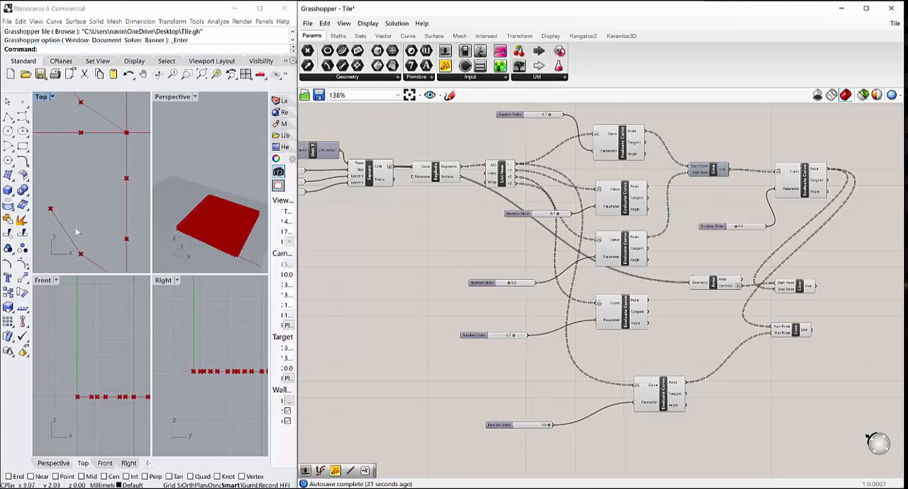
scroll(81, 234, down, 3)
scroll(68, 225, up, 2)
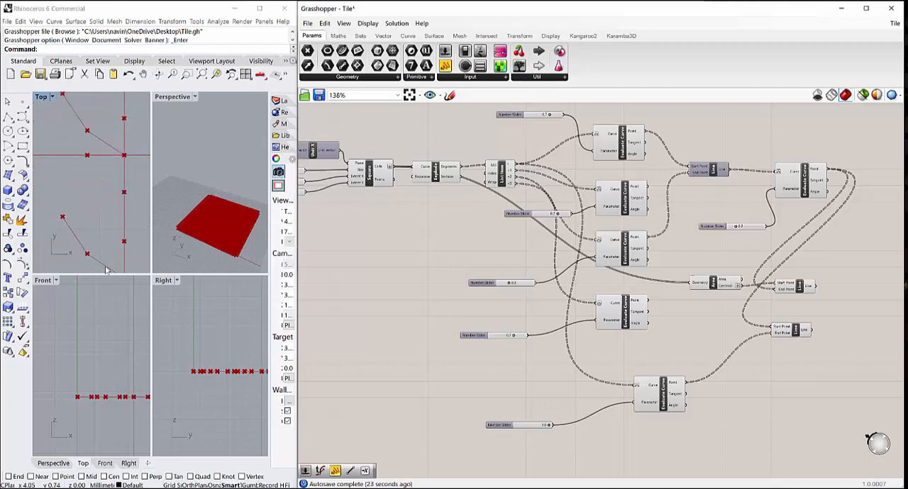
scroll(110, 271, down, 3)
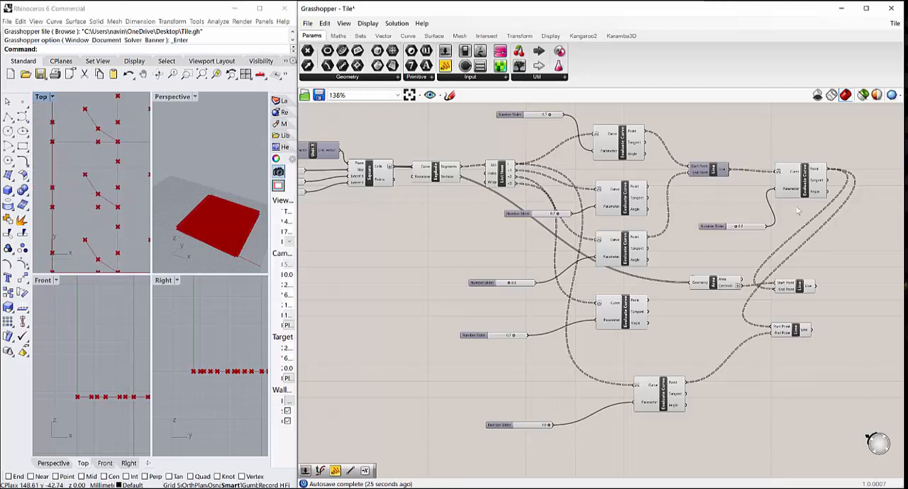
Step: Add a third Line below the two centroid-side Lines, connecting Area's Centroid to its Start Point and the lowest Evaluate Curve's Point to its End Point
drag(810, 288, 825, 281)
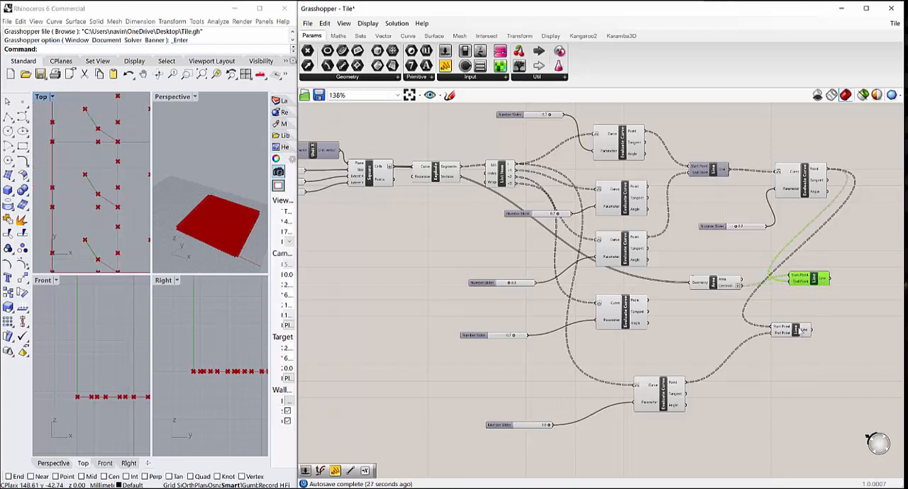
double_click(804, 383)
text(line)
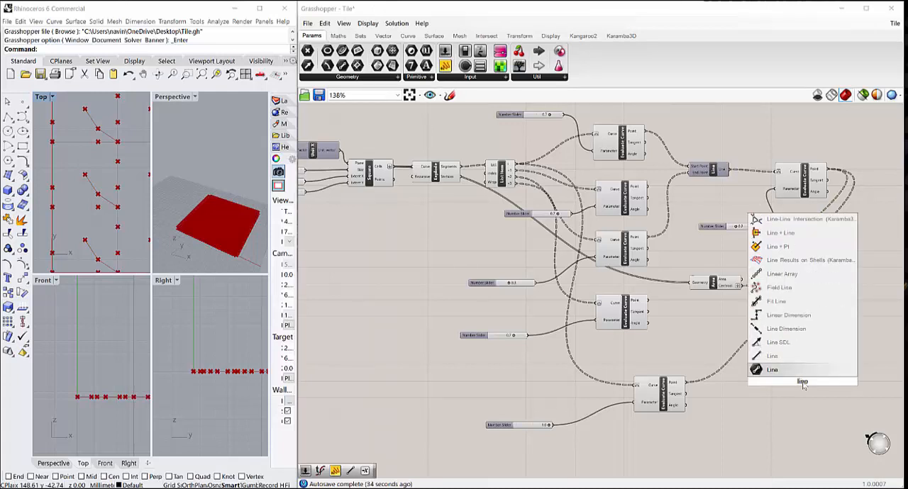
key(Return)
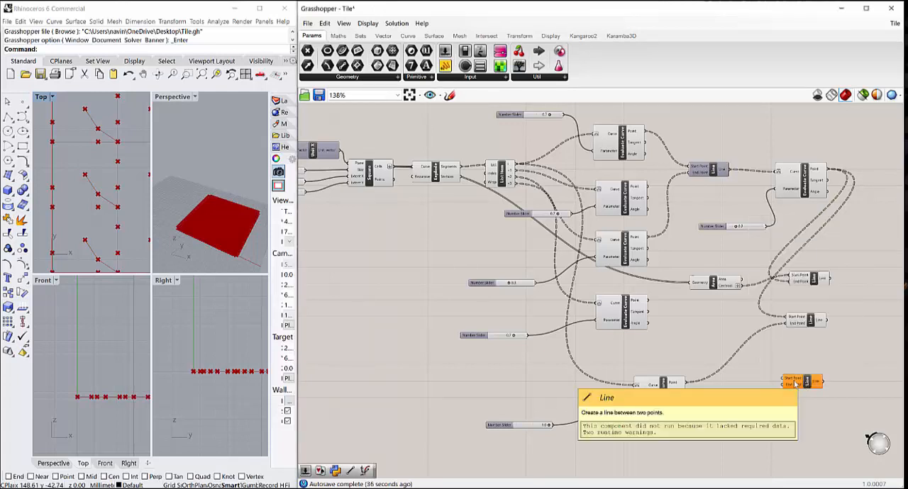
click(724, 287)
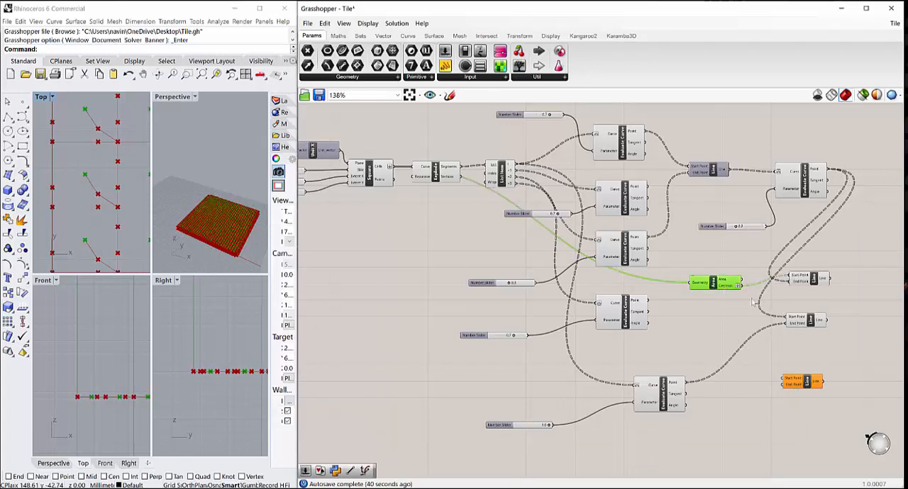
drag(742, 286, 784, 382)
drag(685, 383, 784, 384)
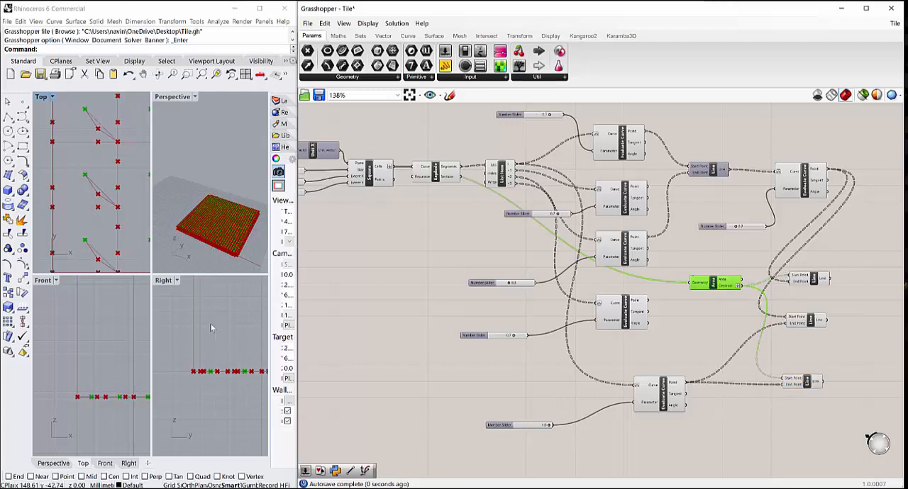
scroll(99, 213, down, 3)
scroll(111, 247, up, 3)
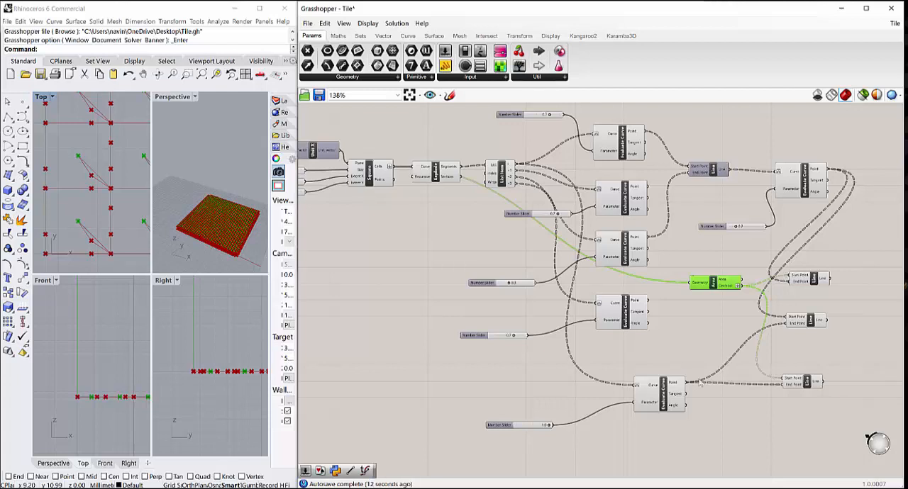
Step: Add a Divide Curve component beside the lowest Line and connect that Line's output to its Curve input
click(814, 417)
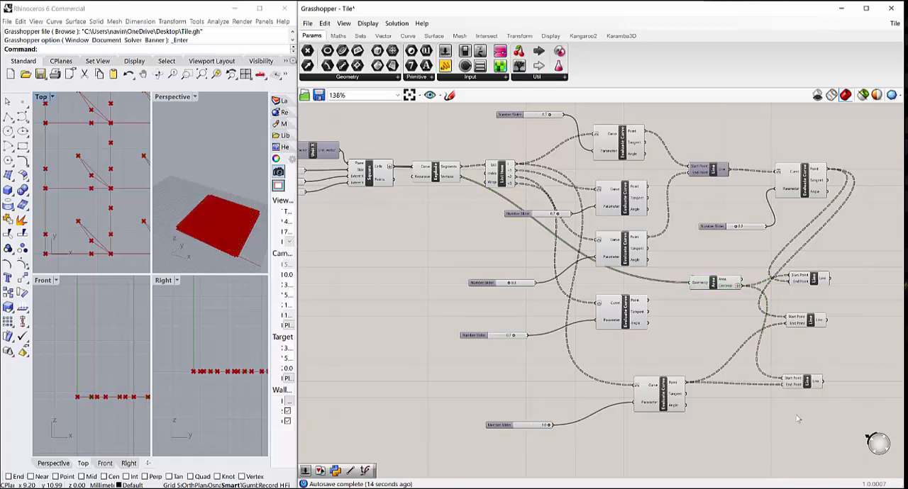
double_click(797, 420)
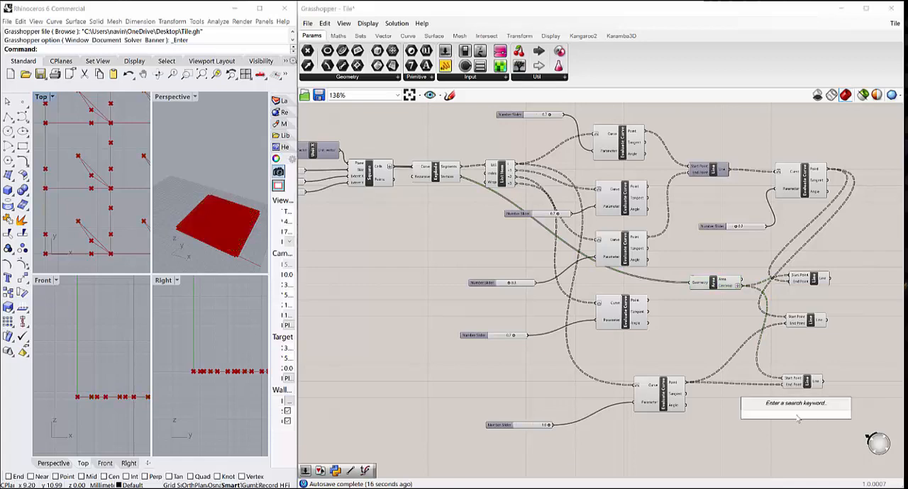
text(divid)
key(Return)
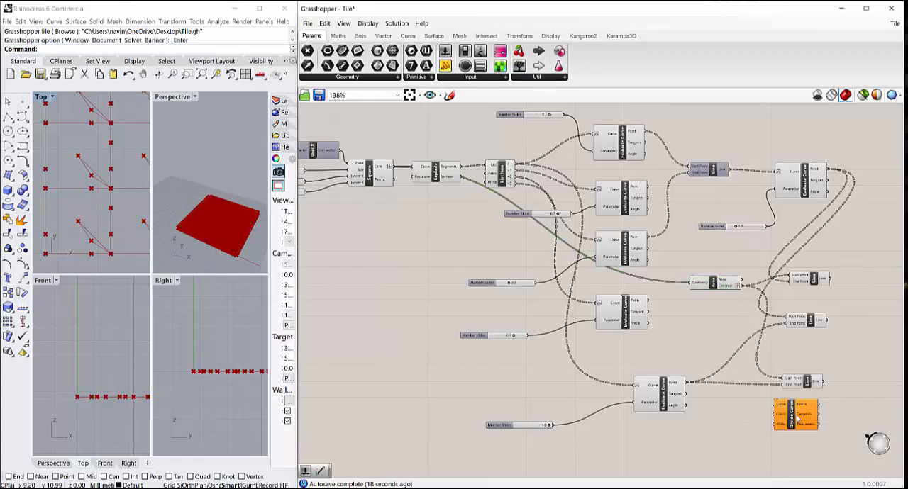
drag(811, 422, 898, 400)
drag(823, 381, 867, 384)
scroll(87, 239, up, 8)
scroll(76, 232, down, 8)
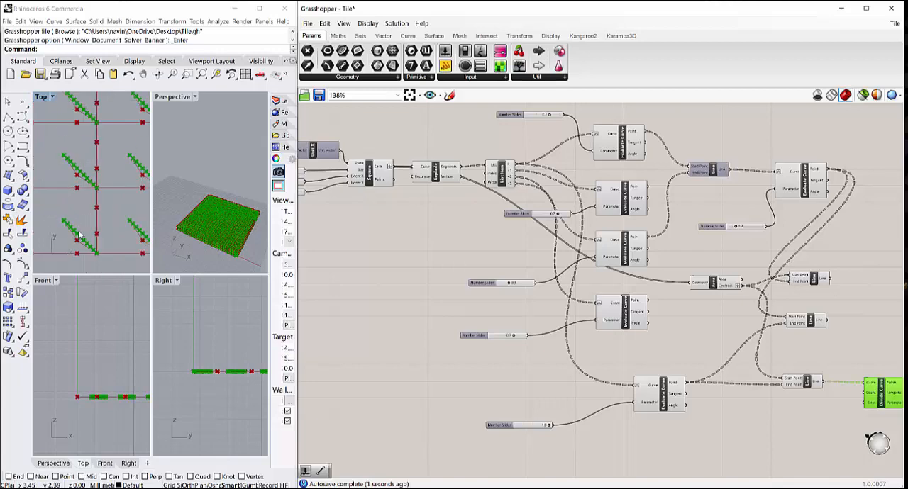
scroll(78, 250, up, 8)
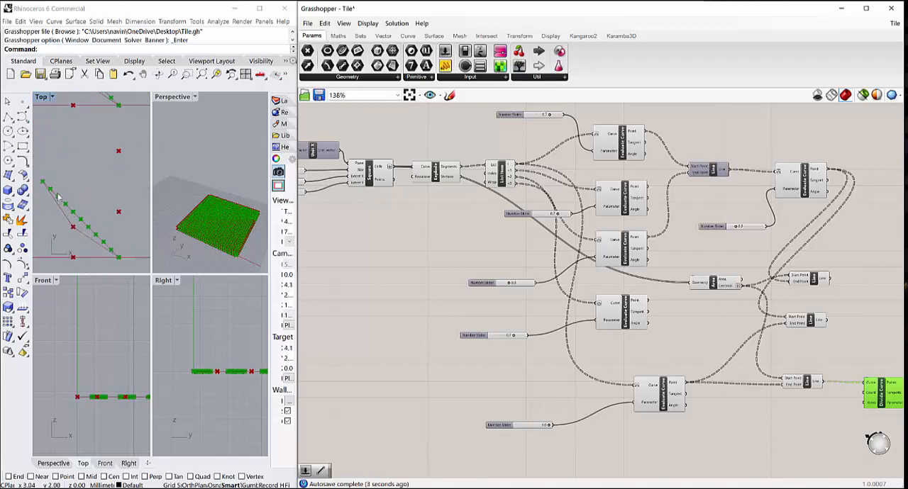
Step: Add a number slider with the value 30, connect it to Divide Curve's Count input, and set it to 5
scroll(724, 426, down, 2)
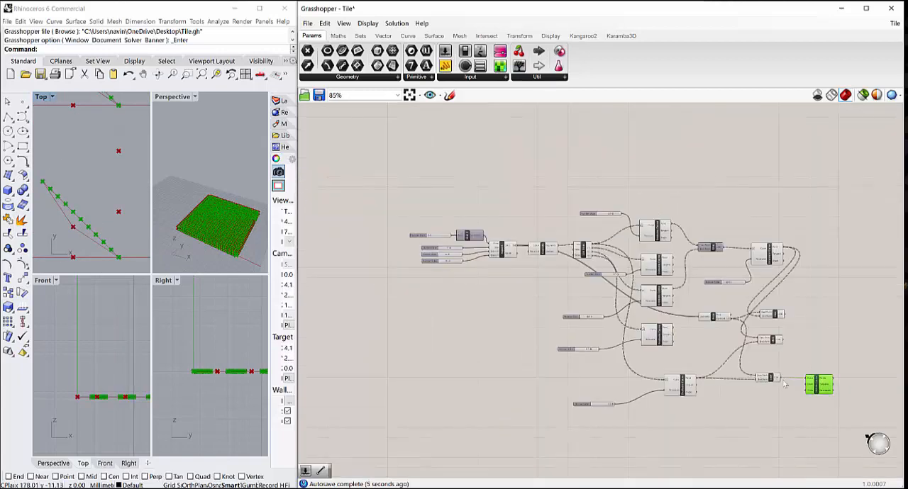
scroll(705, 424, up, 2)
double_click(715, 417)
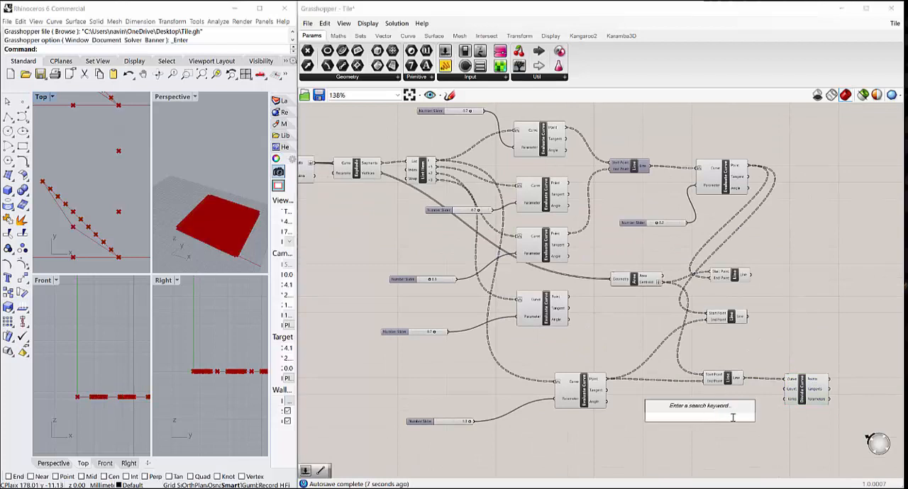
text(30)
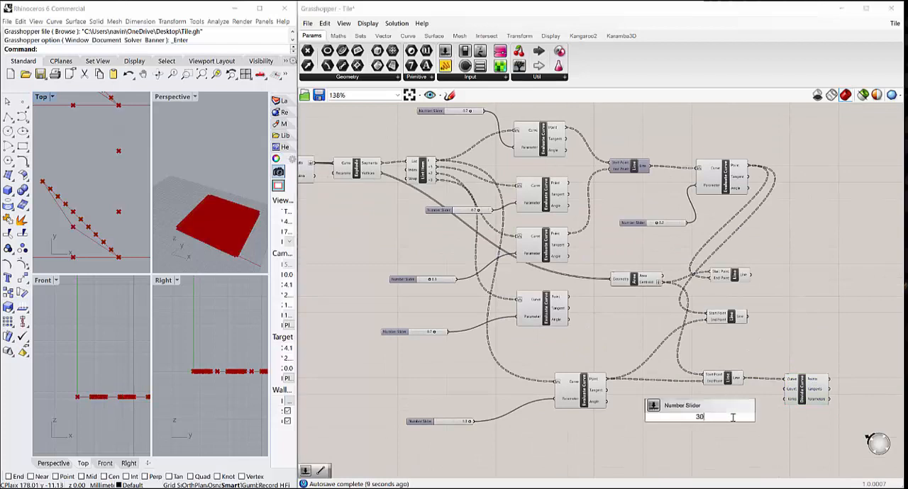
key(Return)
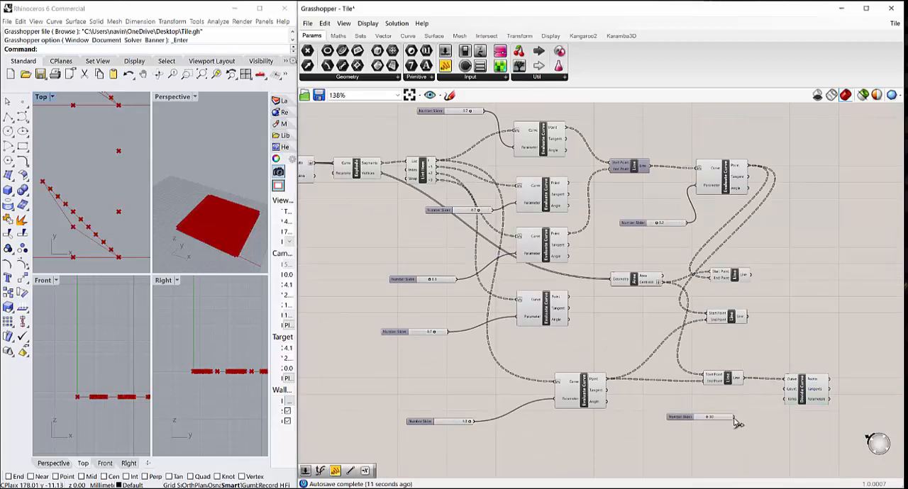
drag(735, 419, 723, 403)
scroll(688, 425, up, 5)
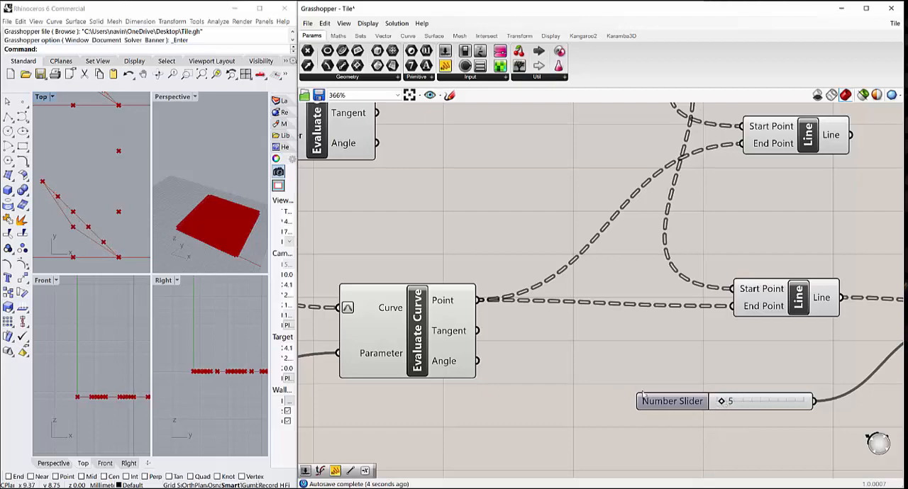
scroll(642, 395, down, 6)
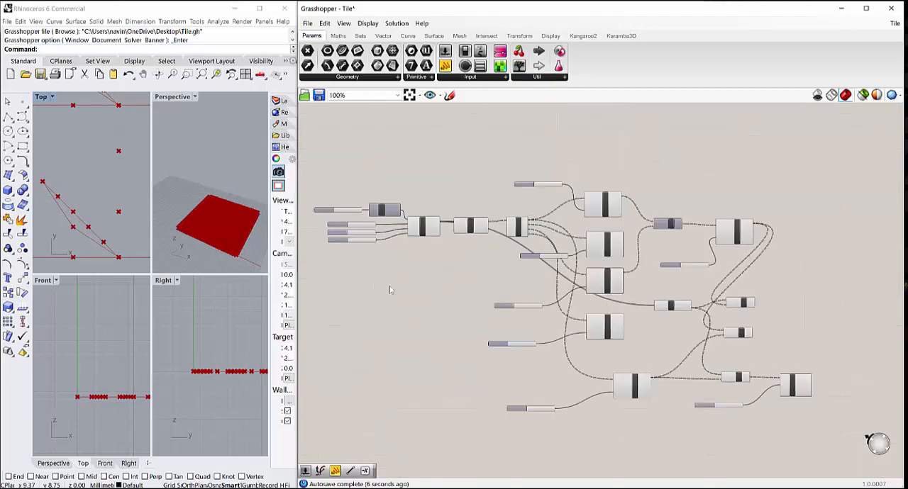
scroll(709, 392, up, 5)
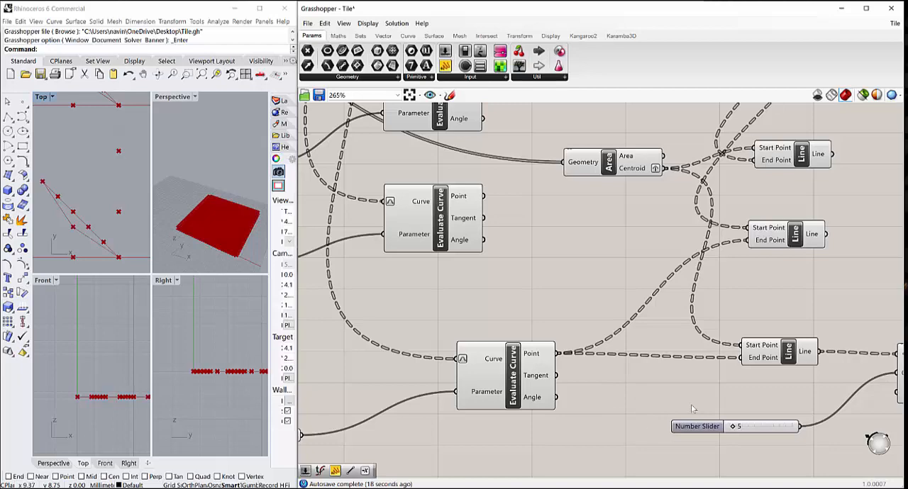
scroll(666, 378, down, 2)
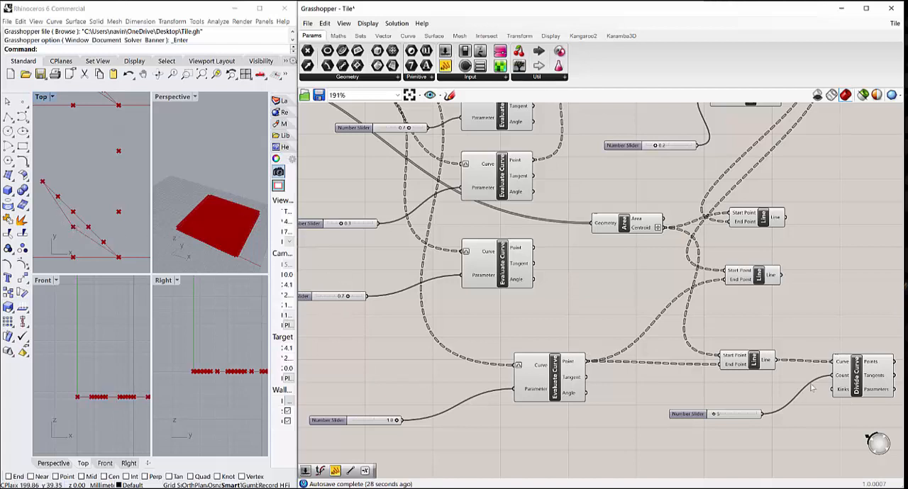
Step: Add another two-point Line component and place it above Divide Curve, beyond the existing Lines
scroll(781, 312, down, 4)
scroll(809, 305, up, 2)
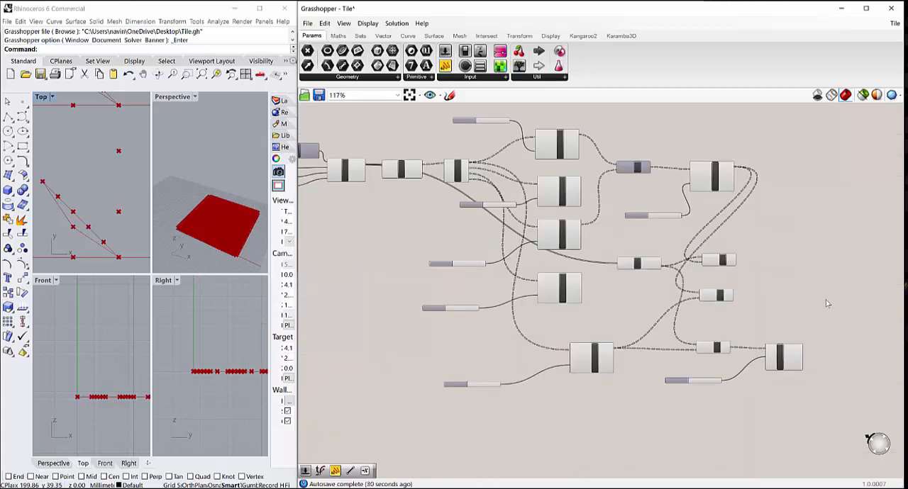
double_click(826, 300)
text(line)
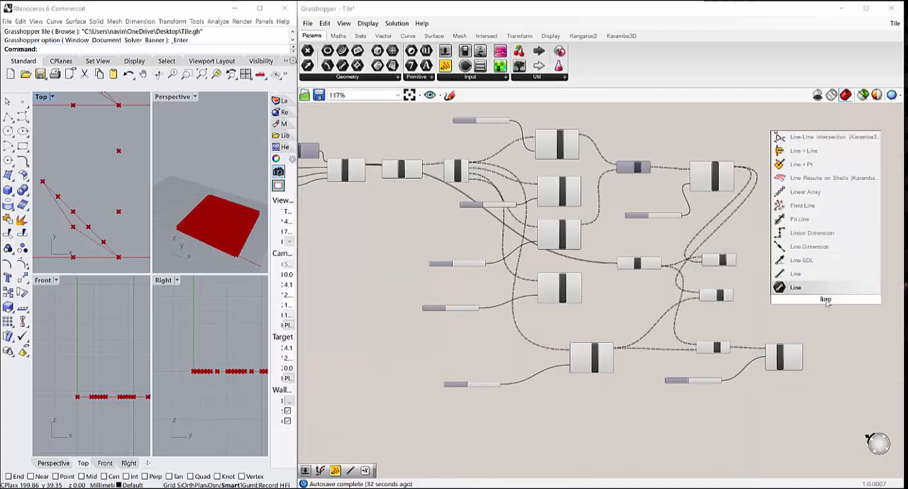
key(Up)
key(Return)
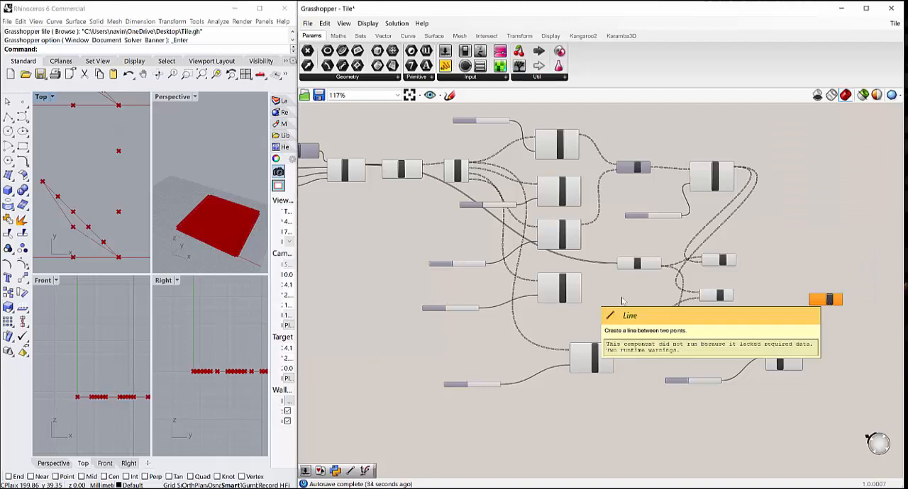
scroll(827, 302, up, 4)
click(812, 324)
drag(813, 331, 823, 343)
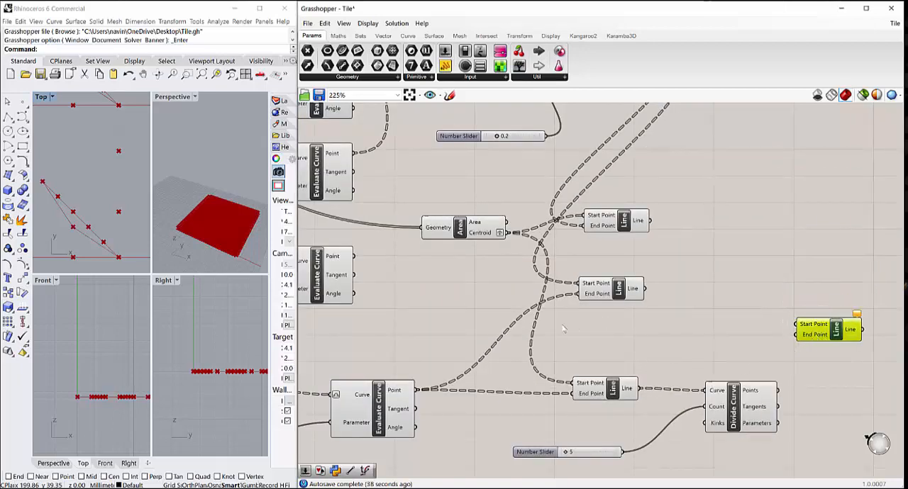
Step: Connect the Point output of the Evaluate Curve fed by the hidden Line to the new Line's Start Point, and Divide Curve's Points to its End Point
click(406, 405)
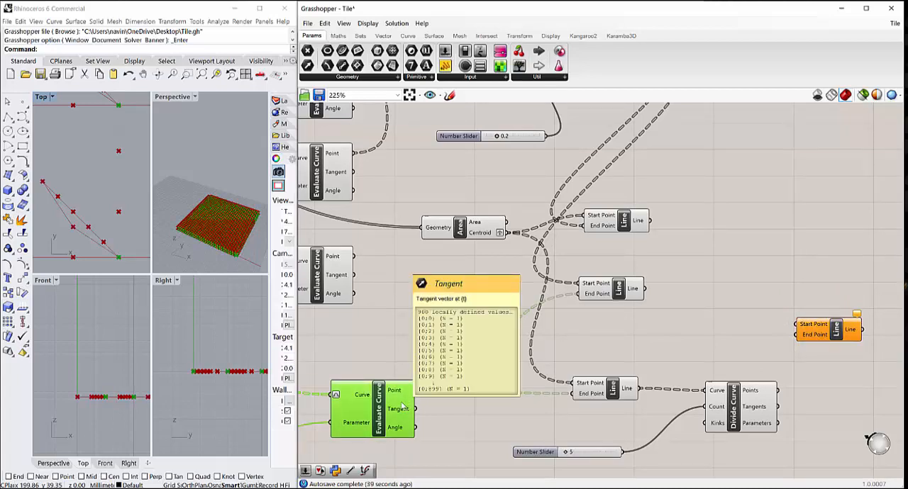
scroll(484, 234, down, 1)
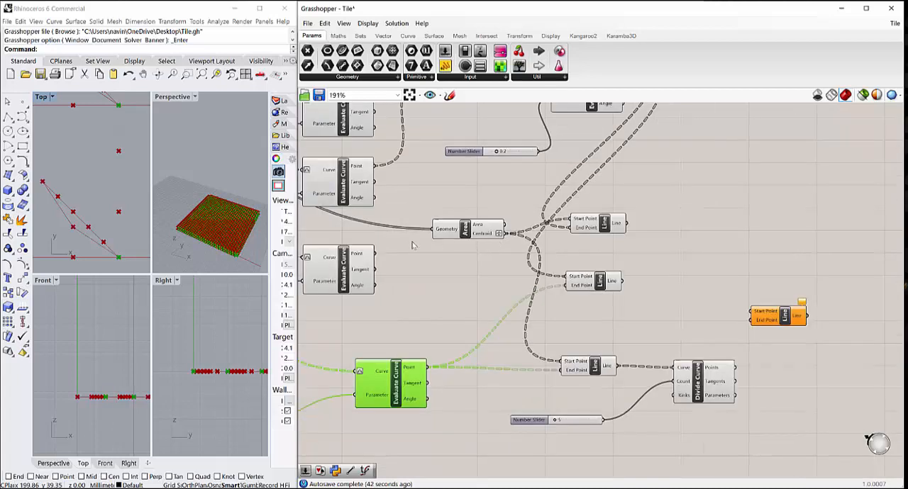
click(354, 274)
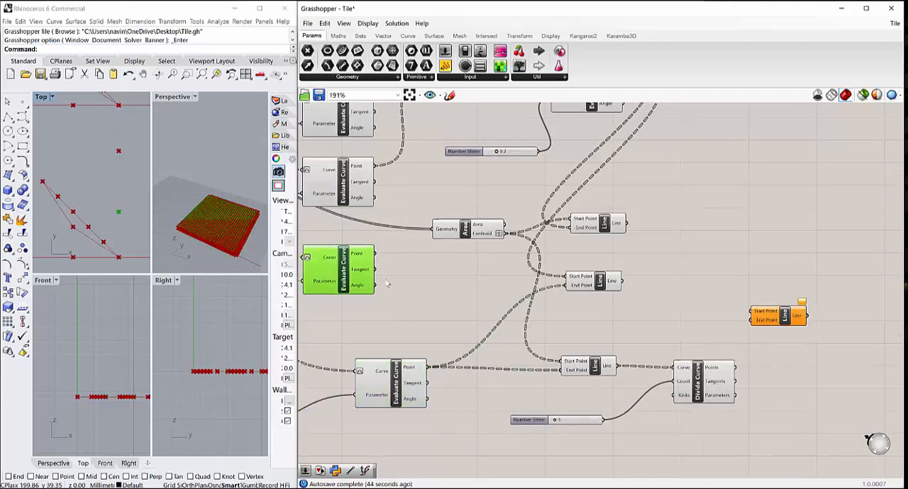
scroll(568, 320, down, 2)
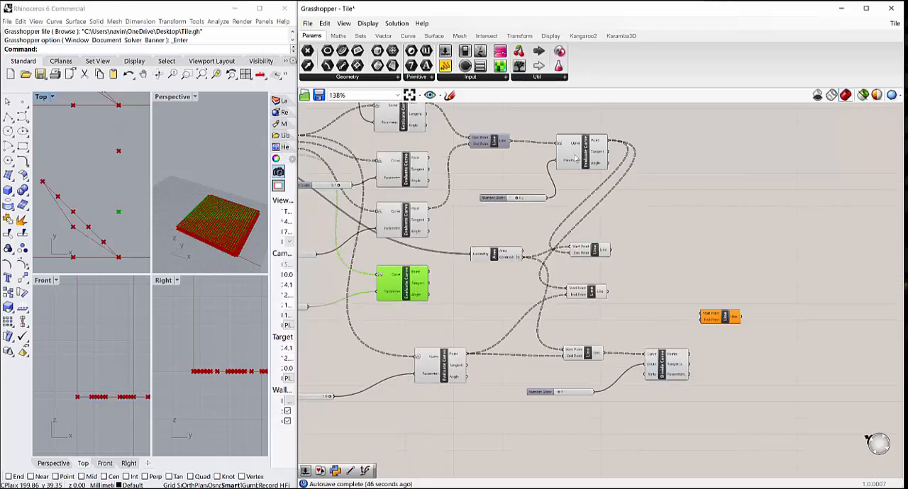
click(575, 158)
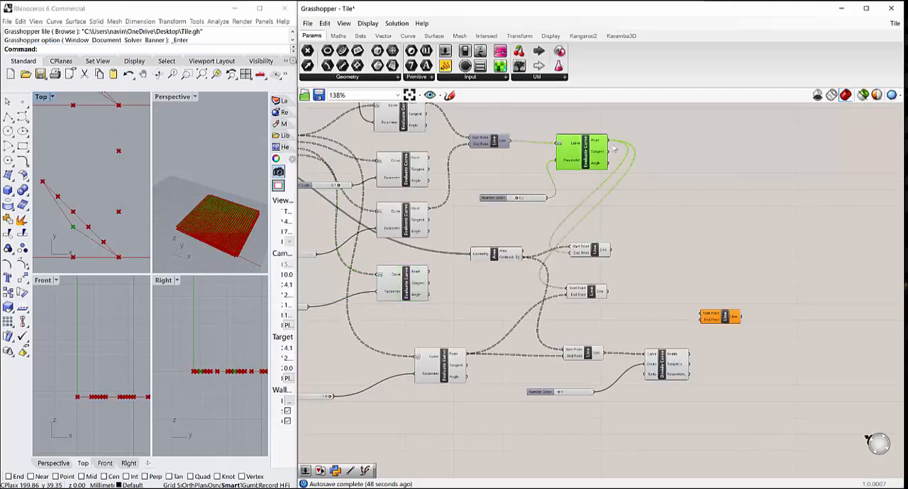
drag(608, 141, 701, 313)
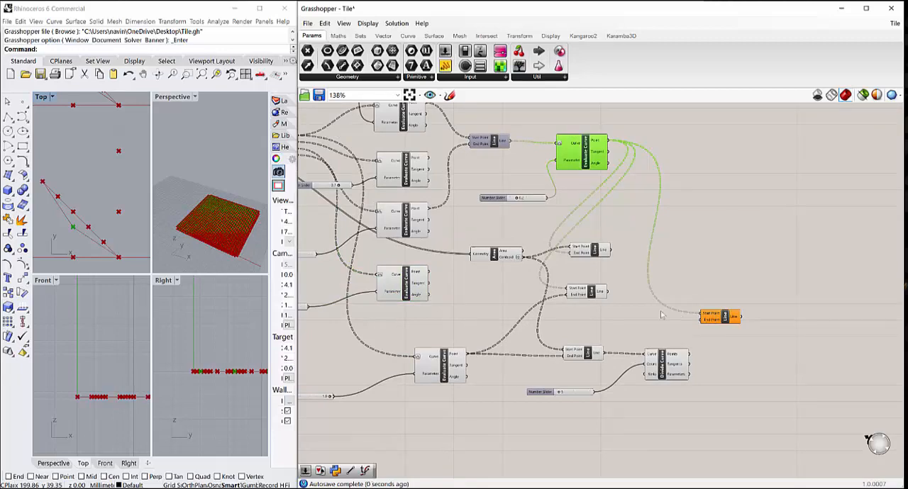
scroll(660, 315, up, 2)
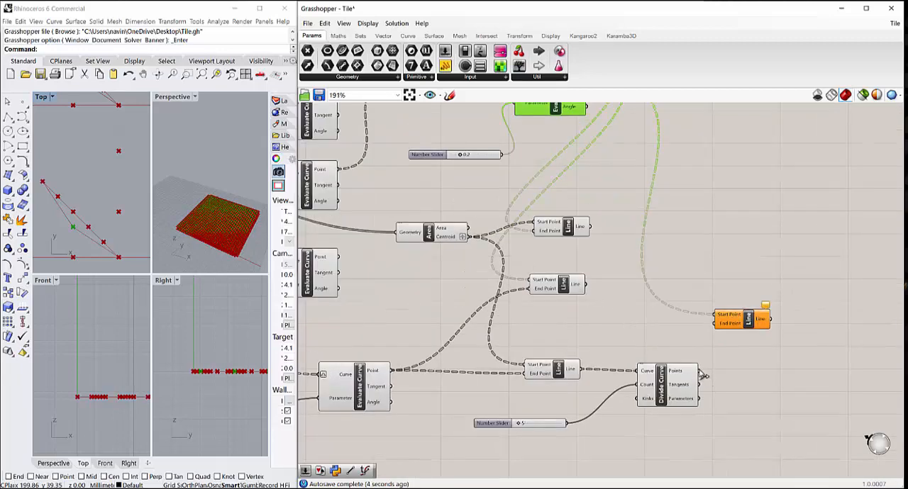
drag(700, 371, 714, 324)
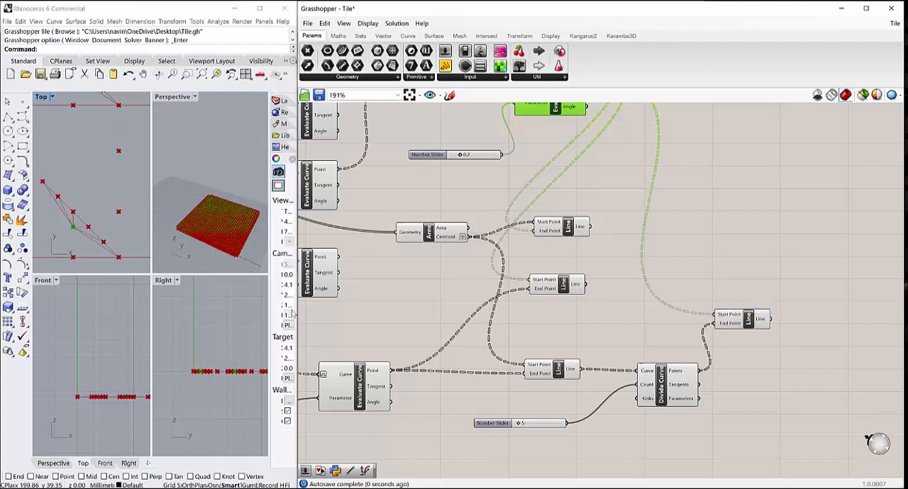
Step: Deselect the components and examine in the Top viewport how the new lines run from the inner point to the division points
scroll(67, 208, up, 3)
scroll(87, 225, down, 5)
scroll(79, 221, up, 8)
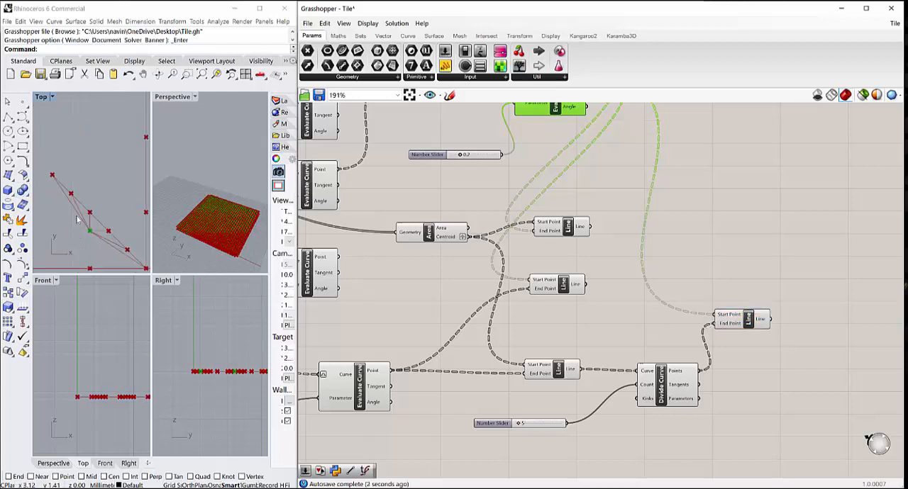
scroll(89, 221, down, 2)
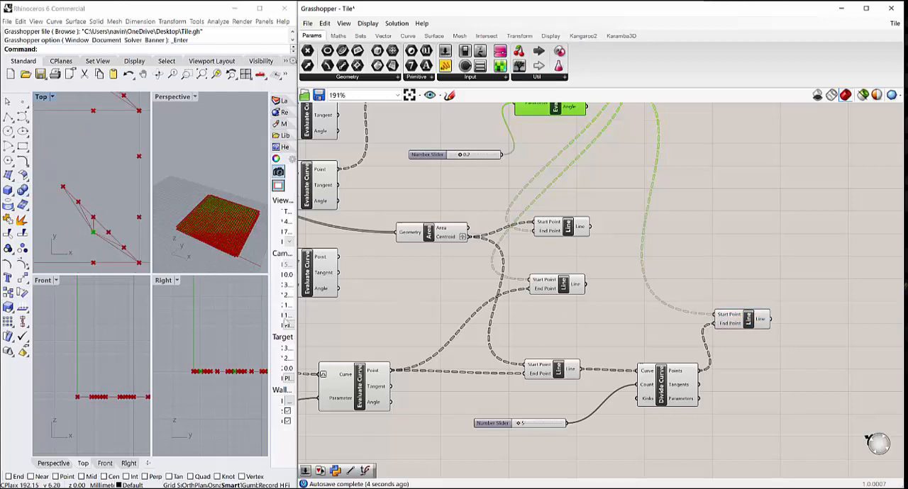
scroll(126, 232, up, 2)
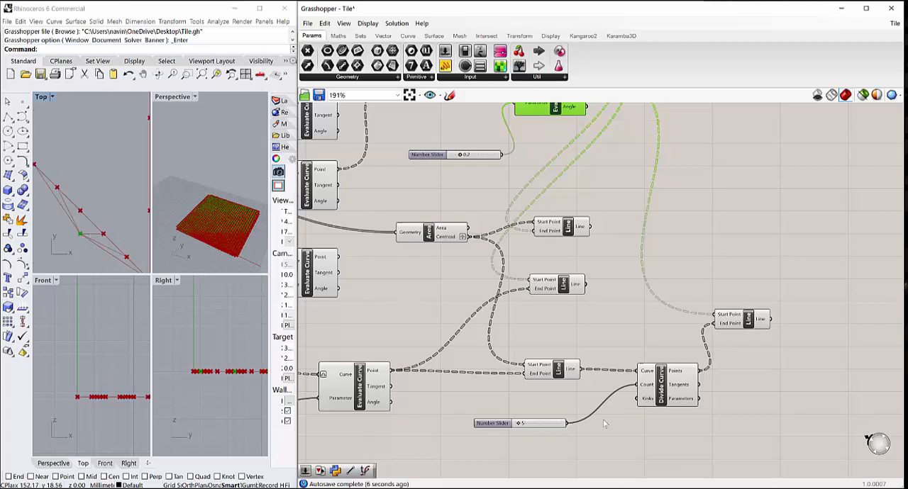
mouse_move(516, 426)
mouse_down()
mouse_move(529, 426)
mouse_move(520, 425)
mouse_up()
click(784, 261)
scroll(651, 275, down, 4)
scroll(667, 281, up, 2)
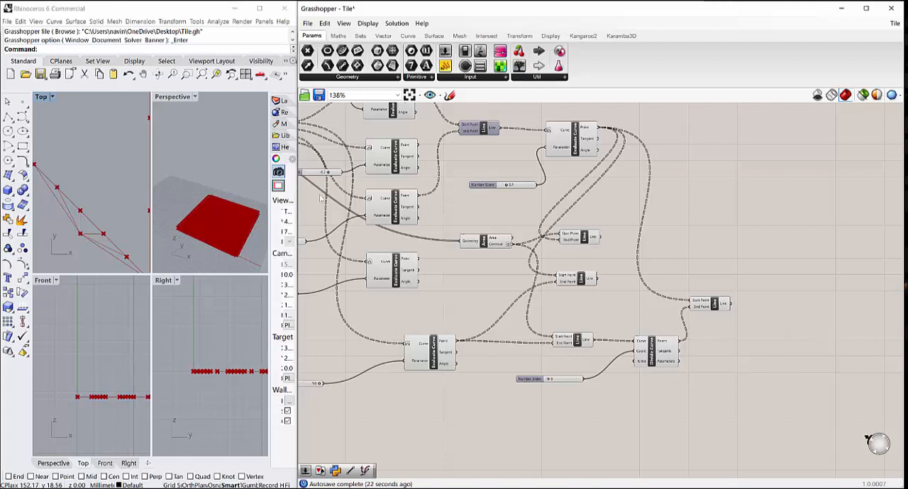
scroll(78, 197, down, 3)
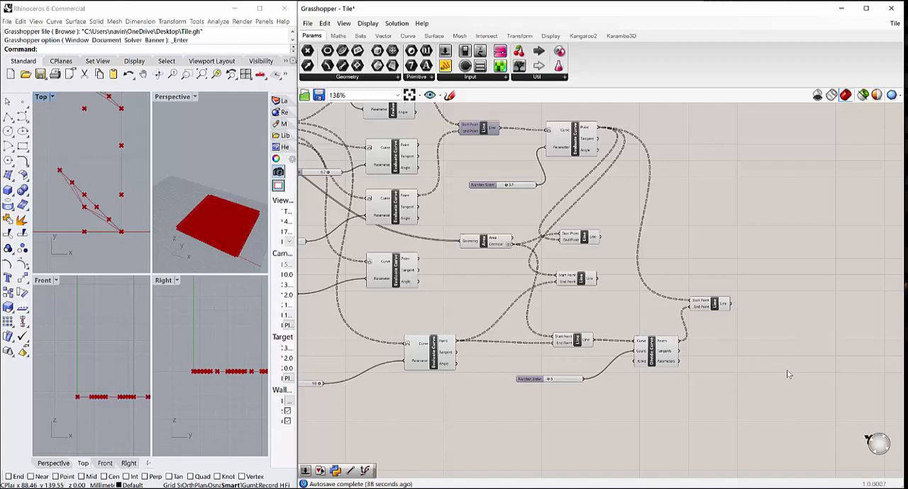
Step: Add a Construct Plane component below Divide Curve and connect the Area component's Centroid output to its Origin
double_click(696, 423)
text(construct)
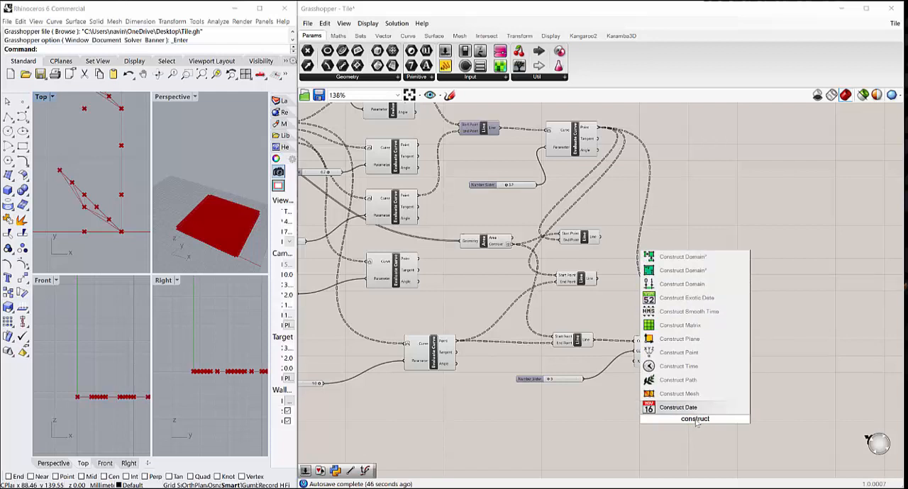
text( pla)
key(Return)
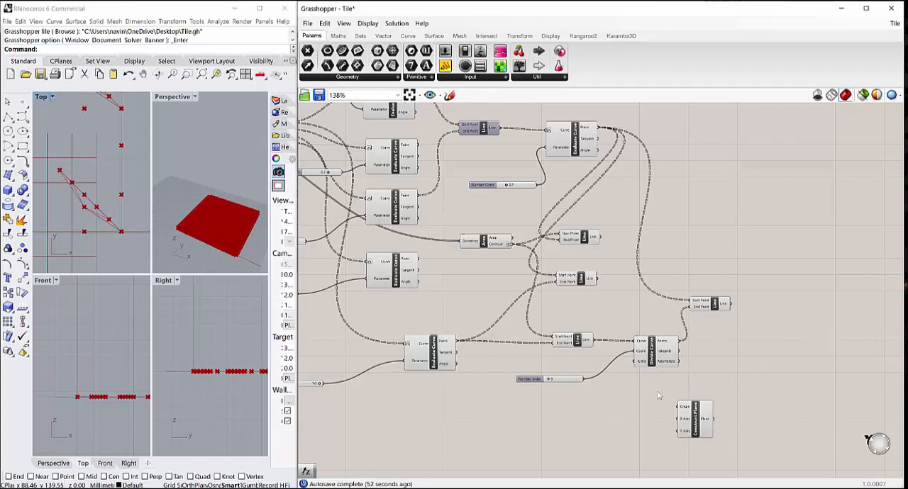
scroll(693, 388, down, 3)
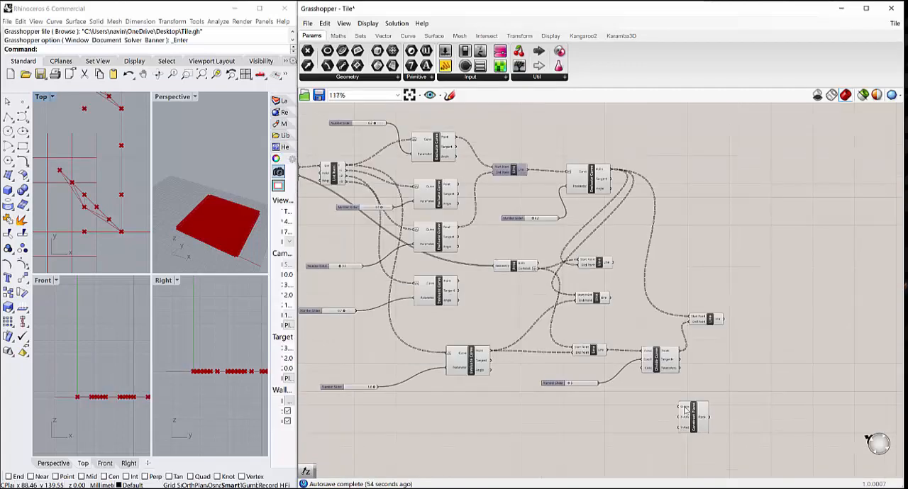
scroll(406, 218, up, 3)
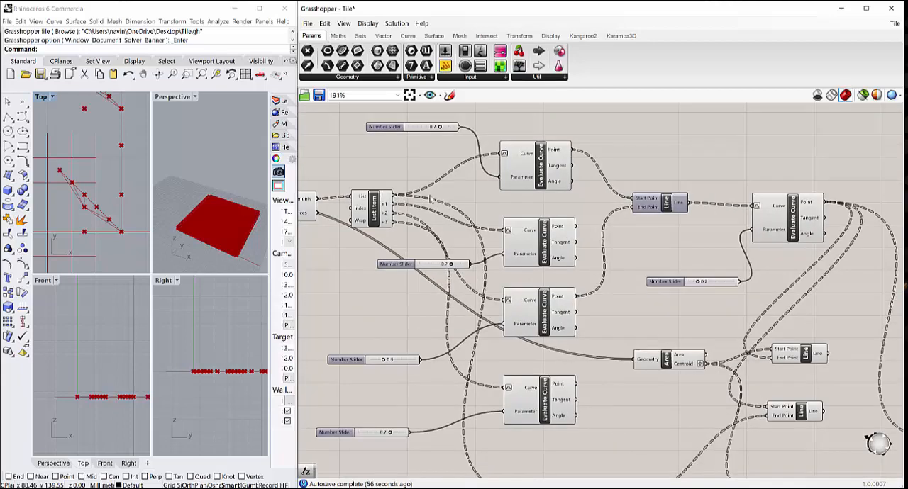
scroll(644, 273, up, 1)
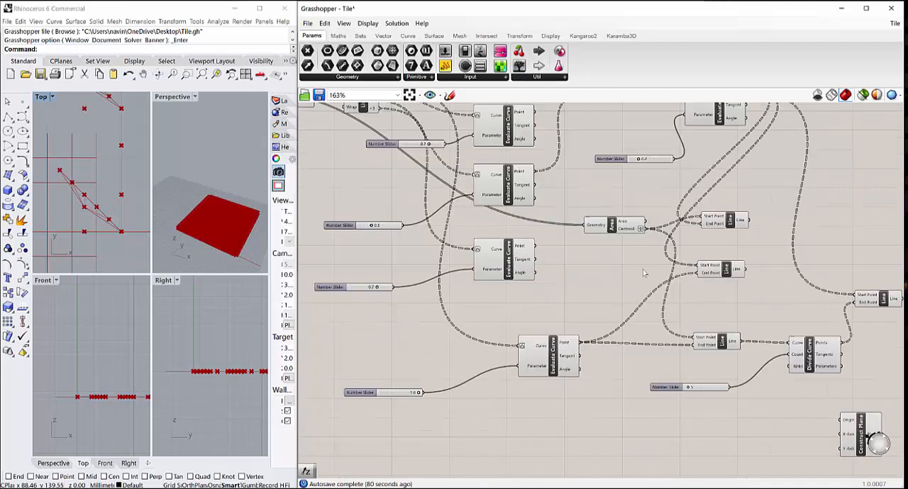
drag(643, 229, 840, 420)
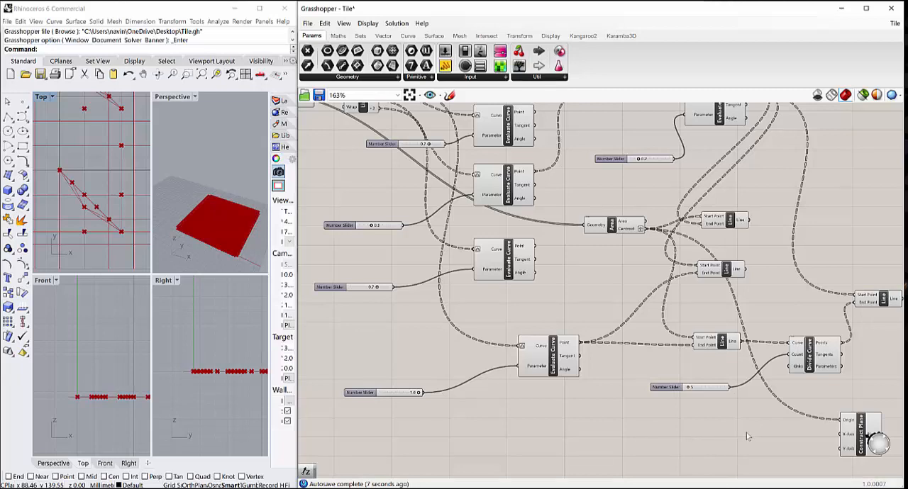
Step: Connect the output of the middle Line of the three beside the Area component to Construct Plane's X-Axis
scroll(691, 416, down, 3)
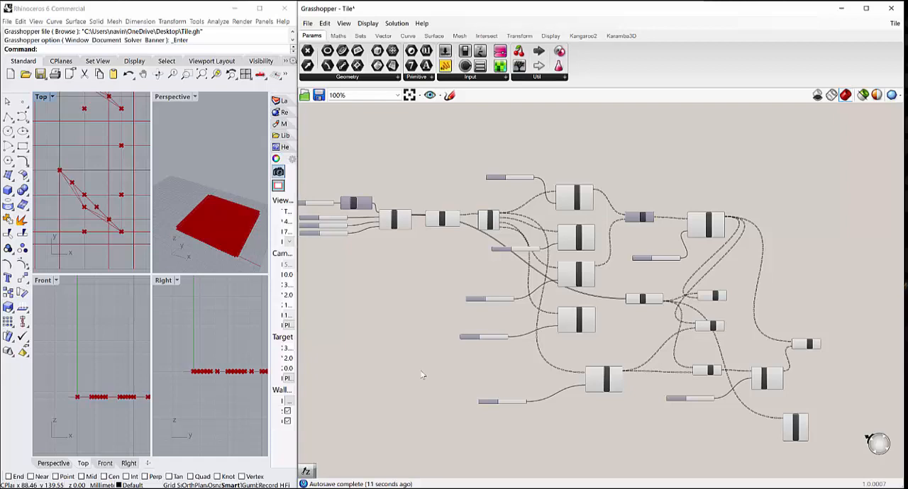
scroll(809, 447, up, 6)
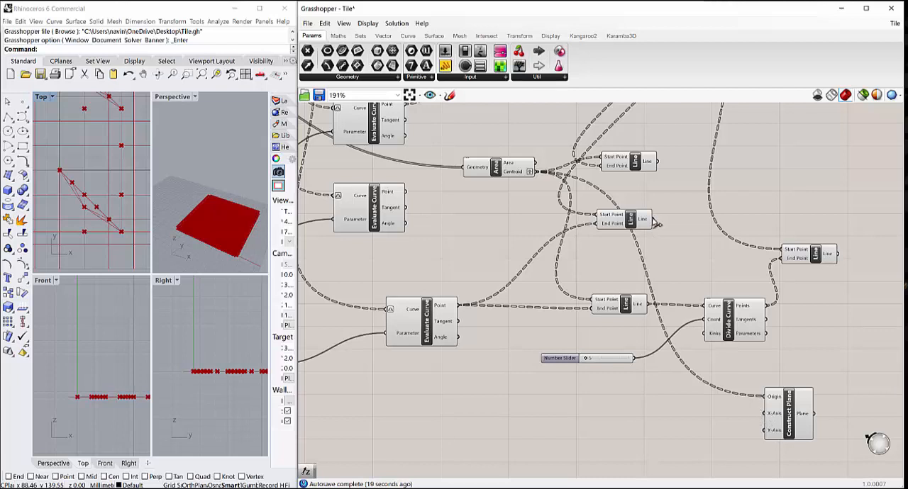
drag(656, 224, 768, 413)
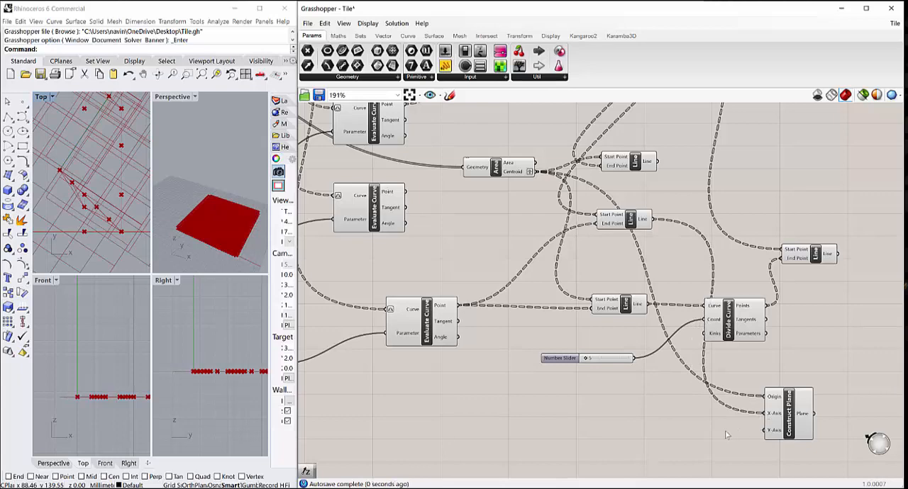
Step: Add a Unit Z component beside Construct Plane and connect its Unit vector to the Y-Axis input
double_click(685, 444)
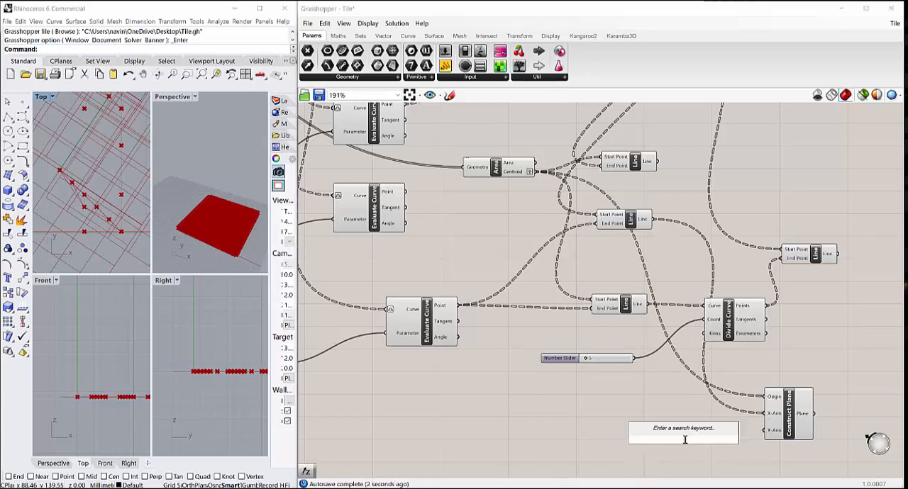
text(unit z)
key(Return)
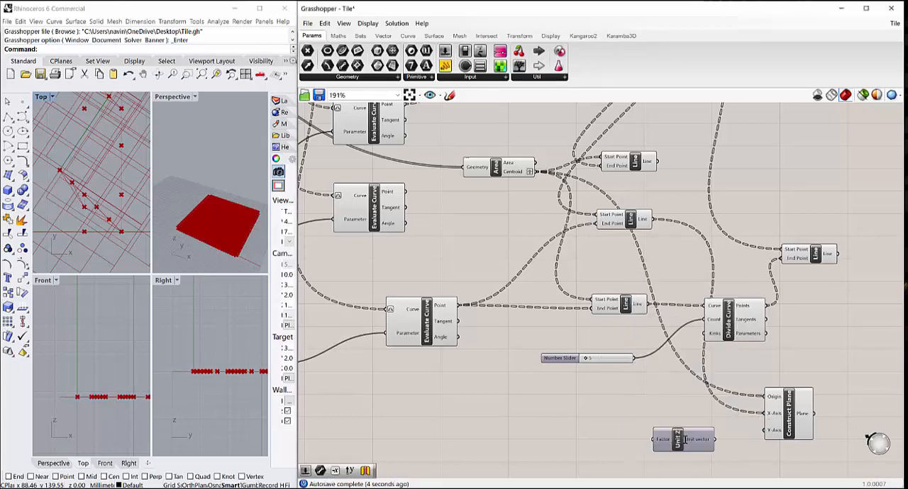
drag(714, 440, 764, 431)
Step: Examine in the Perspective and Top viewports how the vertical planes are oriented relative to the star lines
scroll(139, 264, up, 2)
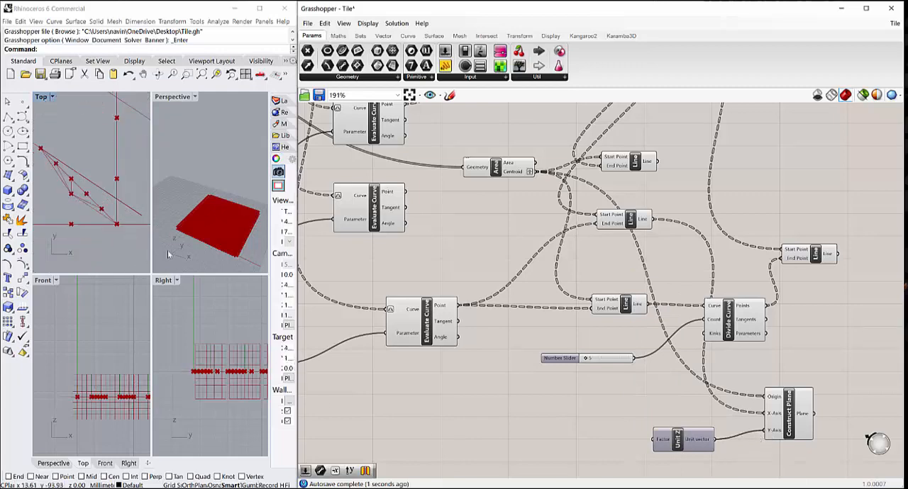
right_drag(169, 253, 183, 239)
scroll(187, 231, up, 9)
scroll(197, 208, up, 10)
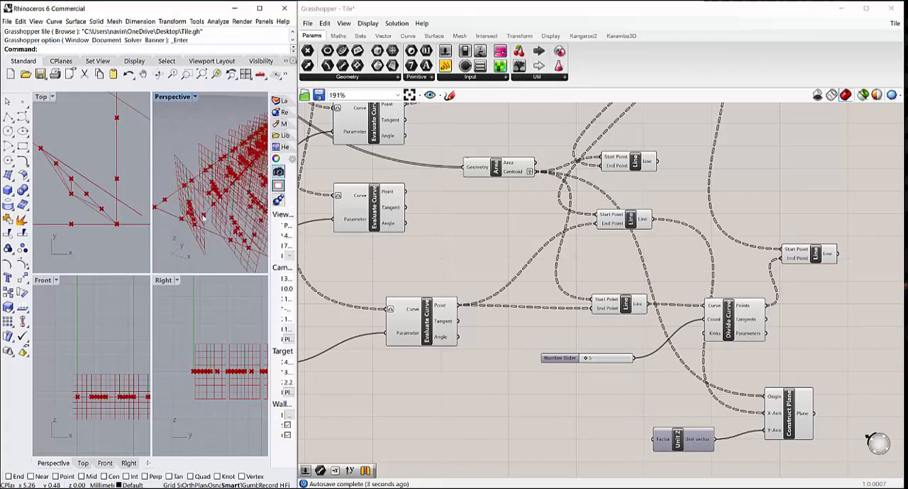
scroll(186, 192, up, 8)
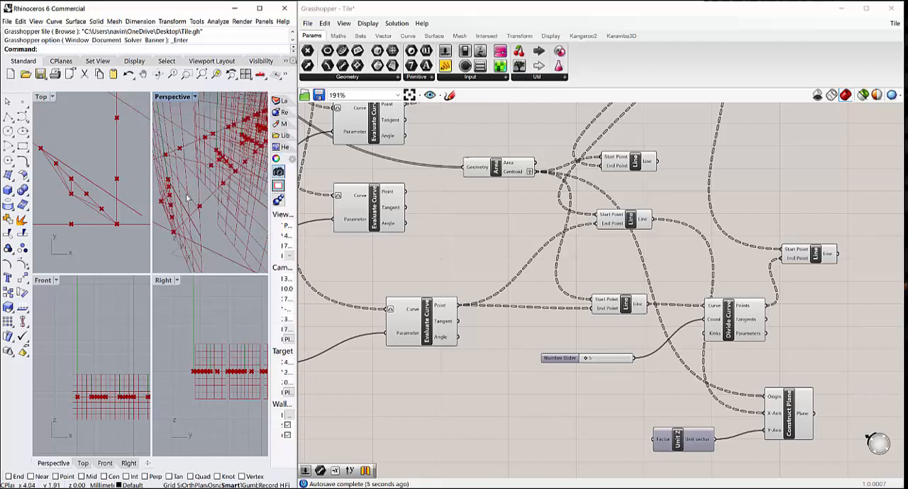
scroll(207, 205, down, 6)
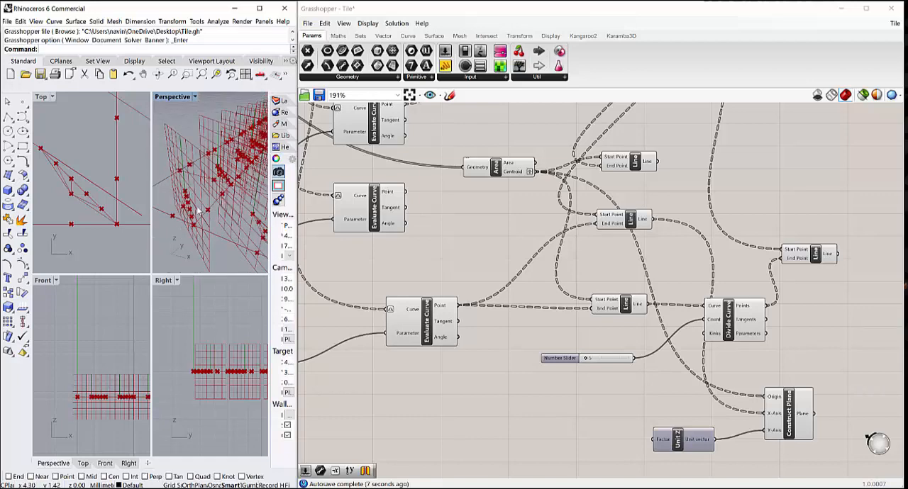
scroll(84, 177, up, 3)
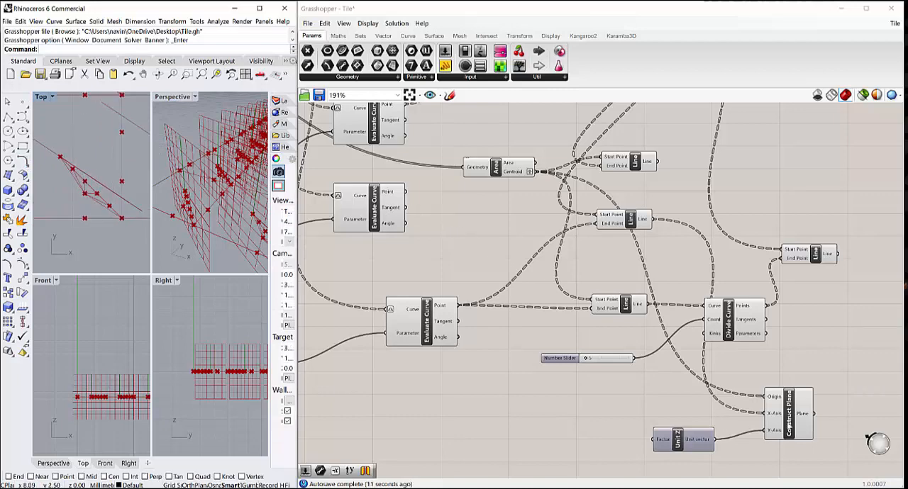
Step: Disconnect the middle Line from Construct Plane's X-Axis input
right_click(784, 422)
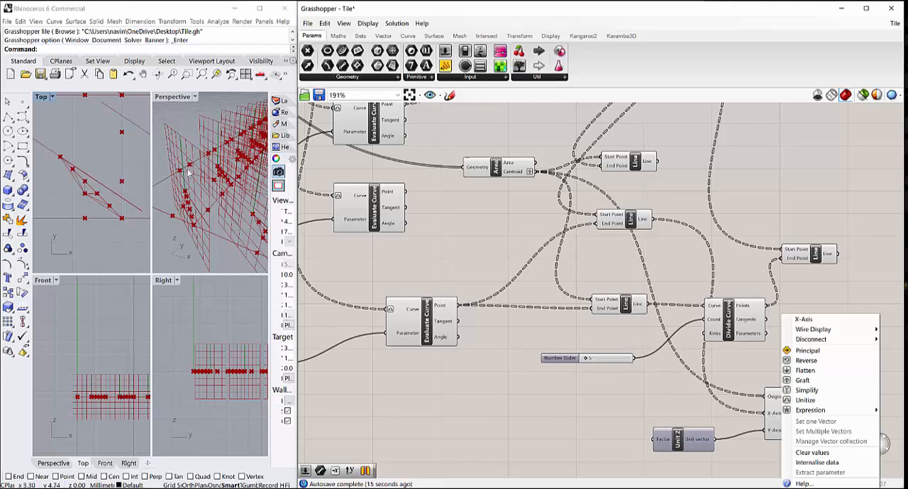
scroll(106, 191, down, 3)
scroll(70, 172, up, 3)
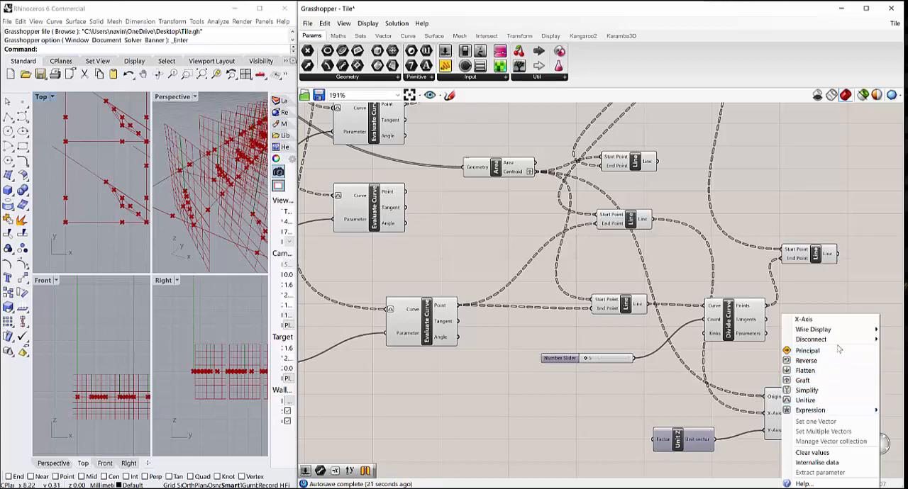
mouse_move(834, 344)
click(776, 341)
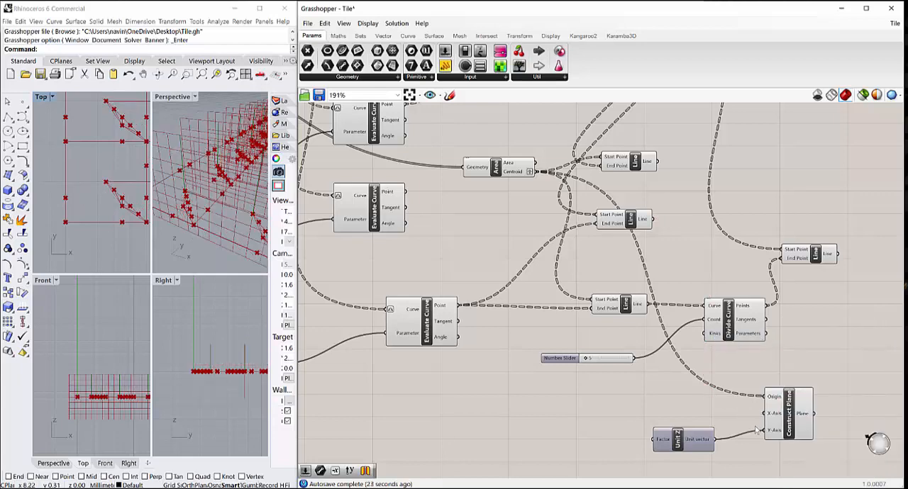
Step: Check which Line draws the divided diagonal and connect the output of the Line feeding Divide Curve to Construct Plane's X-Axis
click(614, 220)
click(615, 168)
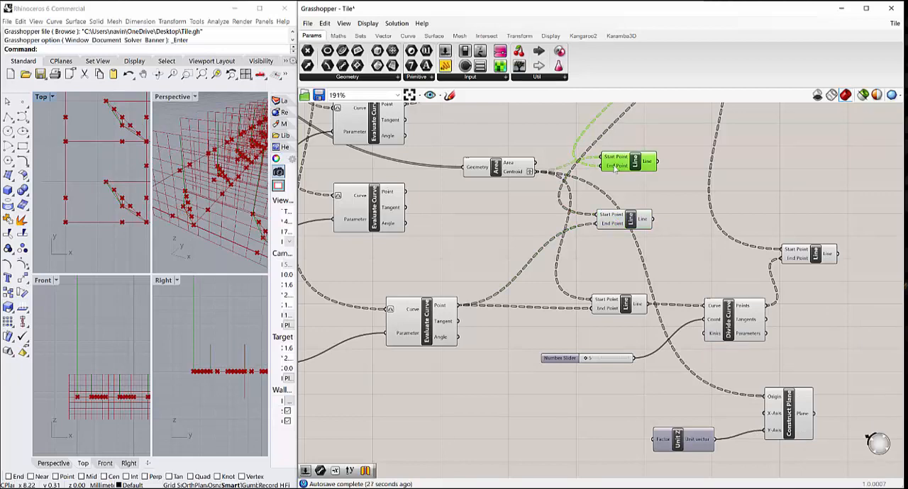
click(804, 261)
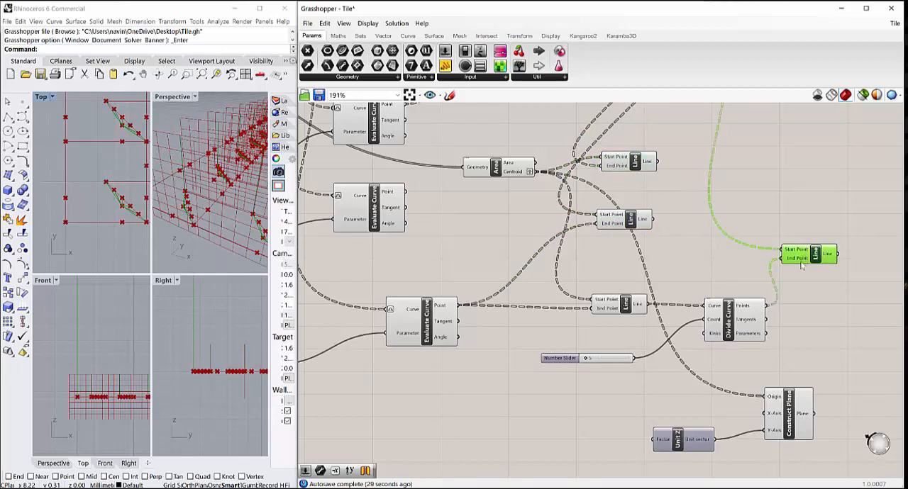
click(639, 310)
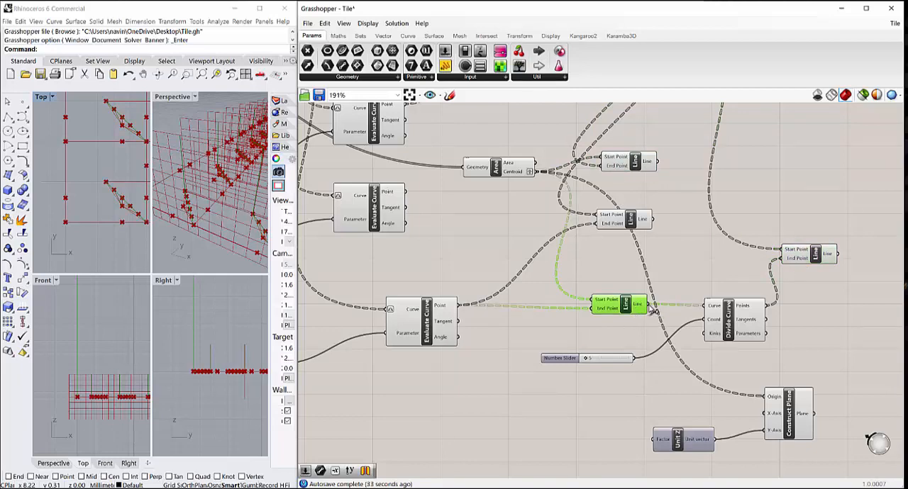
drag(648, 306, 765, 416)
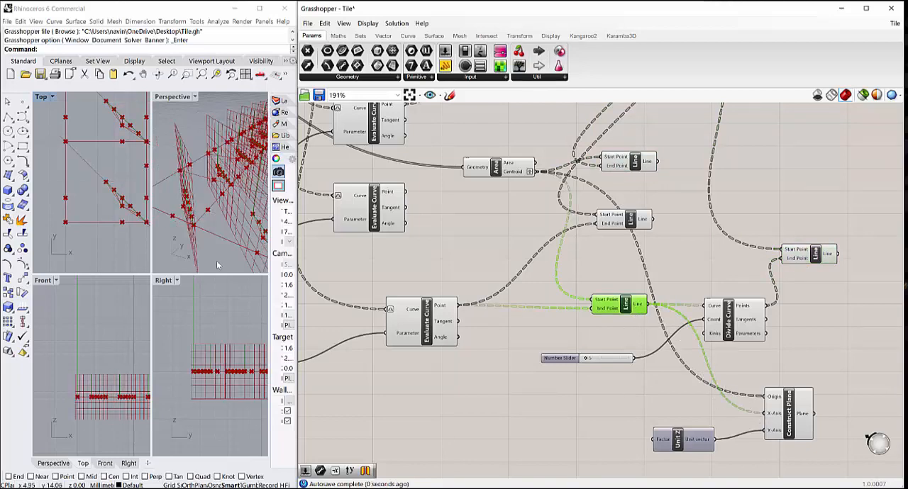
Step: Examine in the Perspective and Top viewports how the reoriented planes align with the divided diagonals
scroll(189, 221, up, 5)
scroll(192, 170, down, 3)
scroll(191, 168, up, 6)
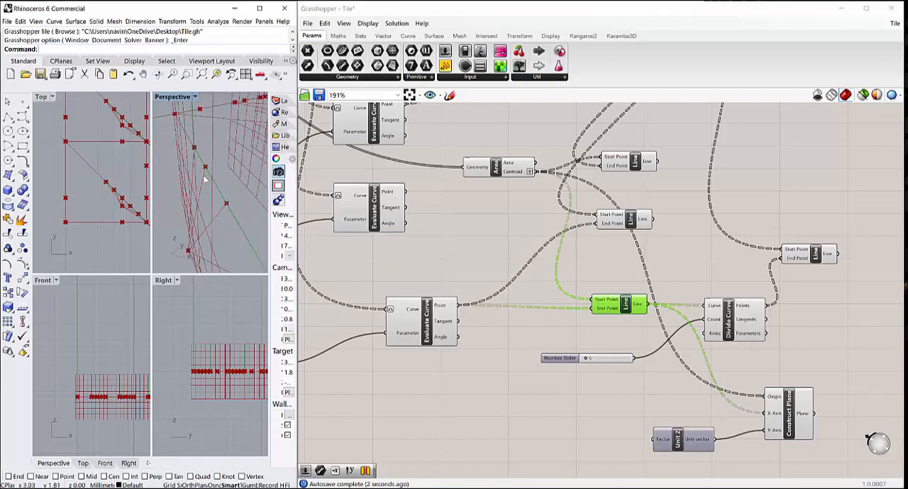
scroll(200, 167, down, 3)
scroll(101, 206, up, 4)
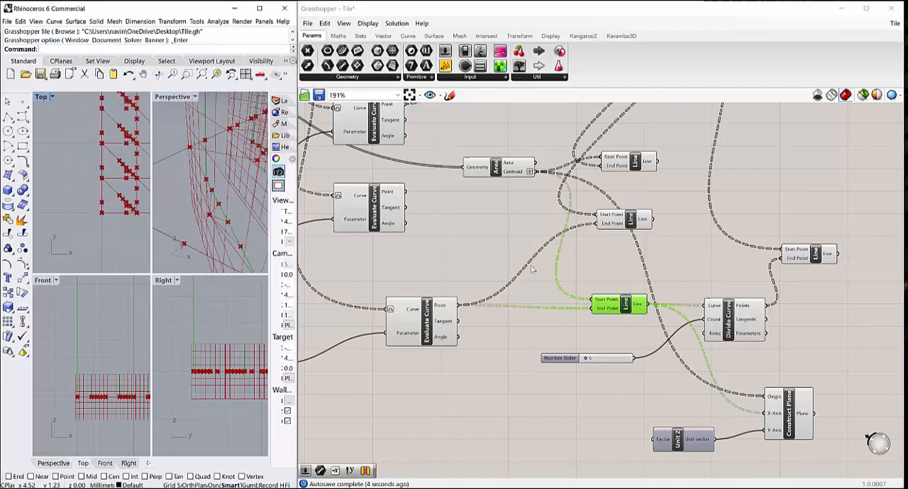
scroll(722, 339, down, 3)
scroll(780, 334, up, 2)
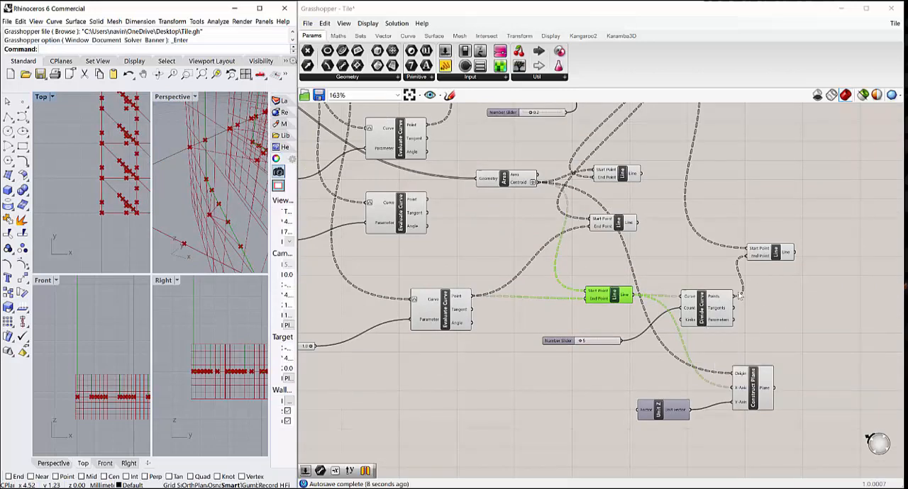
Step: Highlight Divide Curve, its input Line and its output Line in turn to identify their geometry in the Top viewport
click(712, 298)
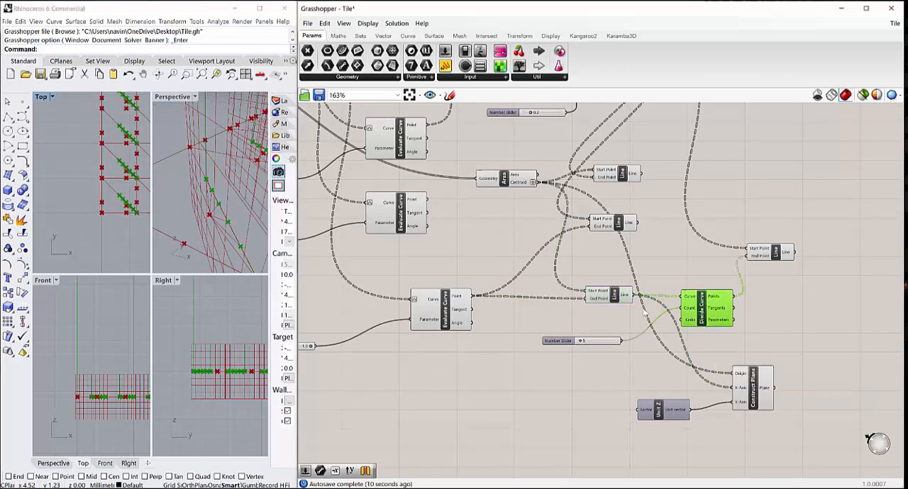
scroll(130, 202, up, 14)
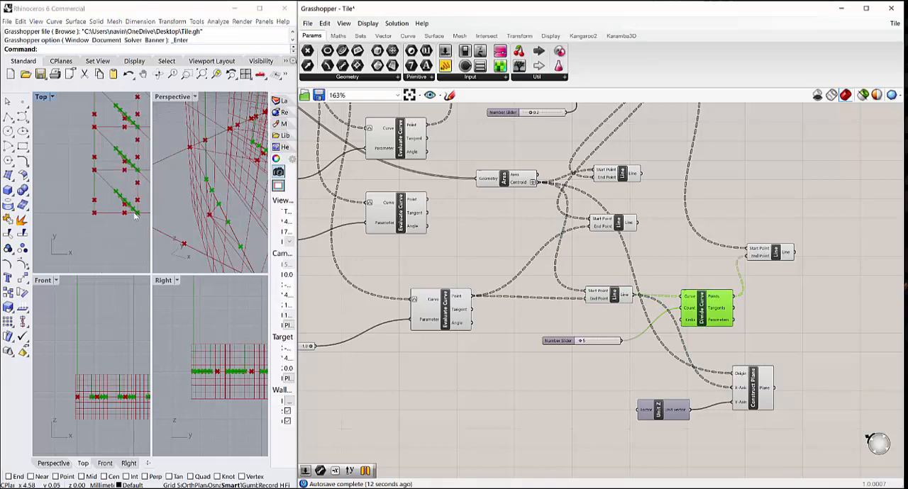
scroll(127, 191, up, 2)
click(851, 301)
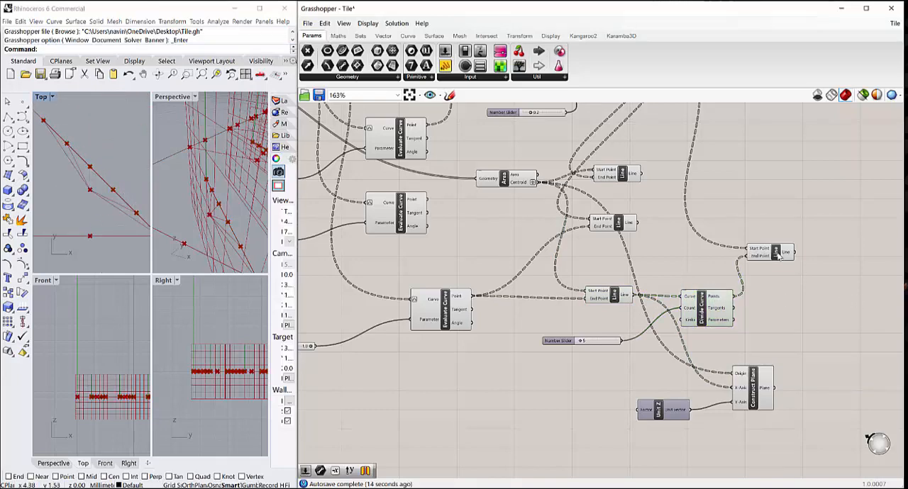
click(786, 254)
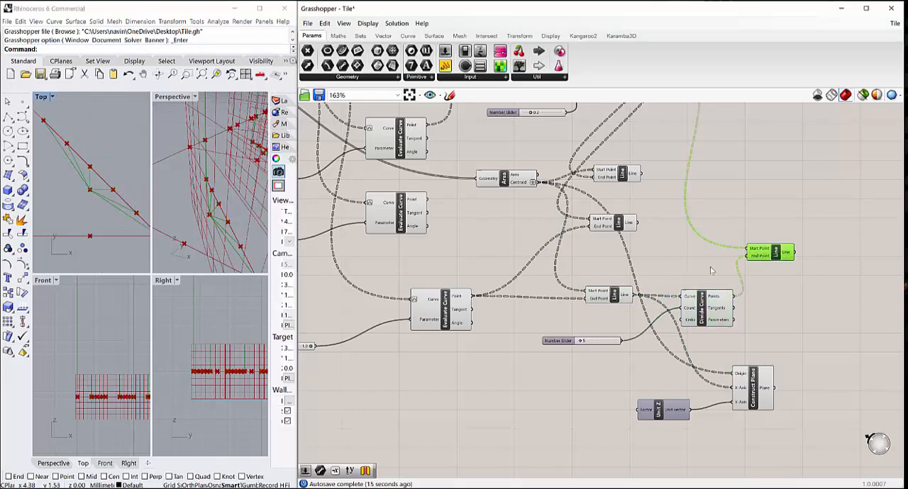
click(623, 297)
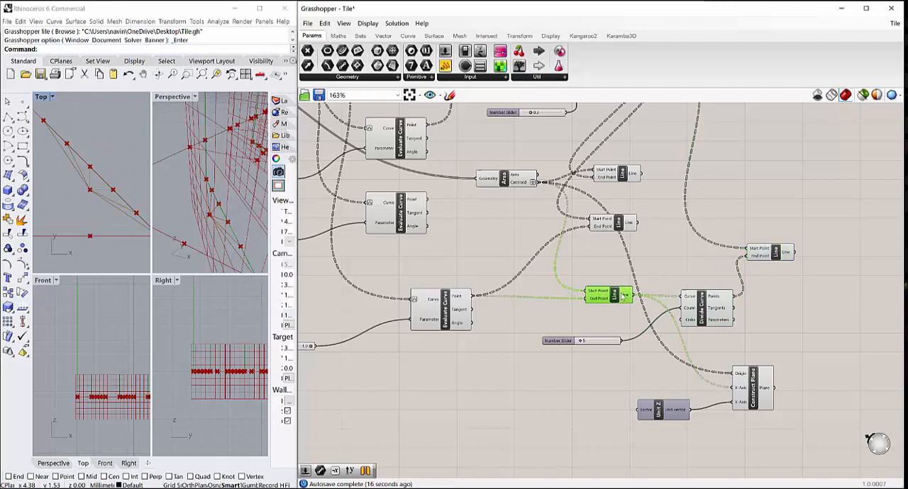
click(773, 254)
Step: Add a Join Curves component and connect the output of the Line fed by Divide Curve's Points to its Curves input
scroll(668, 270, down, 3)
scroll(838, 241, up, 1)
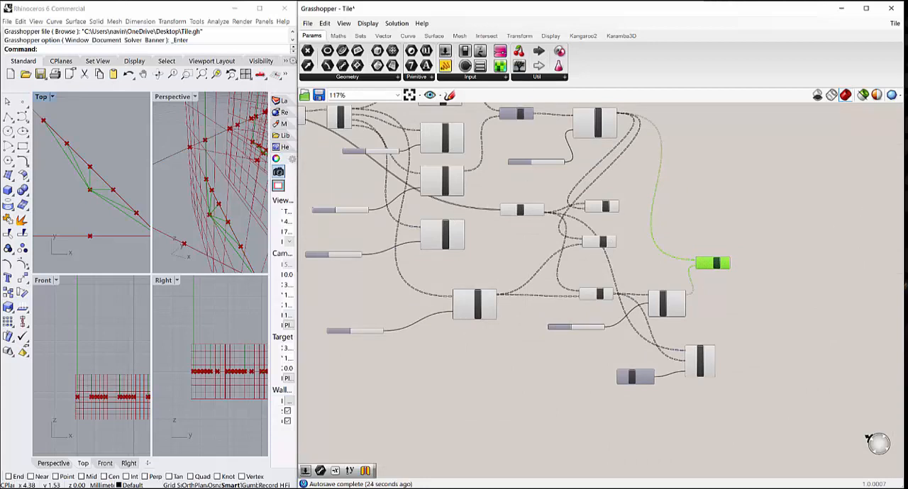
double_click(783, 247)
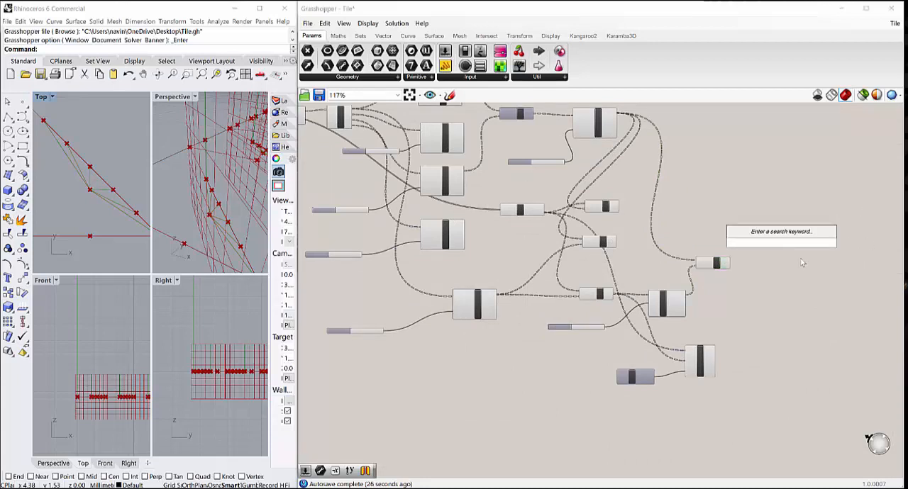
text(join c)
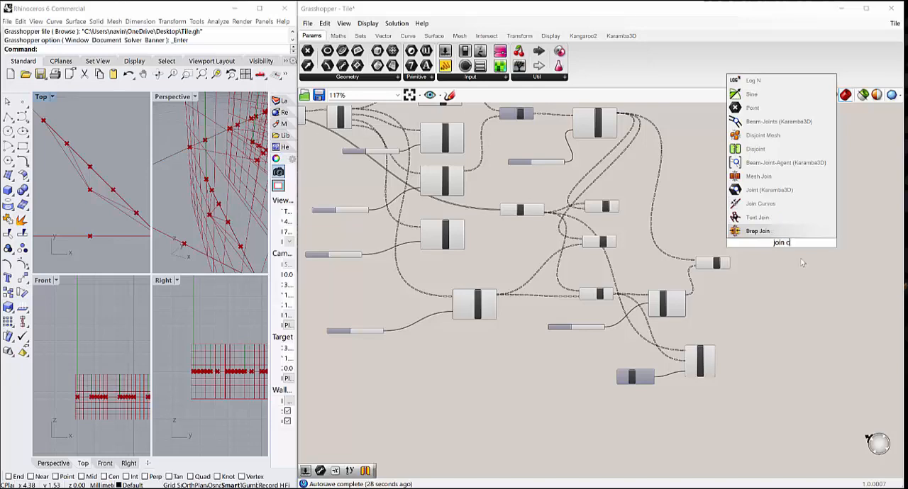
text(urves)
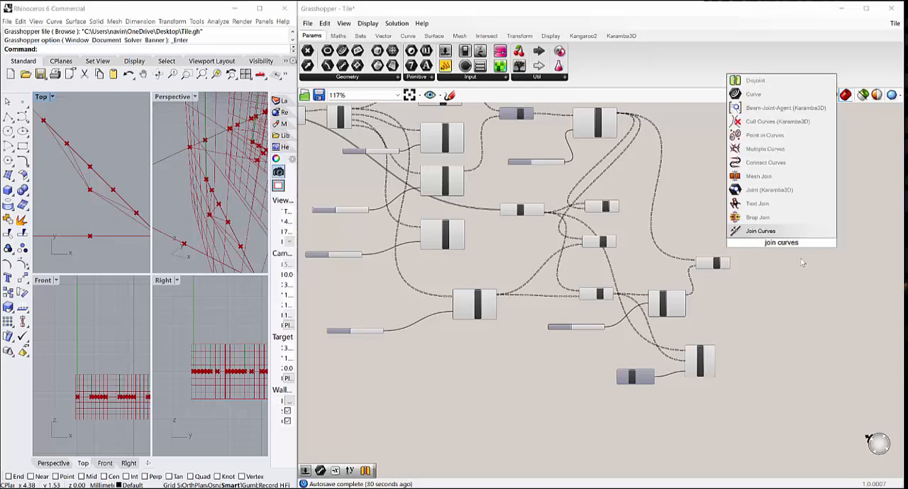
key(Return)
scroll(752, 244, up, 3)
drag(793, 242, 774, 286)
drag(721, 278, 758, 277)
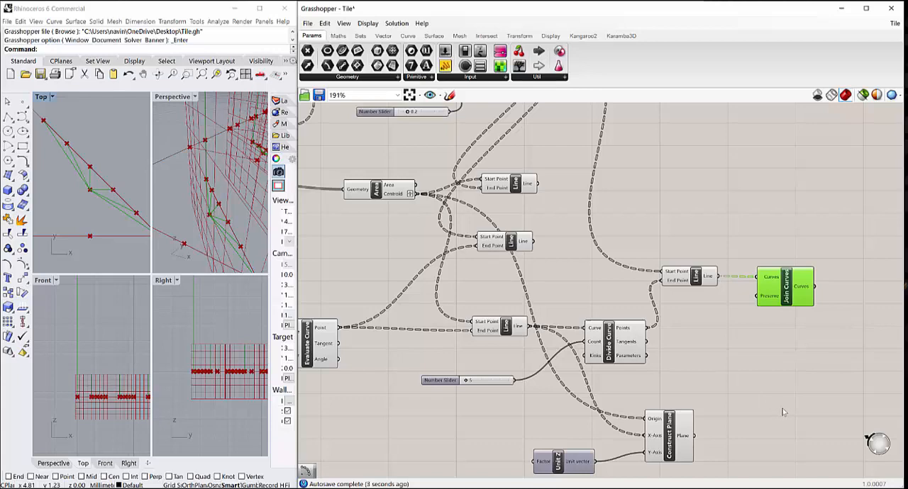
Step: Add a Mirror component with Construct Plane's output as its Plane and the Join Curves output as its Geometry
double_click(820, 420)
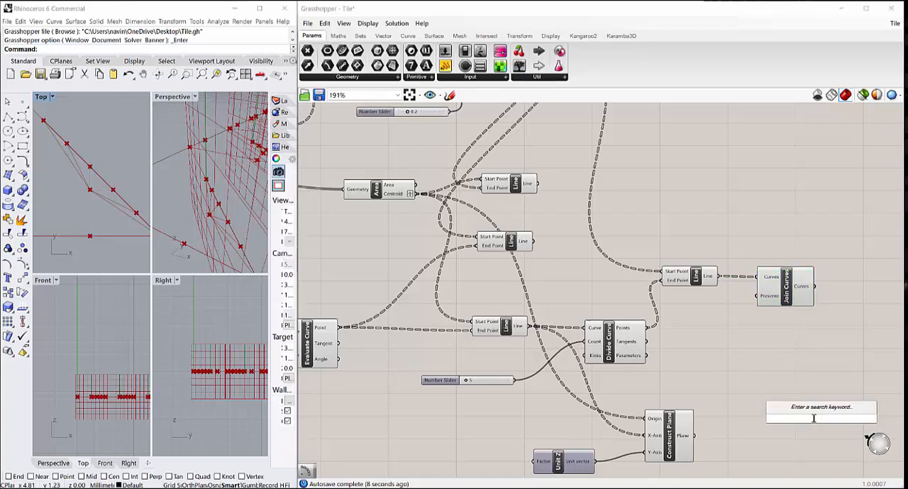
text(mirror)
key(Return)
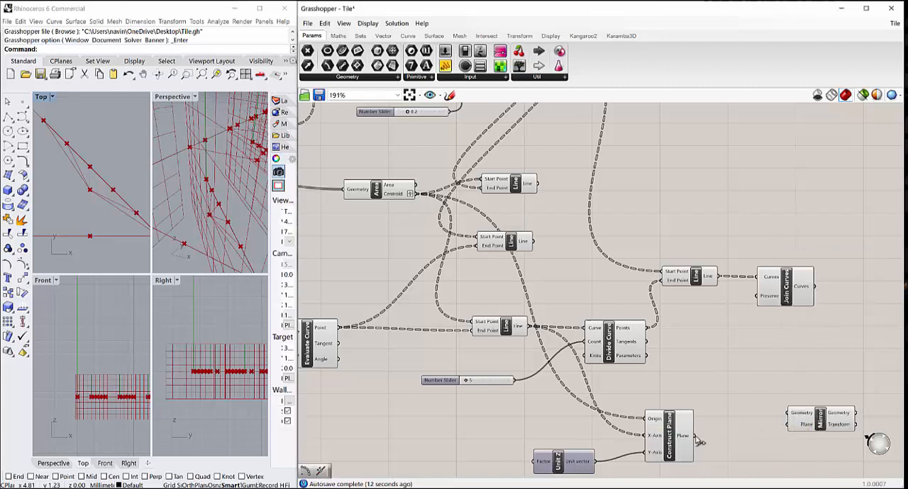
drag(697, 439, 788, 428)
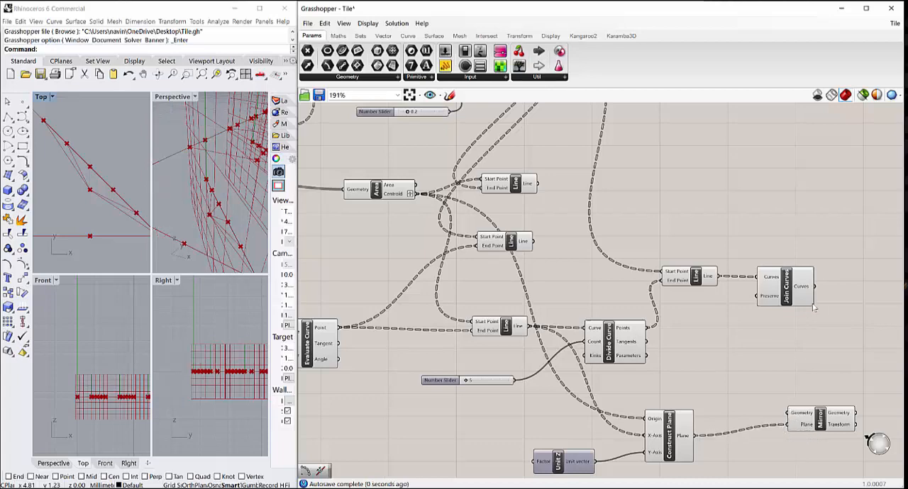
drag(815, 287, 788, 414)
Step: Highlight the Mirror component and examine the mirrored curves along the tile diagonals in the Top and Perspective viewports
scroll(95, 148, up, 5)
scroll(89, 189, down, 5)
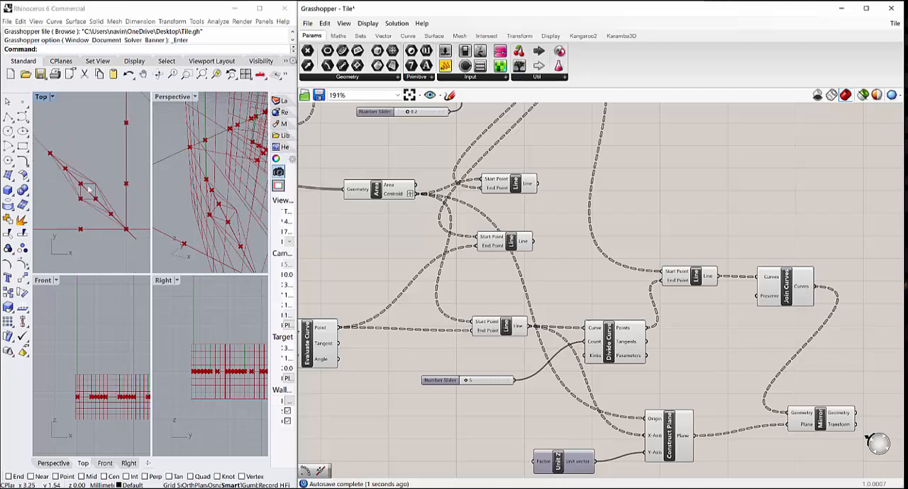
scroll(91, 196, down, 3)
scroll(91, 189, up, 3)
scroll(76, 178, down, 5)
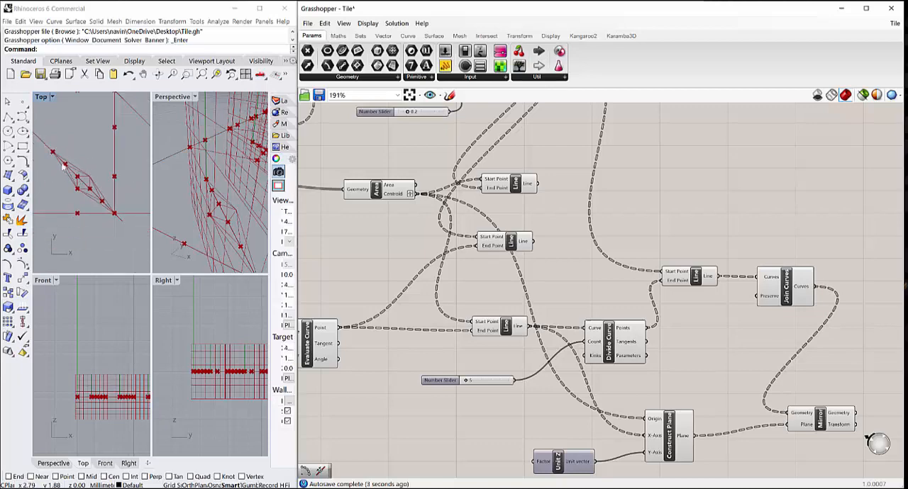
scroll(63, 167, up, 3)
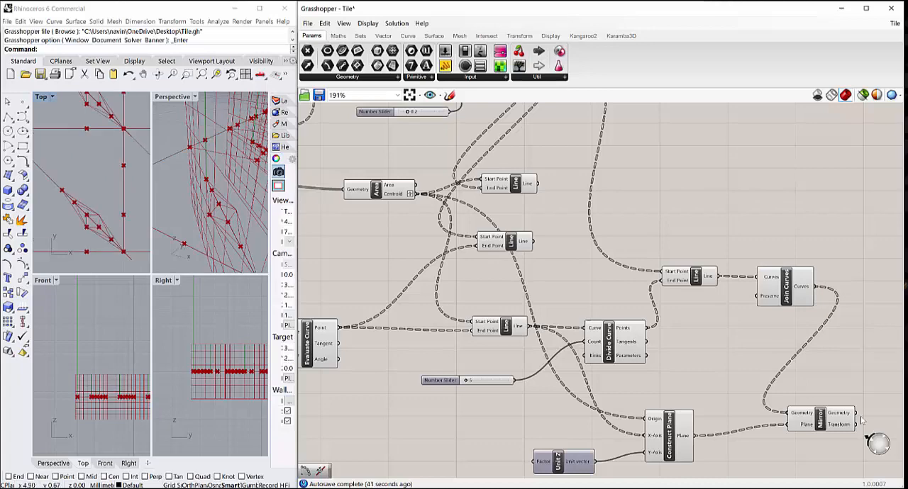
click(841, 419)
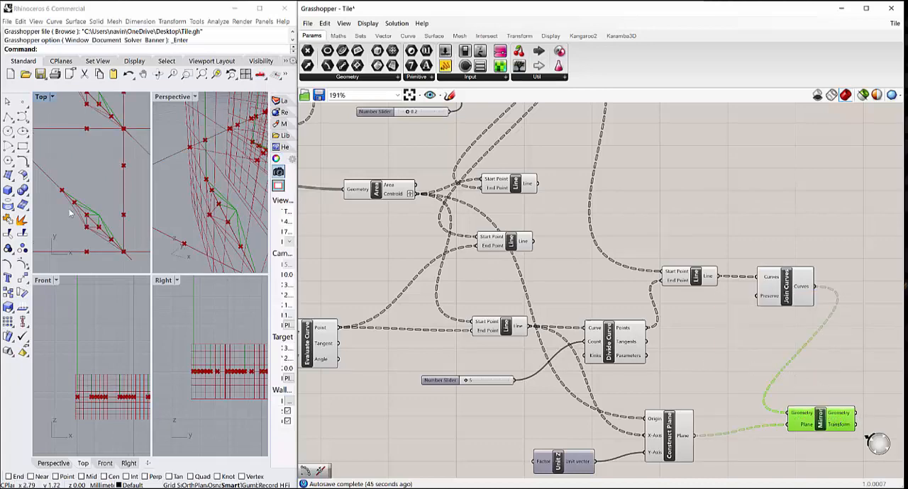
right_drag(182, 227, 157, 226)
scroll(89, 216, up, 4)
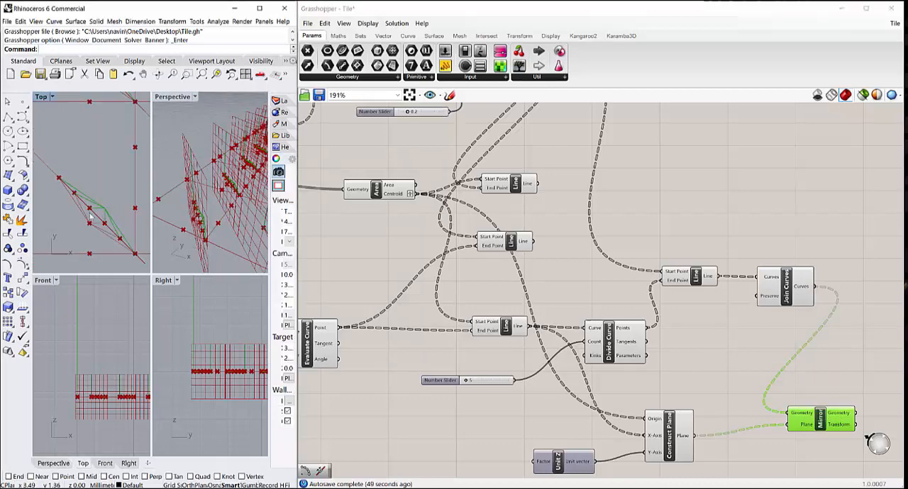
scroll(91, 218, up, 3)
scroll(82, 220, down, 2)
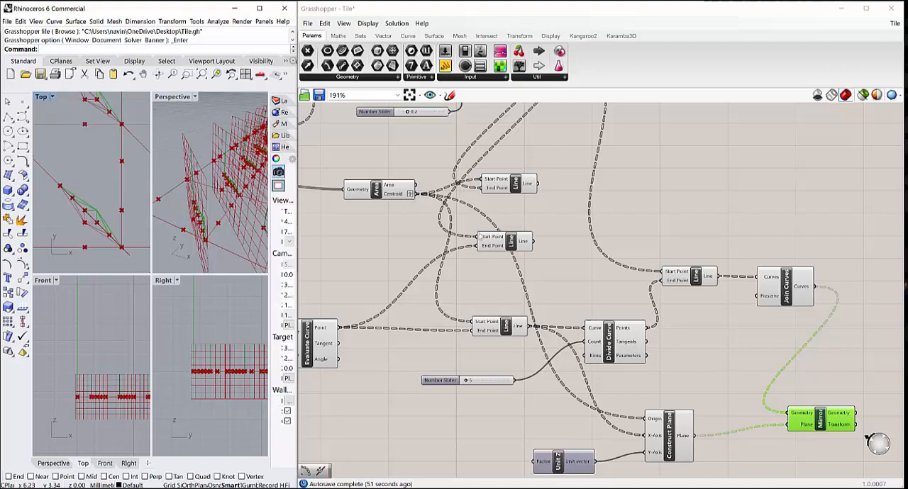
Step: Add a Polar Array component and feed both Mirror's Geometry and the Join Curves output into its Geometry input
scroll(597, 303, down, 5)
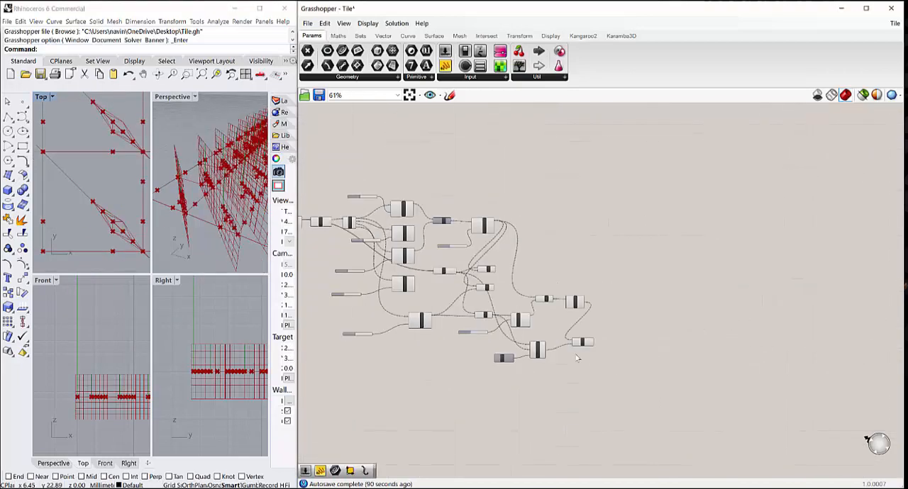
scroll(597, 351, up, 7)
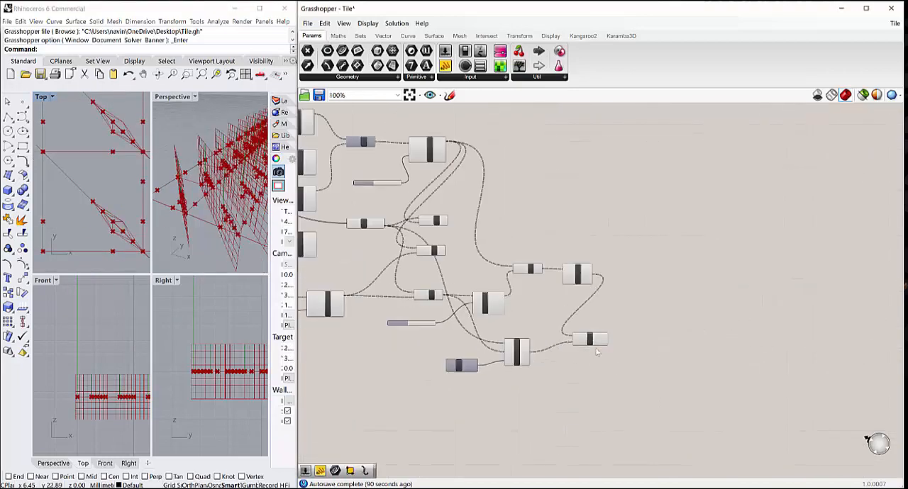
double_click(728, 349)
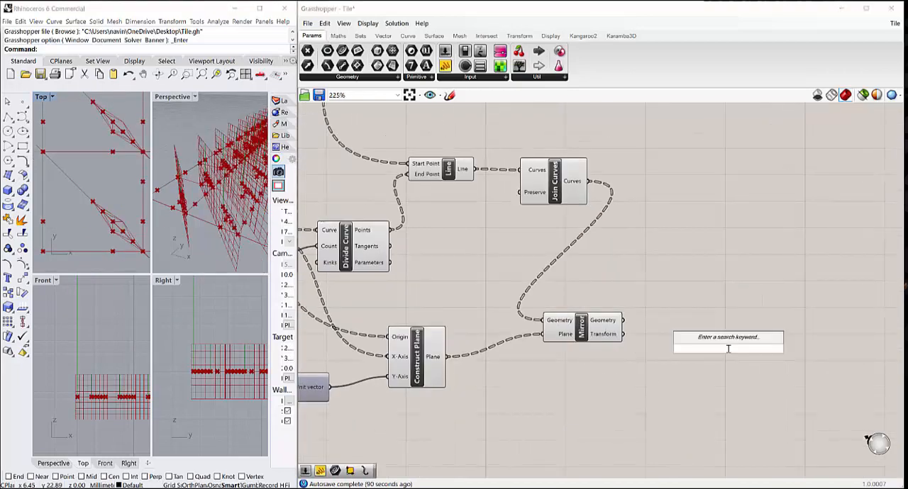
text(polar)
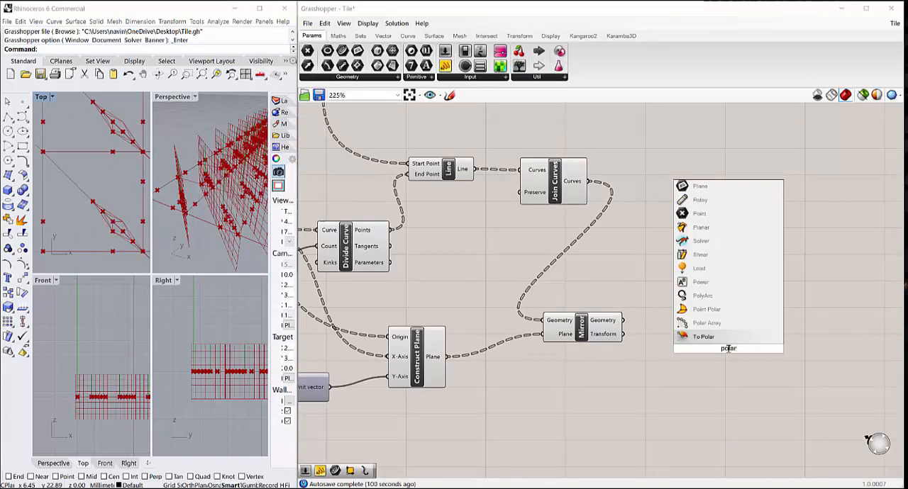
key(Up)
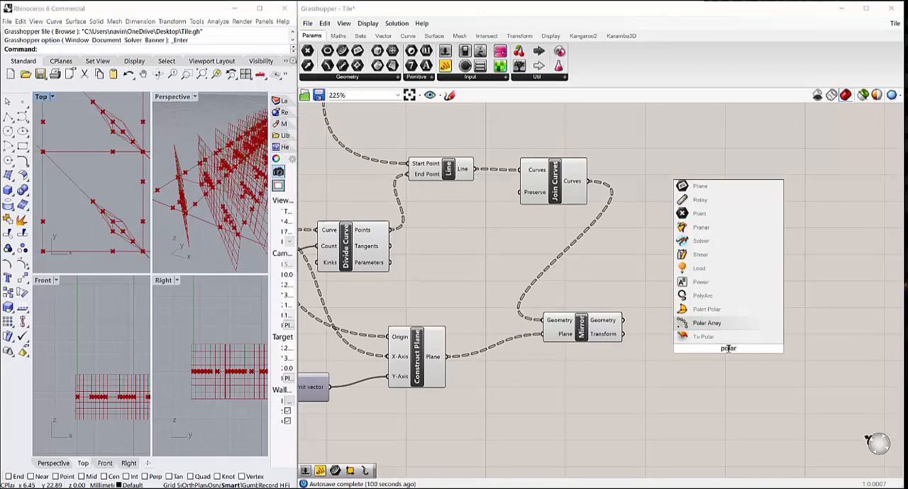
key(Return)
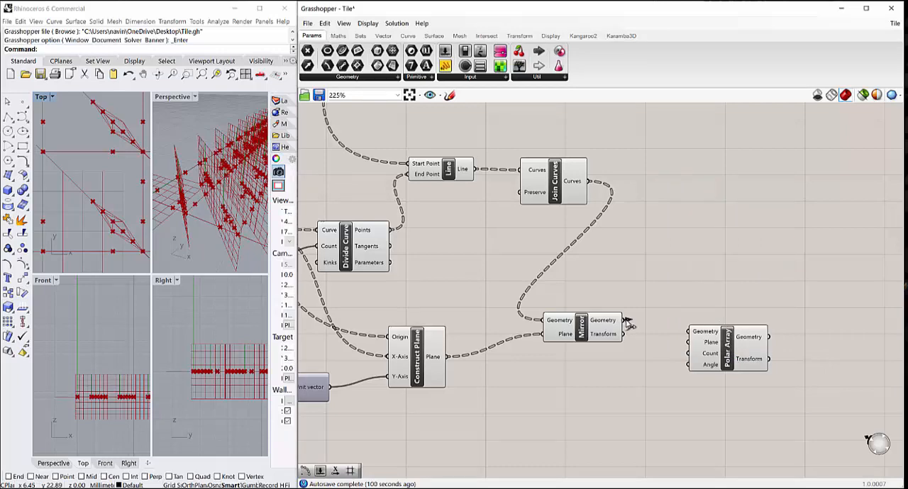
drag(627, 323, 688, 331)
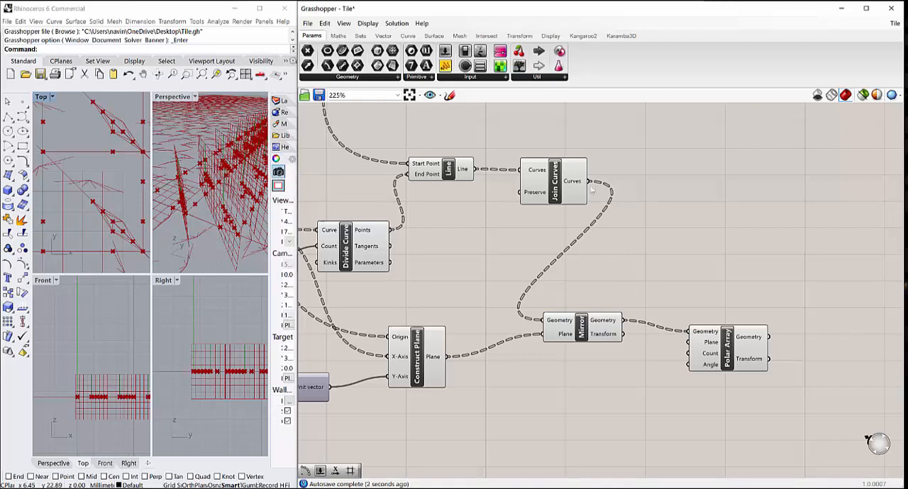
drag(588, 182, 689, 331)
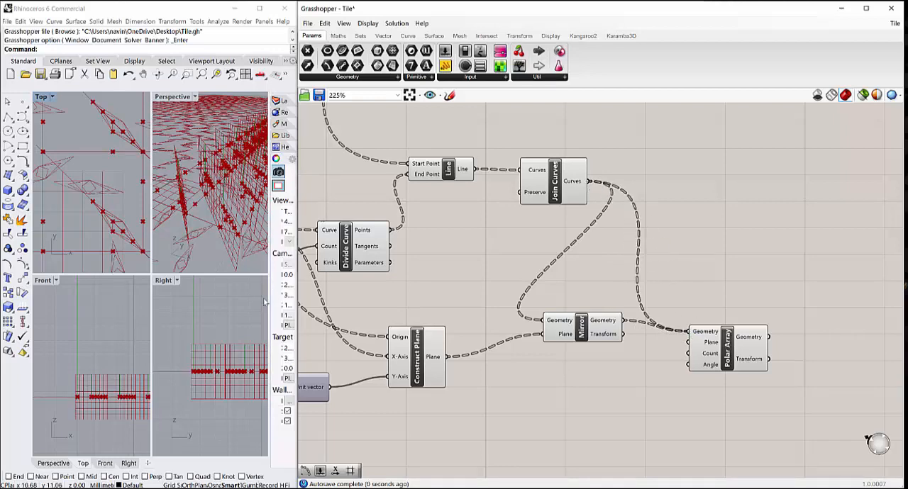
Step: Examine in the Top viewport where the polar-arrayed curves lie relative to the tile grid
scroll(744, 352, down, 5)
scroll(88, 216, down, 6)
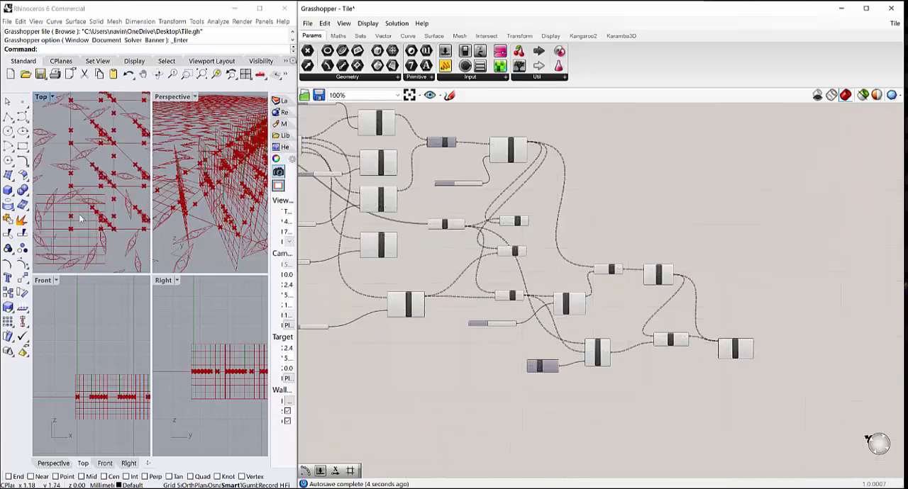
scroll(96, 228, down, 4)
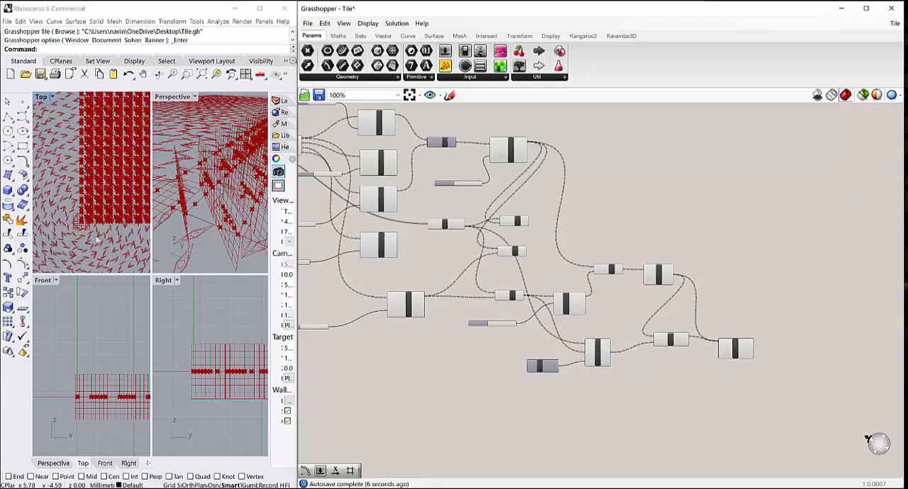
scroll(94, 234, down, 4)
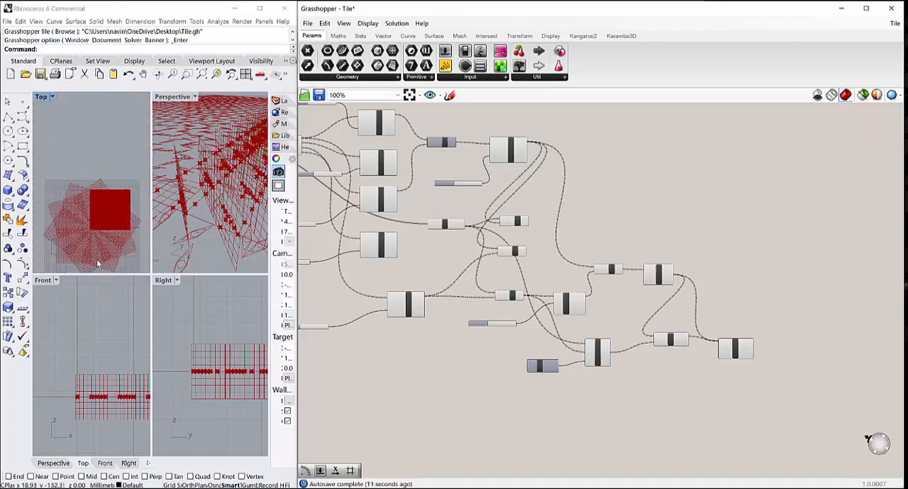
scroll(95, 259, up, 8)
scroll(101, 140, up, 2)
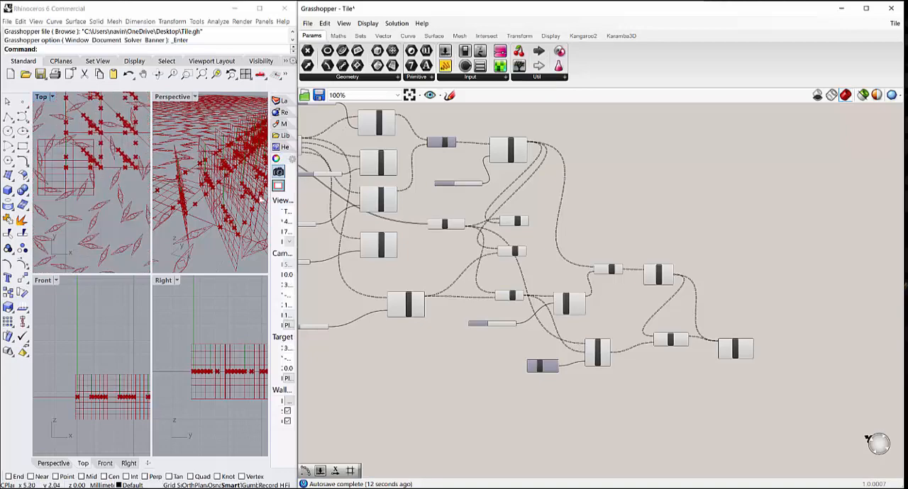
Step: Connect the Area component's Centroid output to Polar Array's Plane input
scroll(813, 389, down, 4)
scroll(709, 340, up, 5)
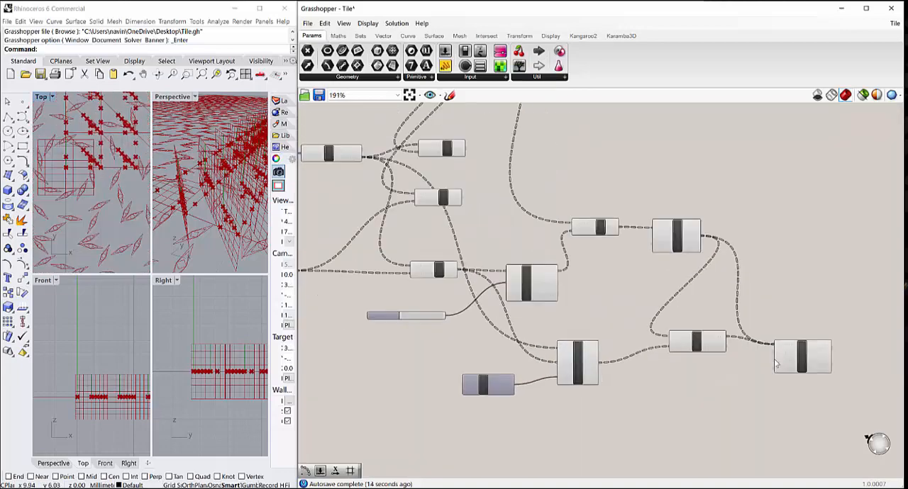
scroll(567, 284, down, 4)
scroll(458, 243, up, 2)
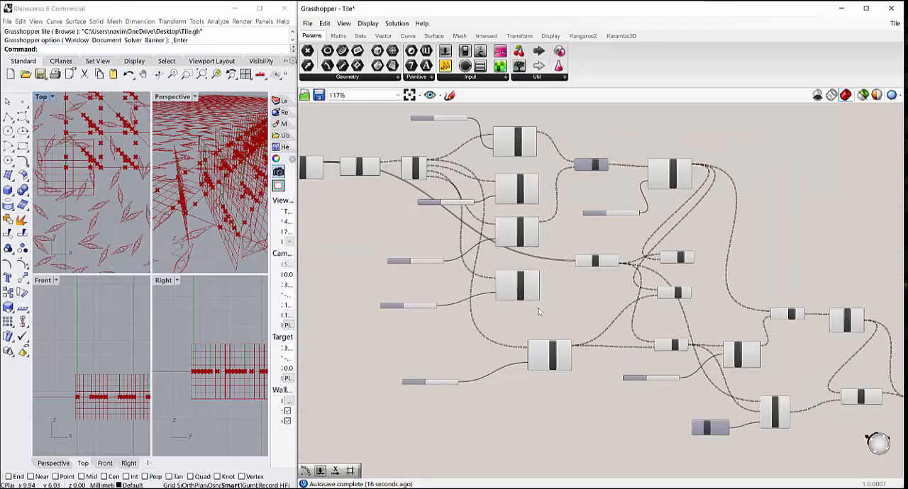
scroll(628, 286, up, 3)
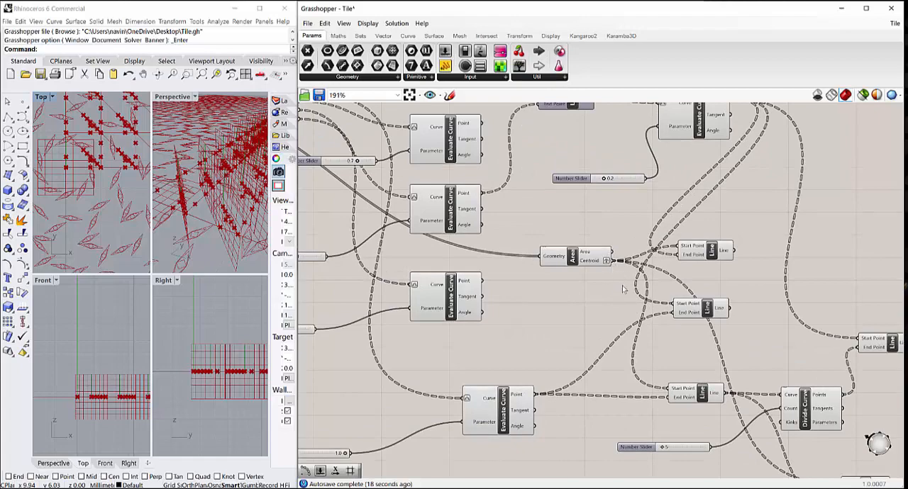
scroll(622, 259, down, 5)
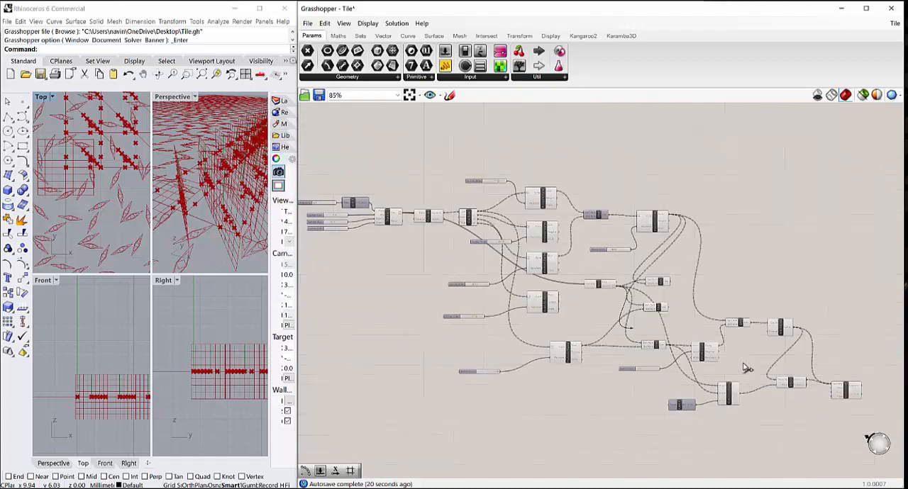
scroll(833, 397, up, 5)
scroll(833, 397, up, 2)
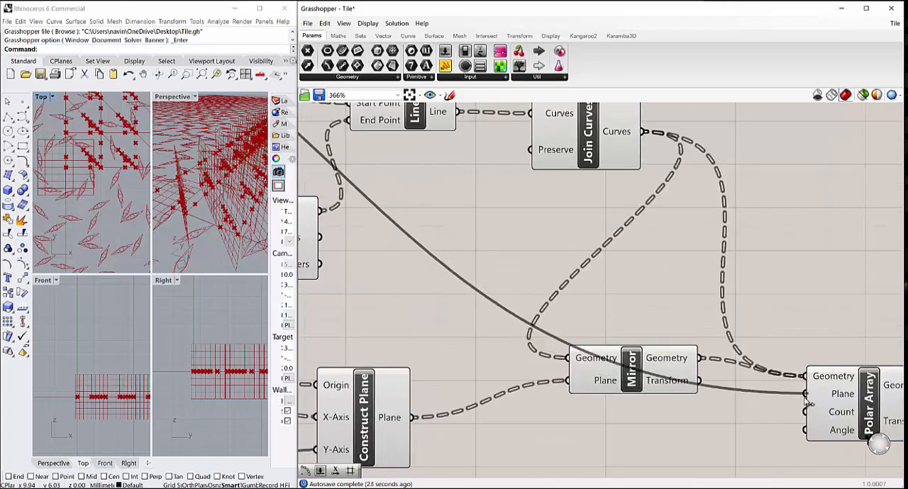
drag(809, 403, 807, 399)
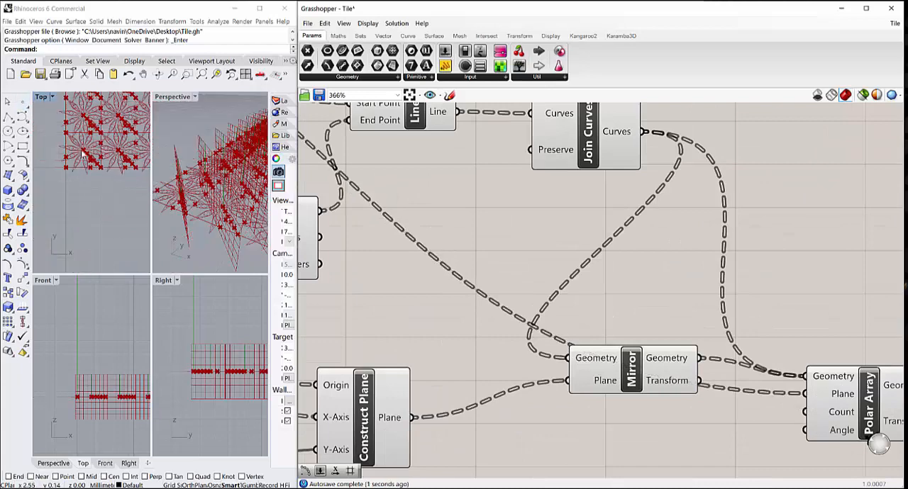
Step: Inspect the star pattern arrayed around the tile centroids in the Top viewport, both close up and across the grid
scroll(85, 149, up, 3)
scroll(88, 145, up, 2)
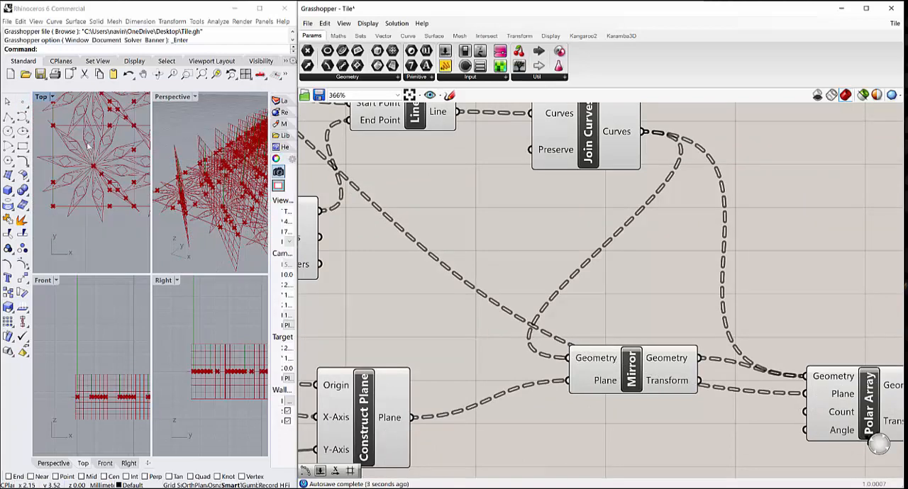
scroll(59, 146, down, 5)
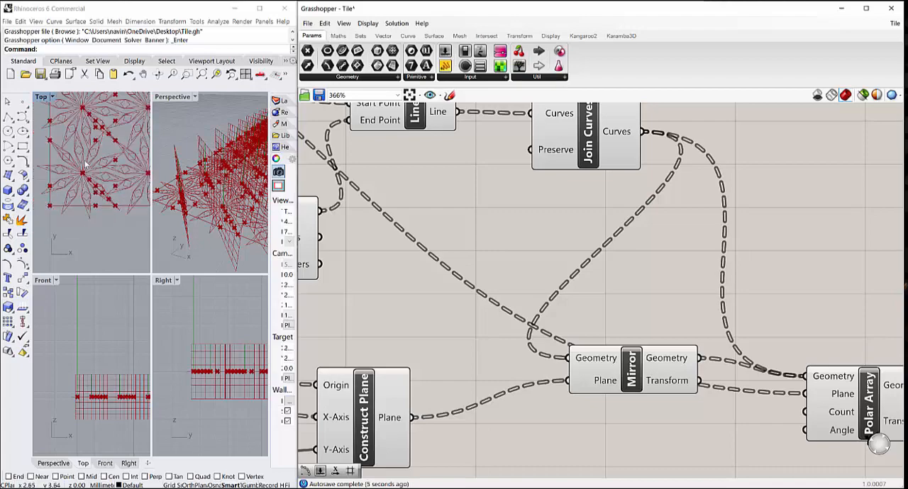
scroll(89, 172, up, 6)
scroll(91, 173, down, 10)
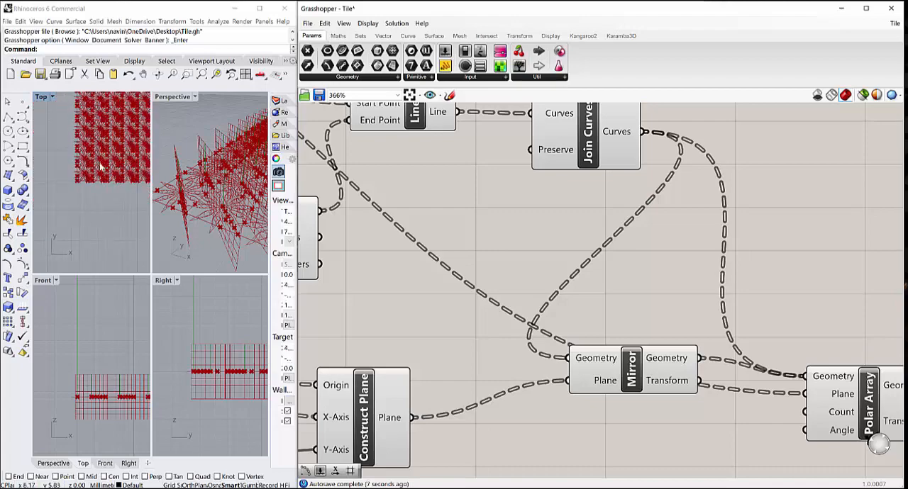
scroll(105, 175, up, 6)
scroll(105, 173, down, 8)
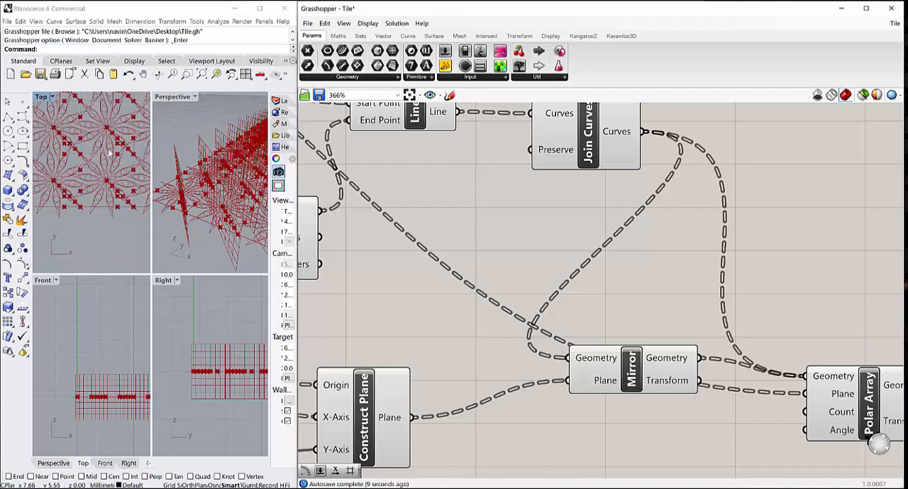
Step: Add a number slider set to 4 and connect it to Polar Array's Count input
scroll(81, 163, up, 3)
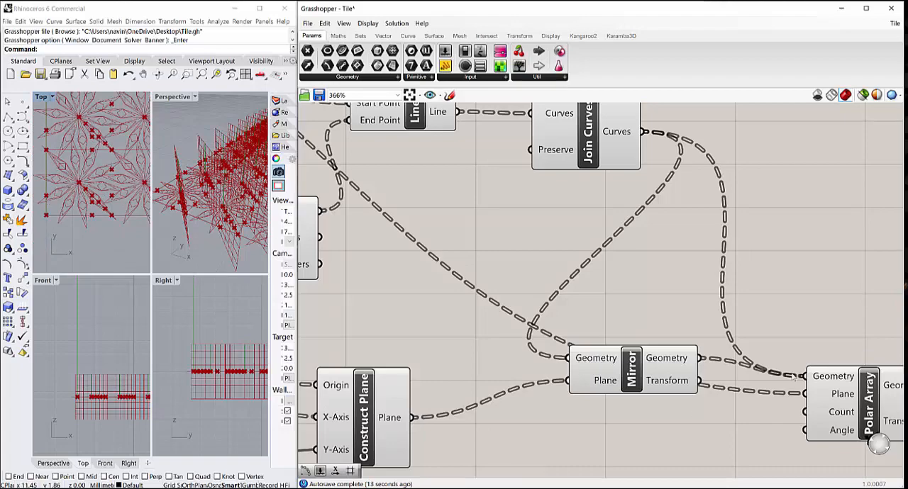
scroll(793, 377, down, 5)
scroll(794, 377, up, 4)
double_click(707, 419)
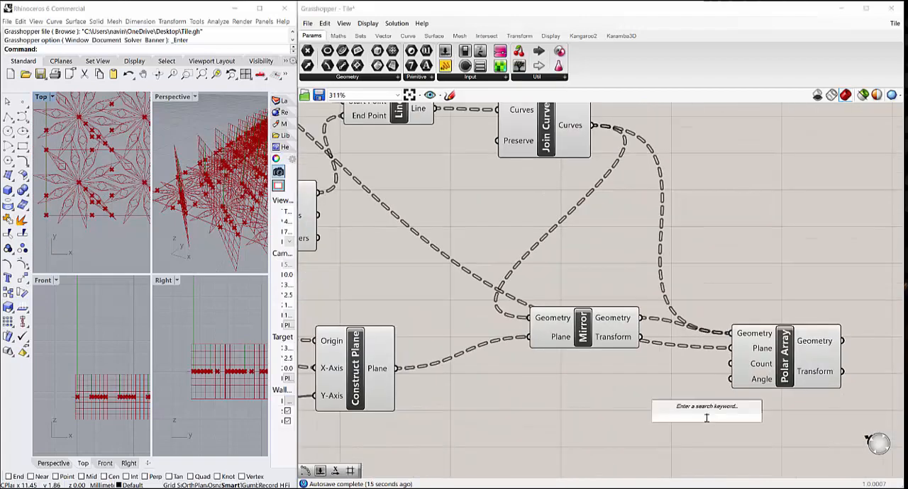
text(4)
key(Return)
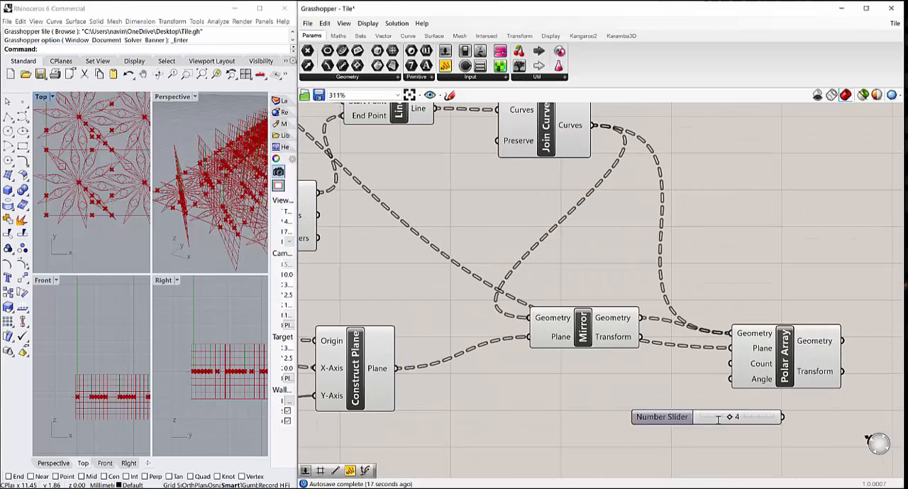
drag(762, 417, 731, 363)
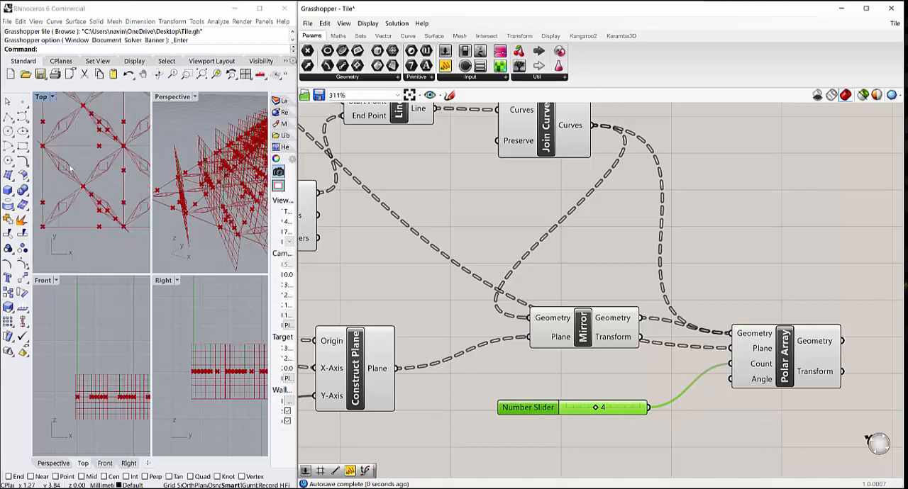
Step: Check the four-fold array in the Top viewport and select the Polar Array component to highlight its geometry
scroll(69, 169, up, 3)
scroll(78, 173, down, 4)
scroll(80, 175, up, 4)
scroll(115, 214, down, 5)
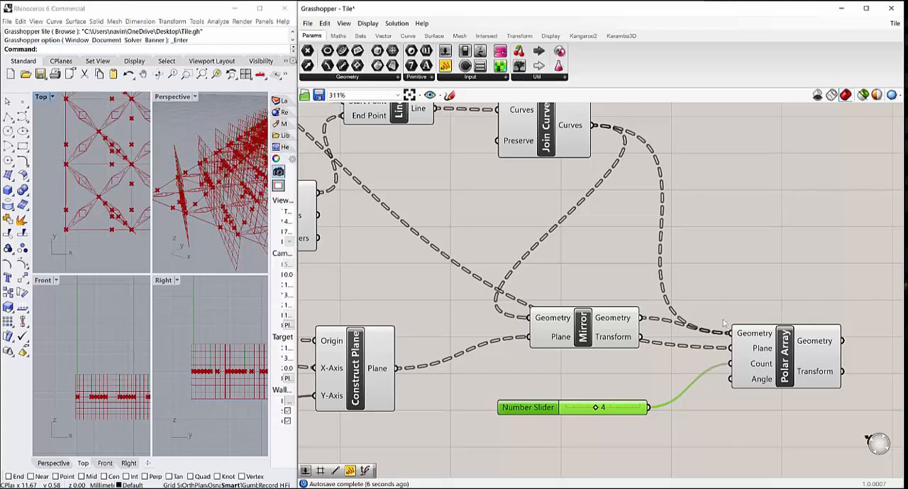
scroll(796, 328, down, 4)
scroll(801, 341, up, 1)
click(806, 346)
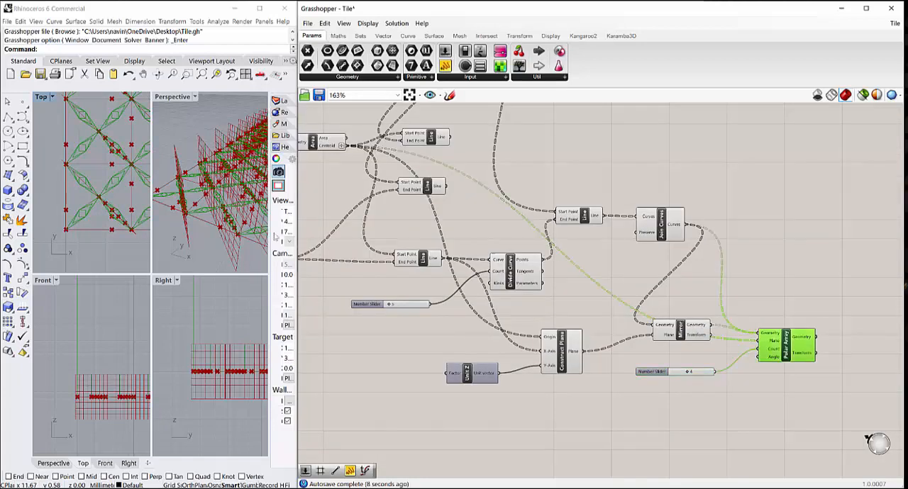
Step: Examine the highlighted polar-arrayed curves in the Top viewport, within individual tiles and across the whole grid
scroll(80, 202, down, 5)
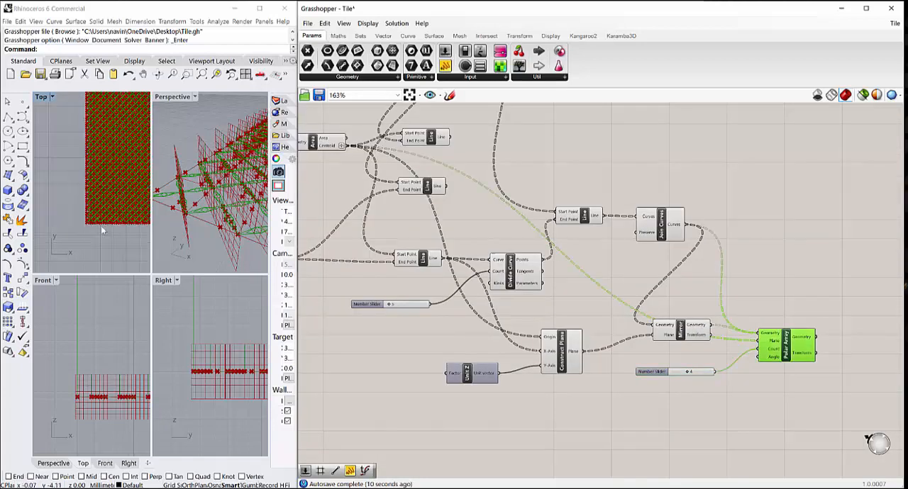
scroll(102, 229, up, 7)
scroll(115, 229, down, 7)
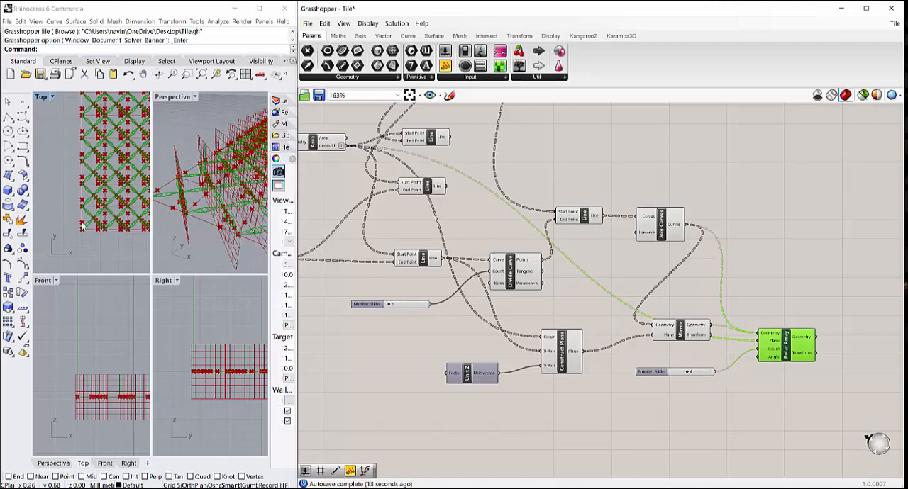
scroll(112, 231, up, 7)
scroll(108, 231, down, 7)
scroll(106, 230, up, 6)
scroll(92, 227, up, 3)
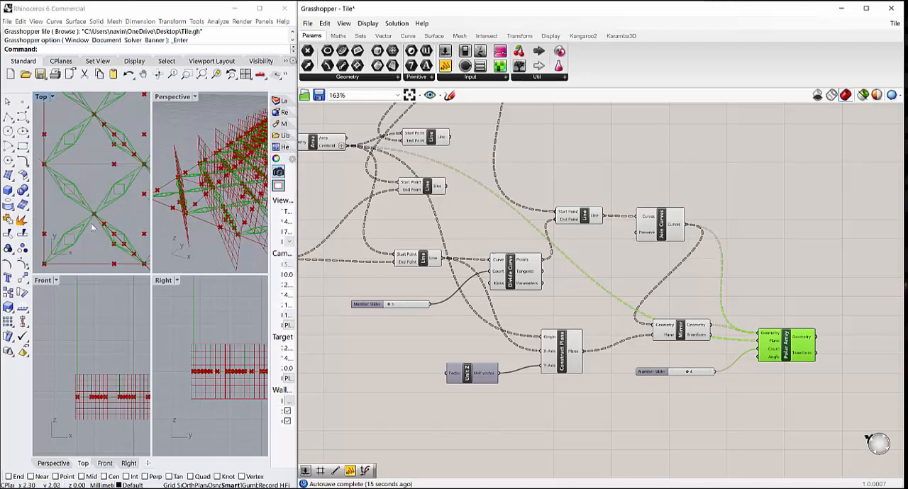
scroll(90, 234, down, 6)
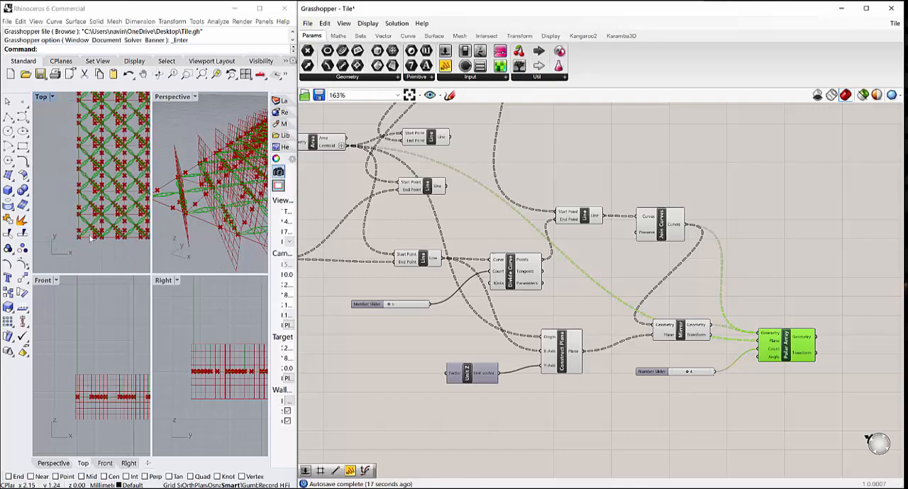
scroll(97, 238, up, 4)
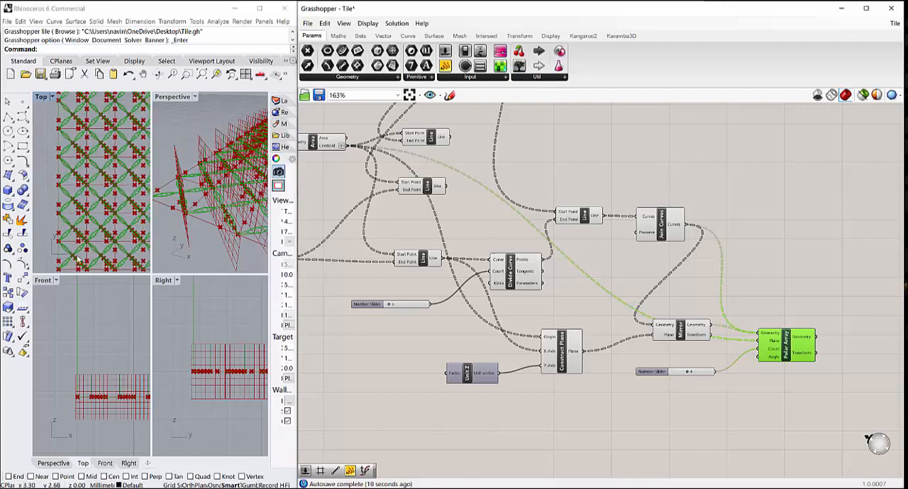
scroll(78, 261, up, 4)
scroll(78, 261, down, 4)
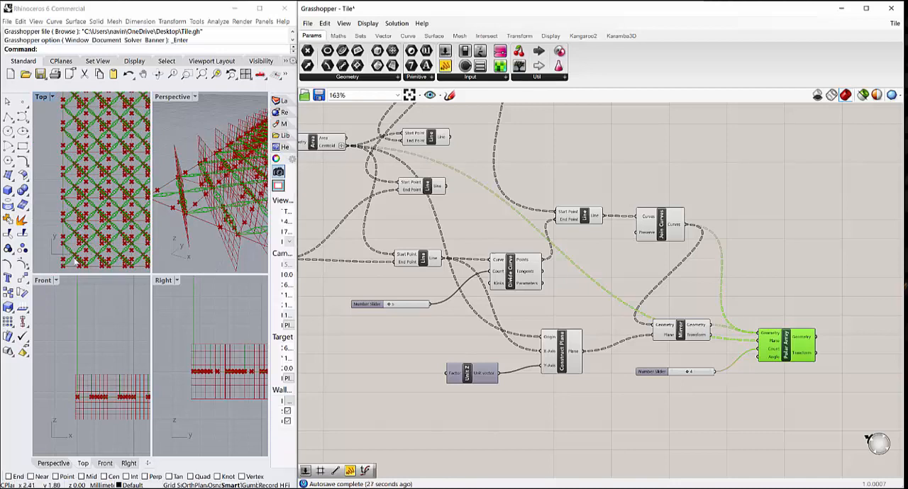
scroll(78, 261, up, 2)
scroll(89, 239, down, 3)
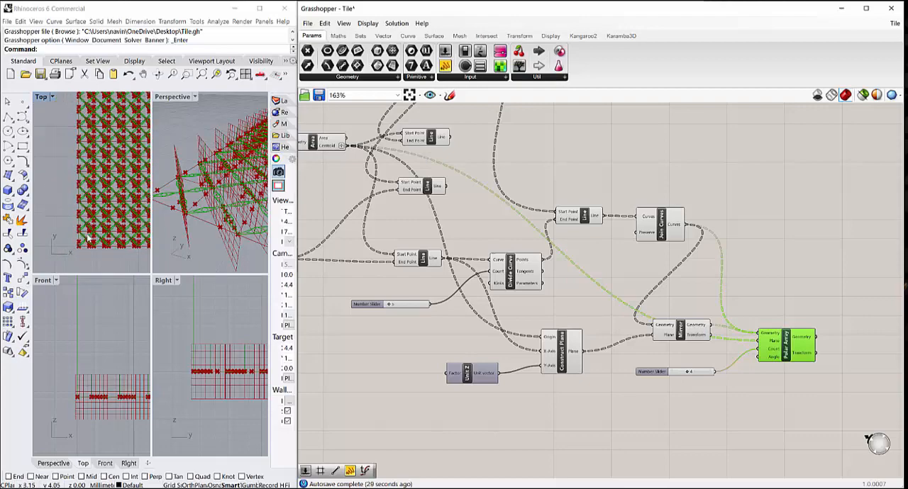
scroll(91, 239, down, 3)
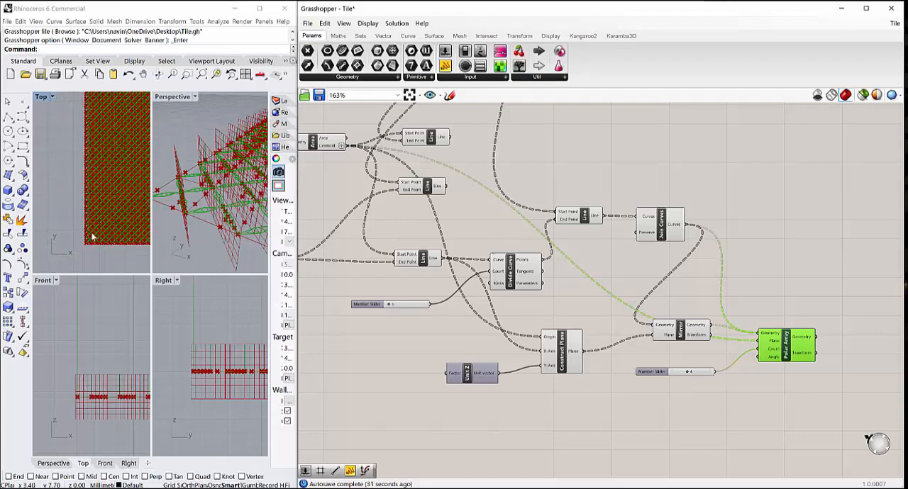
scroll(92, 239, up, 2)
Step: Set the number slider feeding the Square grid's Extent X to 1
scroll(778, 374, down, 4)
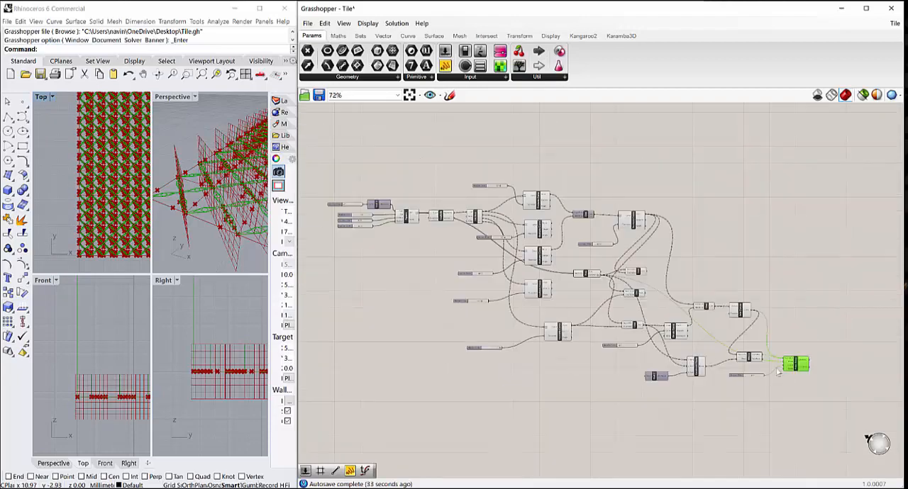
scroll(397, 218, up, 10)
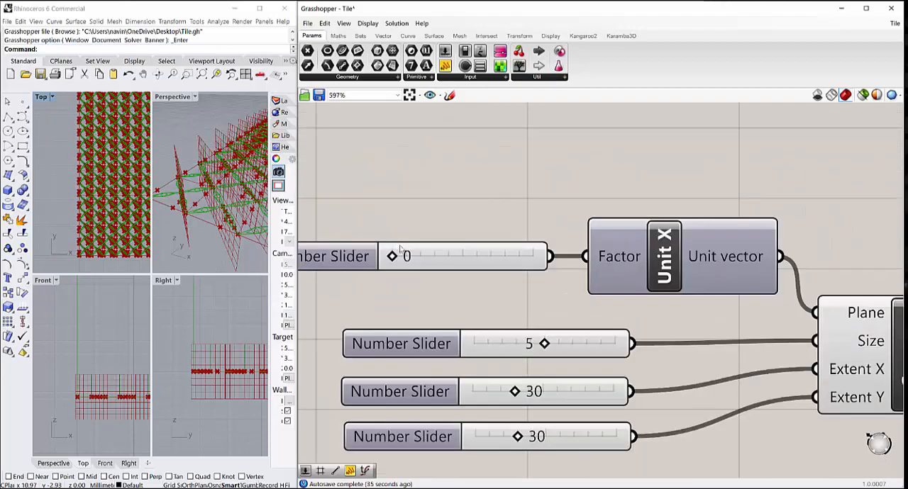
scroll(443, 255, down, 3)
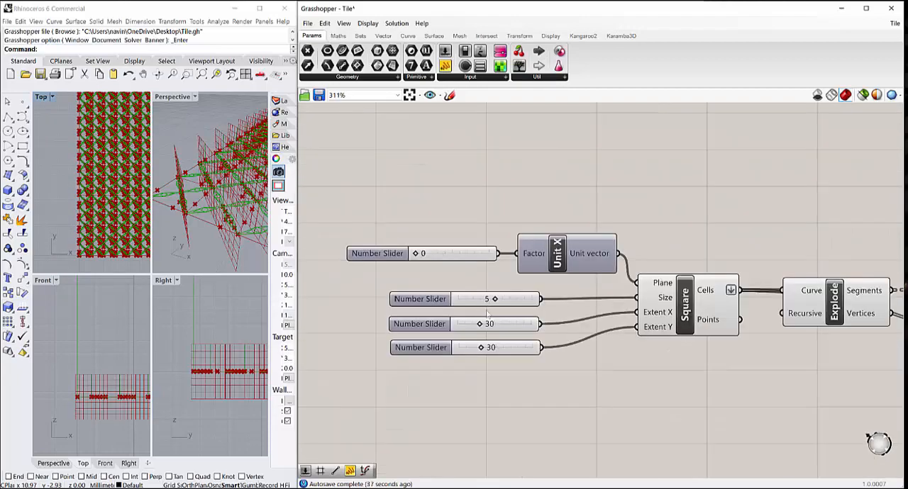
drag(481, 326, 460, 331)
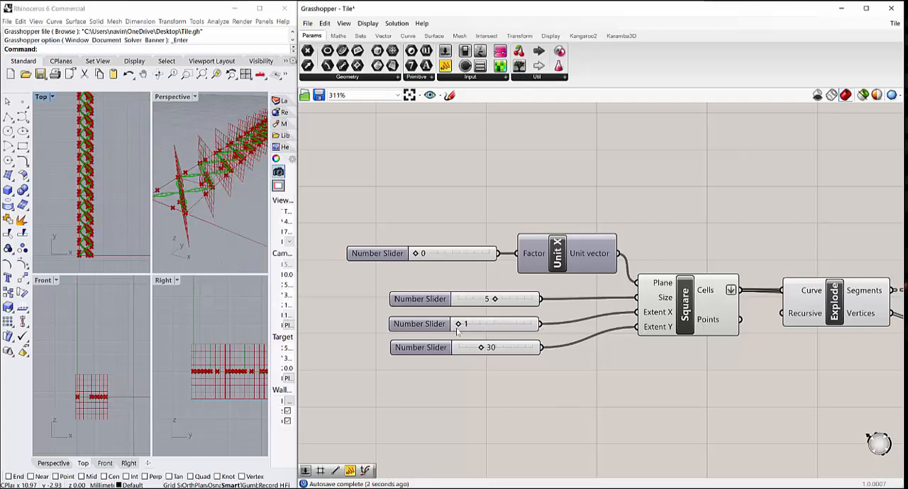
Step: Examine the arrayed curves along the tile column in the Top viewport and review the component graph that generates them
scroll(86, 224, up, 3)
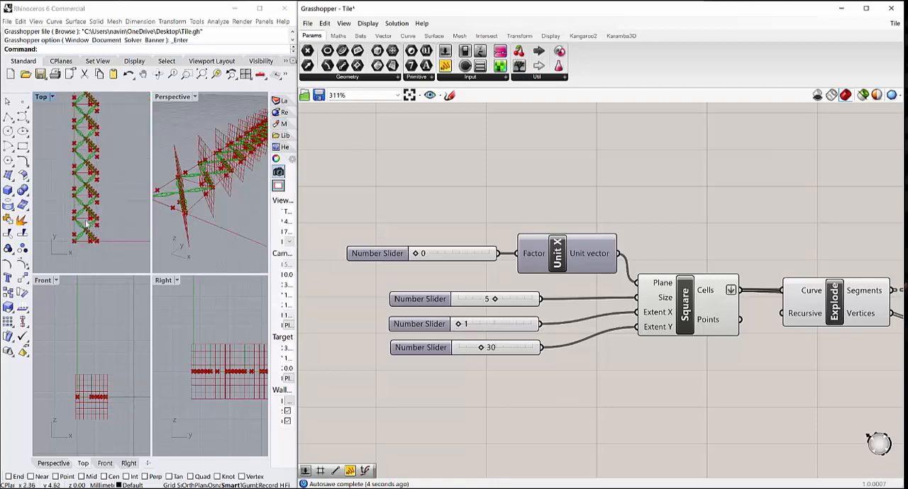
scroll(87, 224, up, 3)
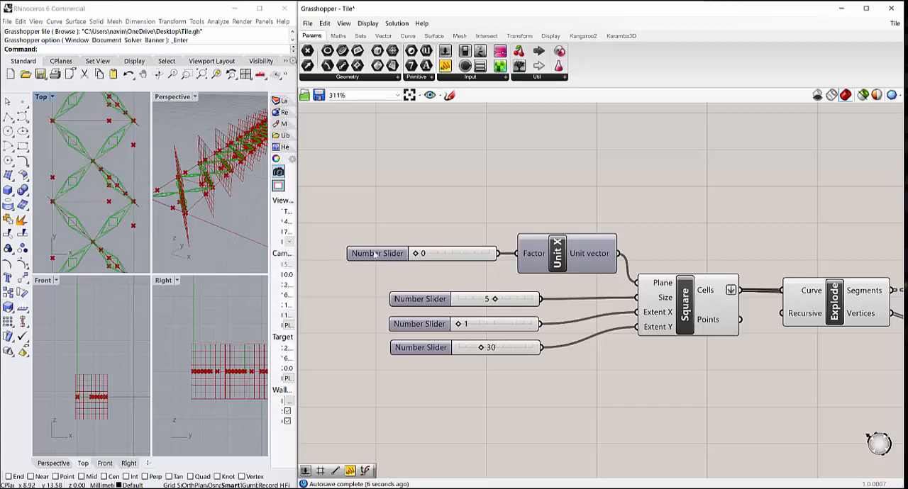
scroll(432, 250, down, 10)
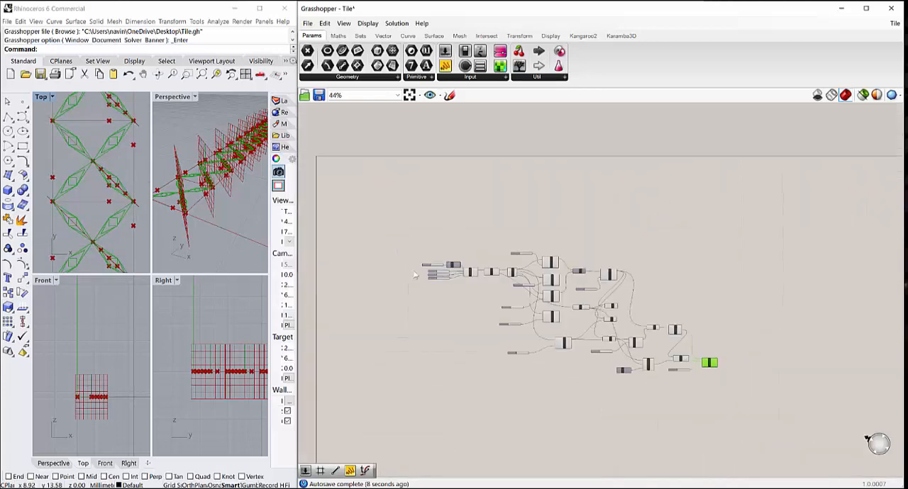
scroll(673, 329, up, 3)
scroll(475, 283, up, 5)
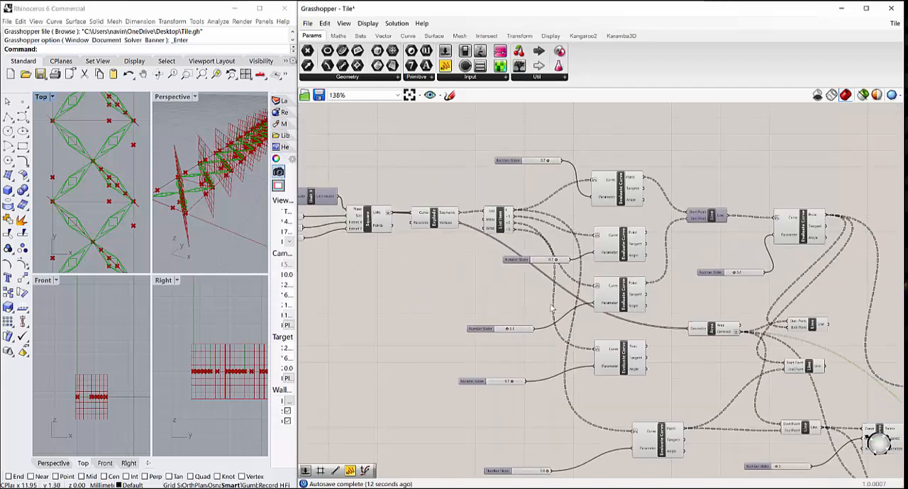
scroll(539, 206, down, 4)
scroll(83, 206, down, 5)
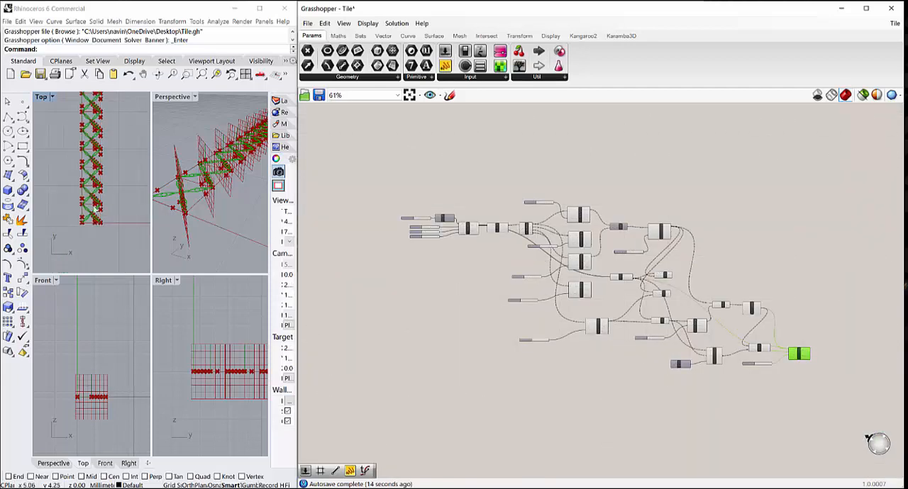
scroll(80, 198, up, 5)
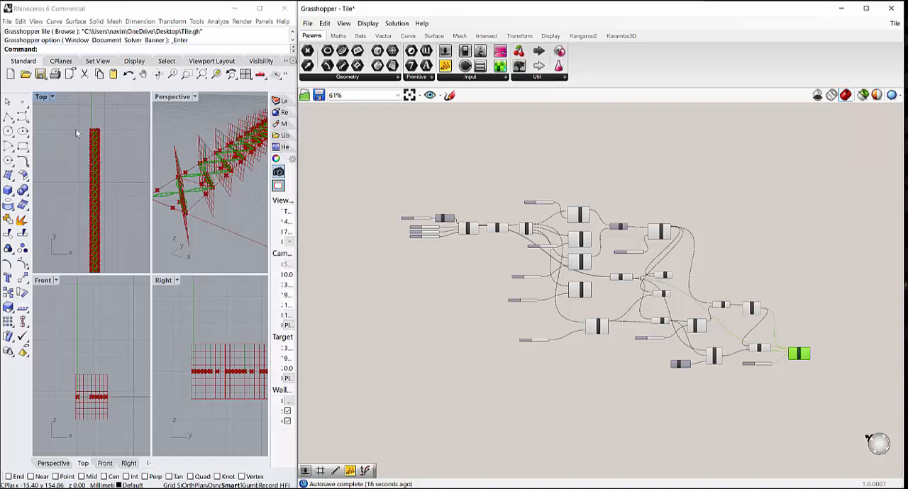
scroll(97, 155, down, 5)
scroll(110, 256, down, 4)
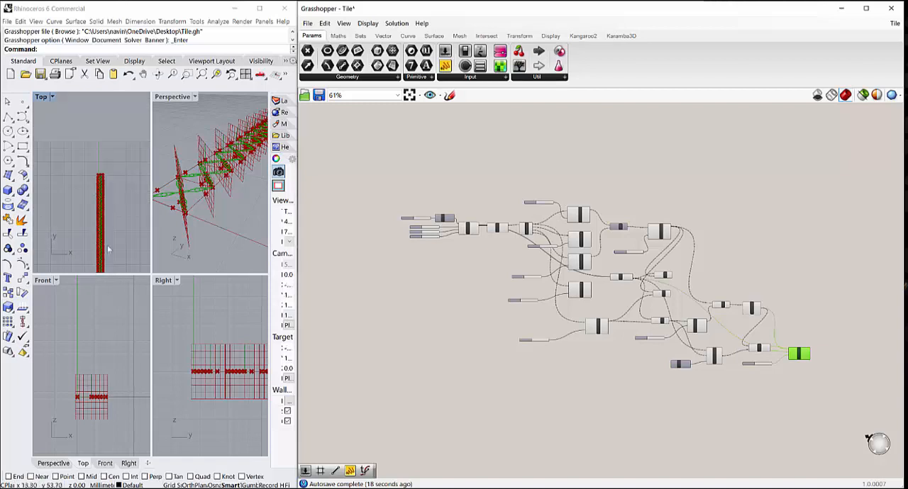
scroll(115, 264, up, 7)
scroll(110, 261, up, 5)
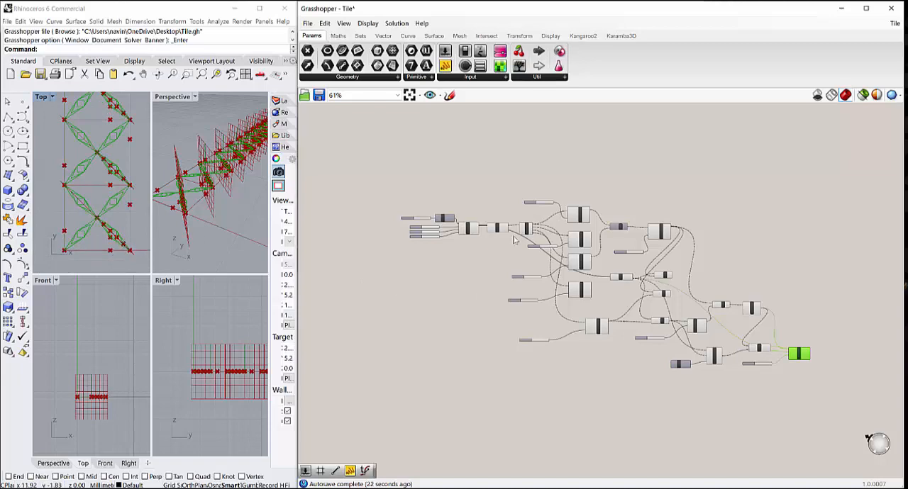
Step: Locate and select the number slider feeding Polar Array's Count input
scroll(510, 234, up, 4)
scroll(548, 256, up, 1)
scroll(496, 242, down, 6)
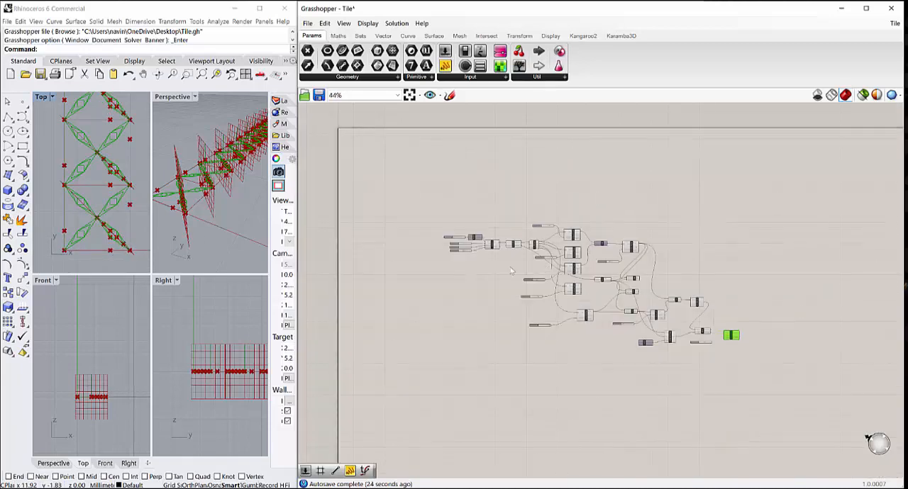
scroll(693, 314, up, 2)
scroll(694, 316, up, 2)
scroll(716, 380, up, 8)
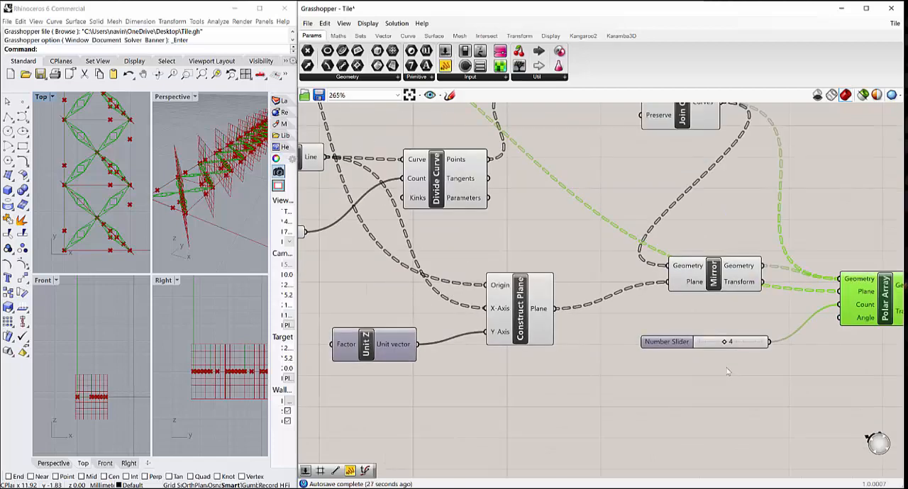
click(688, 340)
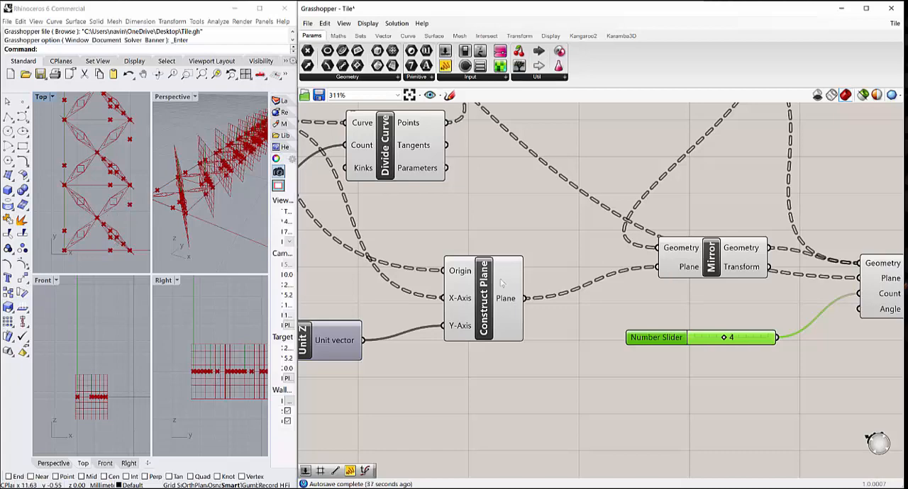
Step: Lower the number slider feeding Divide Curve's Count input to 0
scroll(502, 283, down, 4)
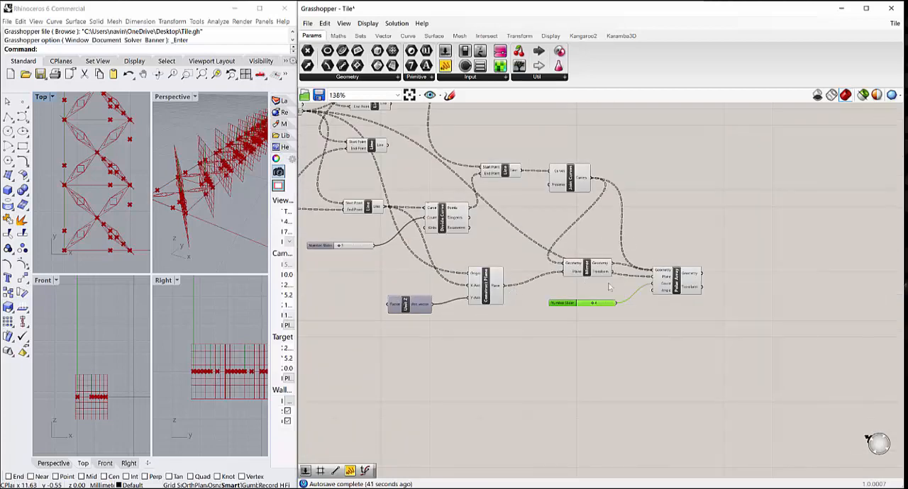
scroll(610, 287, down, 3)
scroll(457, 261, up, 3)
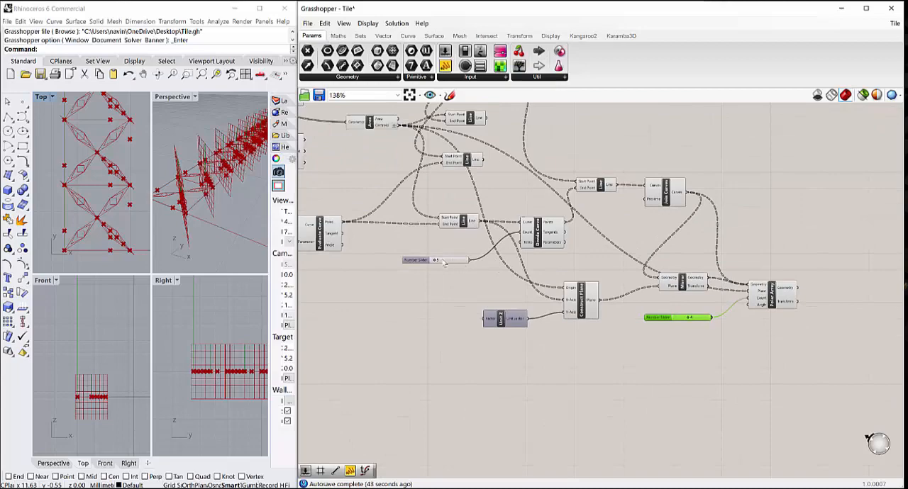
scroll(444, 263, up, 5)
drag(442, 265, 439, 265)
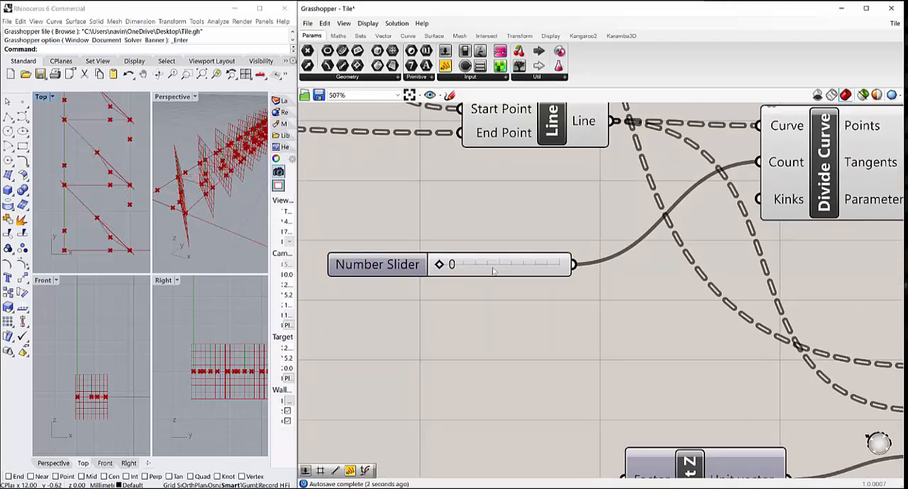
Step: Raise Divide Curve's Count slider to 30 and inspect the subdivided star lines in the Top viewport
scroll(576, 267, up, 2)
drag(381, 274, 416, 271)
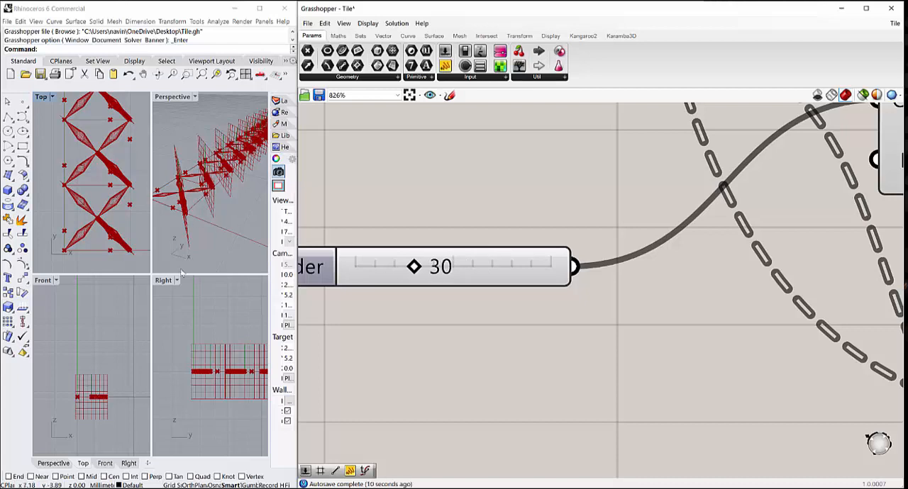
scroll(77, 236, up, 11)
scroll(81, 231, down, 8)
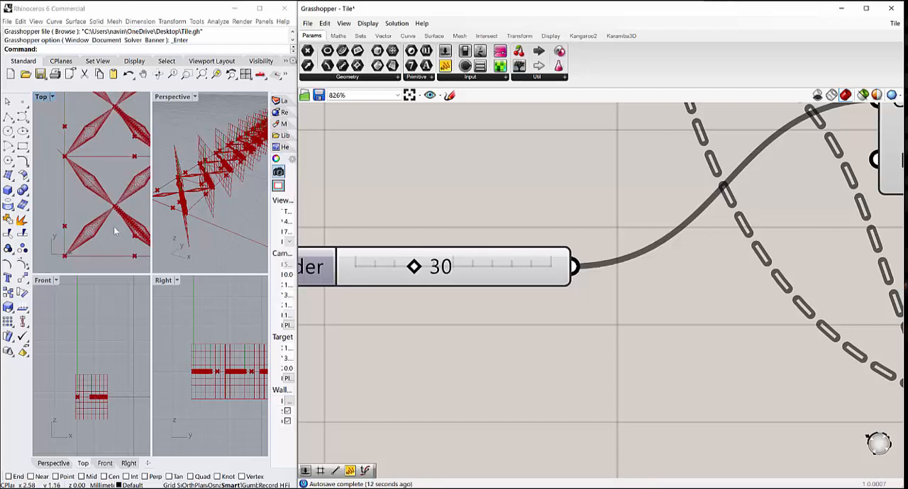
Step: Return Divide Curve's Count slider to 0
scroll(123, 234, down, 5)
drag(412, 267, 350, 270)
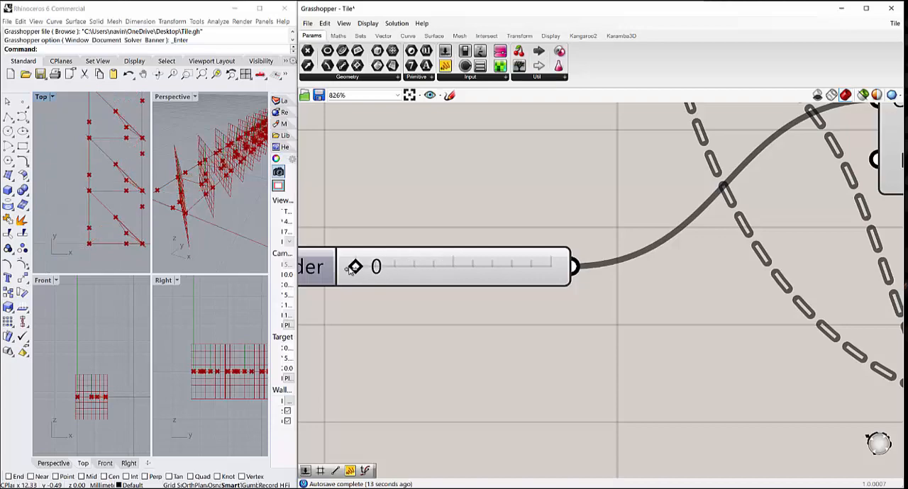
Step: Move the number slider feeding Divide Curve's Count input to the empty canvas area beyond the Polar Array end of the definition
scroll(435, 222, down, 7)
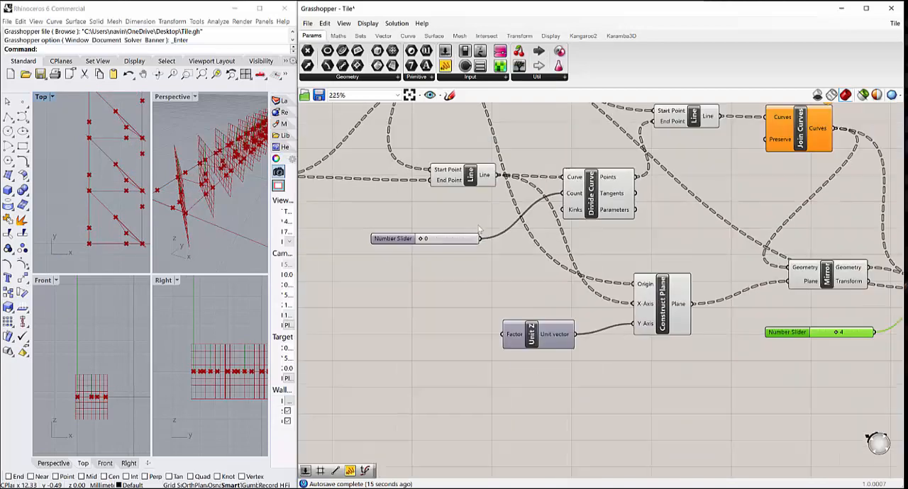
scroll(454, 241, up, 3)
click(458, 244)
scroll(525, 310, down, 5)
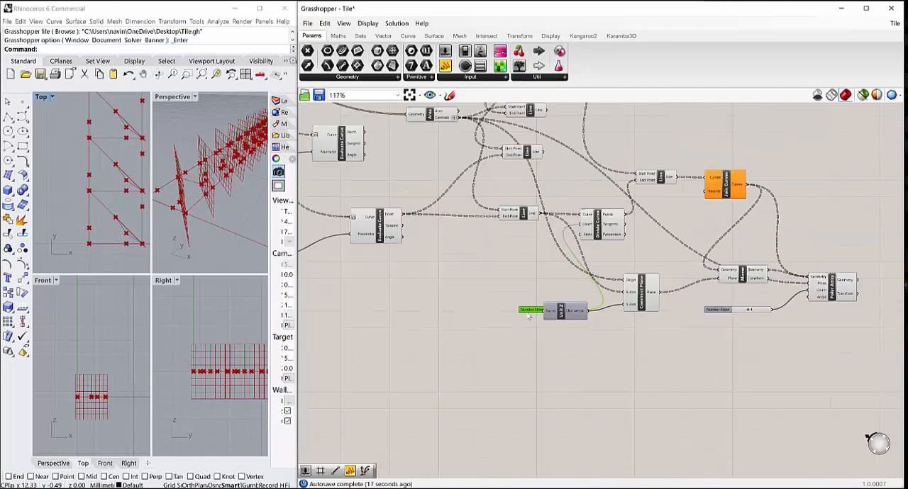
drag(516, 307, 700, 186)
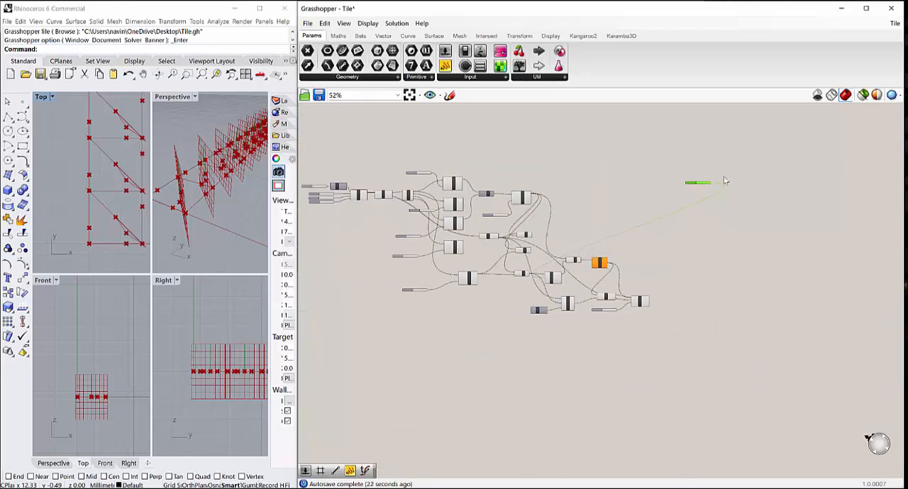
scroll(720, 188, up, 7)
scroll(710, 195, down, 4)
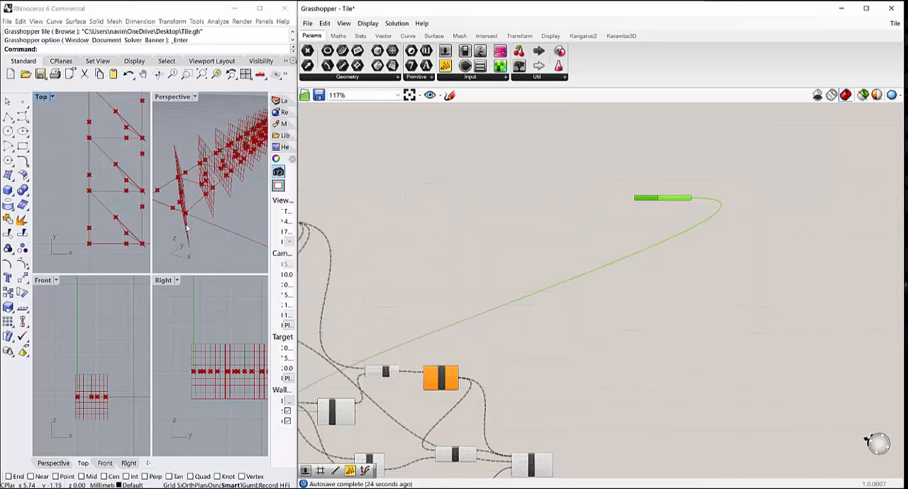
click(478, 249)
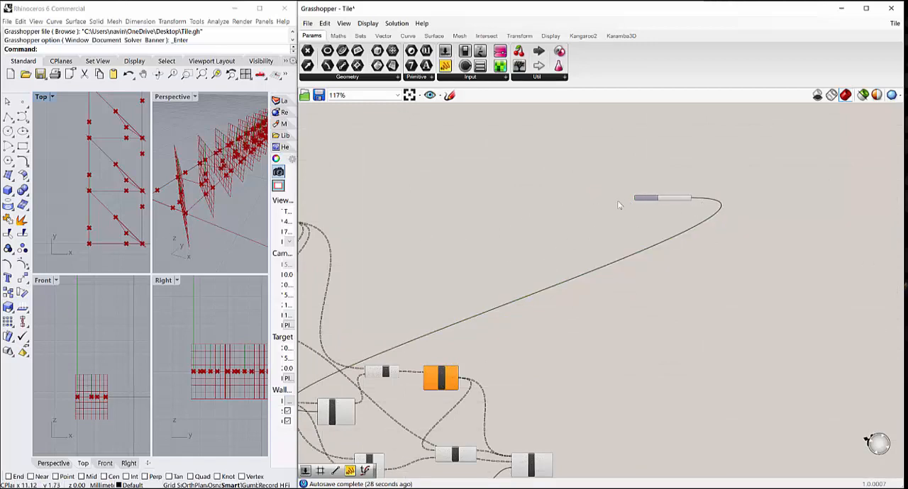
Step: Set Divide Curve's Count slider to 1 and inspect the star lines in the Top viewport
scroll(640, 195, up, 5)
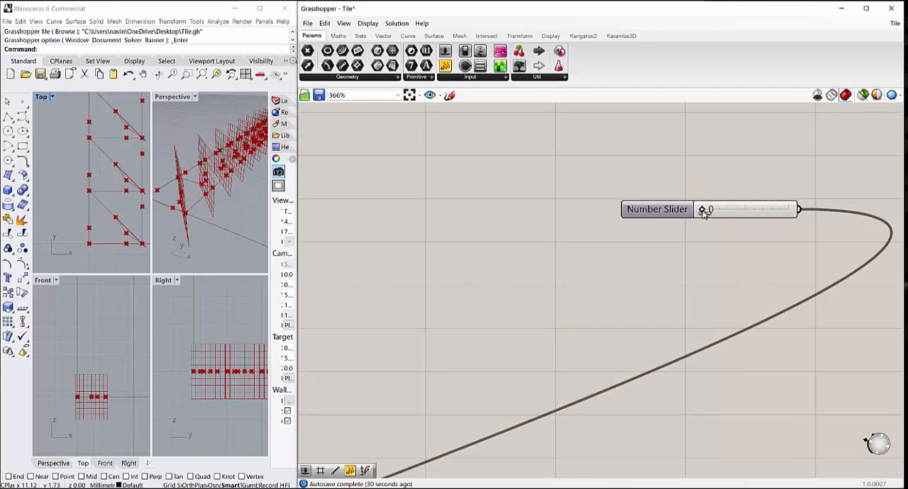
drag(704, 213, 706, 214)
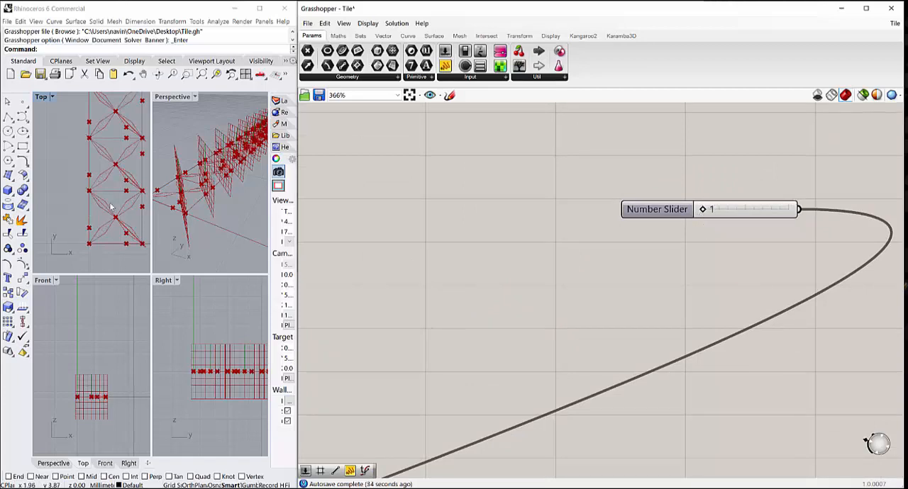
scroll(467, 266, down, 4)
scroll(467, 265, down, 7)
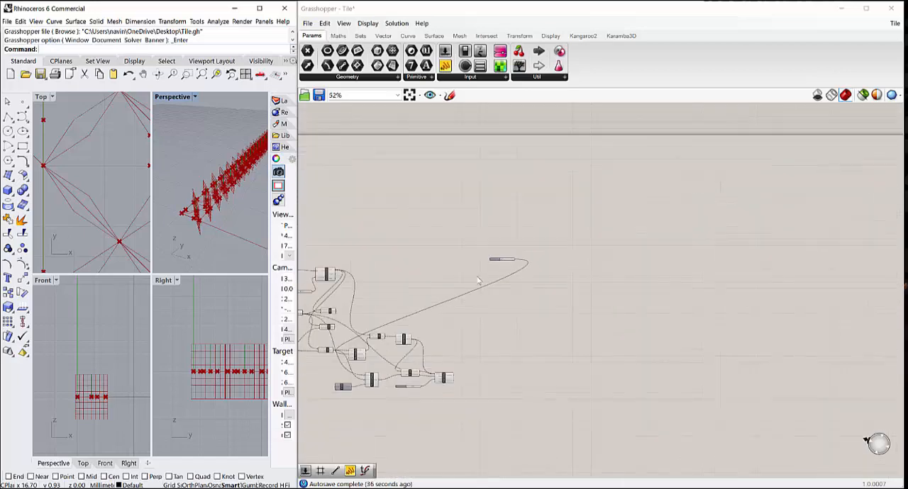
Step: Select all components of the tile definition except the relocated slider and disable their preview
scroll(425, 305, up, 3)
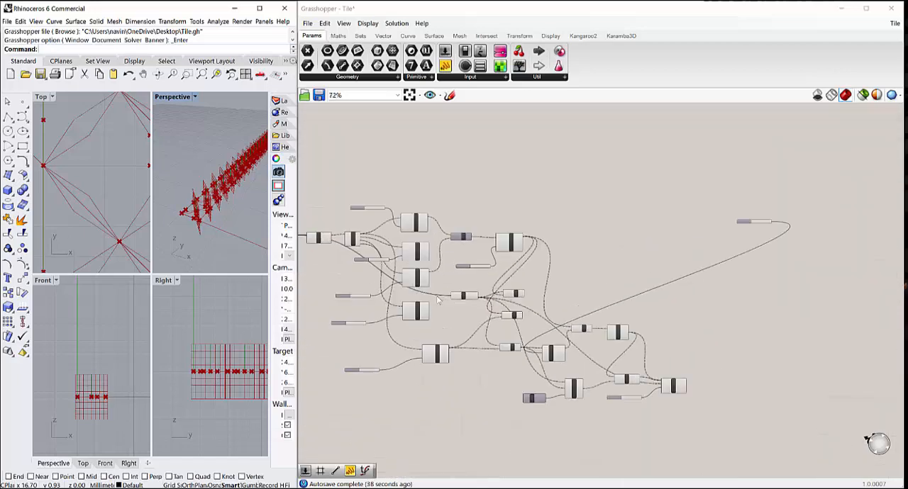
scroll(451, 300, down, 5)
drag(350, 250, 544, 374)
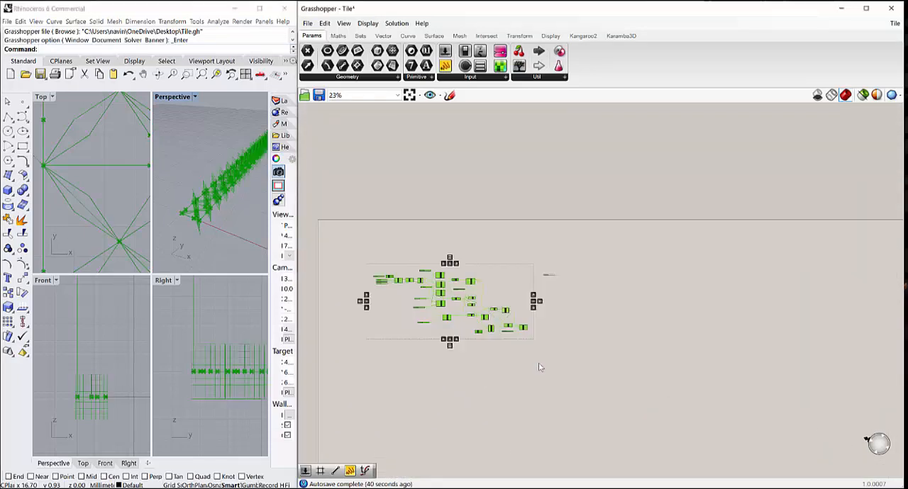
middle_click(524, 331)
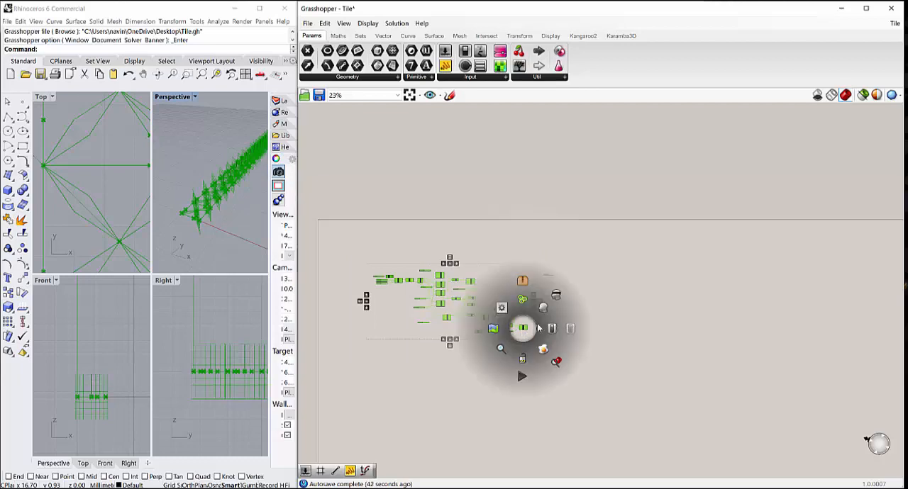
click(557, 297)
scroll(499, 320, up, 3)
click(589, 348)
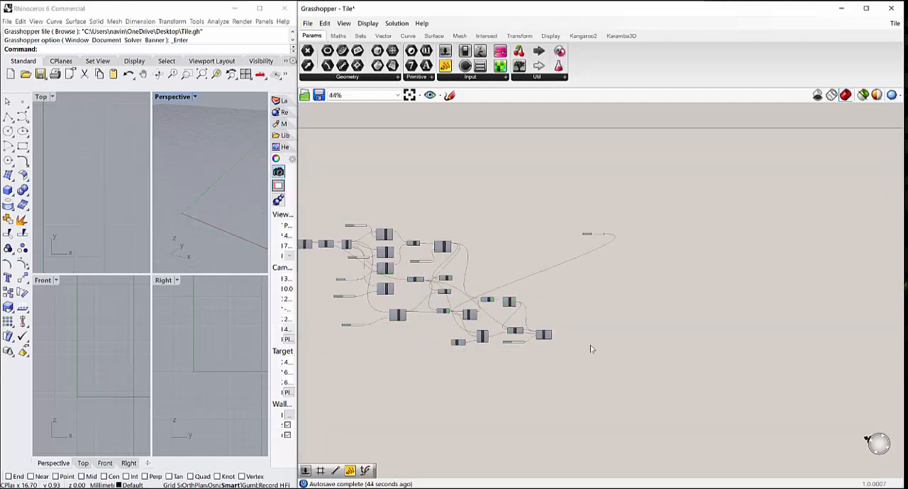
Step: Enable the preview of the Polar Array component only
scroll(590, 348, up, 4)
click(567, 344)
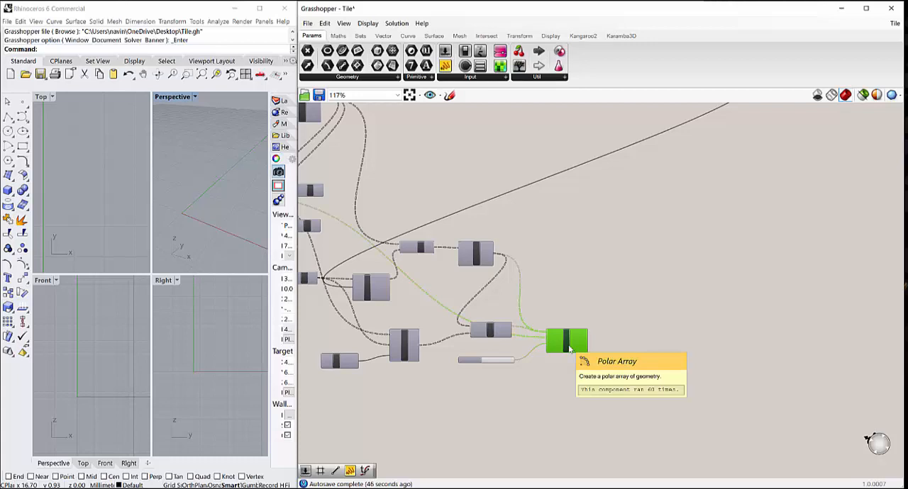
middle_click(567, 349)
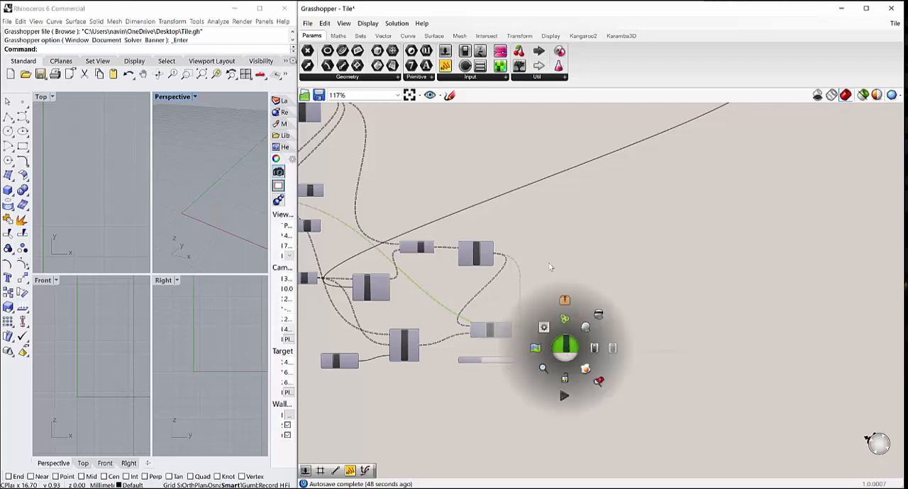
scroll(566, 346, up, 3)
middle_click(561, 346)
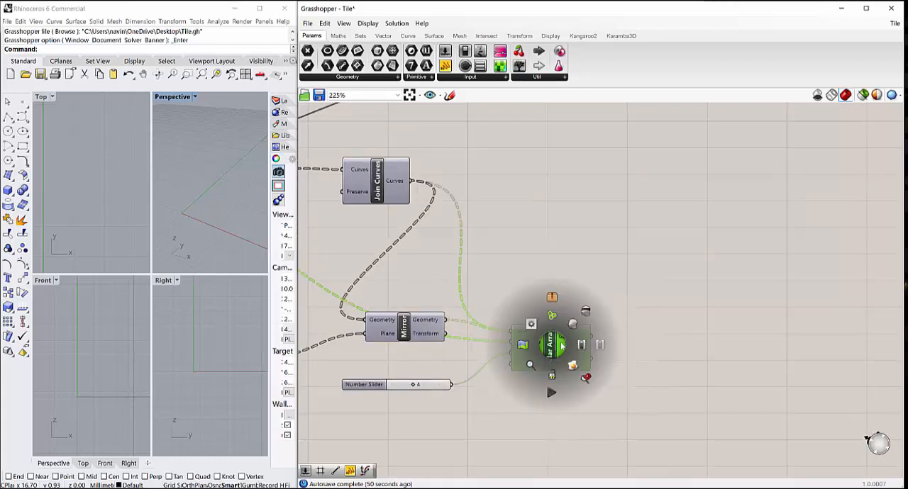
click(573, 325)
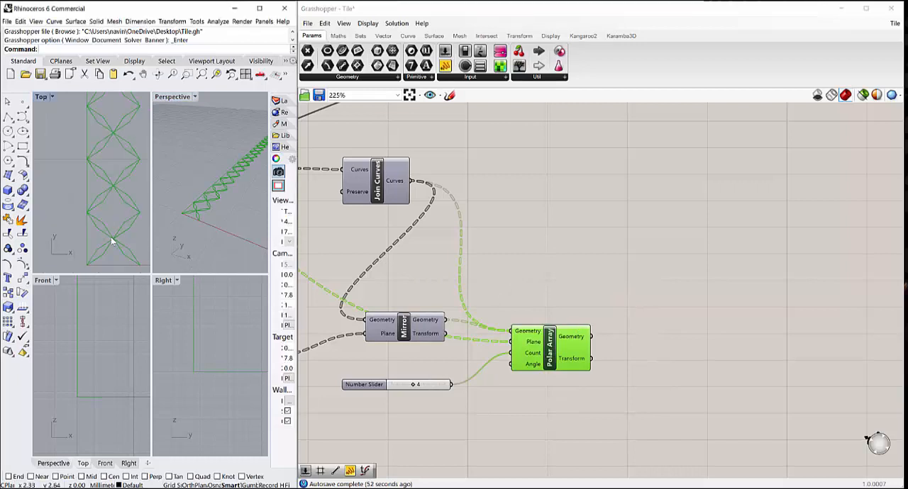
click(575, 272)
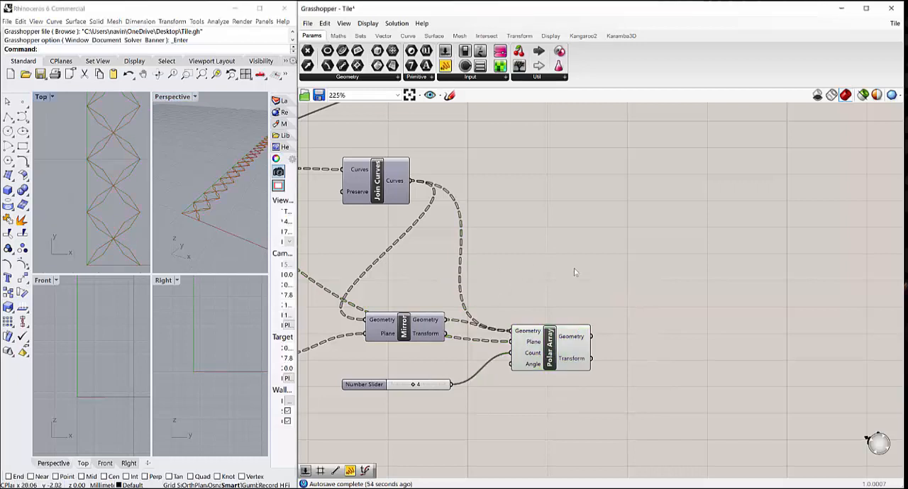
Step: Inspect the isolated star pattern along the whole tile strip in the Top viewport
scroll(94, 162, up, 5)
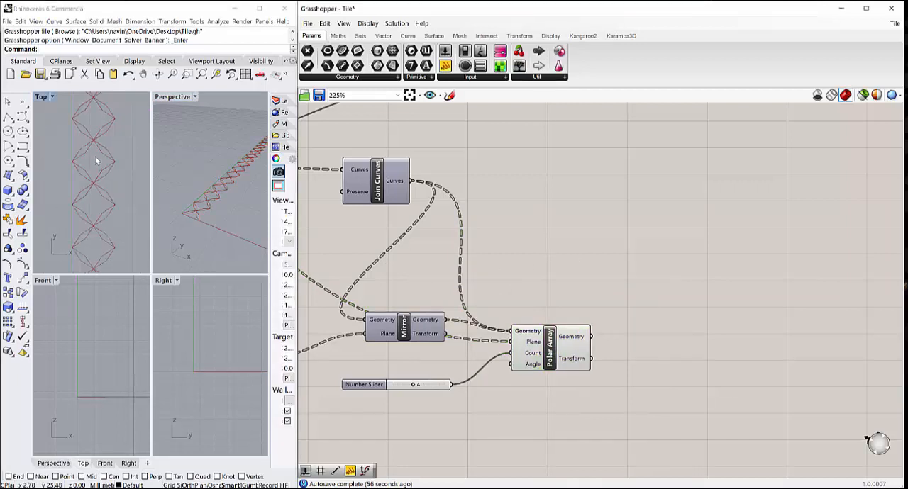
scroll(103, 213, down, 8)
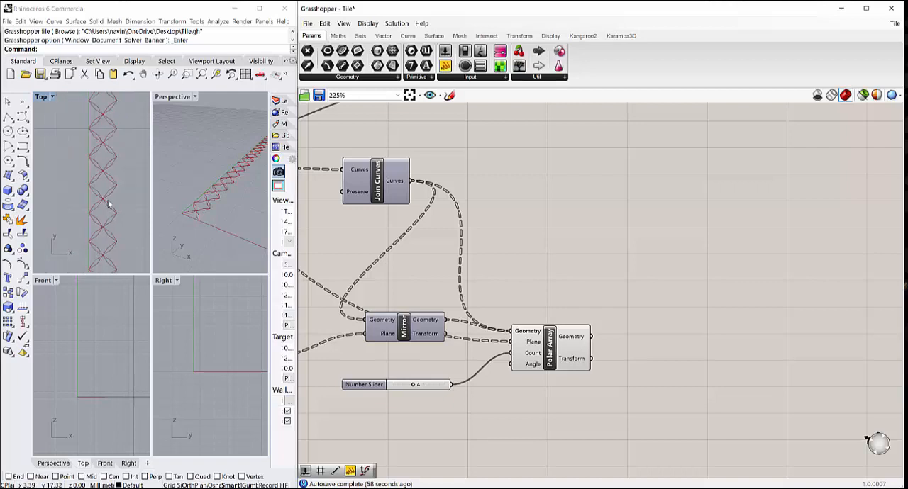
scroll(105, 215, up, 5)
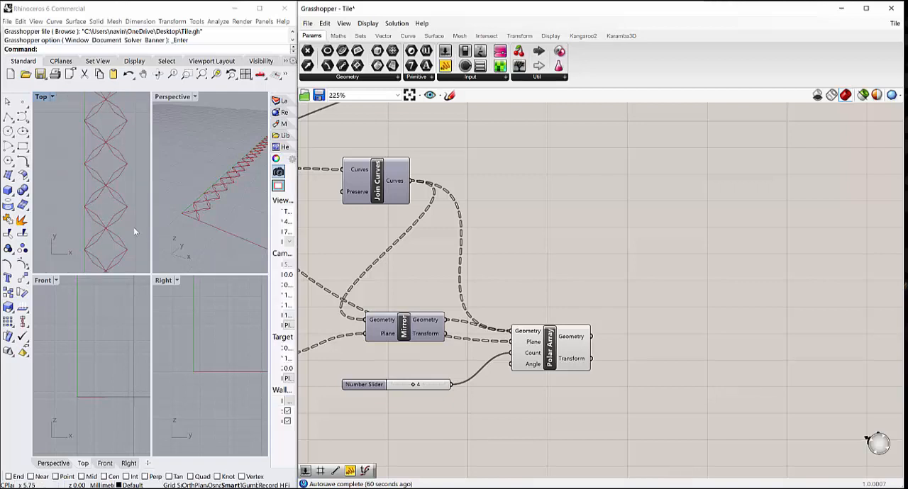
scroll(133, 231, down, 3)
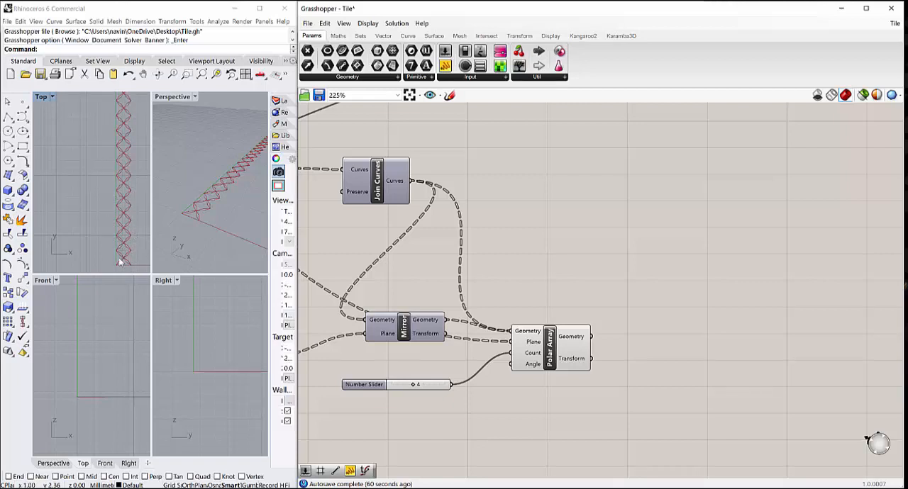
scroll(89, 250, down, 7)
scroll(112, 256, up, 5)
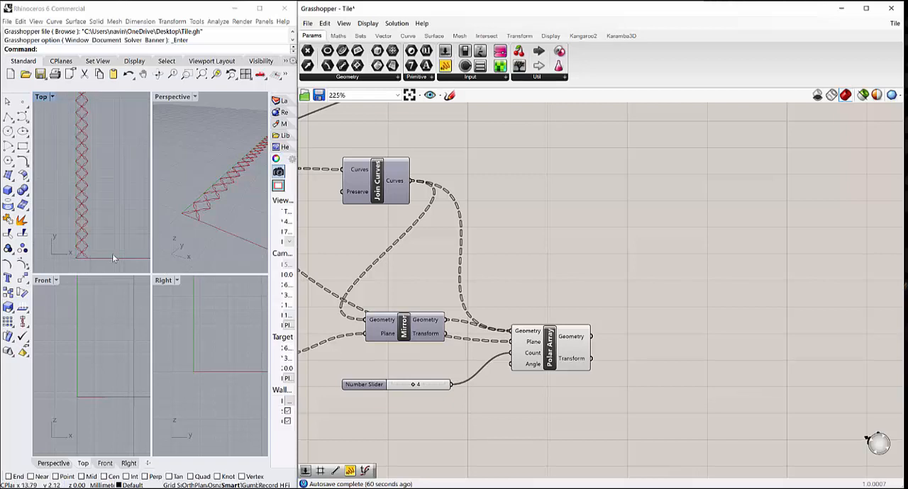
scroll(81, 247, down, 3)
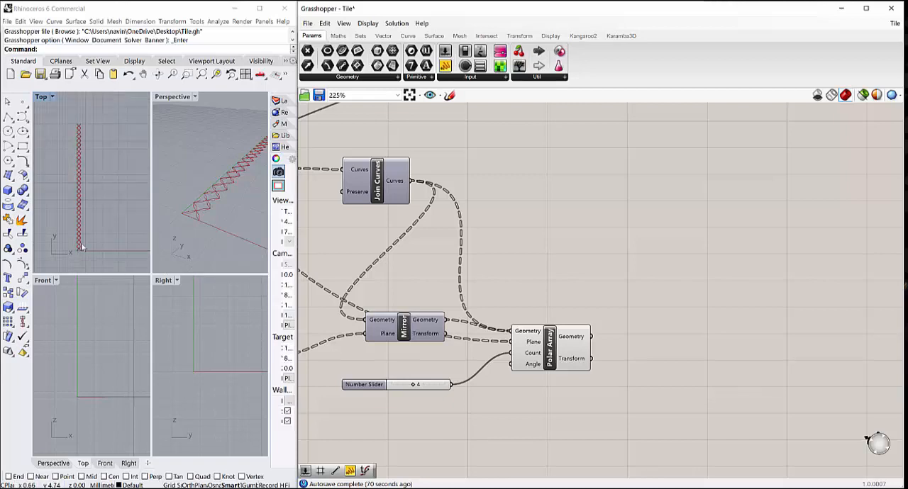
Step: Set the Parameter slider of the Evaluate Curve that is fed by the Line component to 0.5
scroll(371, 272, down, 10)
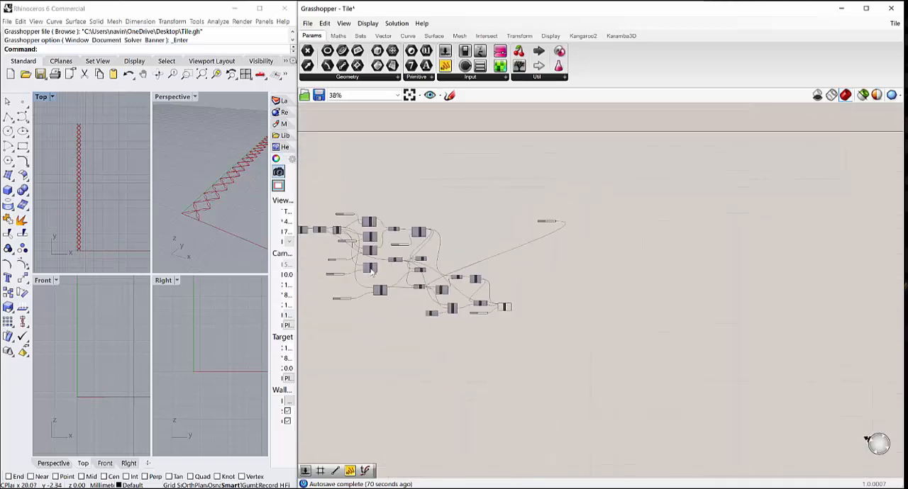
scroll(544, 220, up, 8)
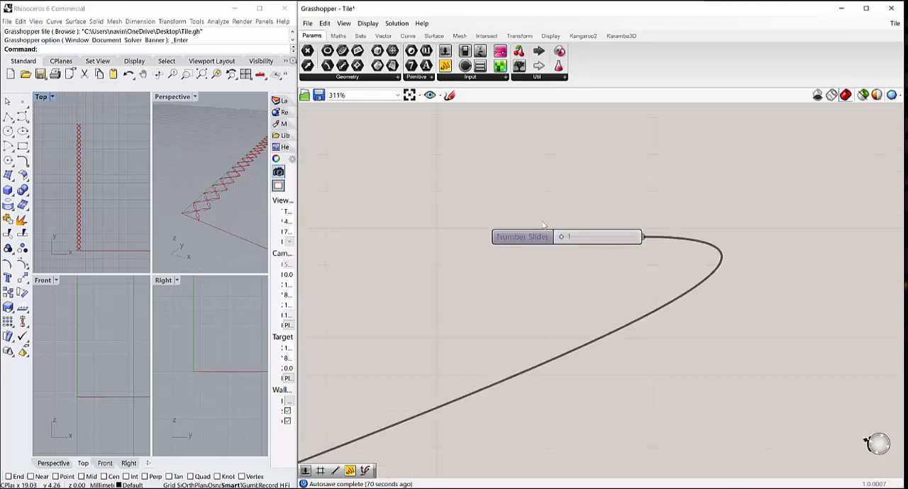
scroll(573, 239, down, 3)
scroll(568, 248, down, 6)
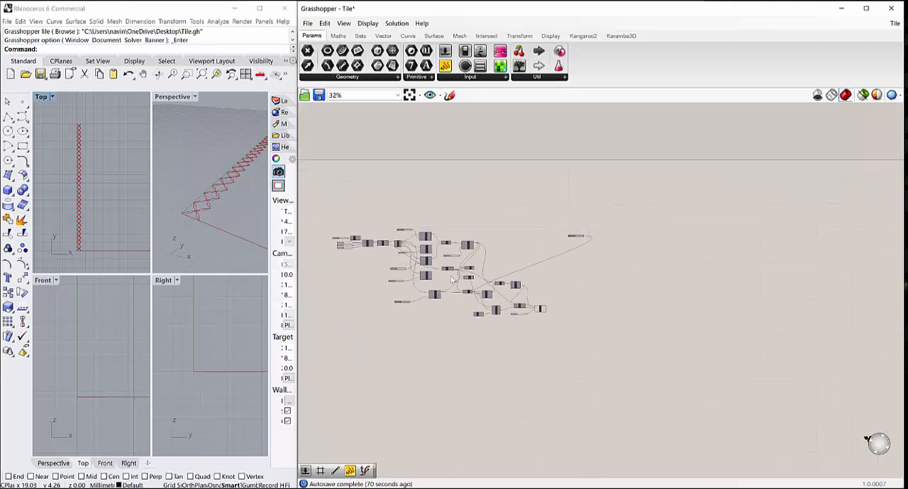
scroll(355, 253, up, 6)
scroll(78, 244, up, 8)
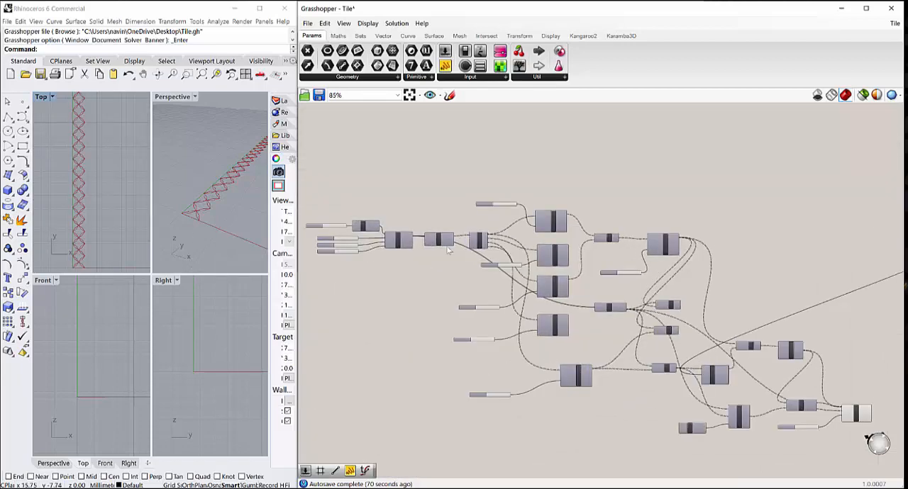
scroll(546, 300, up, 3)
scroll(96, 268, up, 5)
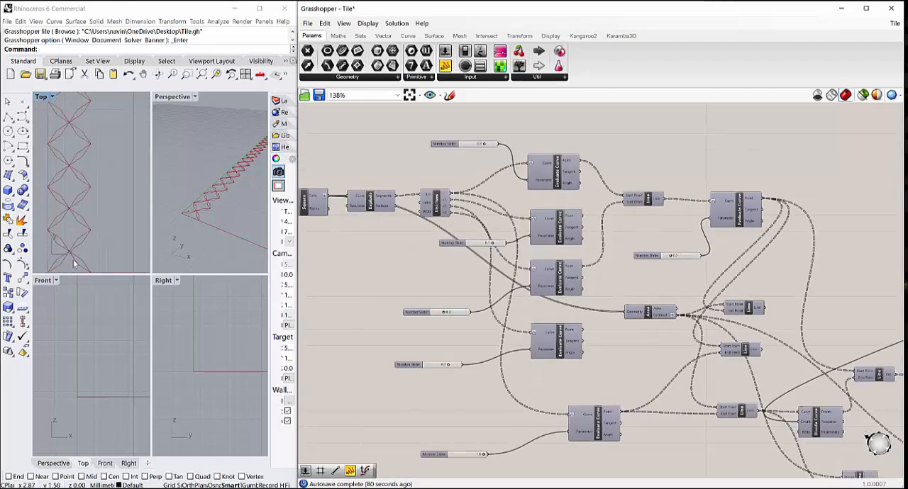
scroll(100, 263, up, 1)
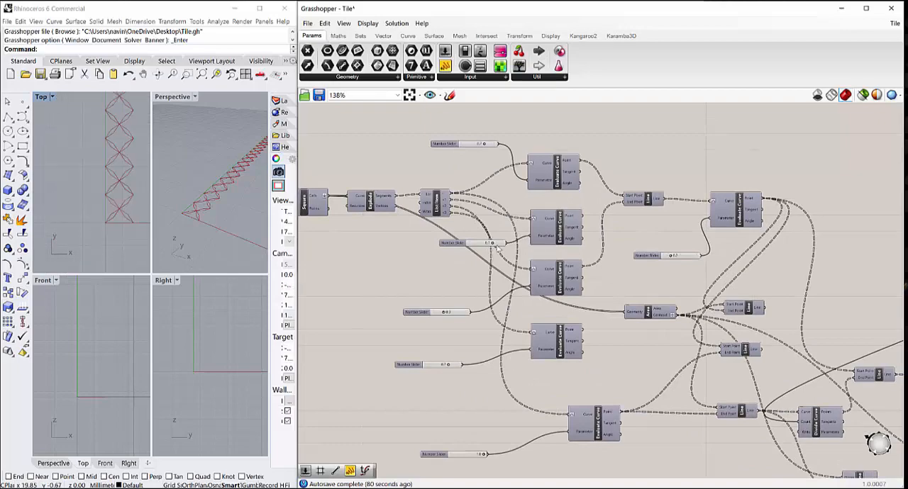
scroll(499, 246, up, 3)
scroll(501, 264, down, 1)
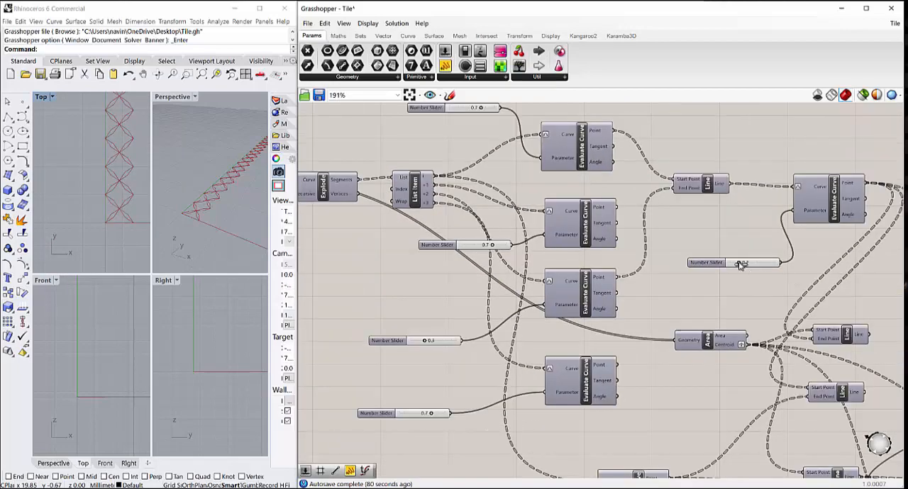
mouse_move(739, 262)
mouse_down()
mouse_move(777, 266)
mouse_move(753, 267)
mouse_up()
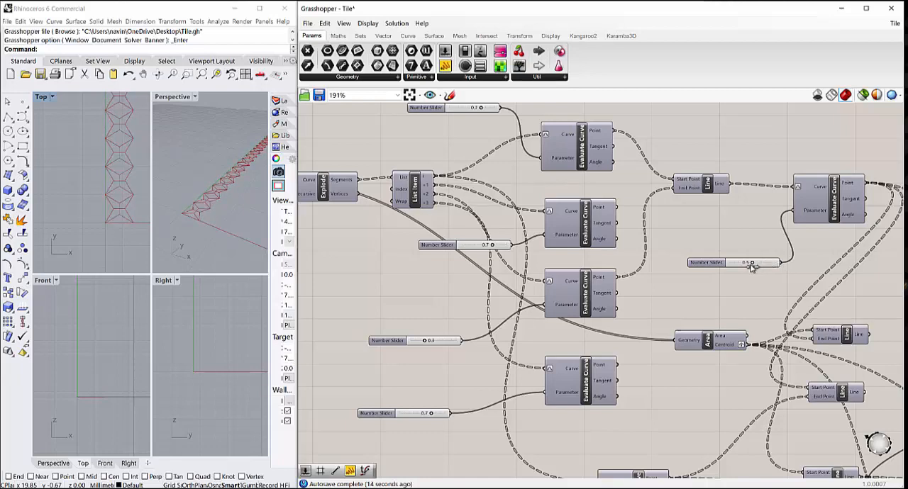
Step: Test the line's Evaluate Curve Parameter slider at 0.0 and 0.1, and set it to 0.9
scroll(752, 265, up, 4)
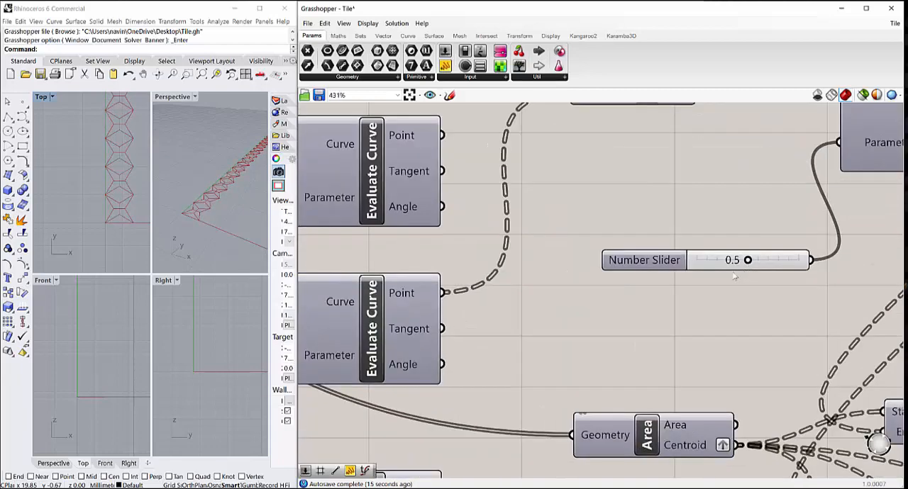
drag(749, 261, 696, 263)
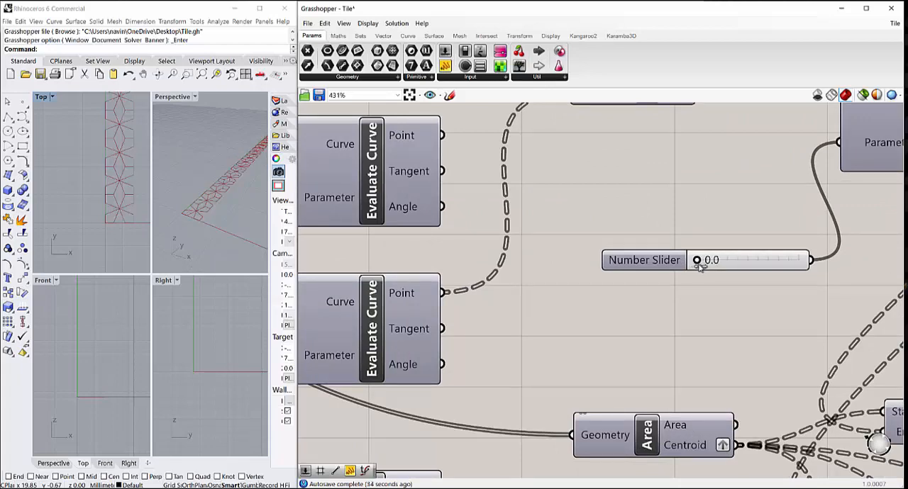
drag(699, 264, 705, 266)
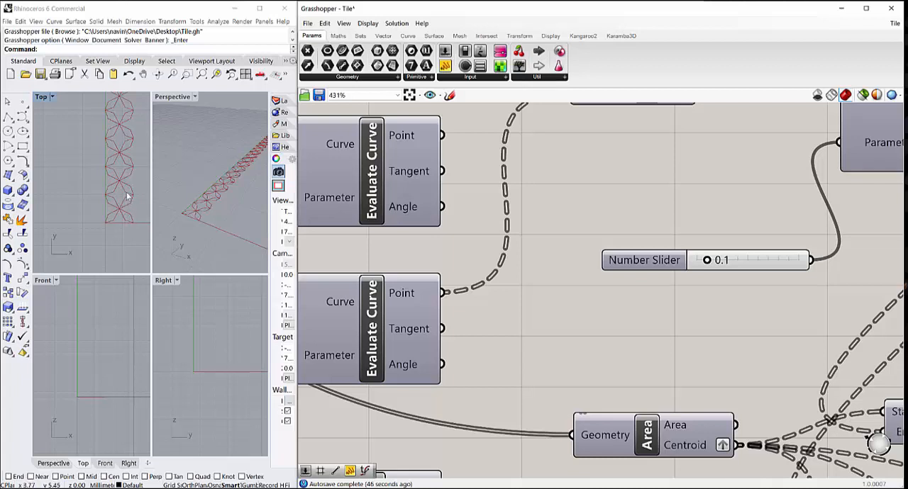
drag(707, 260, 786, 264)
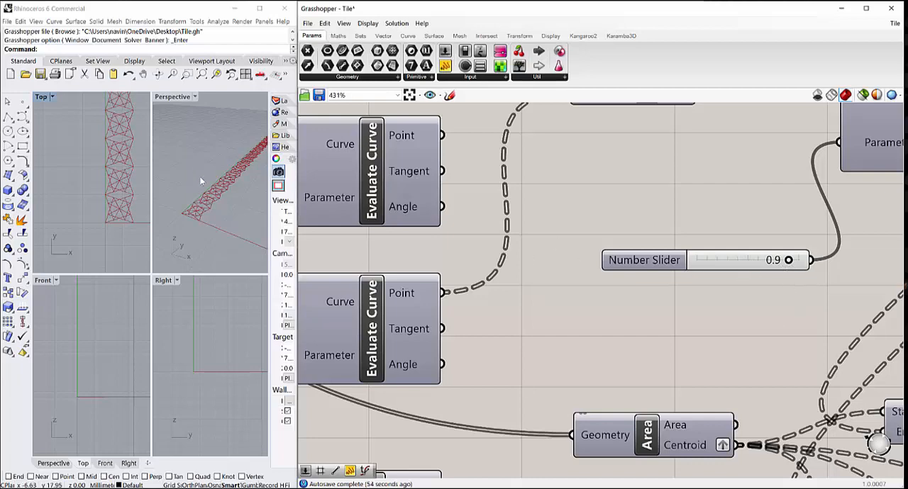
Step: Test the Parameter slider of the line's Evaluate Curve at 0.5
scroll(128, 204, up, 5)
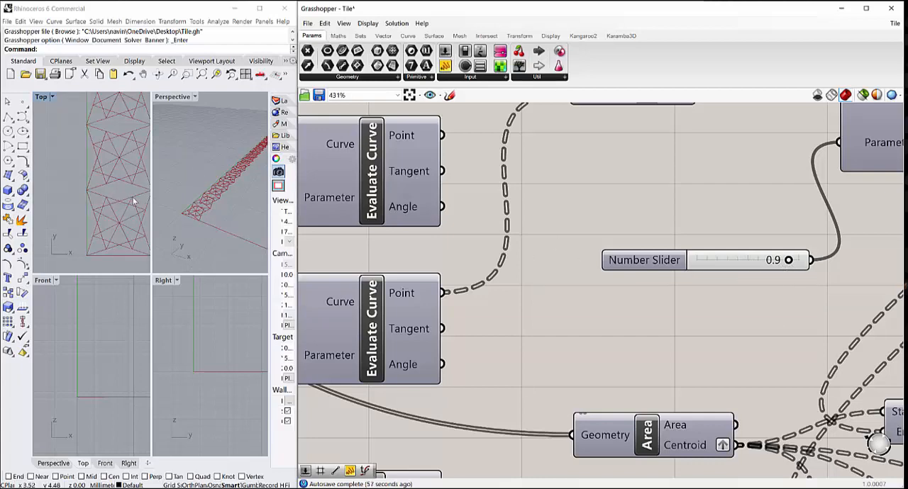
scroll(133, 210, down, 3)
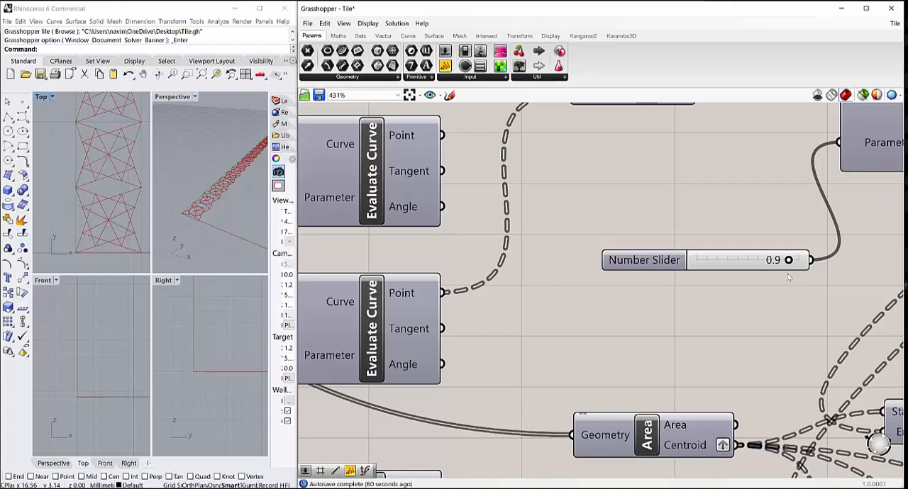
drag(788, 260, 747, 262)
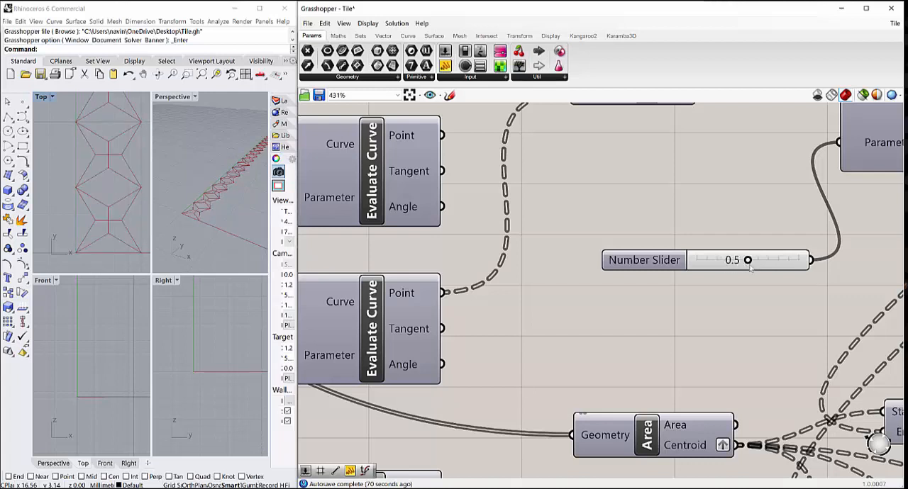
Step: Delete the Number Slider that feeds the Parameter input of the line's Evaluate Curve
scroll(767, 261, up, 3)
drag(628, 271, 551, 271)
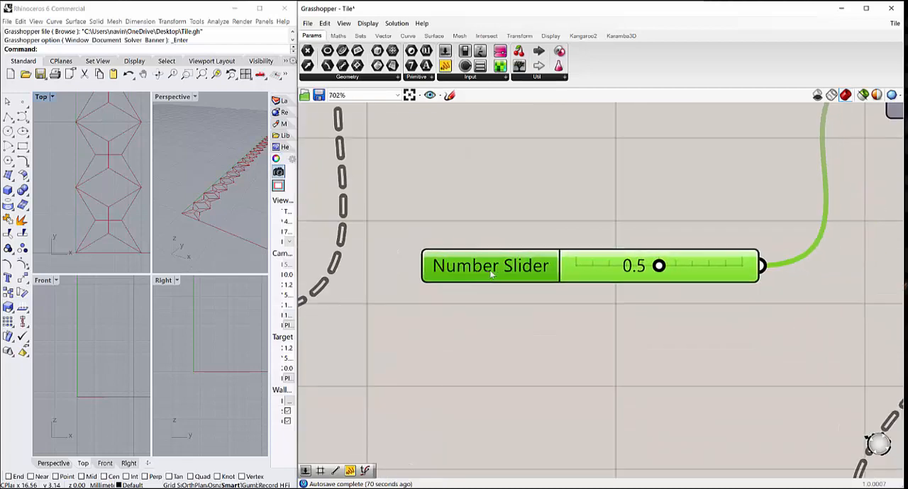
scroll(539, 266, down, 4)
scroll(638, 241, up, 2)
scroll(666, 245, up, 1)
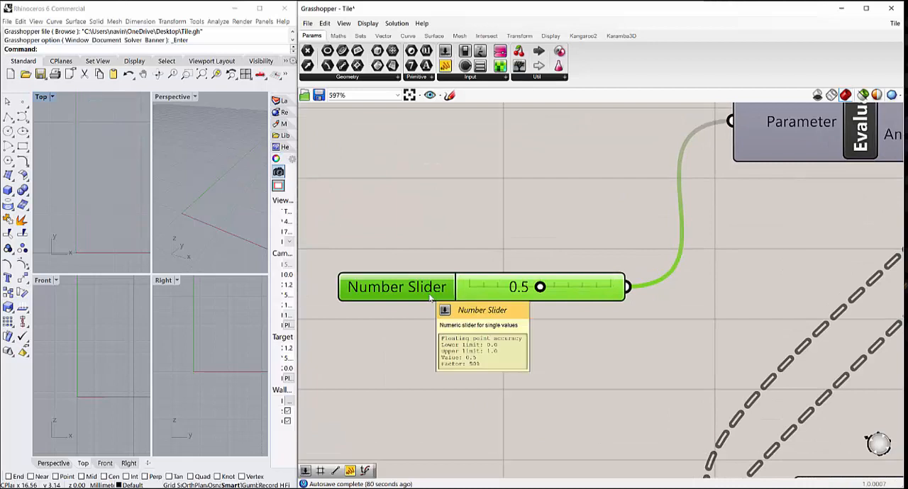
key(Delete)
Step: Add a Number Slider with the value 0.75 and connect it to the Parameter input of the line's Evaluate Curve
double_click(482, 301)
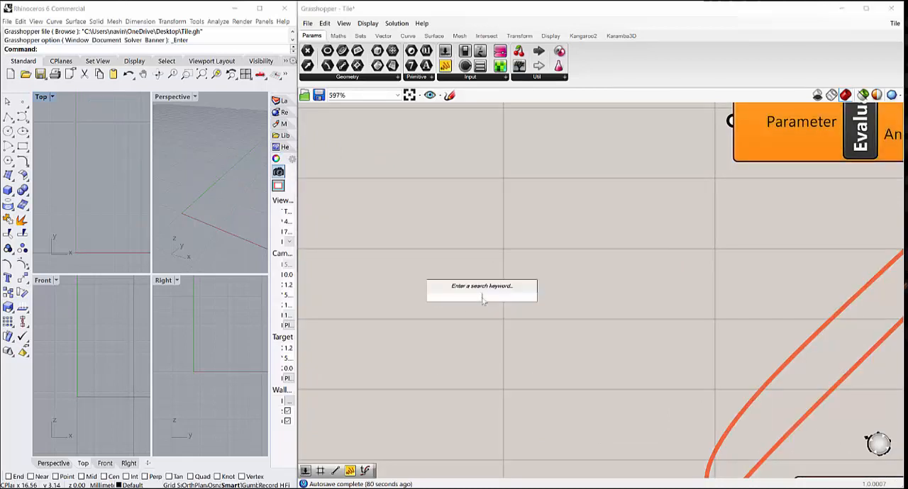
text(0)
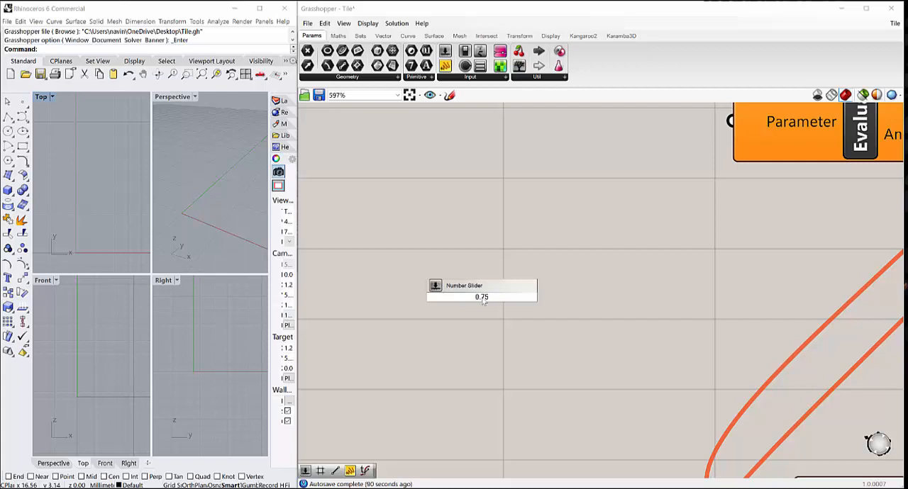
text(.75)
key(Return)
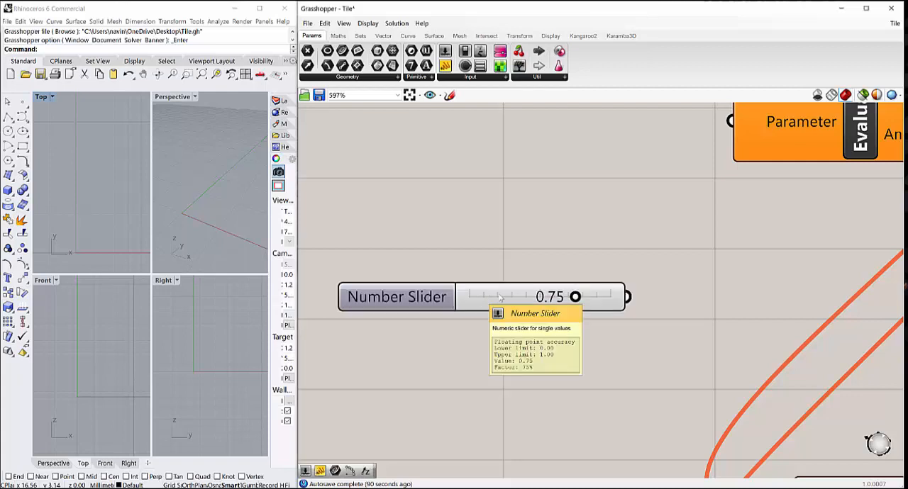
drag(637, 296, 730, 122)
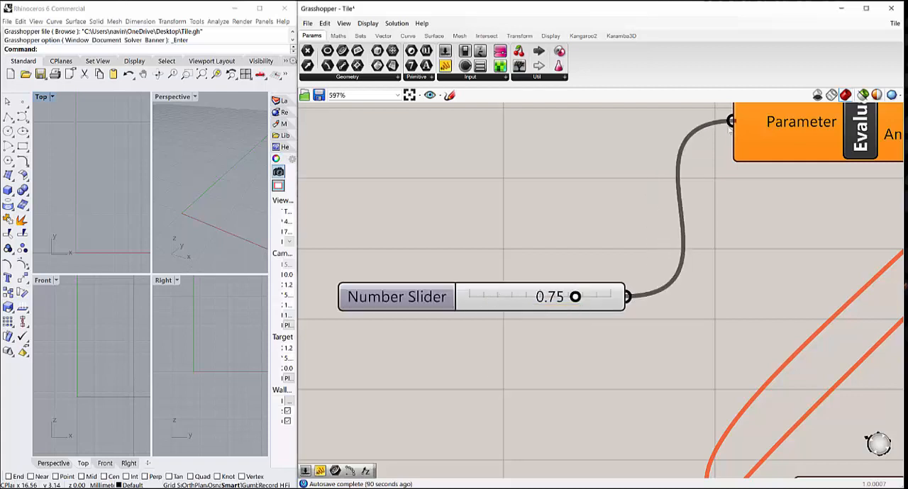
Step: Set the new Parameter slider to 0.40 and check the resulting tile pattern in the Top viewport
scroll(501, 304, down, 3)
scroll(514, 280, up, 1)
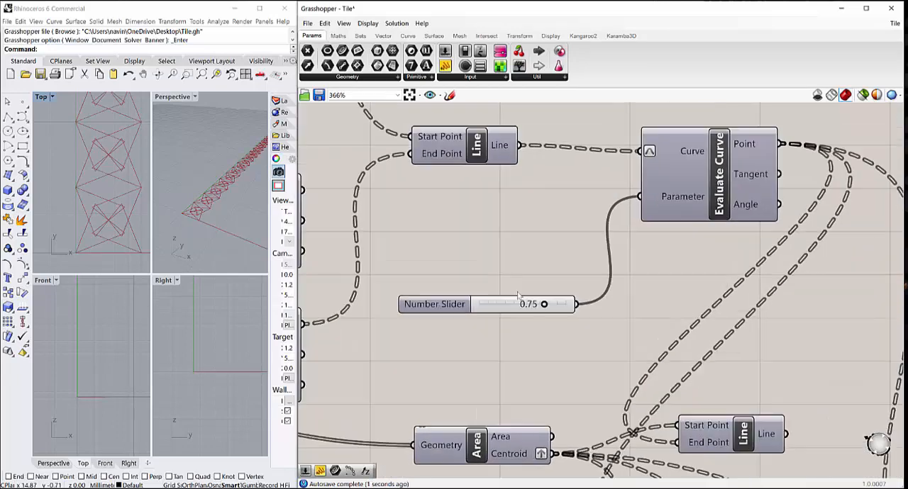
drag(544, 305, 512, 315)
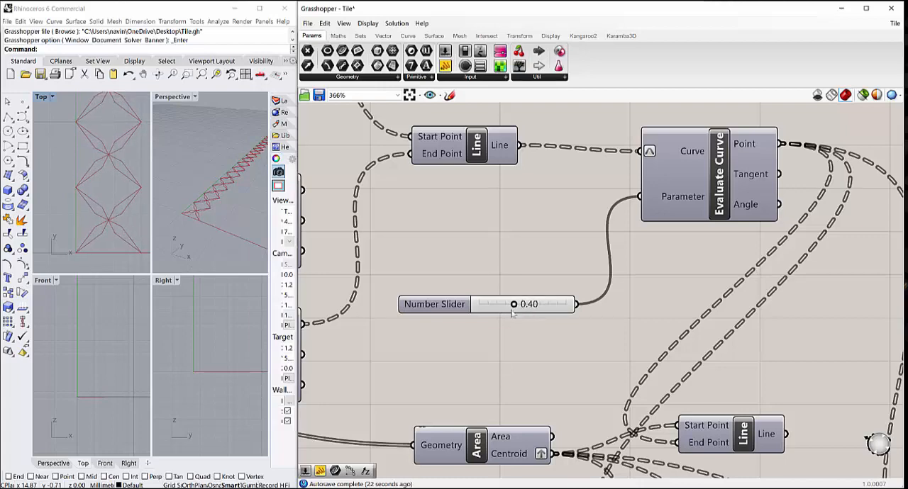
scroll(415, 329, down, 4)
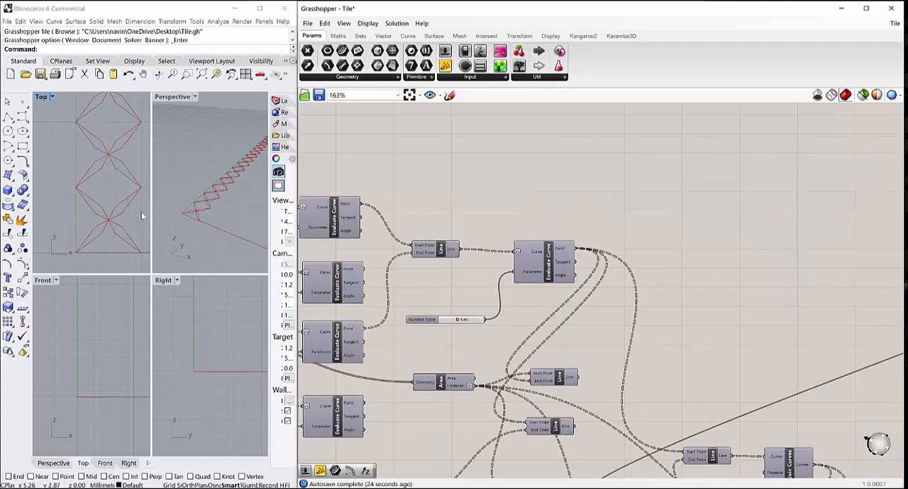
scroll(139, 213, up, 7)
scroll(161, 230, down, 5)
scroll(157, 236, down, 3)
scroll(92, 227, down, 6)
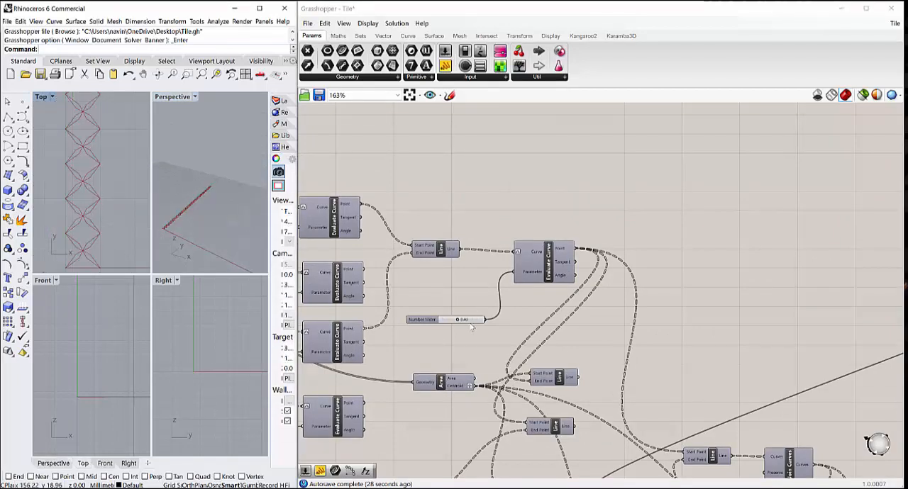
Step: Move the 0.40 Parameter slider out of the definition and place it directly below the separate slider set to 1
drag(427, 323, 665, 310)
scroll(450, 355, down, 4)
scroll(709, 306, up, 4)
scroll(743, 307, up, 4)
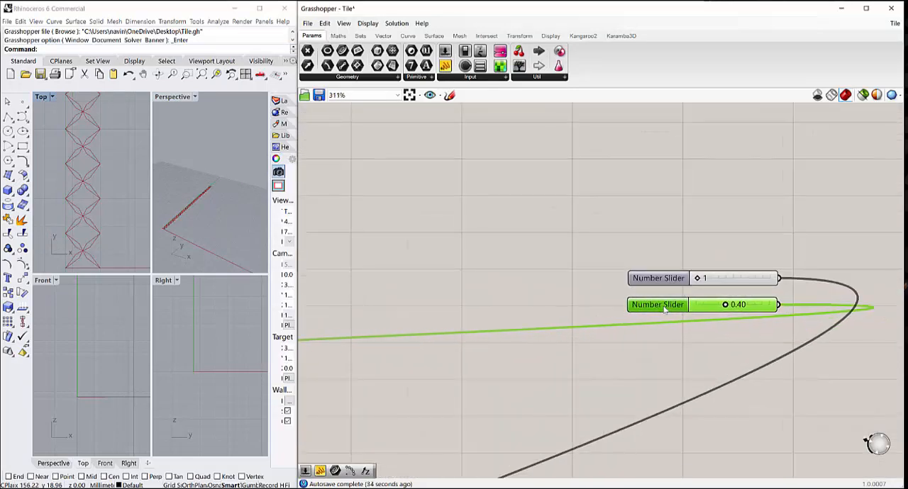
Step: Examine the tile strip in the Top viewport and the Unit X and Square inputs at the start of the definition
scroll(87, 216, down, 2)
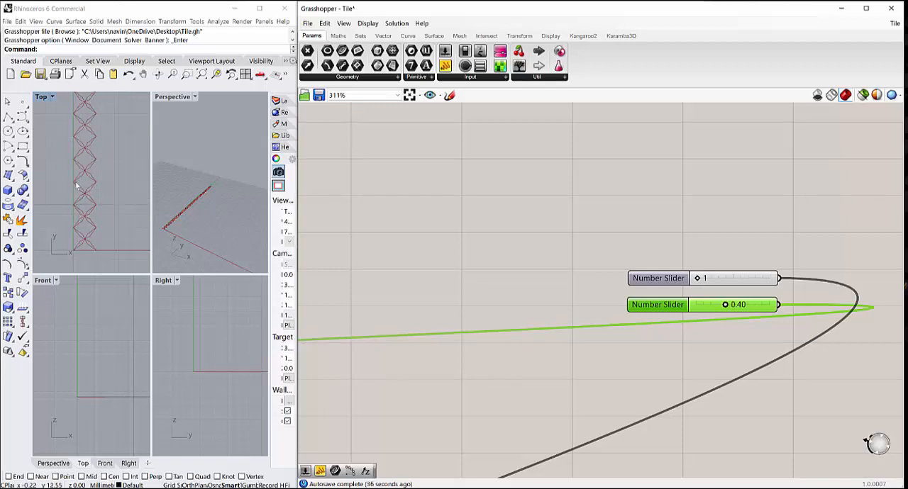
scroll(71, 147, down, 2)
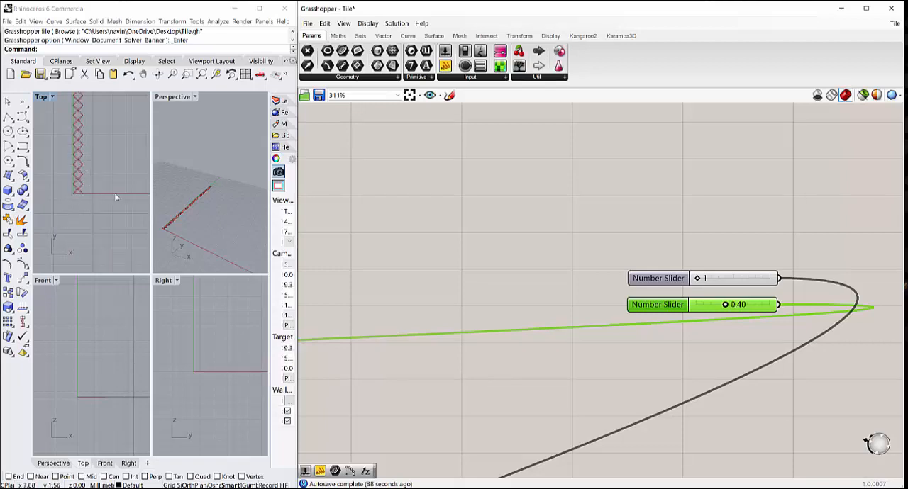
scroll(811, 317, down, 4)
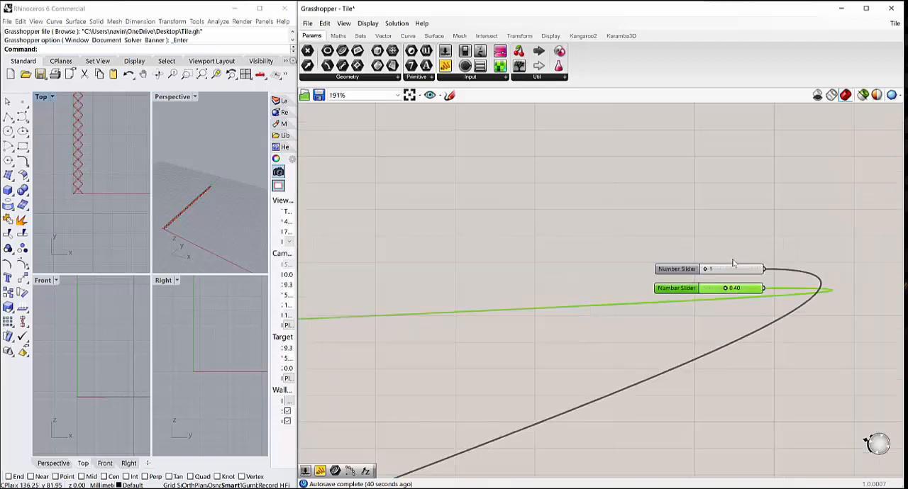
scroll(387, 313, up, 5)
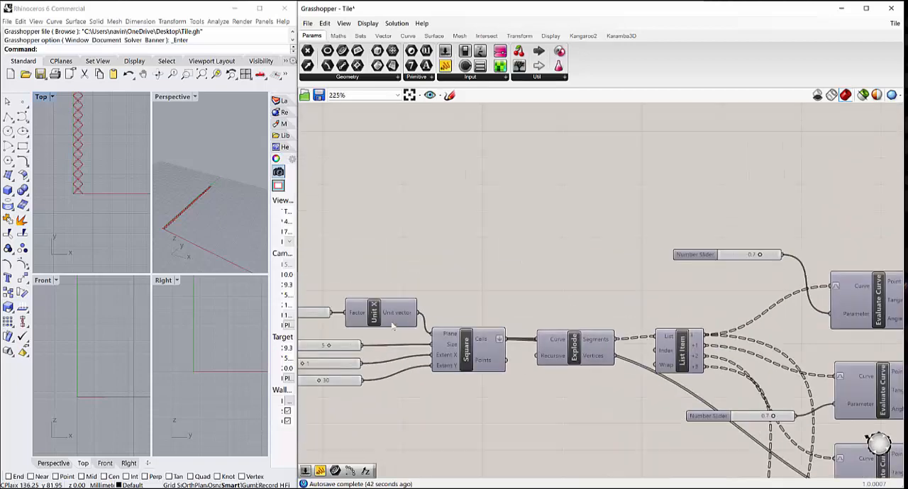
scroll(438, 292, down, 5)
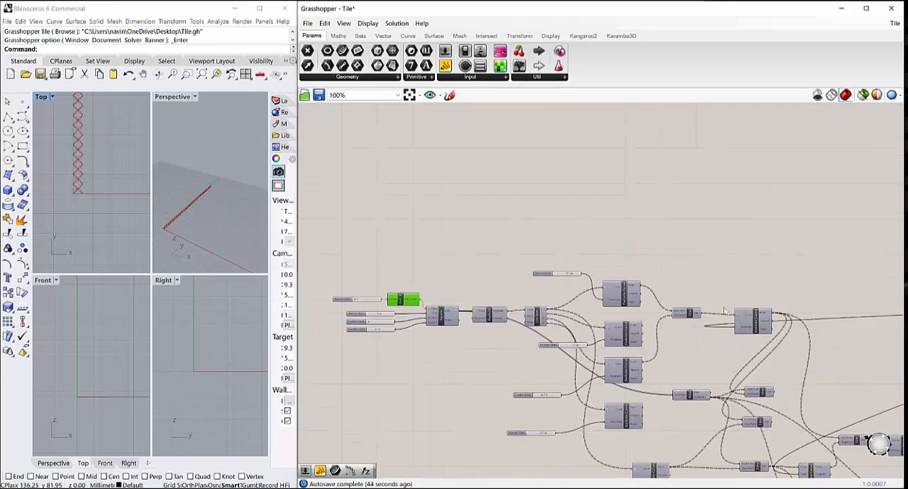
scroll(679, 312, up, 2)
scroll(809, 309, up, 3)
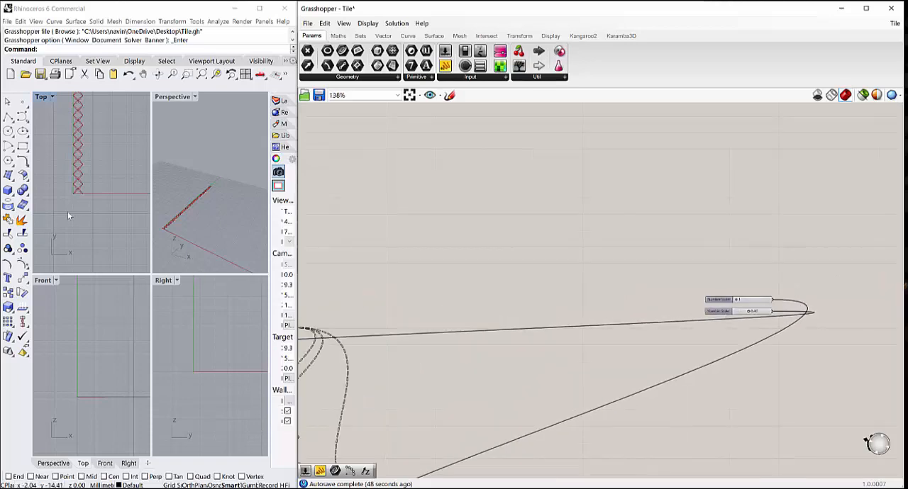
scroll(81, 191, up, 4)
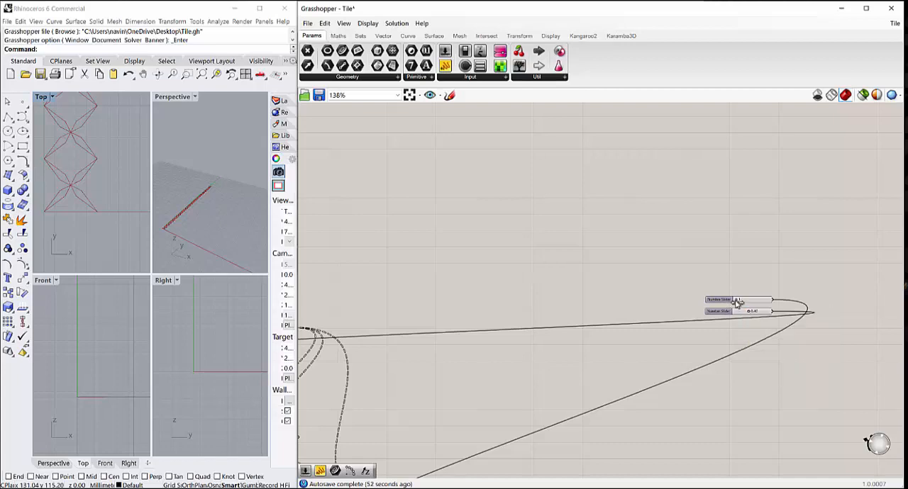
scroll(723, 312, down, 5)
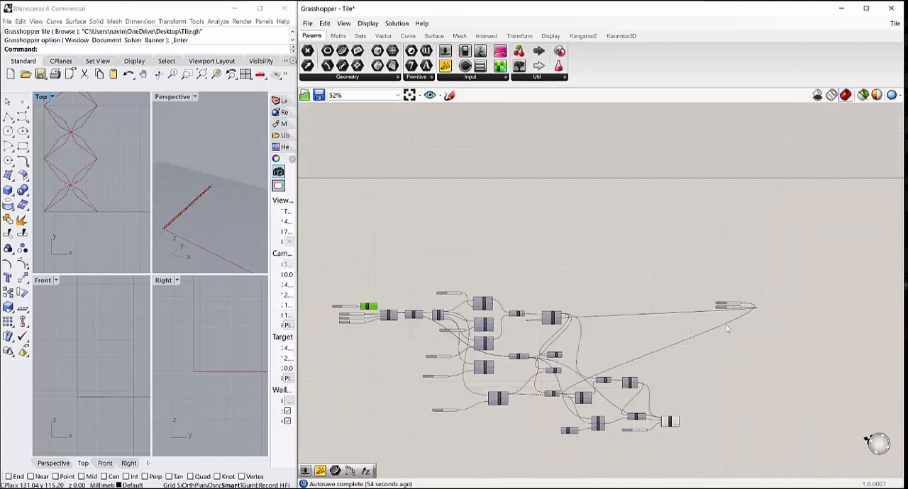
Step: Move the Unit X Factor slider next to the other control sliders, directly below the 0.40 slider
scroll(501, 355, up, 6)
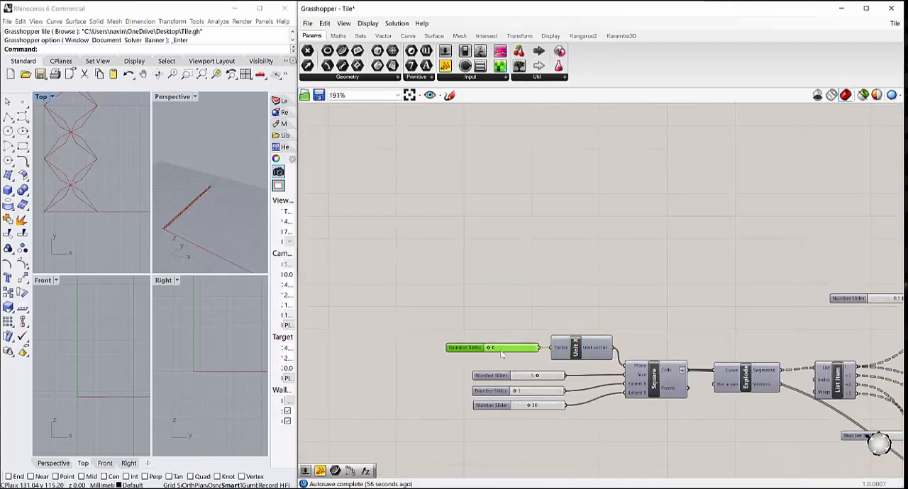
drag(490, 353, 484, 352)
scroll(460, 351, down, 5)
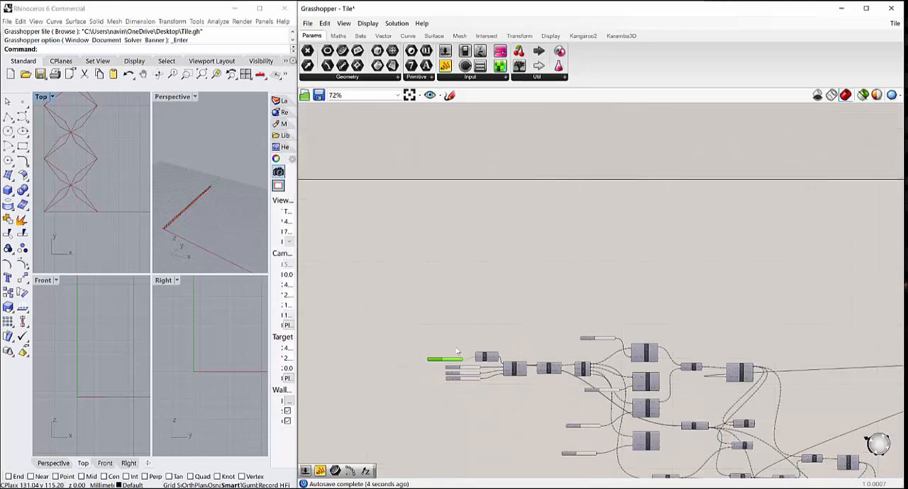
drag(435, 360, 613, 326)
scroll(505, 337, down, 6)
scroll(676, 348, up, 3)
scroll(636, 348, up, 11)
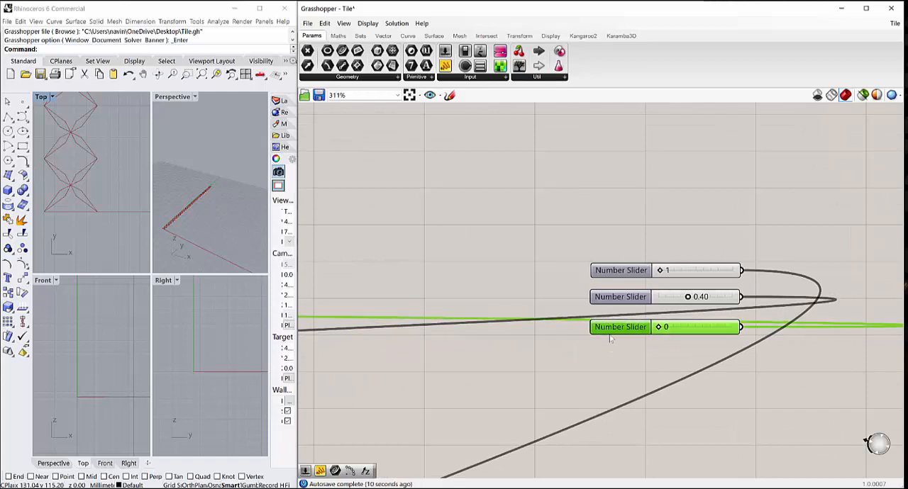
Step: Set the Unit X Factor slider to 5
double_click(661, 327)
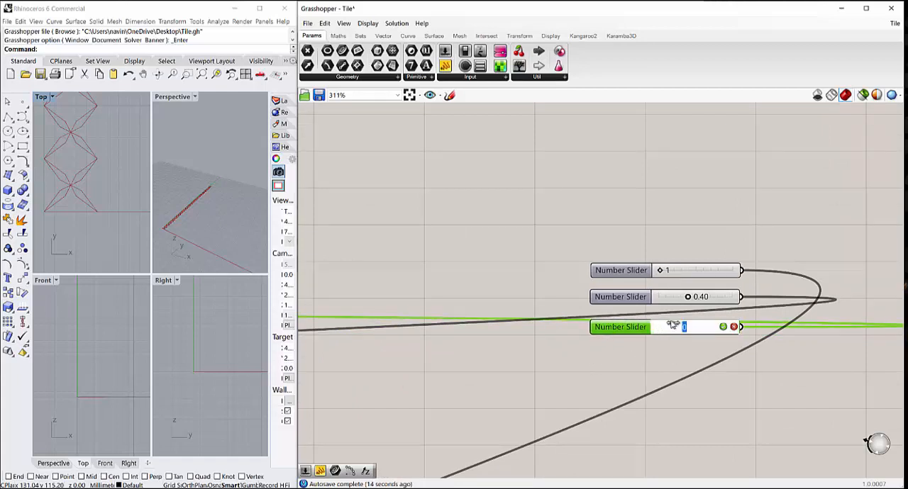
text(5)
key(Return)
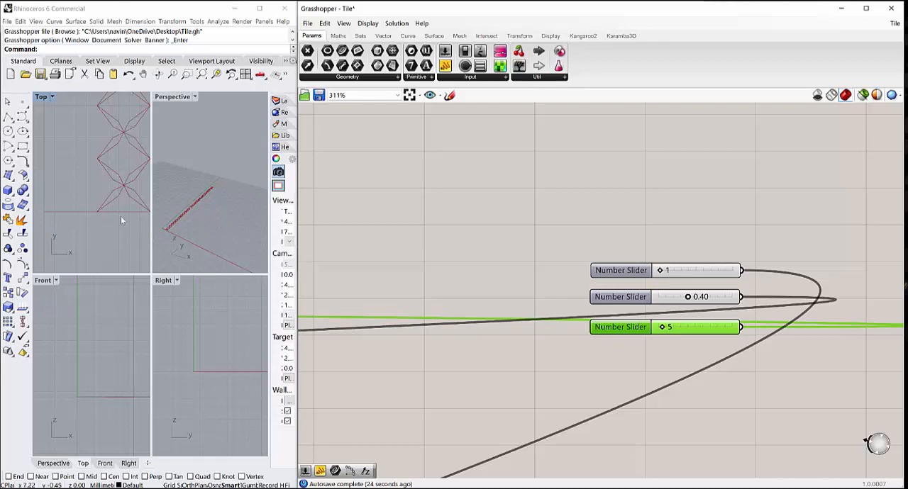
double_click(700, 331)
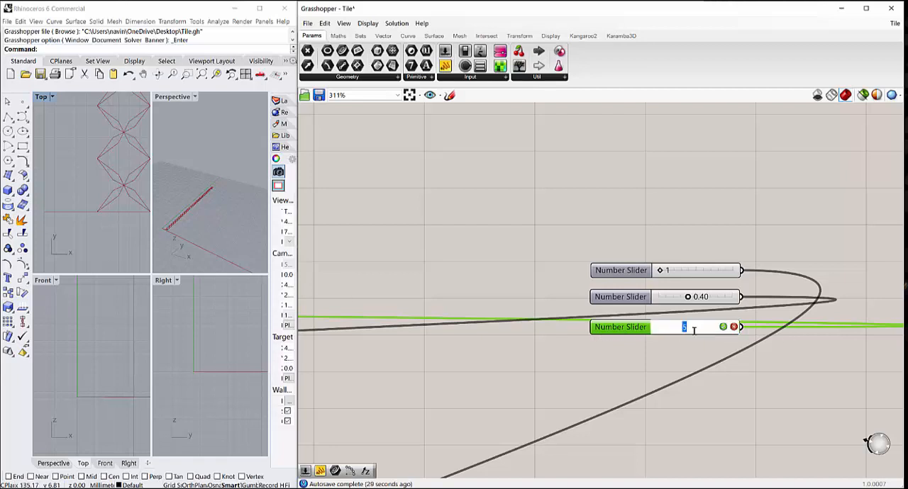
key(Return)
Step: Set the Unit X Factor slider's maximum to 150 and its value to 0
right_click(639, 330)
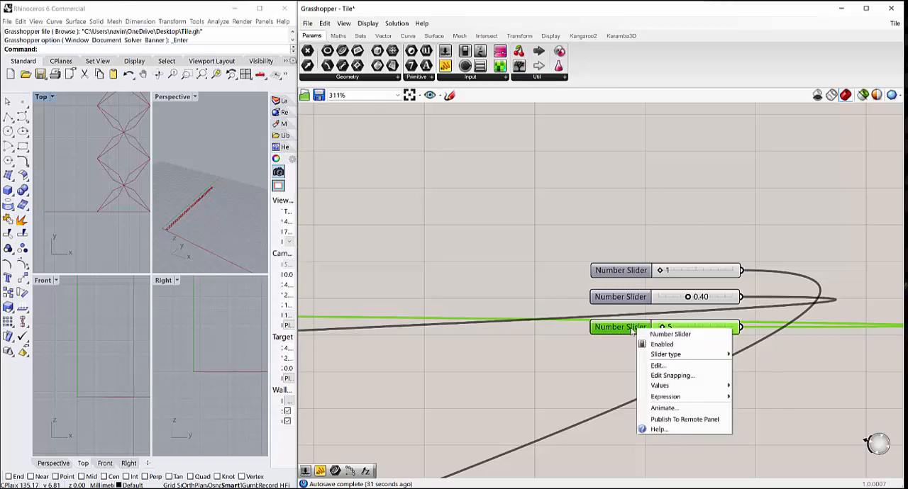
click(666, 366)
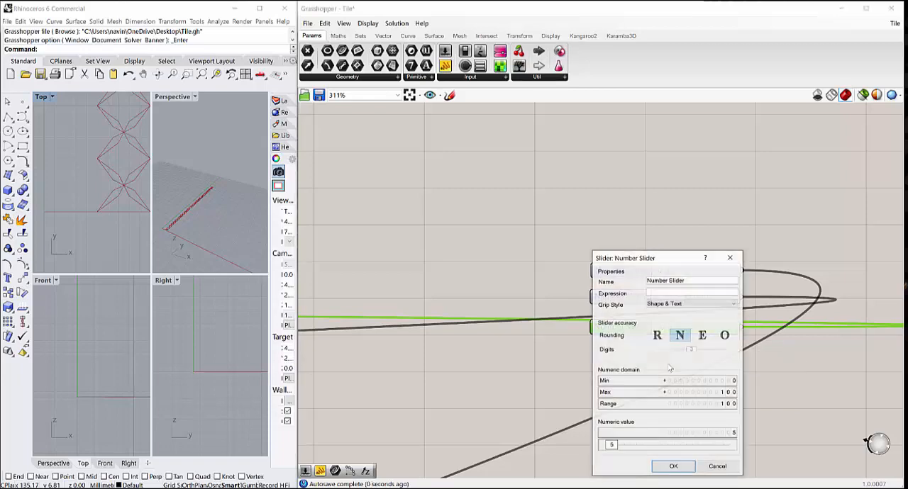
double_click(727, 394)
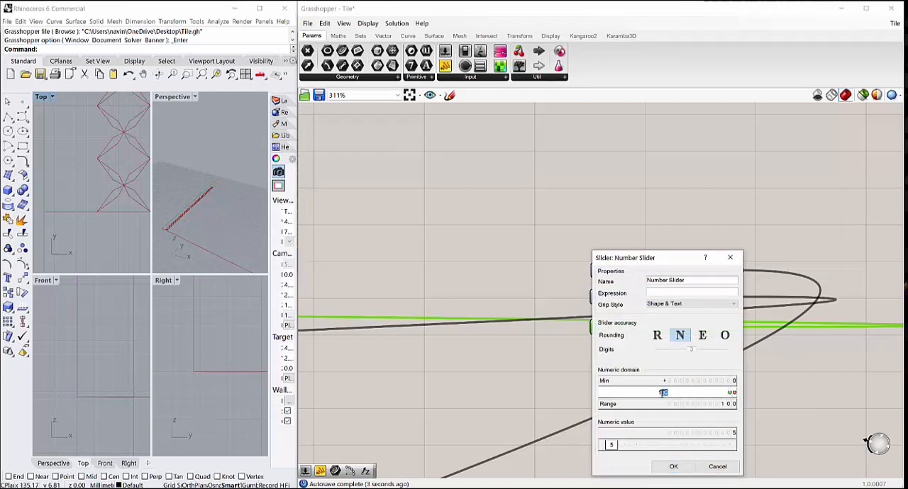
click(683, 469)
click(724, 394)
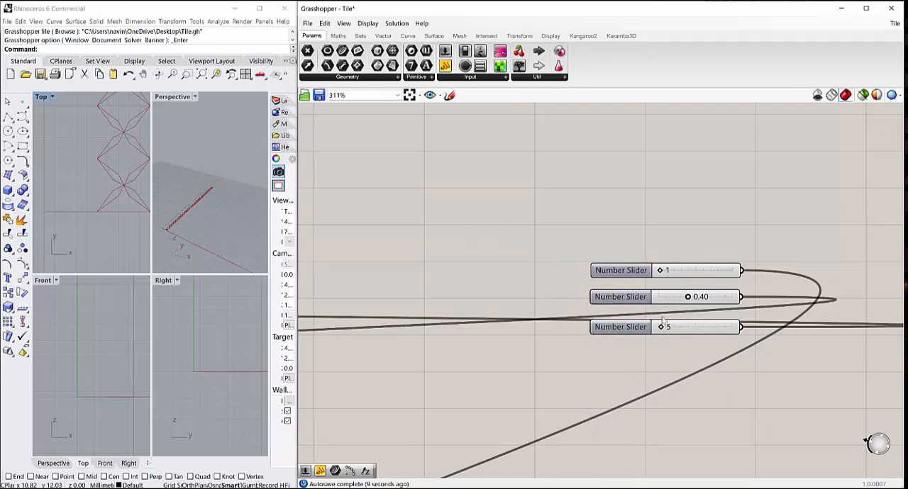
drag(667, 328, 624, 330)
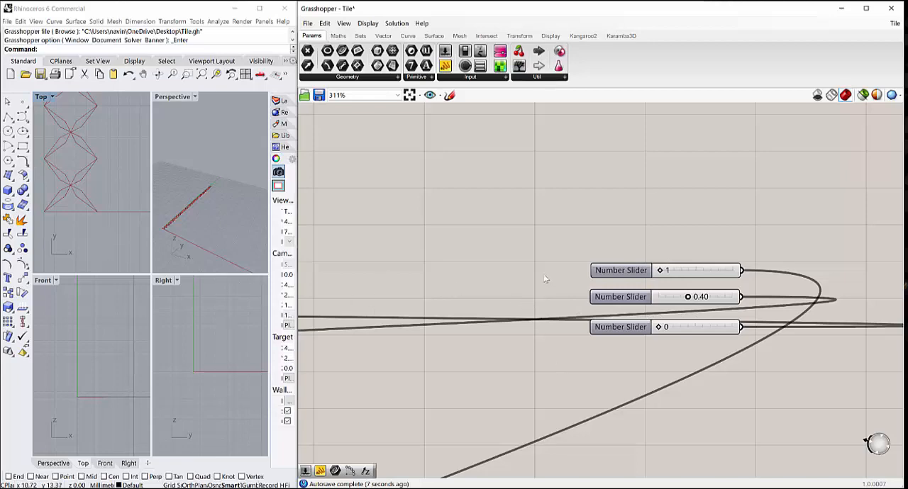
Step: Move the Polar Array component from the end of the definition to just below the group of control sliders
scroll(571, 283, down, 6)
scroll(571, 312, down, 2)
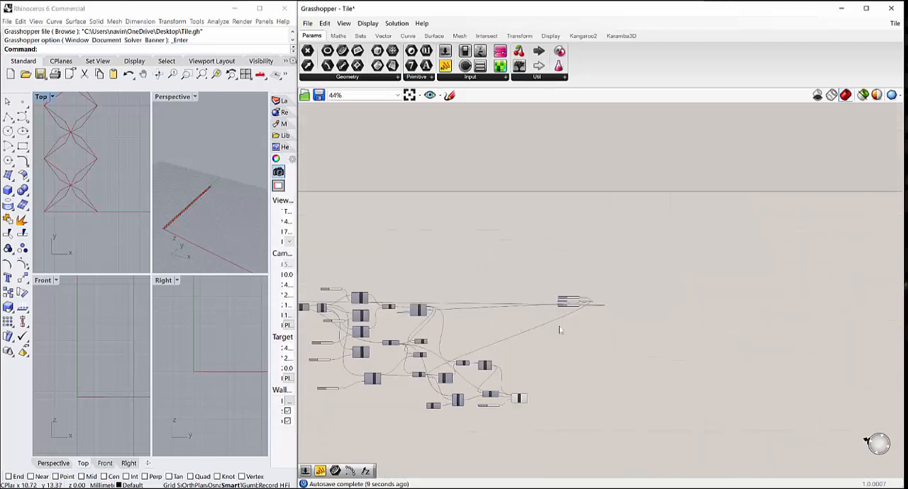
drag(512, 425, 551, 336)
scroll(557, 330, up, 5)
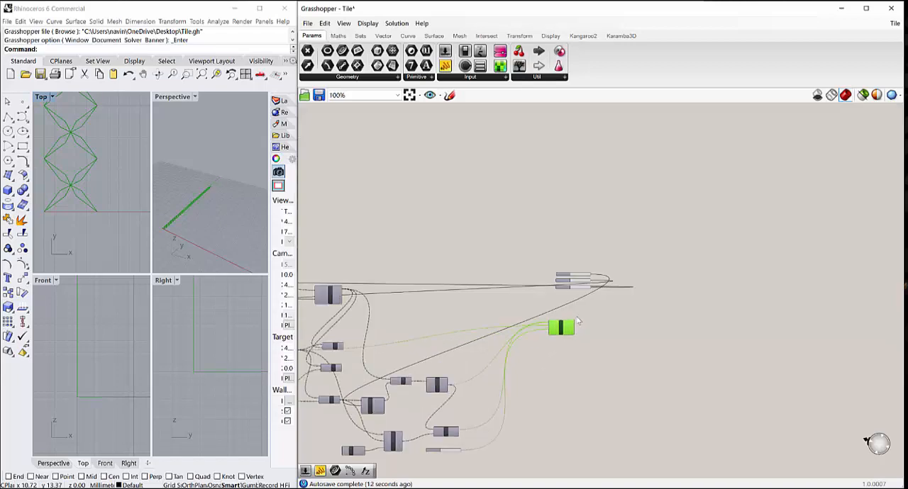
Step: Bake the Polar Array component's pattern geometry into the Rhino model
drag(575, 294, 573, 285)
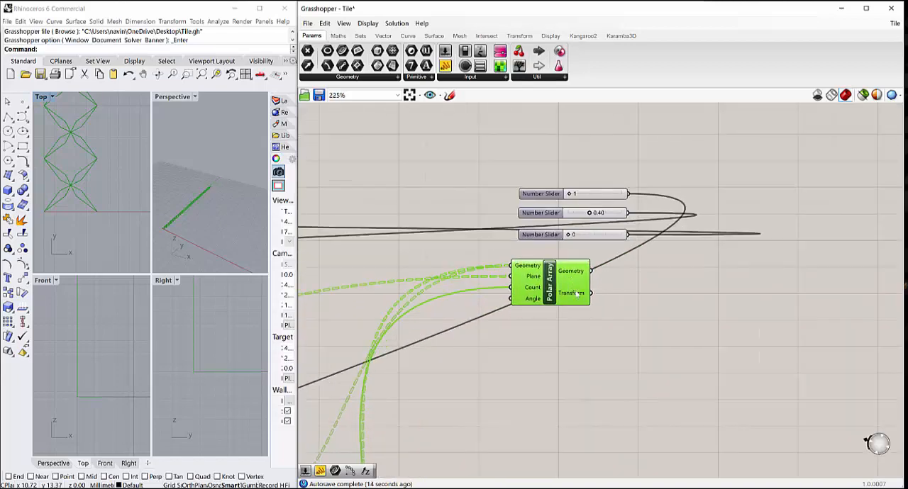
click(752, 346)
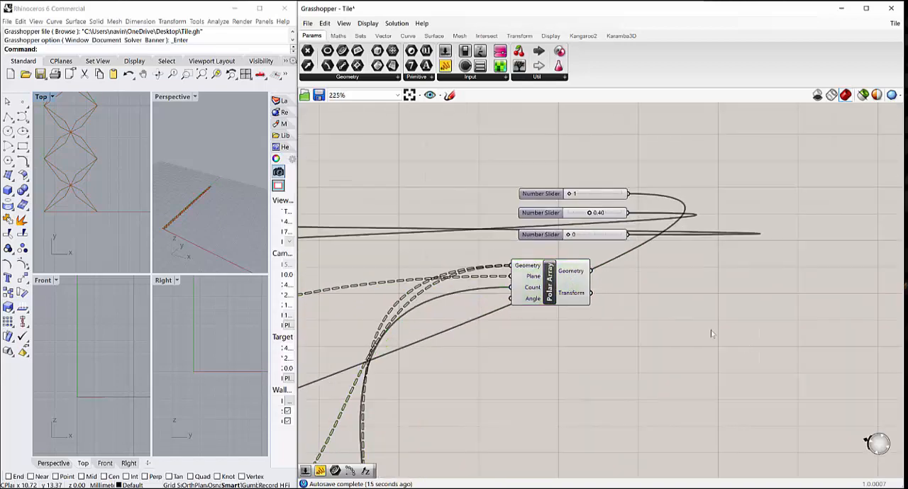
drag(578, 293, 585, 295)
right_click(582, 293)
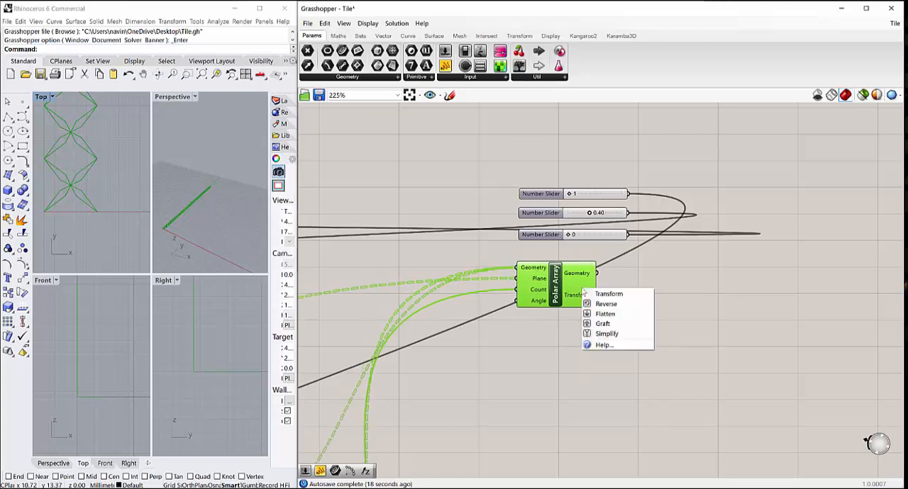
click(685, 282)
middle_click(580, 294)
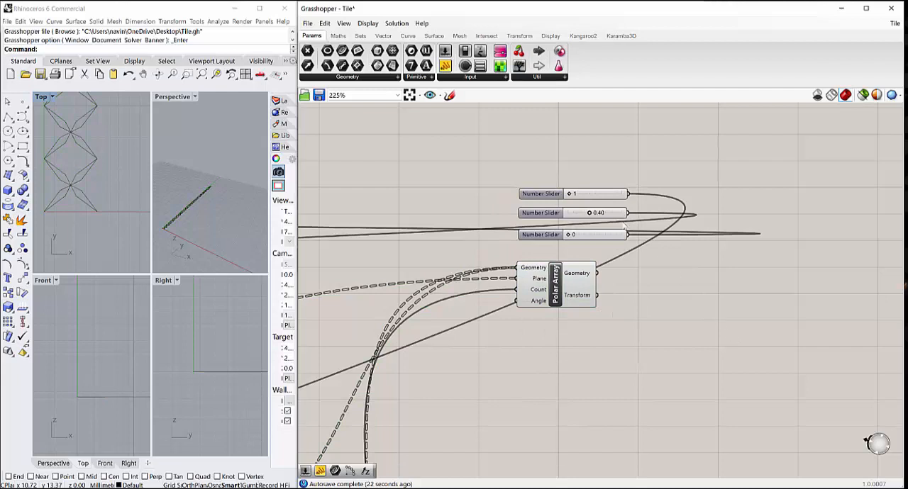
Step: Set the Unit X Factor slider, directly above the Polar Array component, to 5
double_click(584, 194)
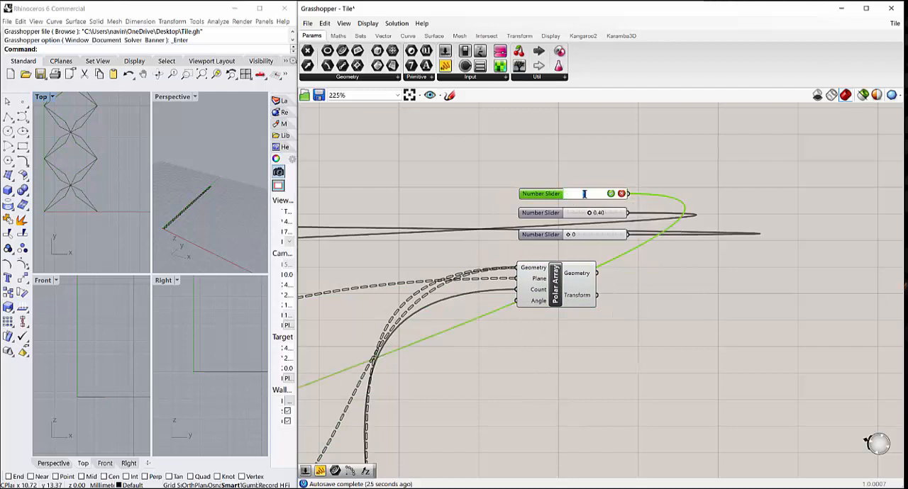
click(701, 300)
double_click(591, 235)
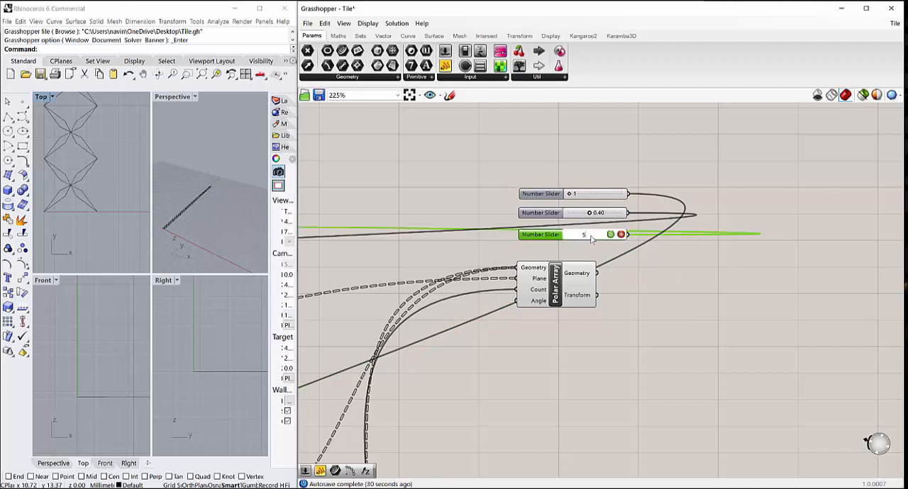
key(Return)
click(718, 282)
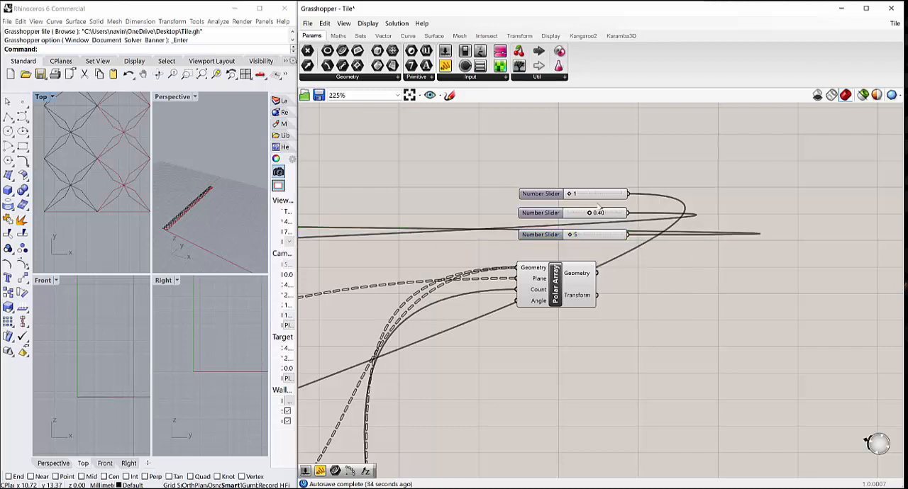
Step: Set the topmost control slider to 2
double_click(595, 195)
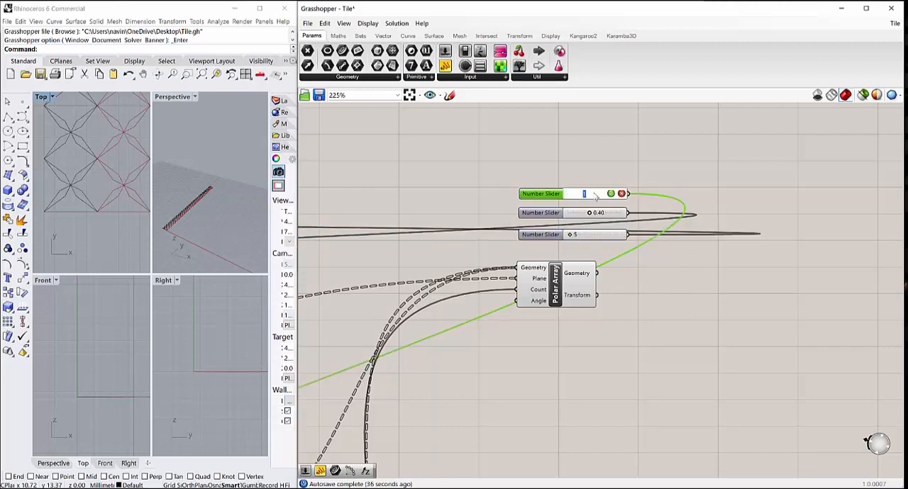
key(Return)
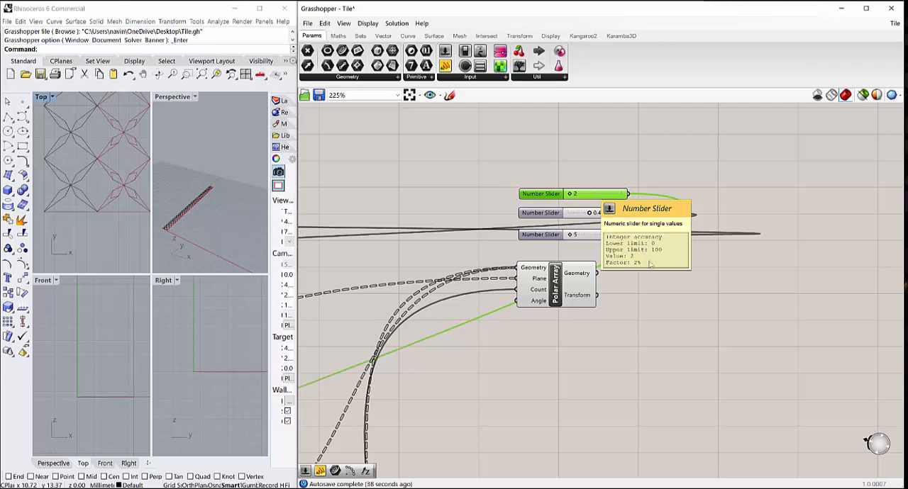
click(585, 322)
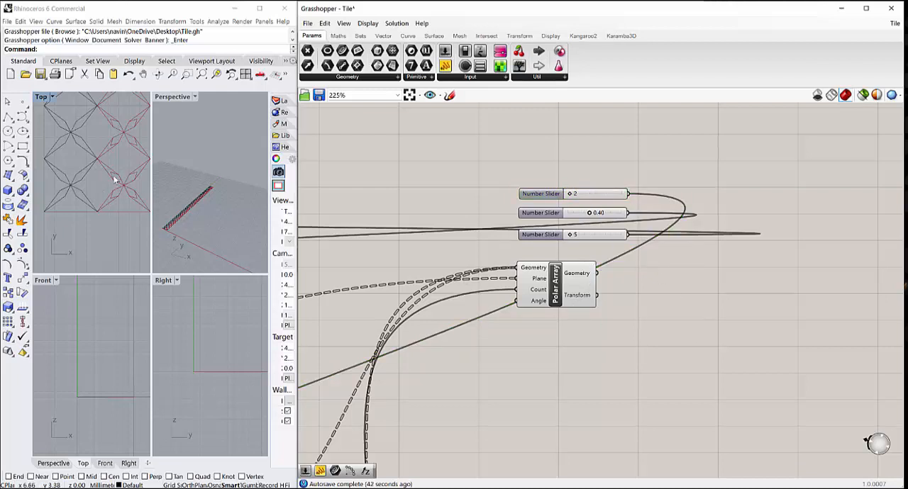
Step: Set the middle control slider to 0.41
scroll(576, 206, up, 3)
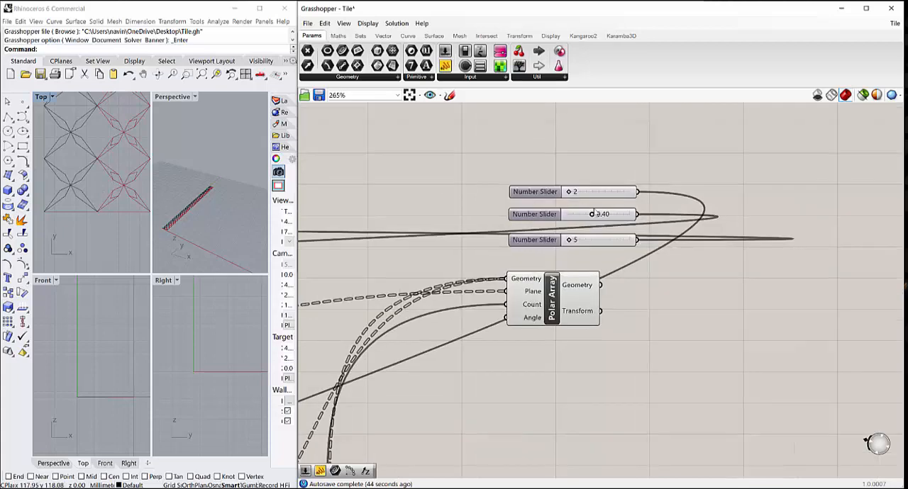
double_click(615, 218)
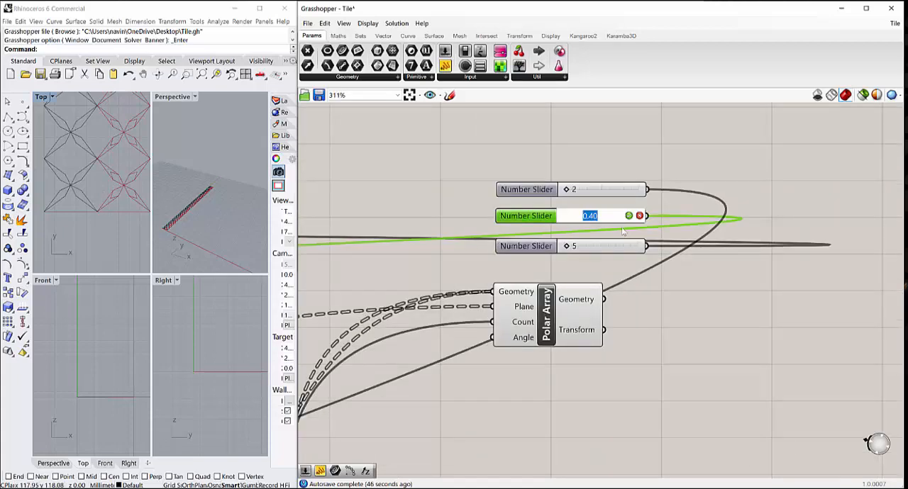
text(0)
key(Return)
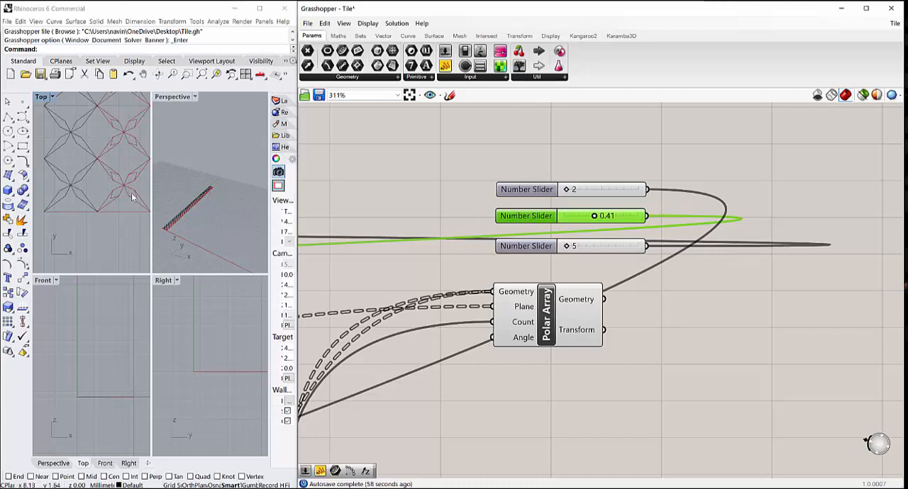
click(746, 331)
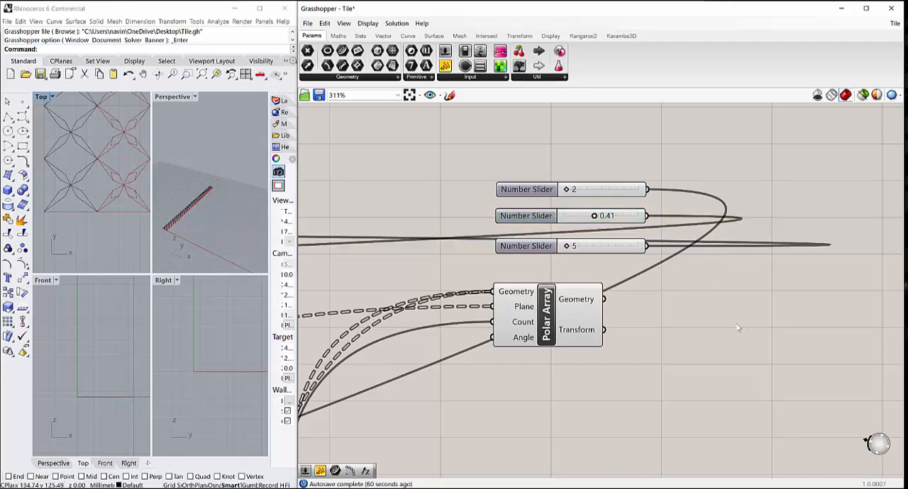
Step: Bake the Polar Array component's Plane input into Rhino with the default attributes
right_drag(581, 317, 567, 320)
right_click(520, 317)
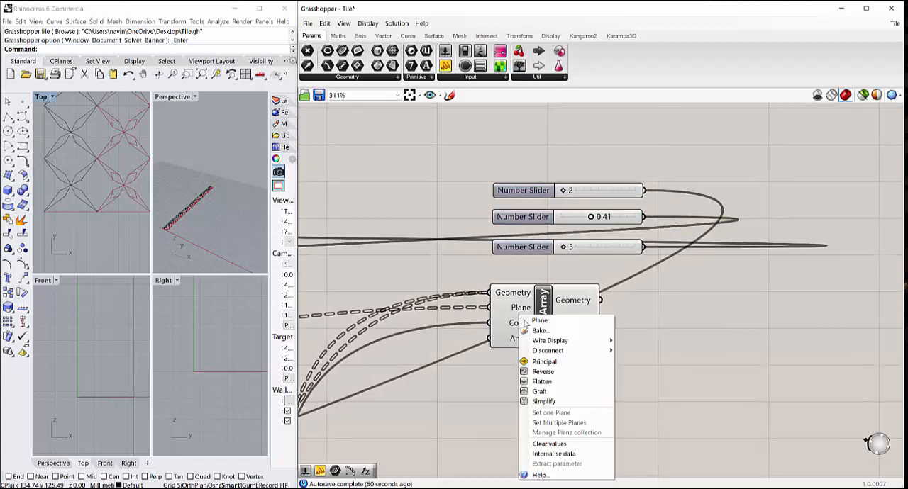
click(540, 332)
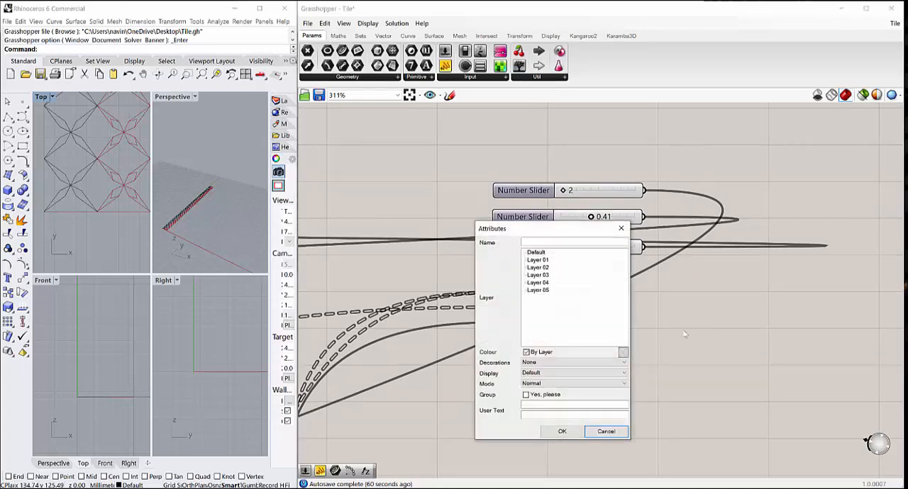
click(571, 433)
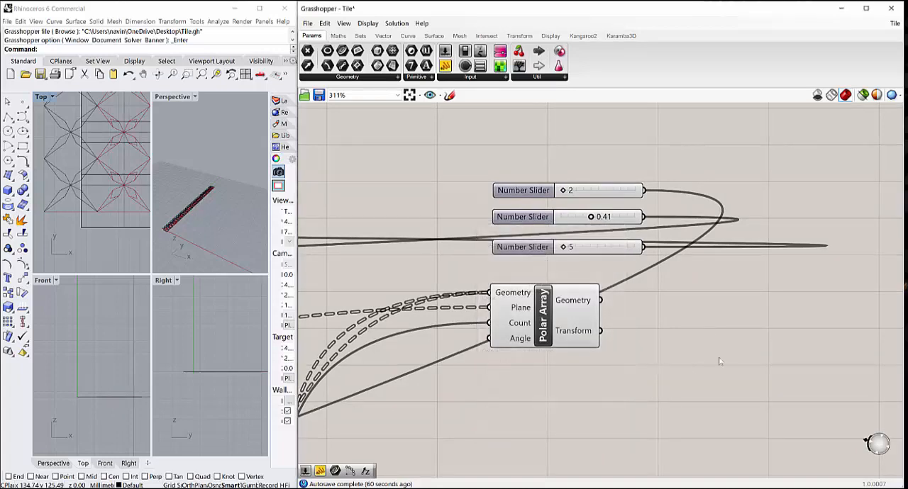
Step: Set the Unit X Factor slider, the lowest of the three control sliders, to 10
double_click(593, 250)
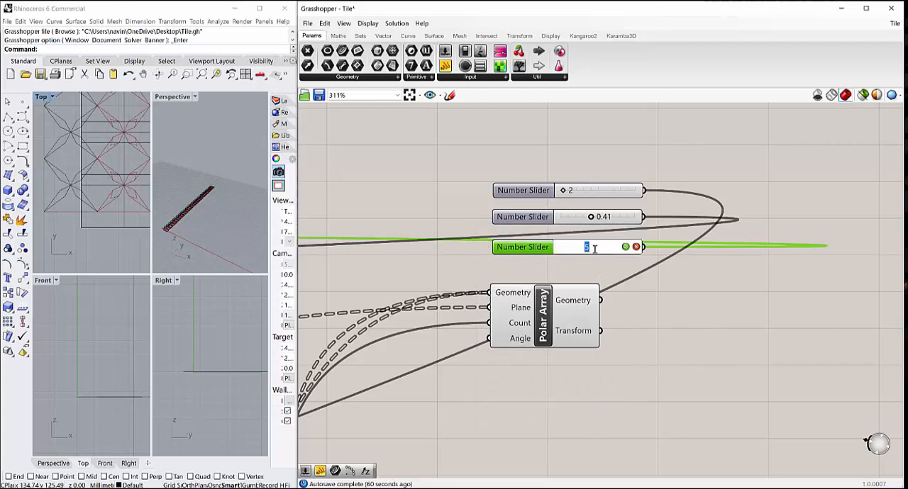
text(10)
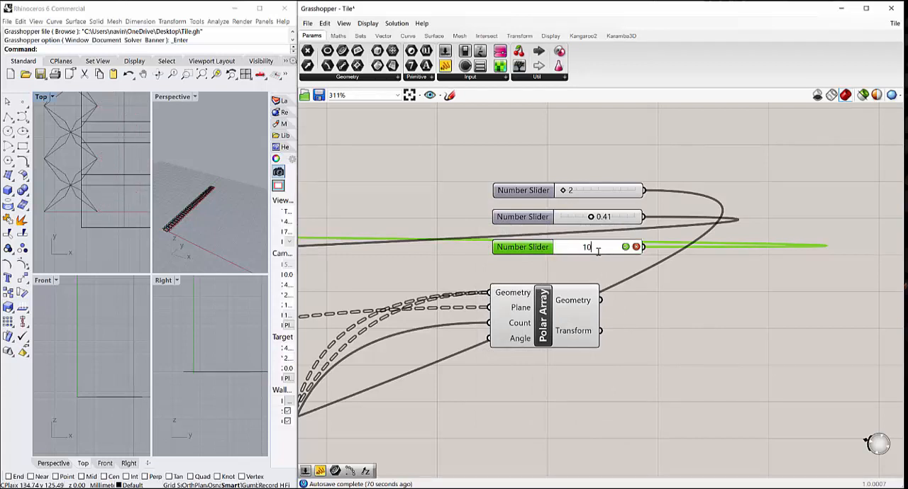
key(Return)
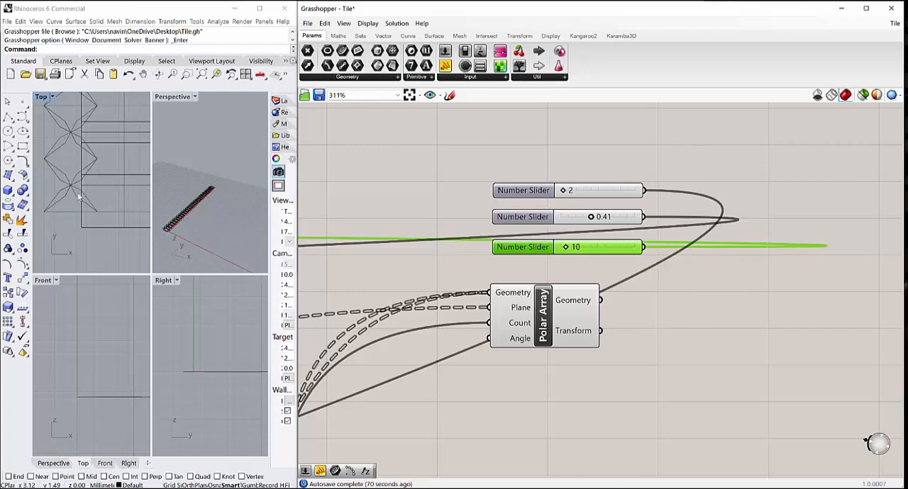
scroll(79, 194, down, 3)
scroll(117, 219, up, 2)
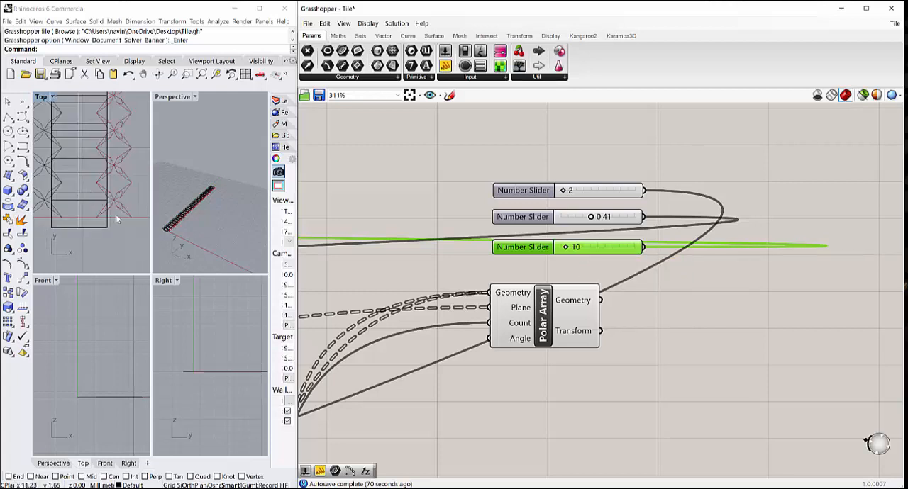
Step: Undo both Grasshopper bakes in the Rhino model
click(126, 243)
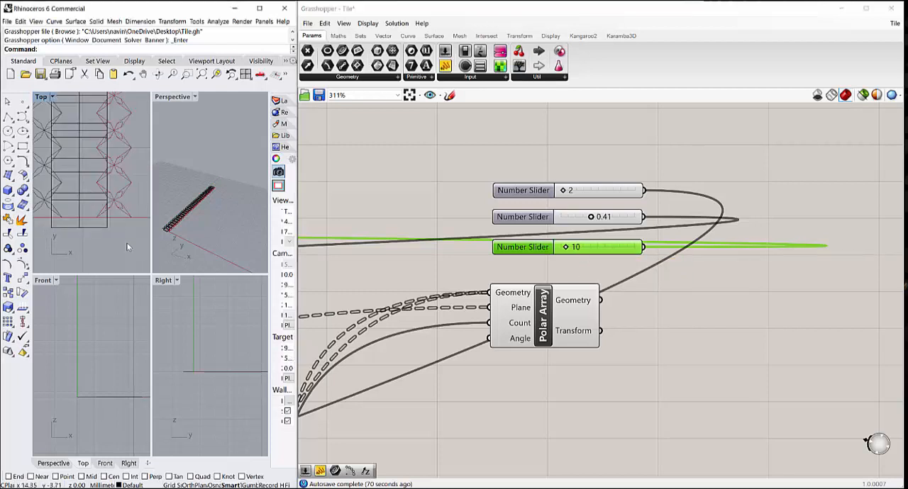
key(ctrl+z)
key(ctrl+z)
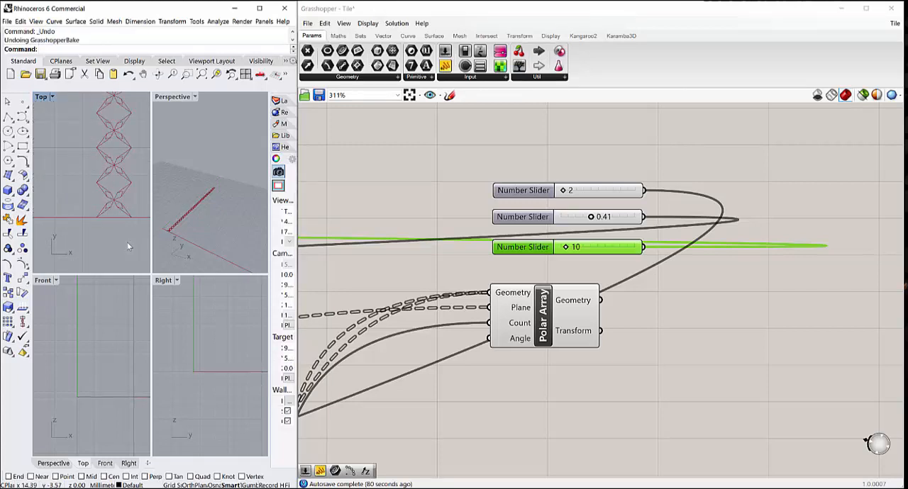
scroll(126, 229, down, 3)
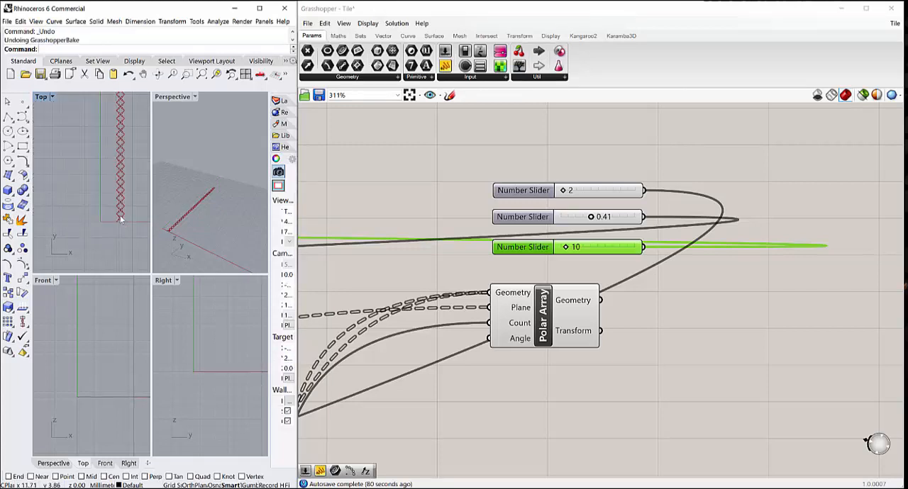
key(ctrl+z)
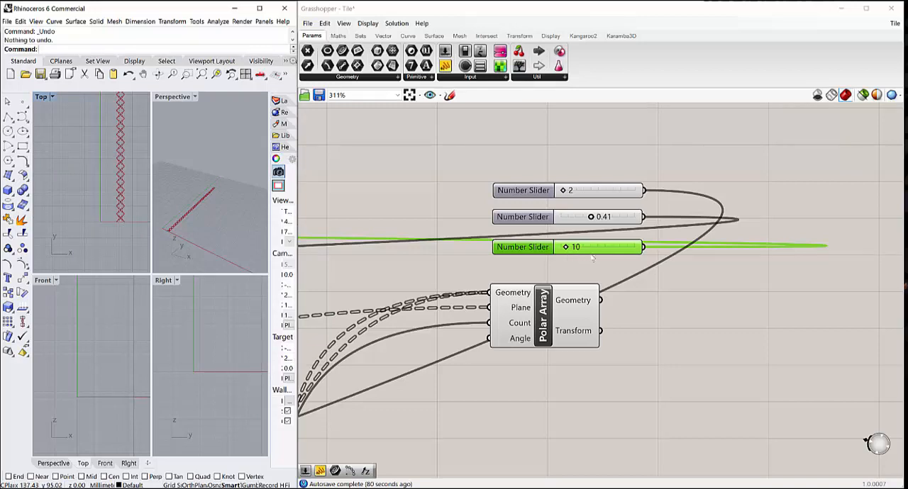
Step: Set the three control sliders, from top to bottom, to 1, 0.40 and 0
scroll(581, 250, up, 3)
drag(551, 245, 540, 248)
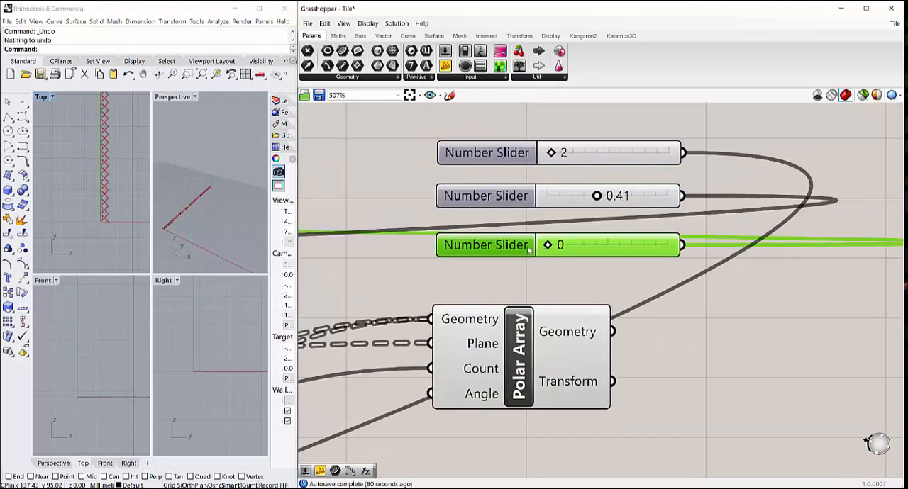
scroll(530, 193, up, 2)
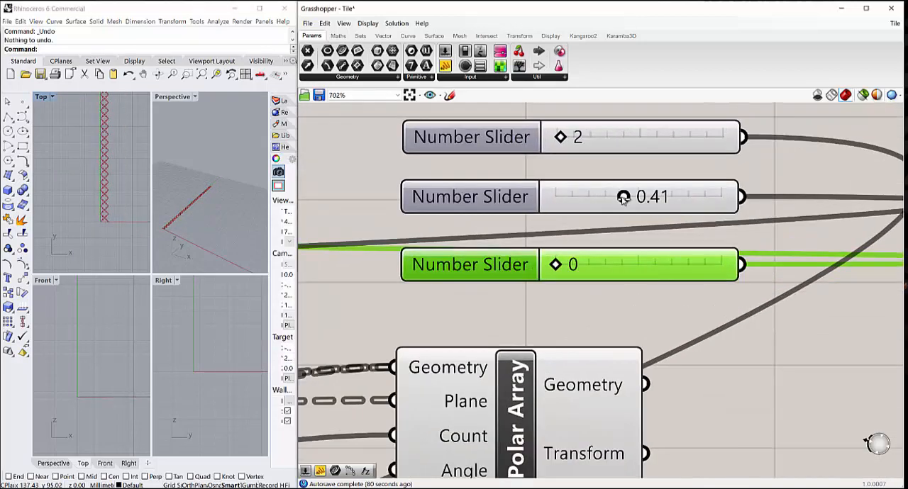
drag(623, 197, 622, 199)
drag(562, 142, 531, 141)
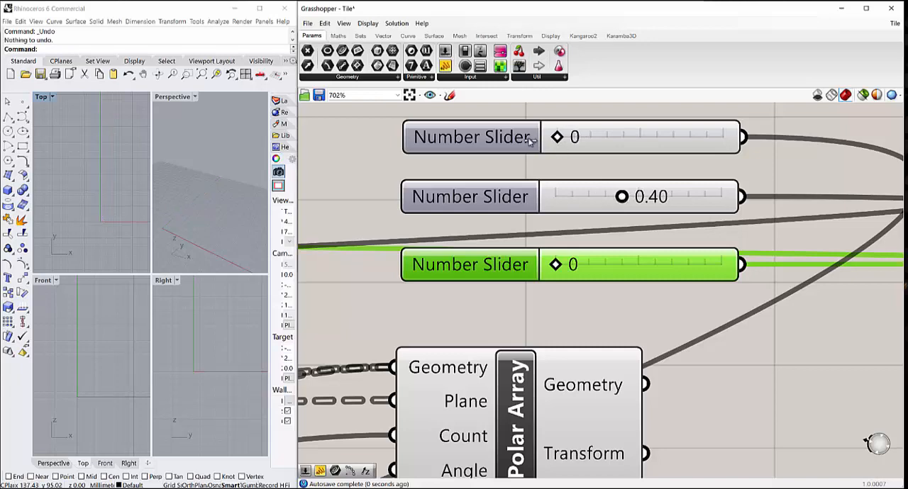
scroll(559, 352, down, 3)
scroll(588, 246, up, 2)
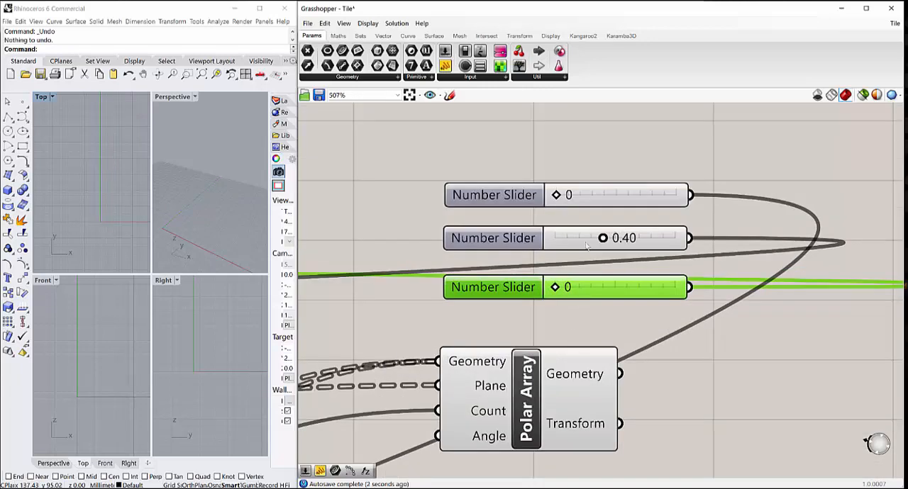
drag(557, 197, 561, 197)
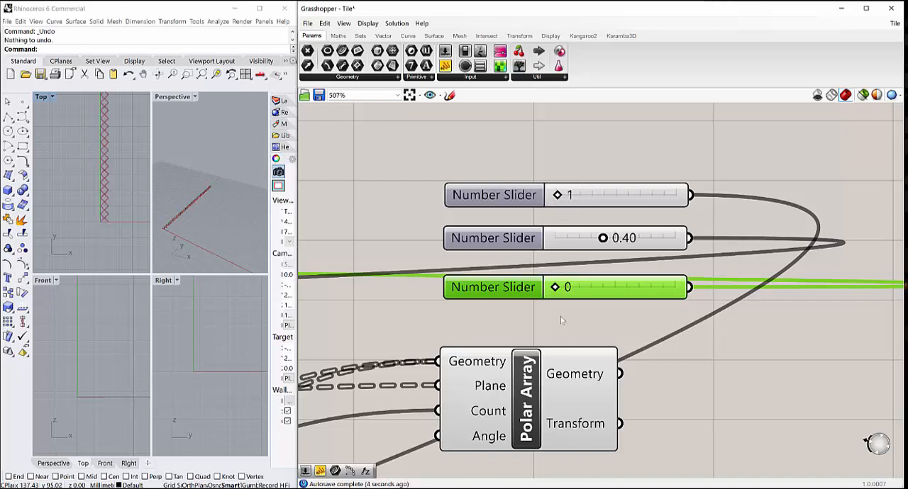
Step: Select the Polar Array component and examine its star pattern up close in the Top and Perspective viewports
scroll(567, 378, up, 4)
click(590, 380)
scroll(106, 203, up, 2)
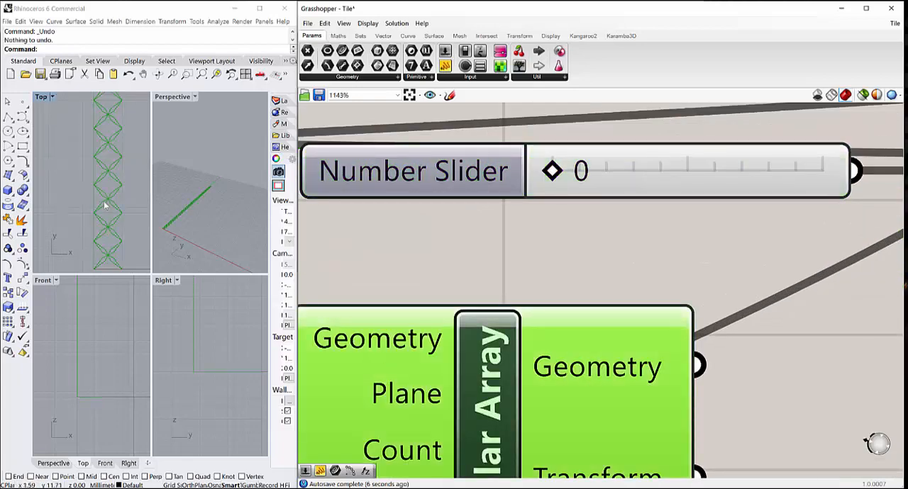
scroll(125, 230, up, 2)
scroll(130, 251, up, 1)
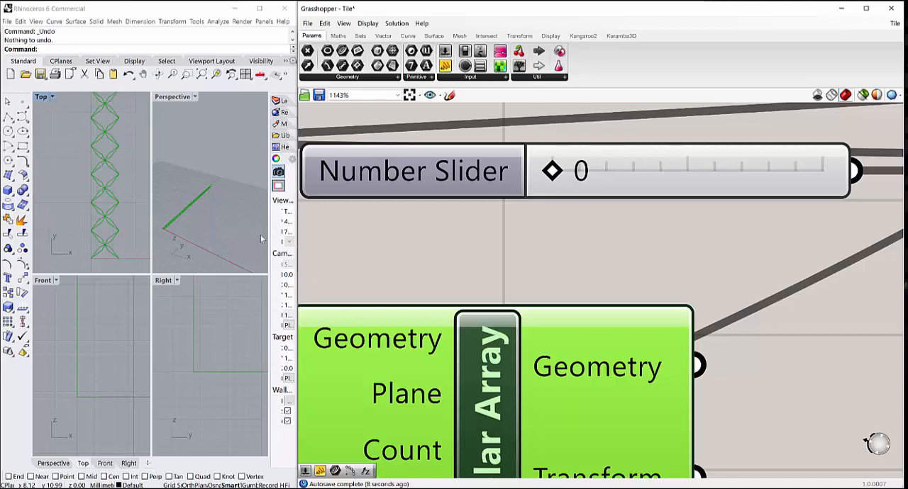
scroll(171, 223, up, 3)
scroll(186, 234, up, 1)
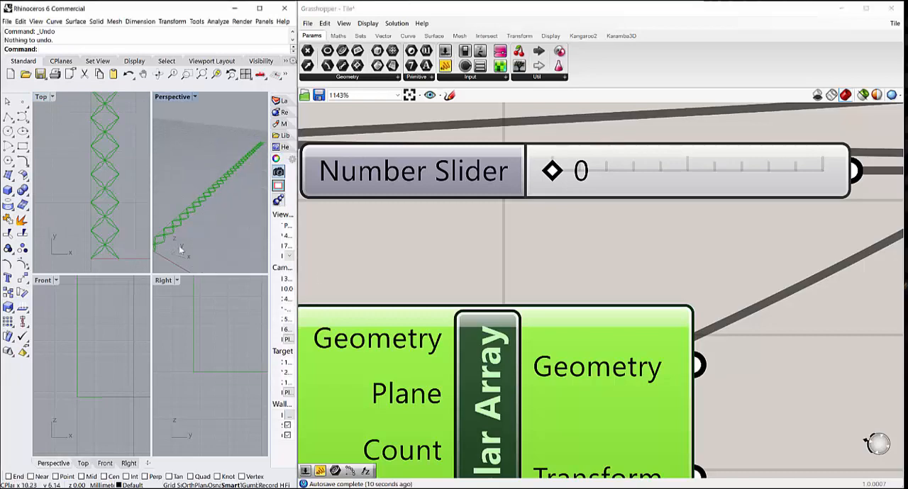
scroll(175, 245, up, 2)
scroll(215, 258, up, 1)
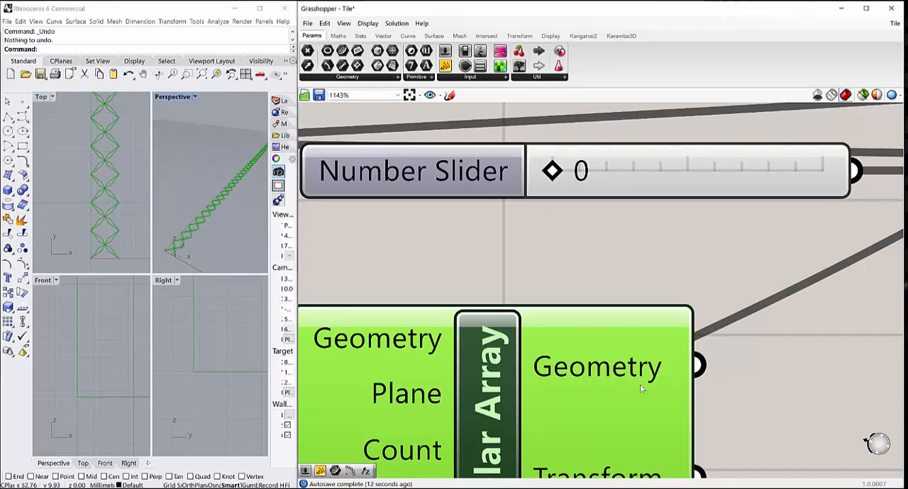
Step: Bake the Polar Array's first star column into the Rhino model
scroll(639, 384, down, 5)
middle_click(548, 325)
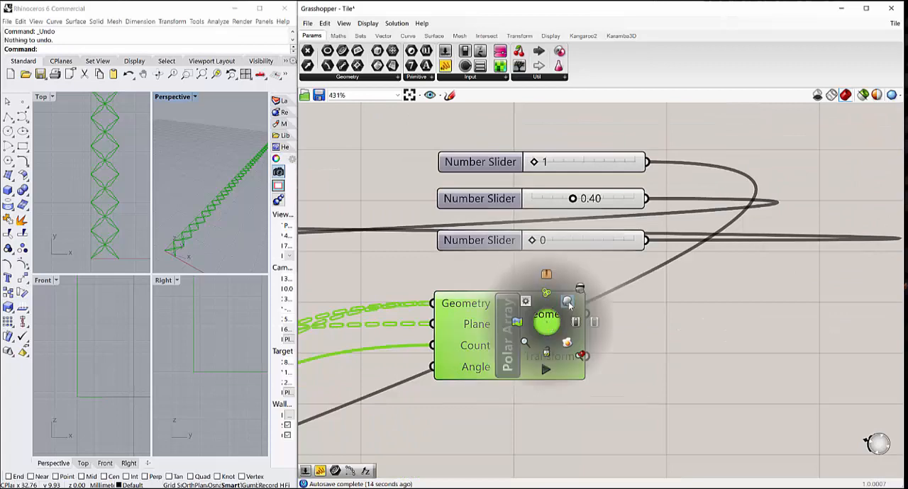
click(568, 345)
click(725, 347)
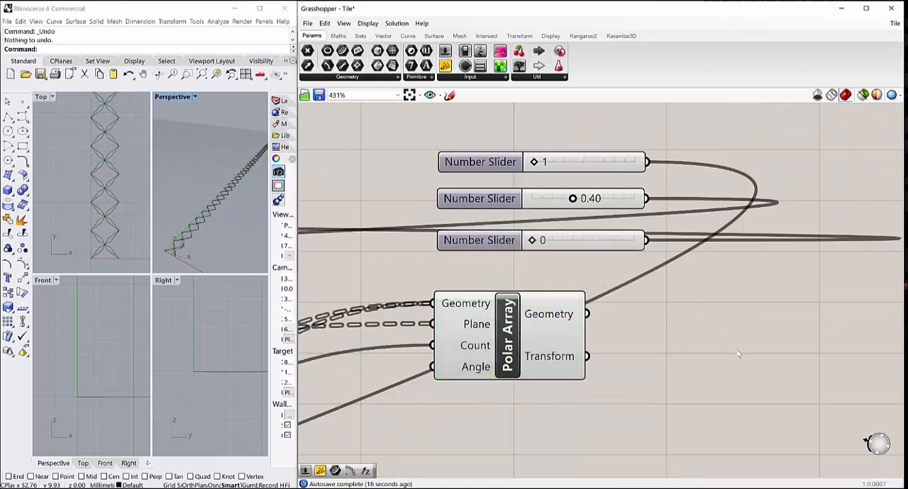
Step: Set the three control sliders, from top to bottom, to 2, 0.41 and 5
click(559, 239)
double_click(559, 240)
text(5)
key(Return)
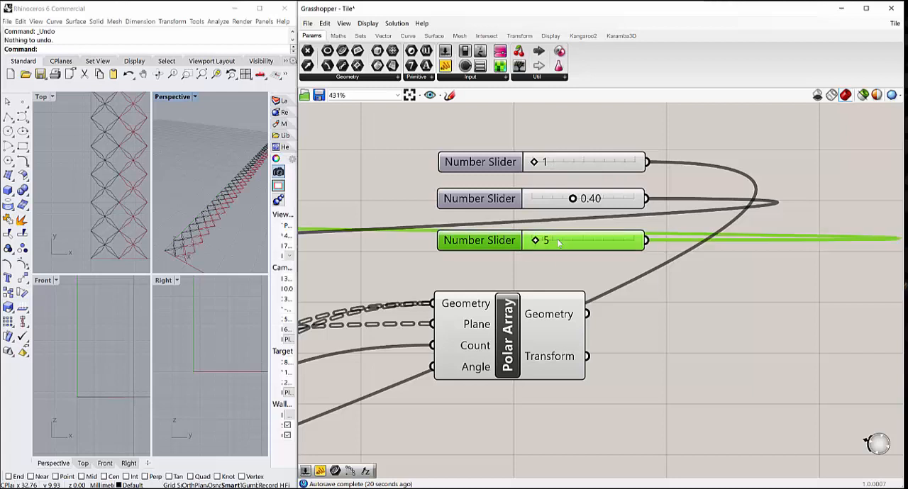
click(565, 165)
double_click(565, 165)
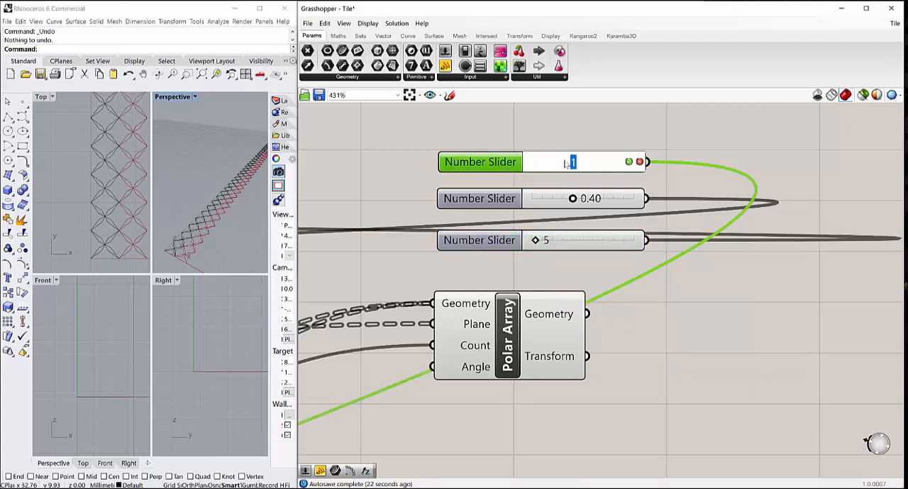
text(2)
key(Return)
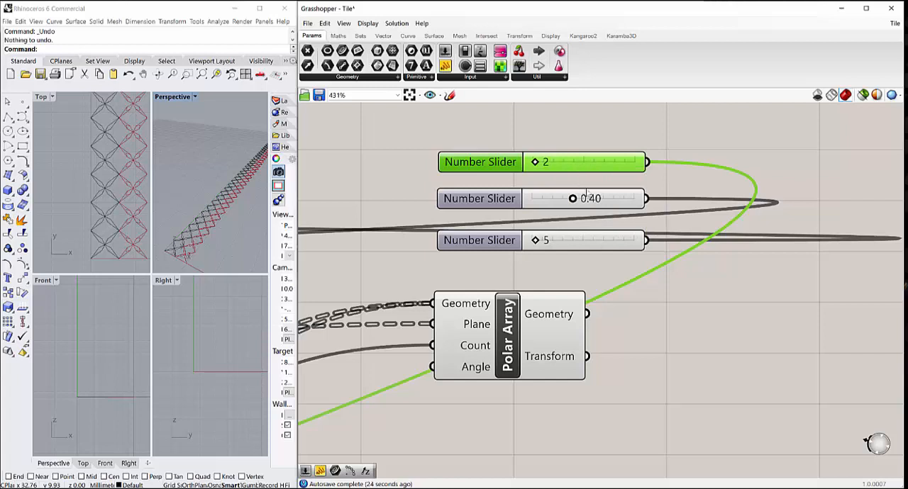
click(599, 205)
double_click(600, 203)
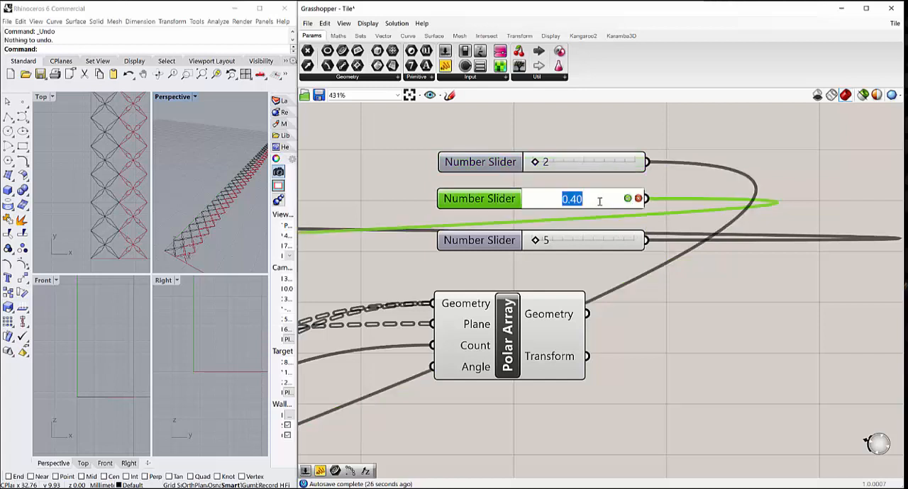
text(0.41)
key(Return)
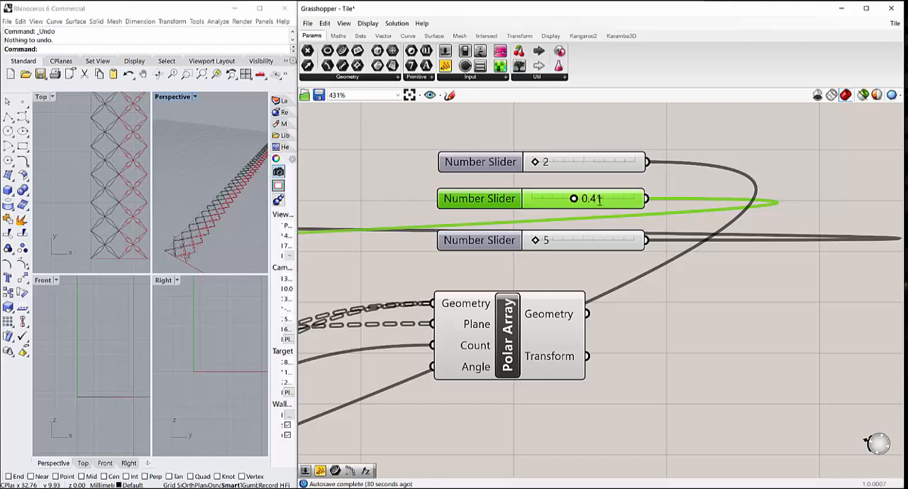
Step: Bake the second star column from the Polar Array component into Rhino
click(700, 341)
click(560, 346)
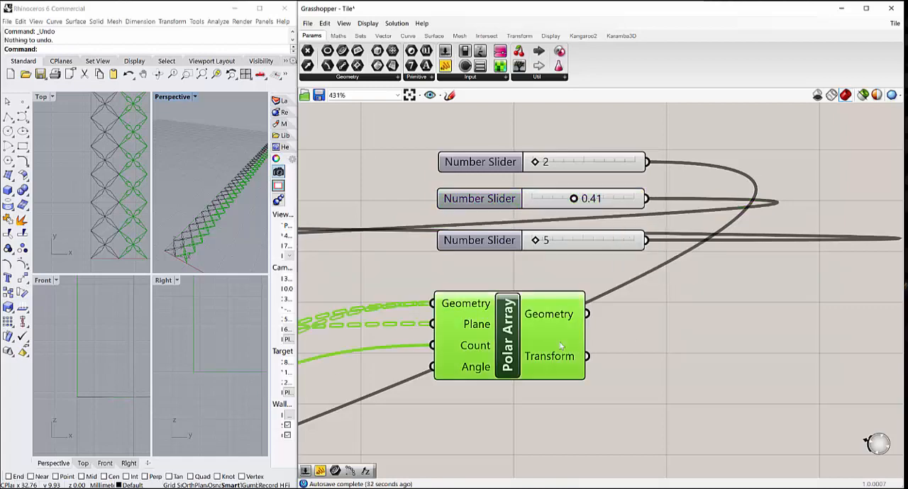
right_click(559, 343)
middle_click(551, 320)
click(573, 342)
click(734, 354)
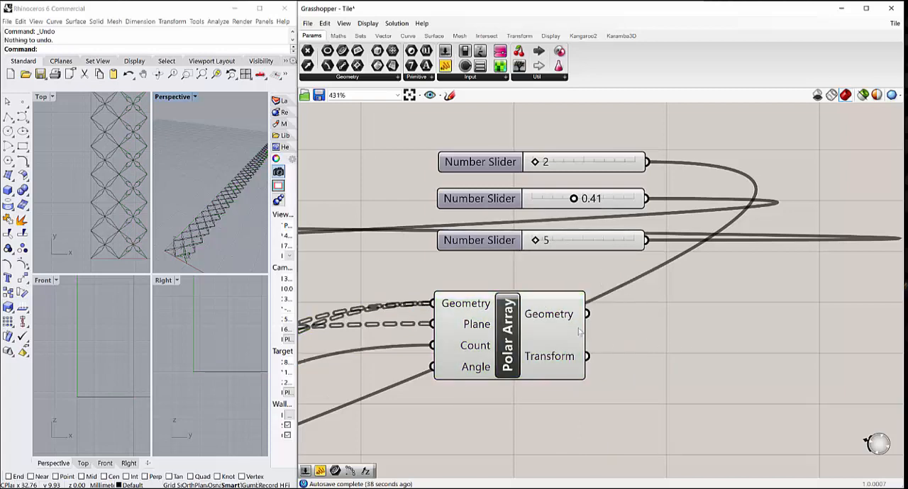
Step: Set the three control sliders, from top to bottom, to 3, 0.42 and 10
double_click(554, 240)
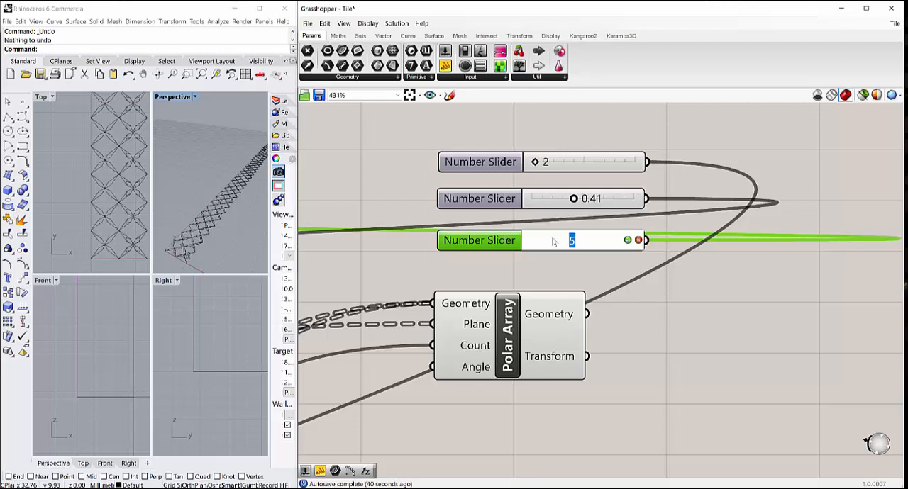
text(10)
key(Return)
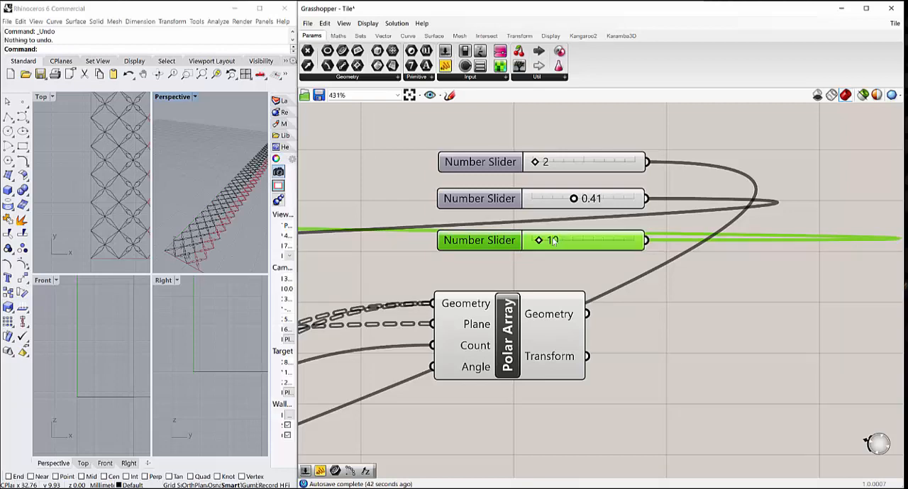
mouse_move(215, 271)
right_down()
mouse_move(183, 262)
mouse_move(218, 255)
mouse_move(178, 269)
mouse_move(207, 260)
mouse_move(206, 247)
right_up()
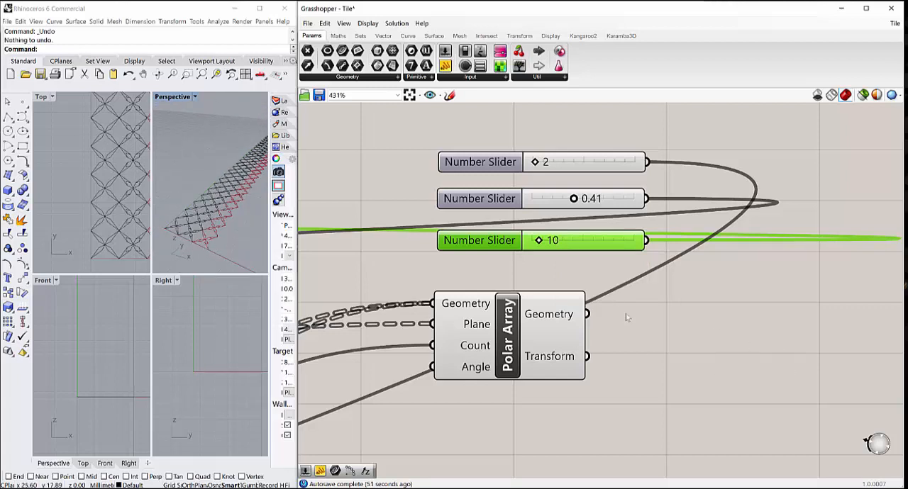
double_click(598, 202)
text(0.42)
key(Return)
double_click(581, 158)
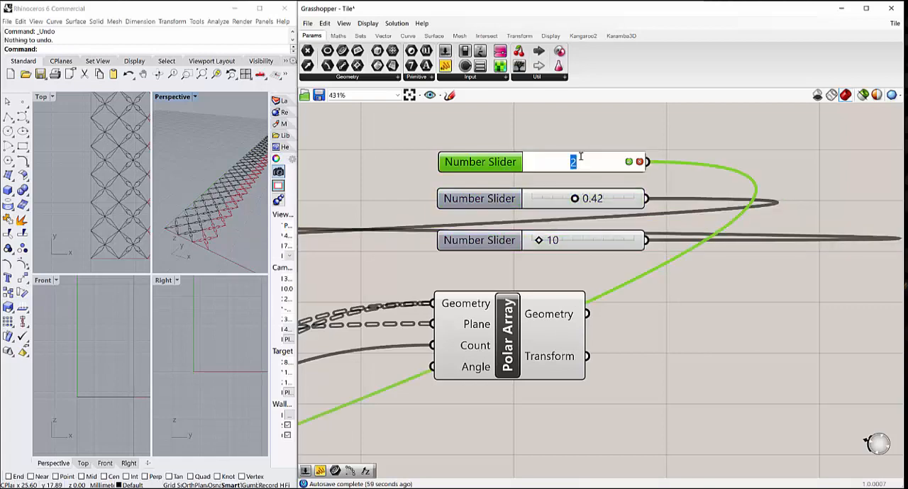
text(3)
key(Return)
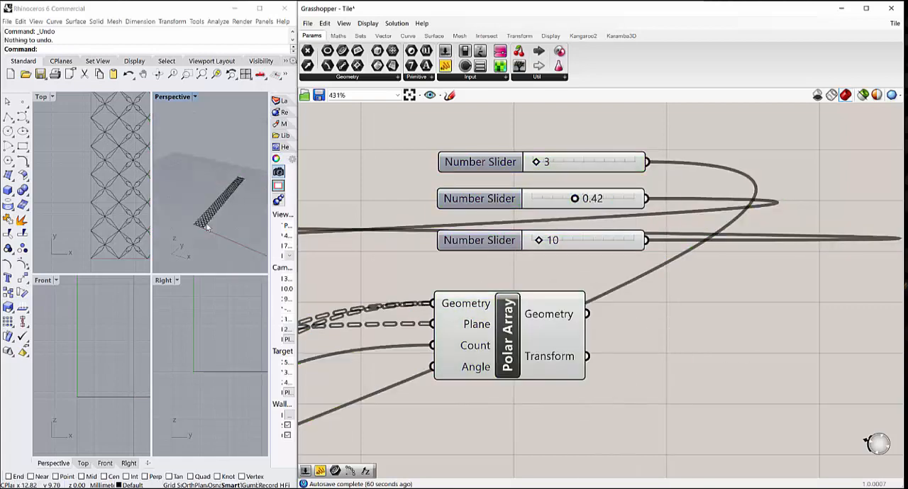
Step: Set the three control sliders, from top to bottom, to 4, 0.43 and 15, and bake the Polar Array
double_click(560, 244)
text(15)
key(Return)
double_click(564, 169)
text(4)
key(Return)
double_click(602, 203)
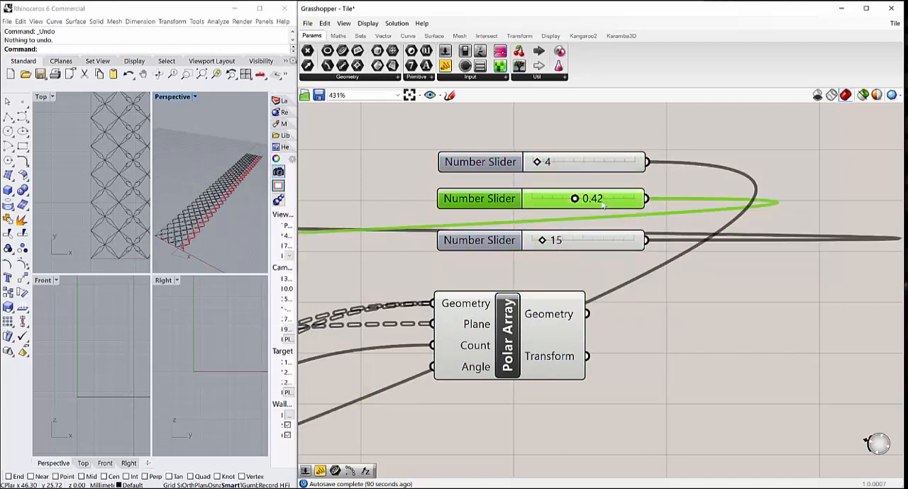
text(0.43)
key(Return)
middle_click(551, 347)
Step: Set the three control sliders, from top to bottom, to 5, 0.44 and 20, and bake the Polar Array
double_click(581, 244)
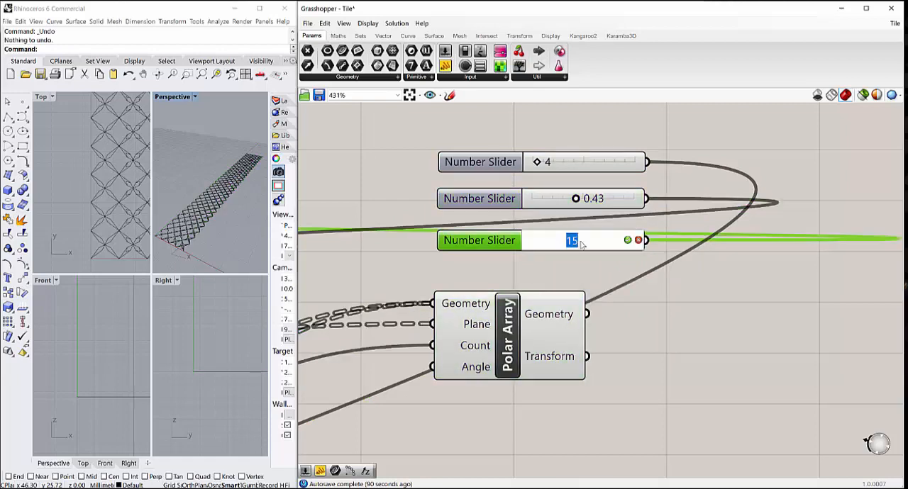
text(20)
key(Return)
double_click(601, 207)
text(0.44)
key(Return)
double_click(587, 168)
text(5)
key(Return)
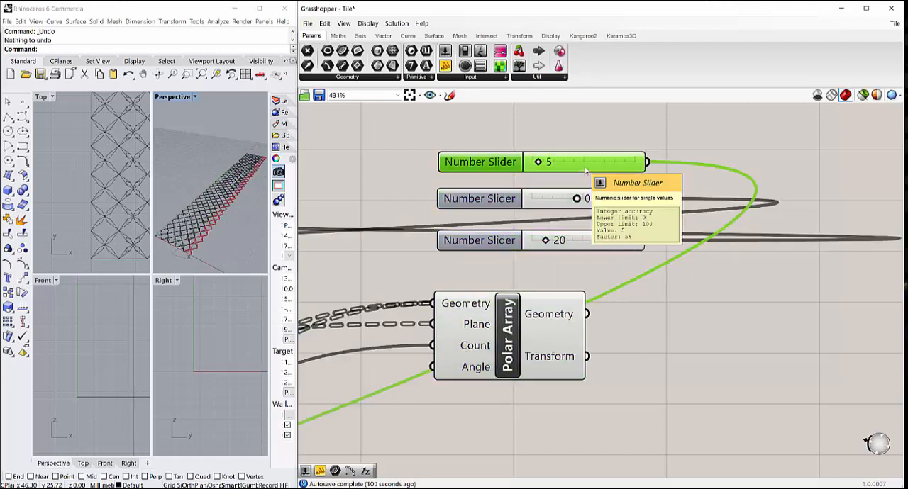
middle_click(545, 328)
Step: Set the three control sliders, from top to bottom, to 6, 0.45 and 25, and bake the Polar Array
double_click(574, 241)
text(25)
key(Return)
double_click(596, 201)
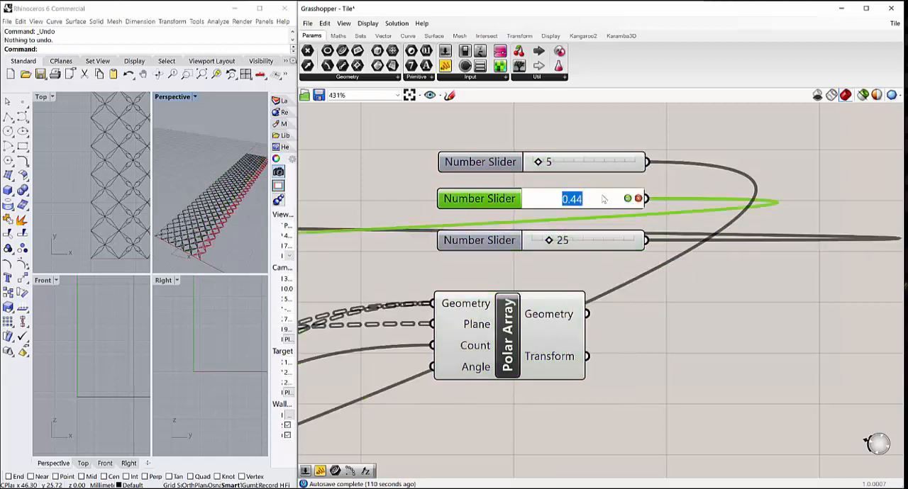
text(0.45)
key(Return)
double_click(598, 168)
text(6)
key(Return)
middle_click(550, 305)
Step: Set the three control sliders, from top to bottom, to 7, 0.46 and 30
double_click(573, 241)
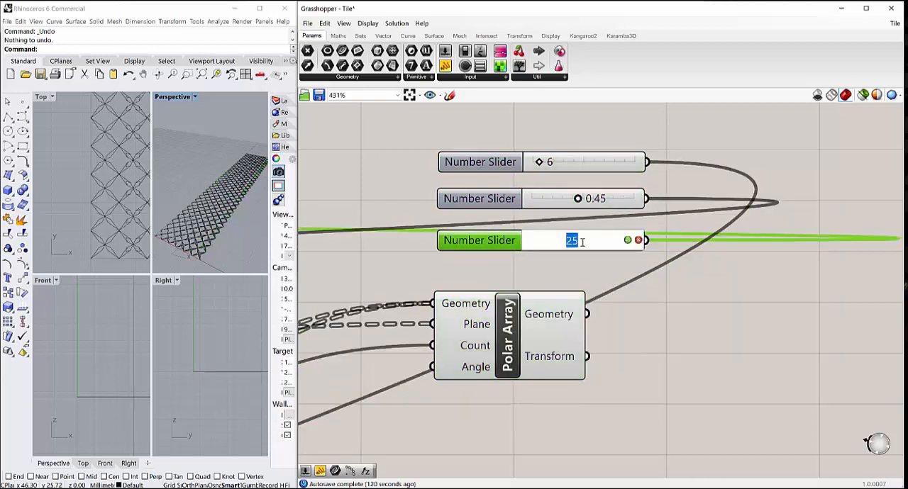
text(30)
key(Return)
double_click(602, 201)
text(0.46)
key(Return)
double_click(560, 161)
text(7)
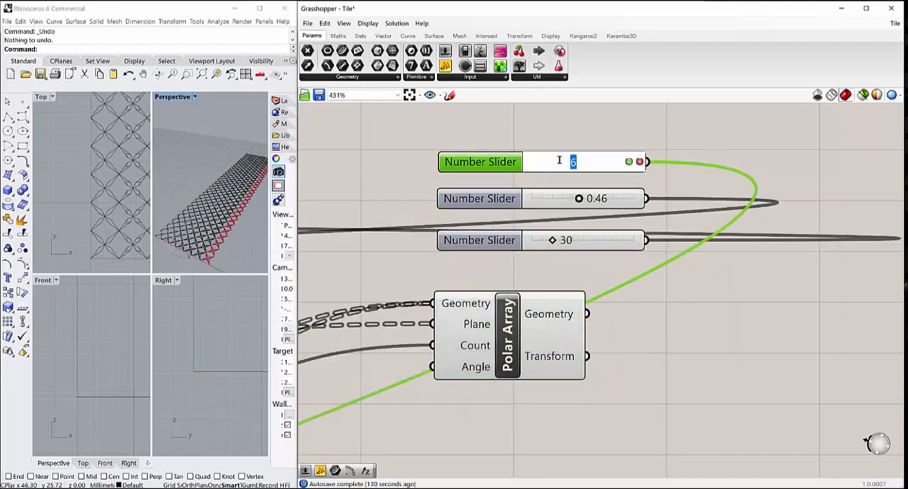
key(Return)
Step: Bake the Polar Array's current star column beside the earlier ones in Rhino
click(551, 324)
middle_click(550, 324)
click(569, 345)
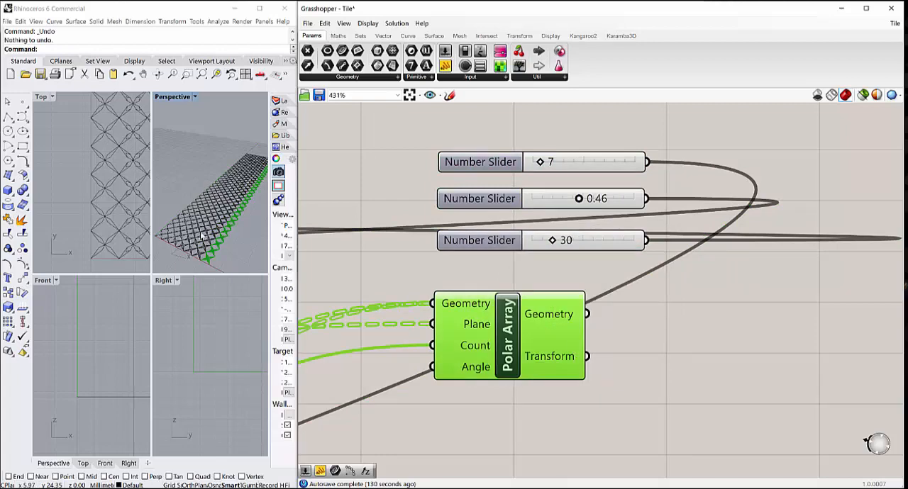
right_drag(200, 234, 218, 268)
click(701, 368)
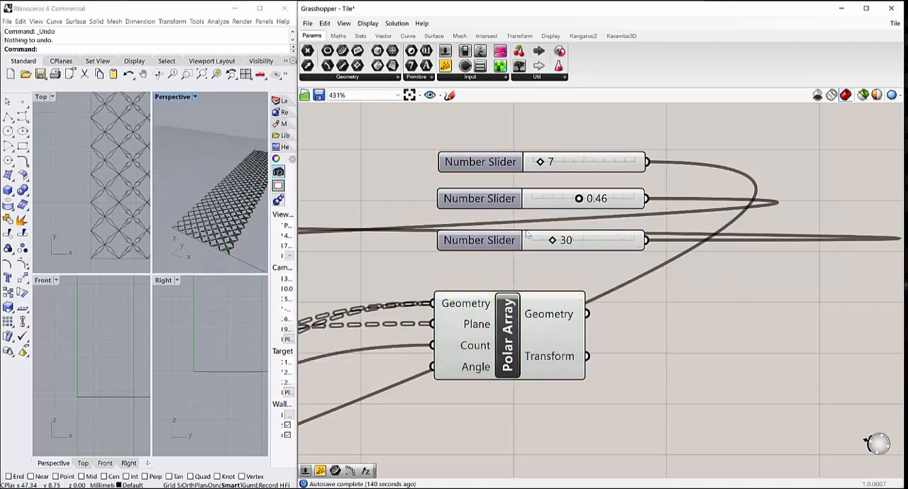
Step: Set the three control sliders, from top to bottom, to 8, 0.47 and 35
scroll(222, 253, up, 3)
right_drag(360, 240, 338, 235)
double_click(579, 240)
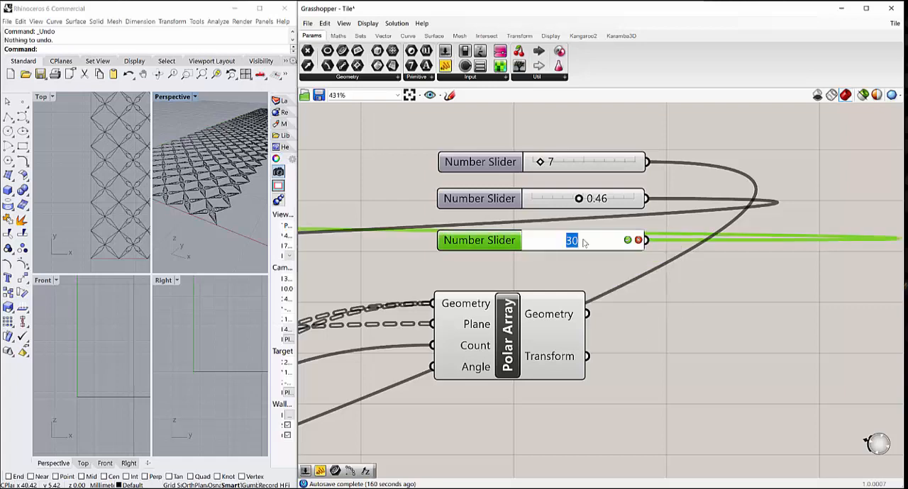
text(35)
key(Return)
double_click(606, 200)
text(0.47)
key(Return)
click(579, 170)
double_click(578, 172)
text(8)
key(Return)
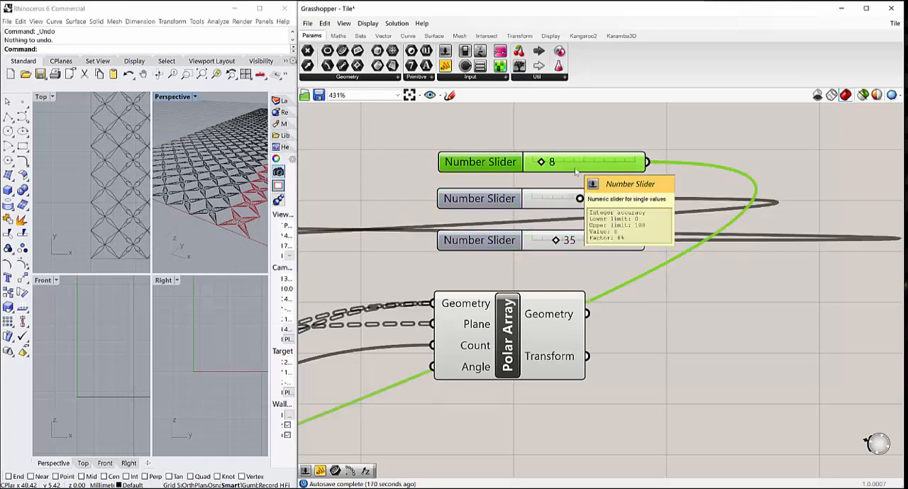
Step: Bake the Polar Array component's updated star column into the Rhino model
click(553, 333)
middle_click(553, 333)
click(573, 353)
Step: Set the three control sliders, from top to bottom, to 9, 0.48 and 40
double_click(607, 246)
text(410)
key(BackSpace)
key(BackSpace)
text(0)
key(Return)
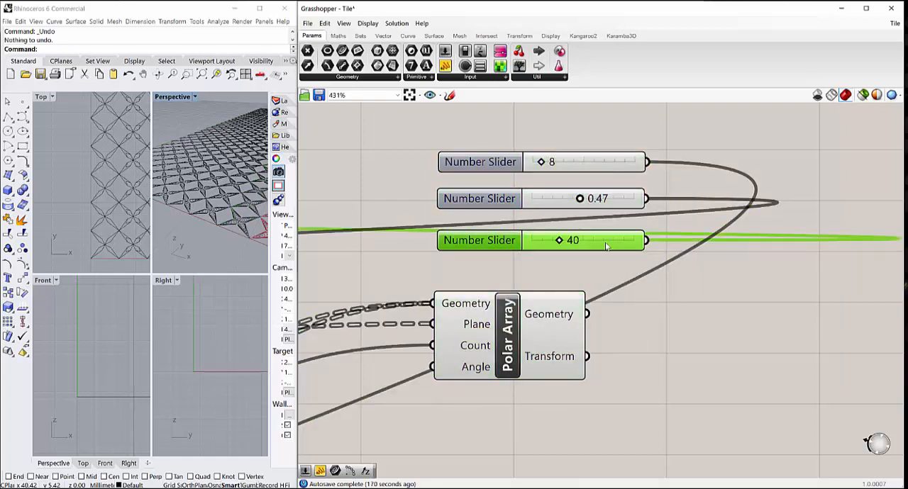
double_click(608, 199)
text(0.48)
key(Return)
double_click(586, 167)
text(9)
key(Return)
Step: Bake the Polar Array's updated star column into Rhino as the next column of the pattern
click(554, 343)
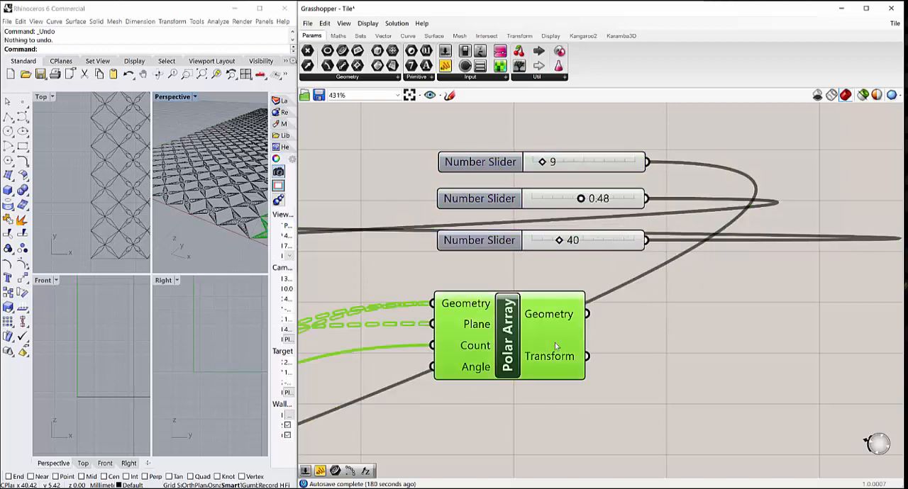
middle_click(554, 343)
click(651, 359)
Step: Set the three control sliders, from top to bottom, to 10, 0.49 and 45
double_click(600, 245)
text(45)
key(Return)
double_click(614, 205)
text(0.49)
key(Return)
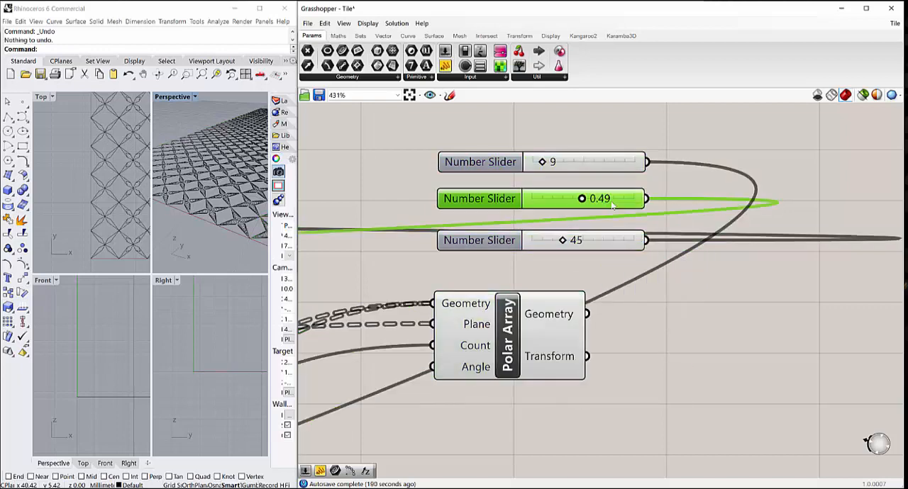
double_click(586, 163)
text(10)
key(Return)
Step: Bake the current Polar Array result into Rhino to extend the star pattern by one column
click(550, 333)
middle_click(549, 333)
click(564, 260)
Step: Set the three control sliders, from top to bottom, to 11, 0.50 and 50
double_click(575, 241)
text(50)
key(Return)
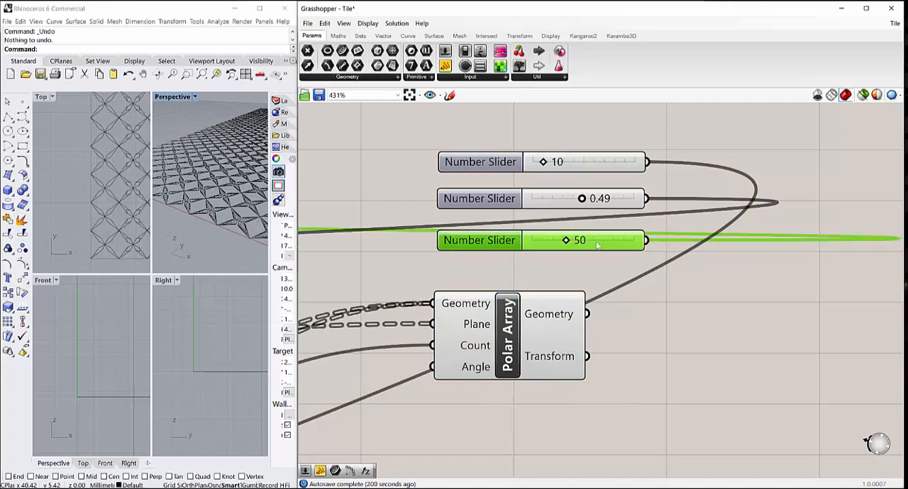
double_click(603, 199)
text(0.50)
key(Return)
double_click(586, 163)
text(11)
key(Return)
Step: Bake the Polar Array component's current star column into the Rhino model
click(537, 330)
middle_click(536, 331)
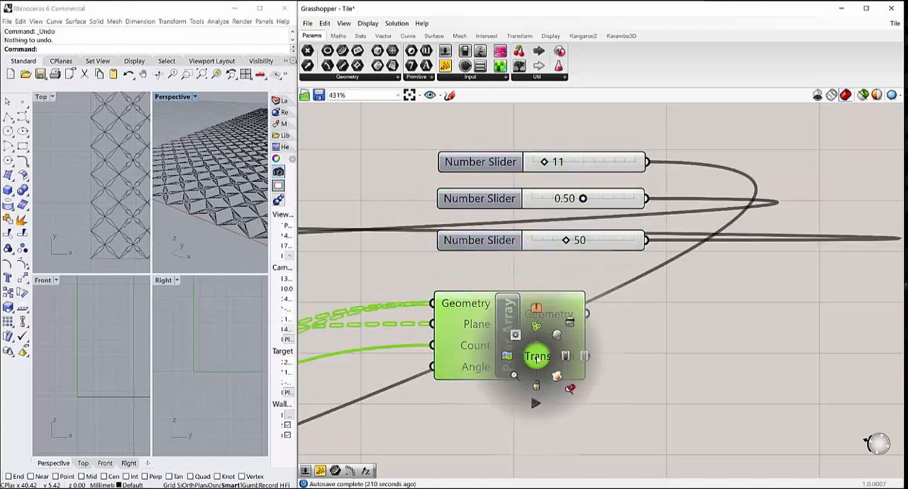
click(558, 383)
Step: Set the three control sliders, from top to bottom, to 12, 0.51 and 55
double_click(574, 240)
text(55)
key(Return)
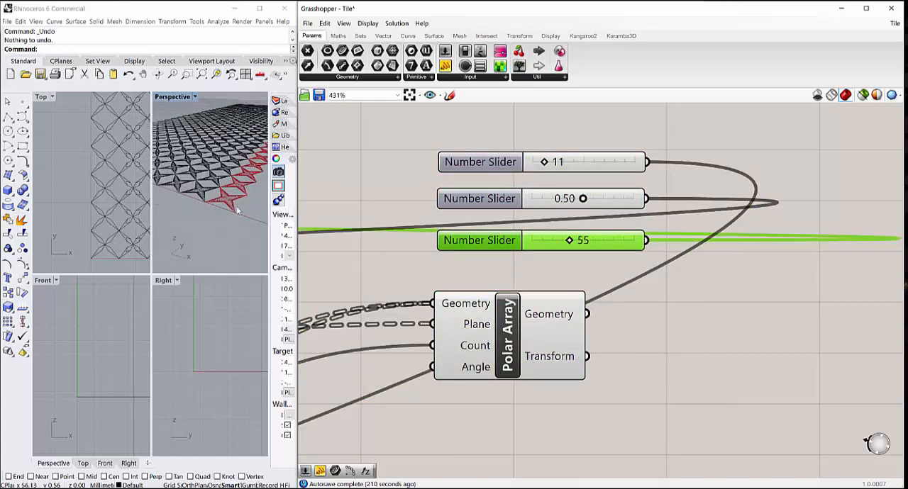
double_click(603, 199)
text(0.51)
key(Return)
double_click(586, 164)
text(0.12)
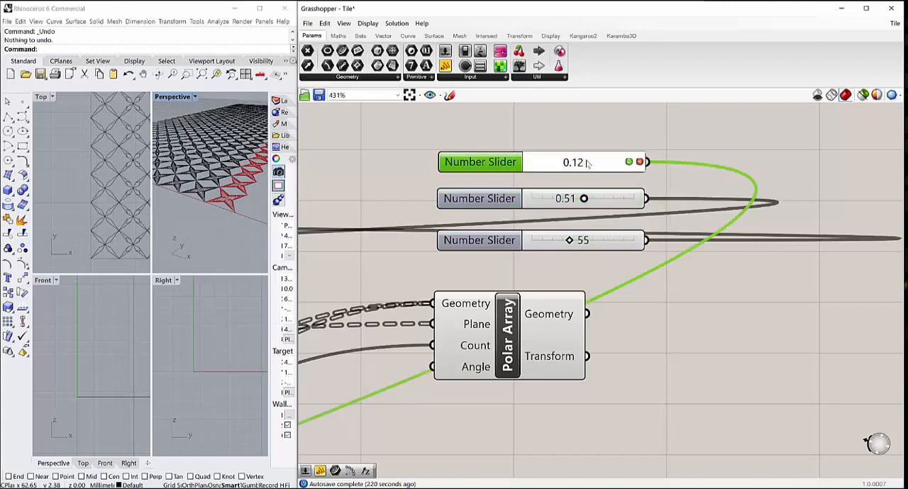
key(Return)
Step: Bake the updated Polar Array star column into the Rhino model
click(651, 314)
middle_click(565, 321)
click(594, 275)
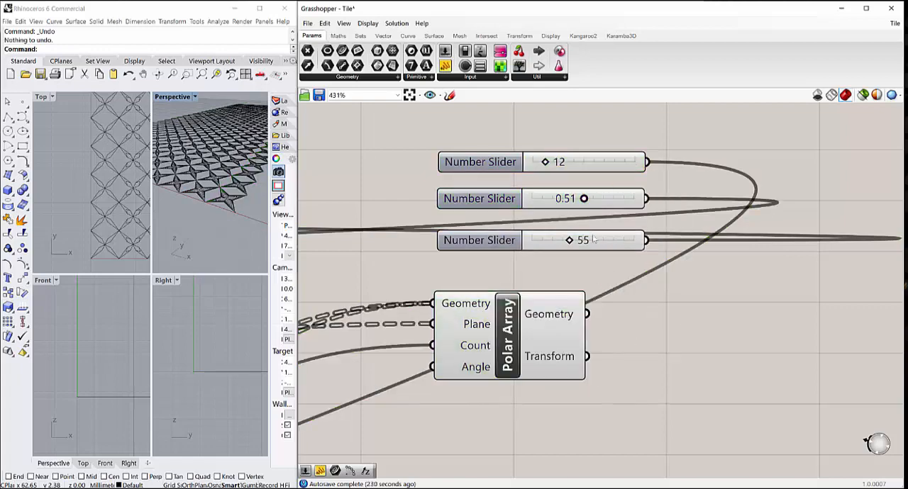
Step: Set the three control sliders, from top to bottom, to 13, 0.52 and 60
double_click(583, 242)
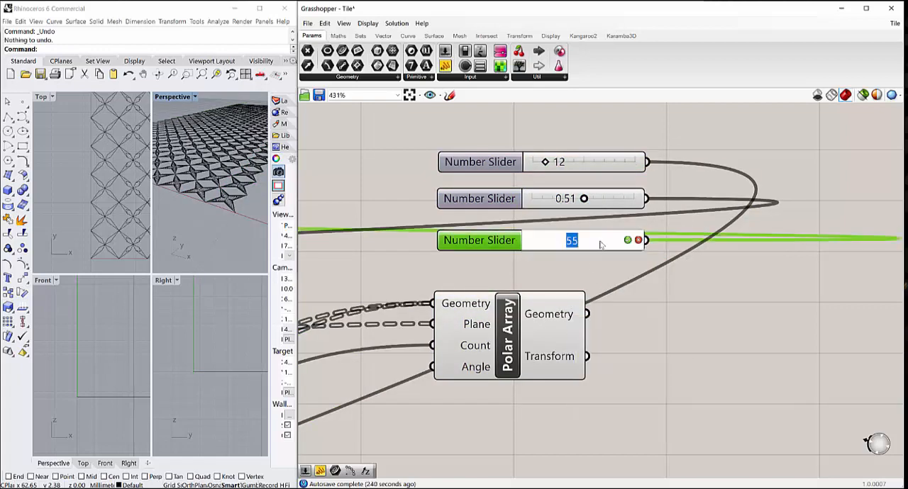
text(60)
key(Return)
double_click(598, 198)
text(0.52)
key(Return)
double_click(611, 166)
text(13)
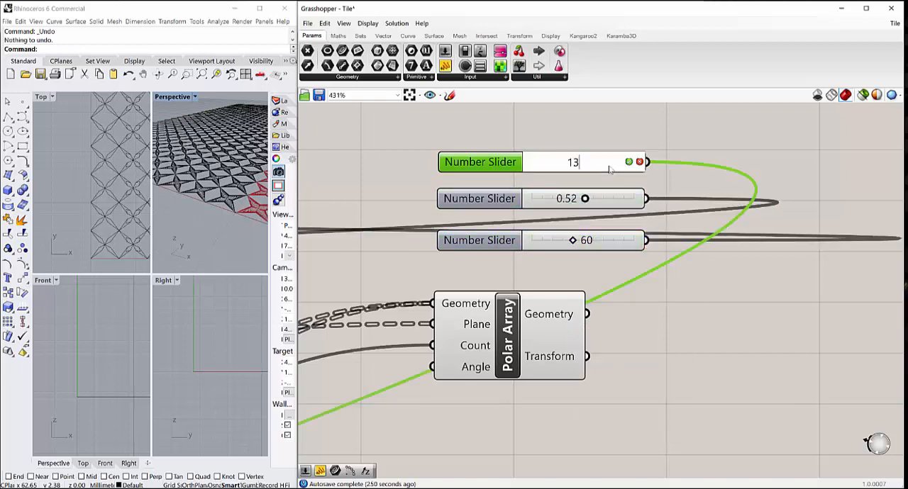
key(Return)
Step: Bake the Polar Array's current result as another star column in the Rhino model
click(559, 315)
middle_click(559, 315)
click(626, 277)
Step: Set the three control sliders, from top to bottom, to 14, 0.53 and 65, and bake that Polar Array star column
double_click(619, 246)
text(65)
key(Return)
double_click(604, 198)
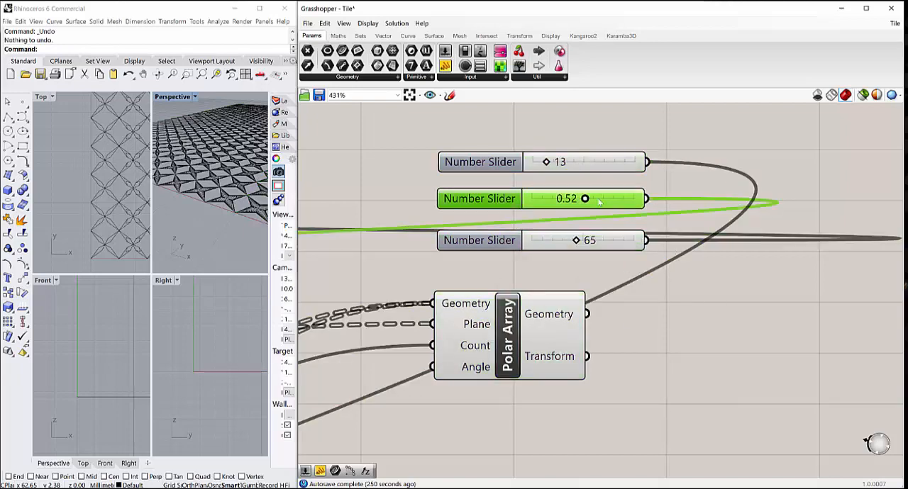
text(0.53)
key(Return)
double_click(593, 162)
text(14)
key(Return)
click(558, 323)
middle_click(557, 322)
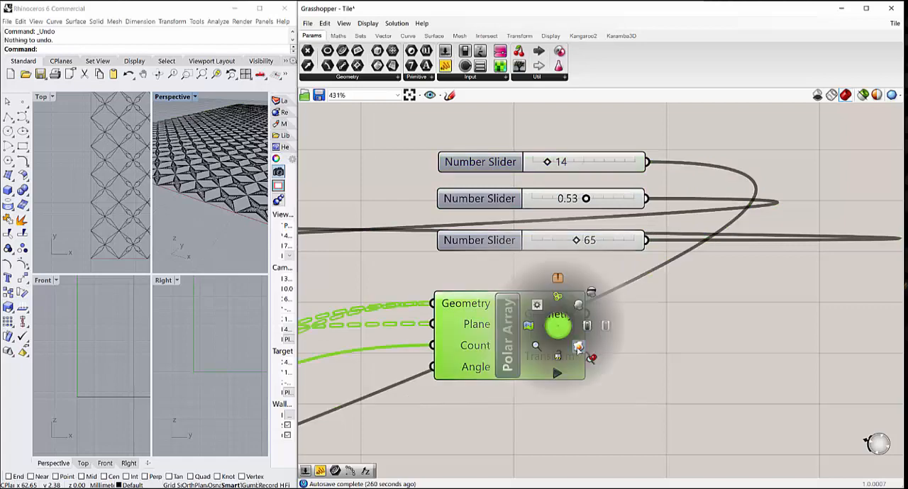
Step: Set the three control sliders, from top to bottom, to 15, 0.54 and 70, and bake the resulting Polar Array column
double_click(596, 241)
text(70)
key(Return)
double_click(603, 199)
text(0.54)
key(Return)
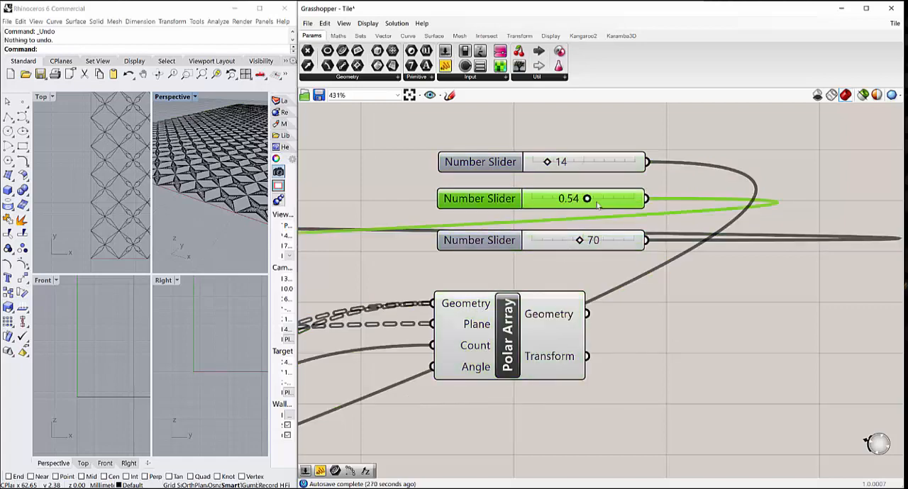
double_click(597, 162)
text(15)
key(Return)
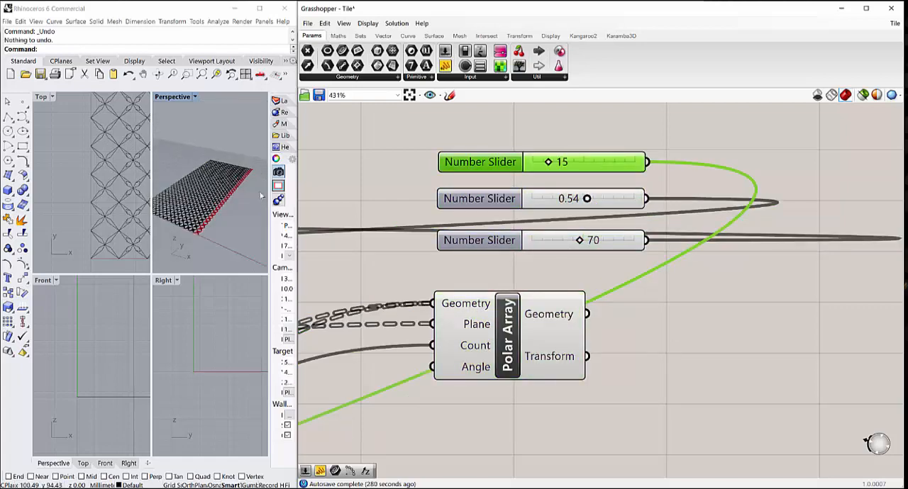
click(546, 325)
middle_click(546, 325)
Step: Set the three control sliders, from top to bottom, to 16, 0.55 and 75, and bake the Polar Array into Rhino
double_click(606, 242)
text(75)
key(Return)
double_click(604, 199)
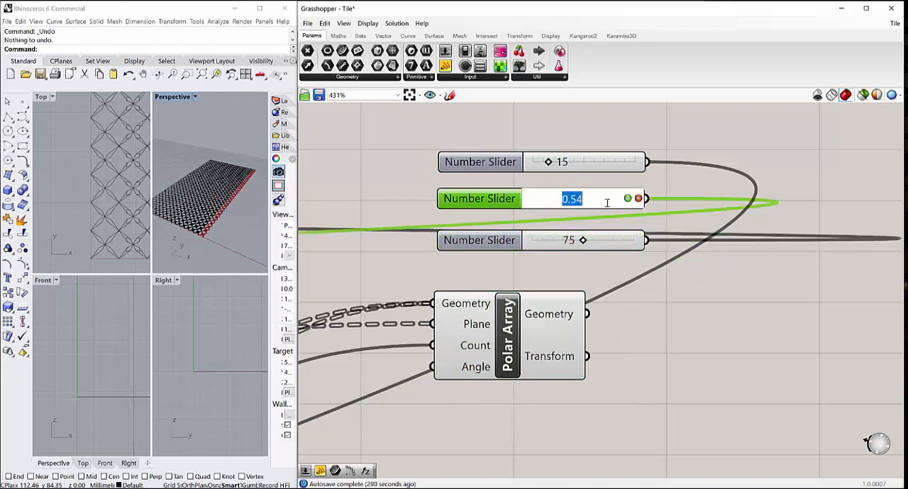
text(0.55)
key(Return)
double_click(606, 165)
text(16)
key(Return)
click(547, 325)
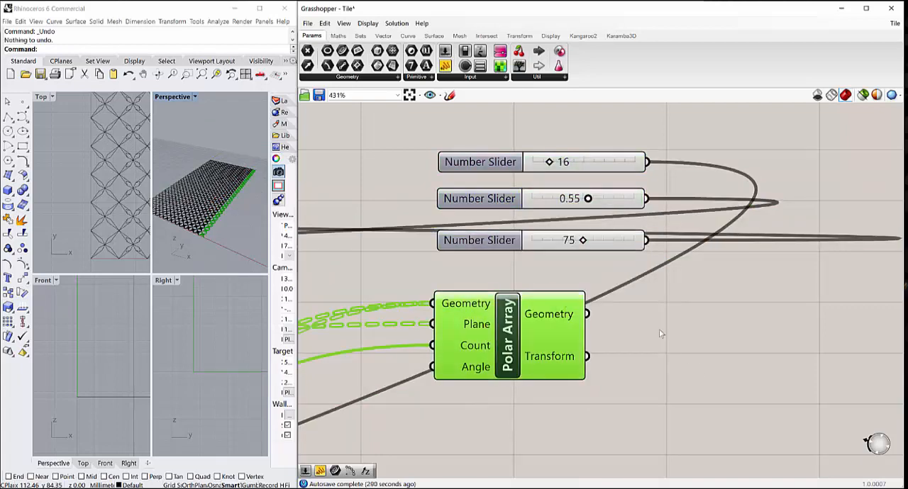
Step: Set the three control sliders, from top to bottom, to 17, 0.56 and 80, and bake the updated Polar Array star column
double_click(607, 242)
text(80)
key(Return)
double_click(571, 198)
text(0.56)
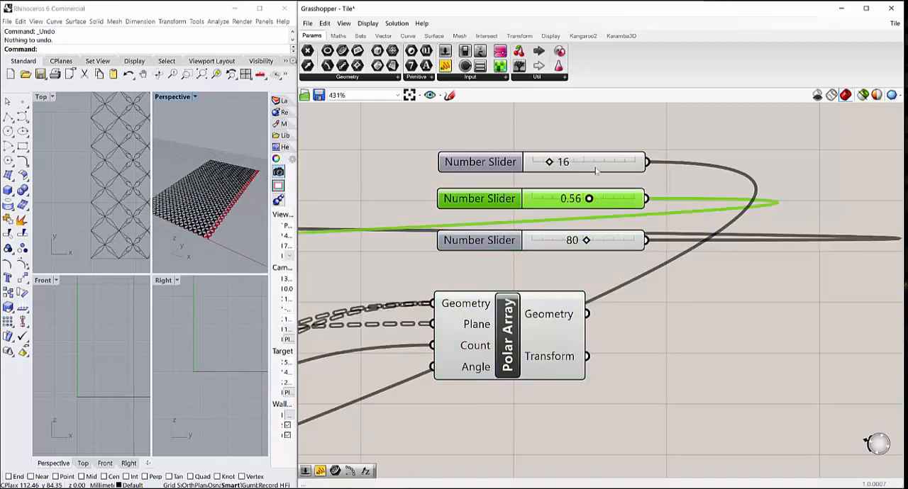
key(Return)
double_click(572, 163)
text(17)
key(Return)
click(541, 359)
middle_click(541, 359)
click(681, 298)
Step: Set the three control sliders, from top to bottom, to 18, 0.57 and 85, and bake the Polar Array as another column
double_click(607, 241)
text(85)
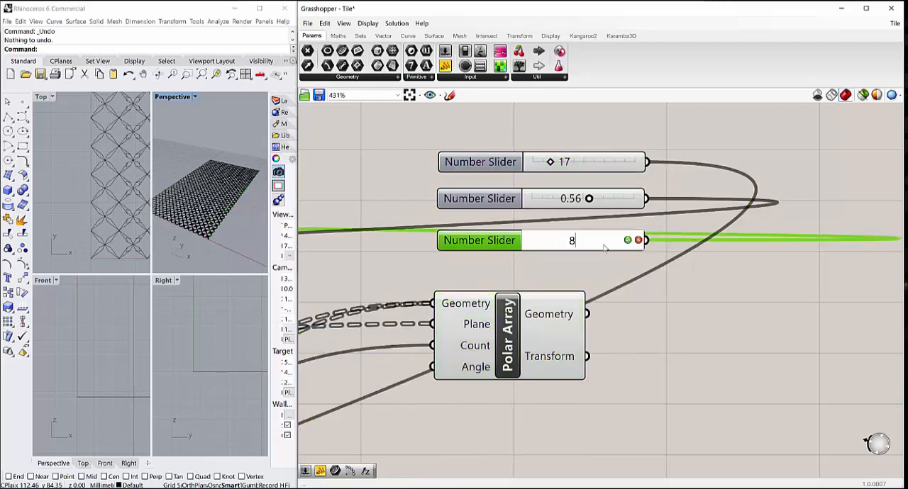
key(Return)
double_click(614, 201)
text(0.57)
key(Return)
double_click(588, 162)
text(18)
key(Return)
click(540, 313)
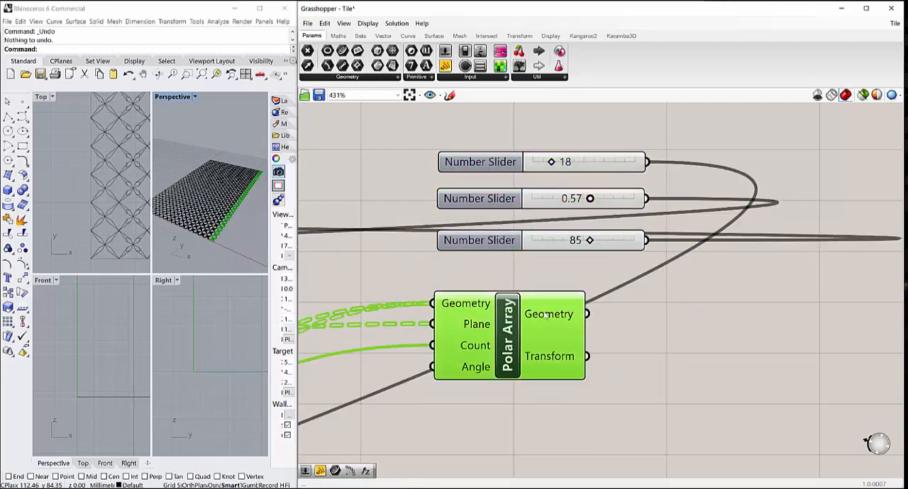
middle_click(540, 312)
click(618, 323)
click(661, 330)
Step: Set the three control sliders, from top to bottom, to 19, 0.58 and 90, and bake the Polar Array star column
click(612, 246)
double_click(613, 247)
text(90)
key(Return)
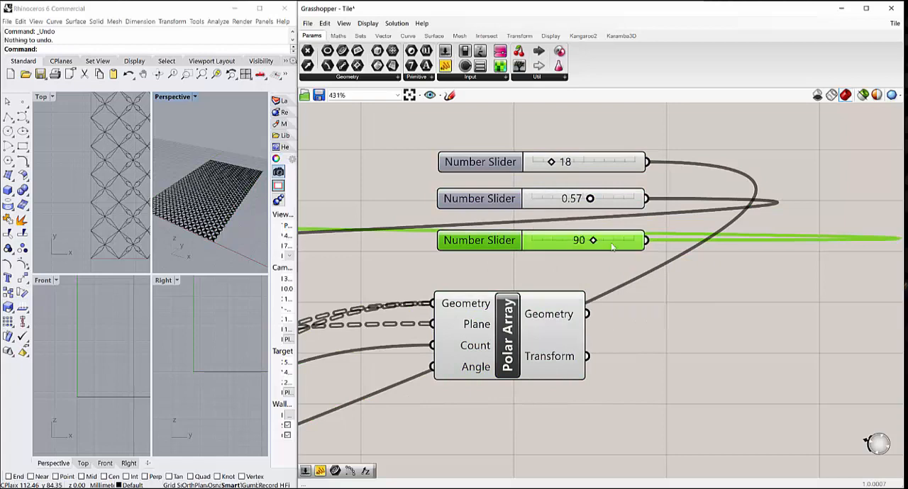
double_click(628, 204)
text(0.58)
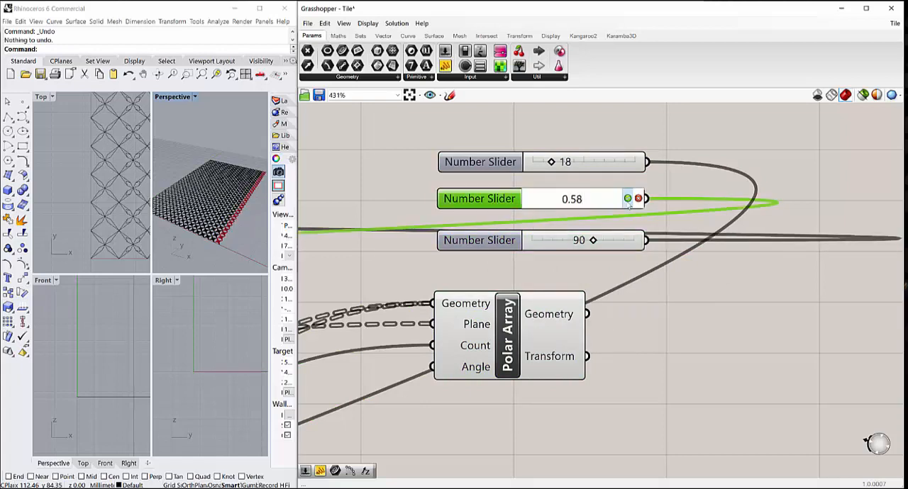
key(Return)
double_click(605, 169)
text(19)
key(Return)
click(570, 331)
middle_click(570, 330)
click(593, 348)
Step: Set the three control sliders, from top to bottom, to 20, 0.59 and 95, and bake the Polar Array into the Rhino model
click(589, 246)
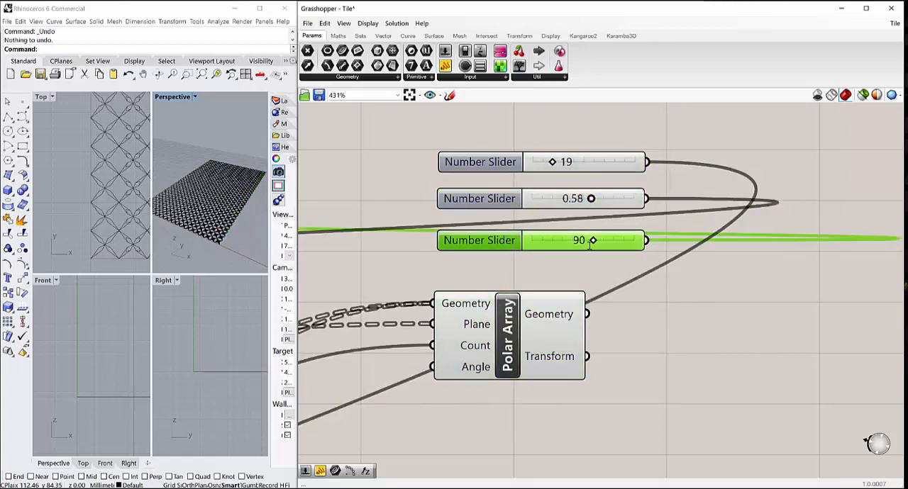
double_click(590, 245)
text(95)
key(Return)
double_click(571, 201)
text(0.59)
key(Return)
double_click(611, 166)
text(20)
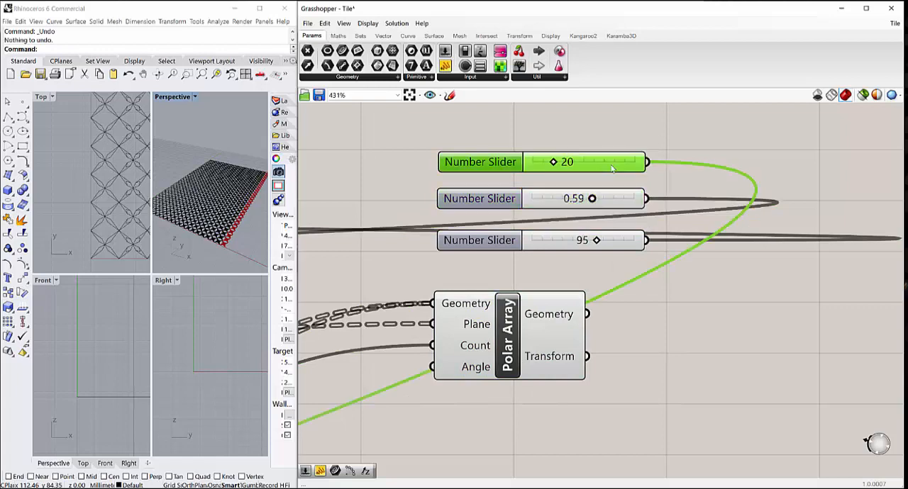
click(551, 325)
middle_click(551, 325)
click(574, 342)
Step: Set the three control sliders, from top to bottom, to 21, 0.60 and 100, and bake the resulting Polar Array star column
double_click(605, 241)
double_click(615, 201)
text(0.6)
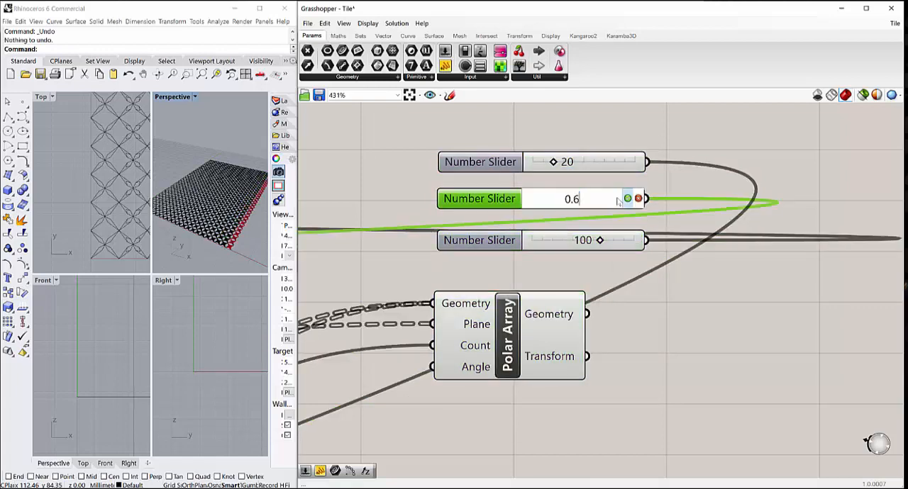
key(Return)
double_click(581, 164)
text(21)
key(Return)
click(545, 320)
middle_click(545, 320)
Step: Set the three control sliders, from top to bottom, to 22, 0.61 and 105, and bake the Polar Array as another star column
double_click(578, 241)
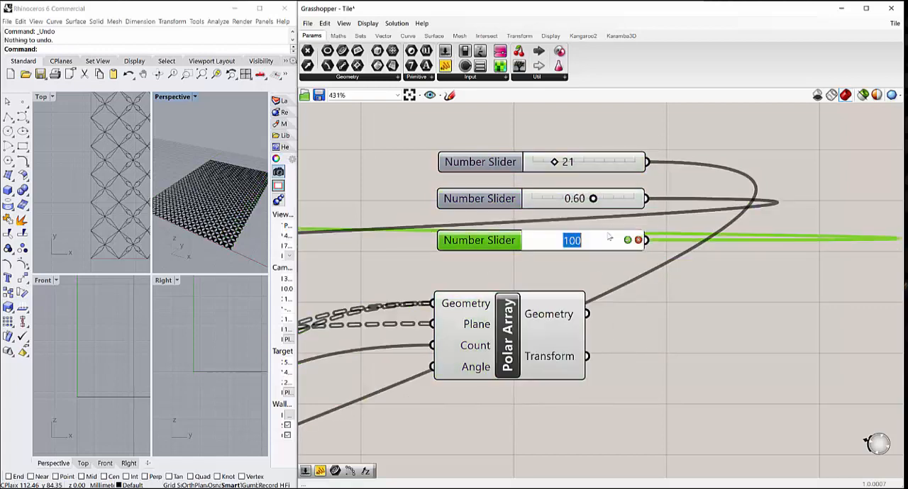
text(105)
key(Return)
double_click(574, 199)
text(0.61)
key(Return)
click(601, 168)
double_click(600, 172)
text(22)
key(Return)
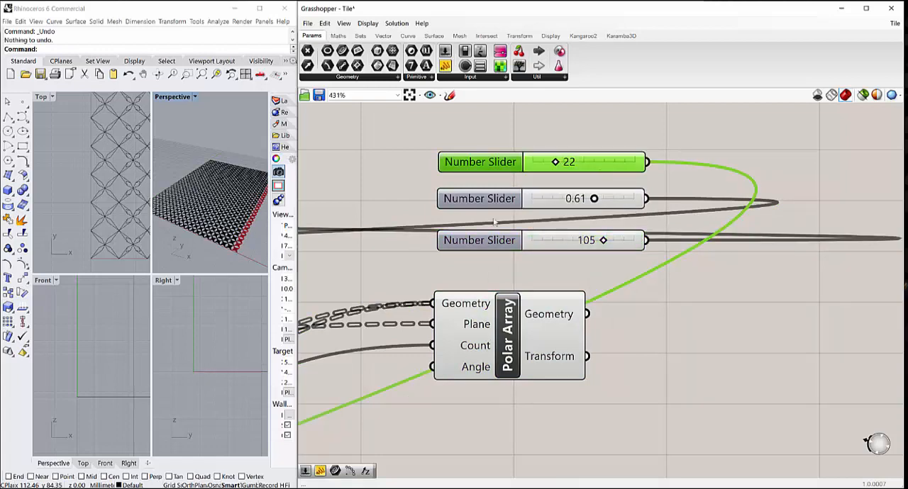
click(542, 345)
middle_click(541, 345)
Step: Set the three control sliders, from top to bottom, to 23, 0.62 and 110, and bake the updated Polar Array column
double_click(617, 245)
text(110)
key(Return)
double_click(582, 199)
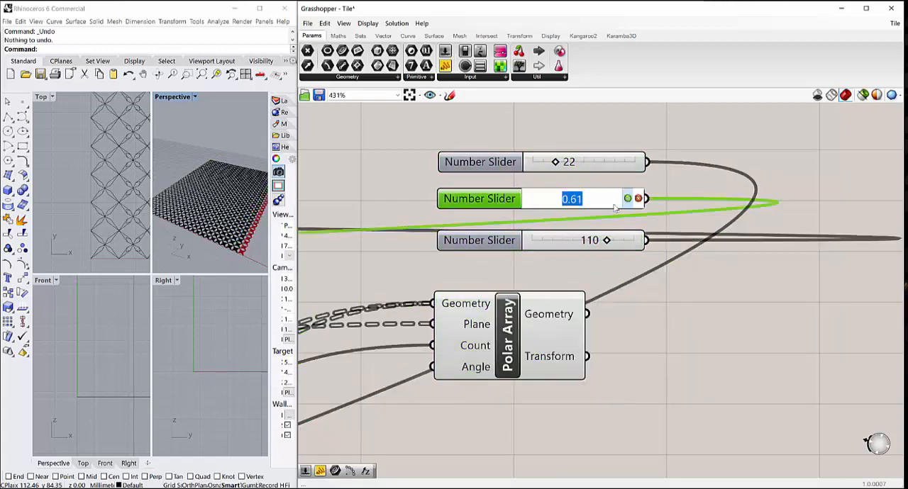
text(0.62)
key(Return)
double_click(589, 163)
text(23)
key(Return)
click(557, 334)
middle_click(557, 333)
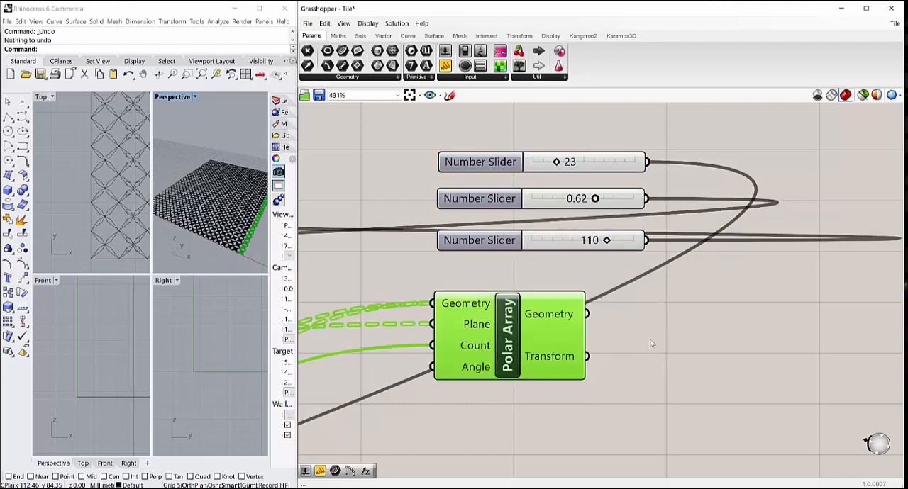
Step: Set the three control sliders, from top to bottom, to 24, 0.63 and 115, and bake the Polar Array star column
double_click(616, 245)
text(115)
key(Return)
double_click(583, 200)
text(0.63)
key(Return)
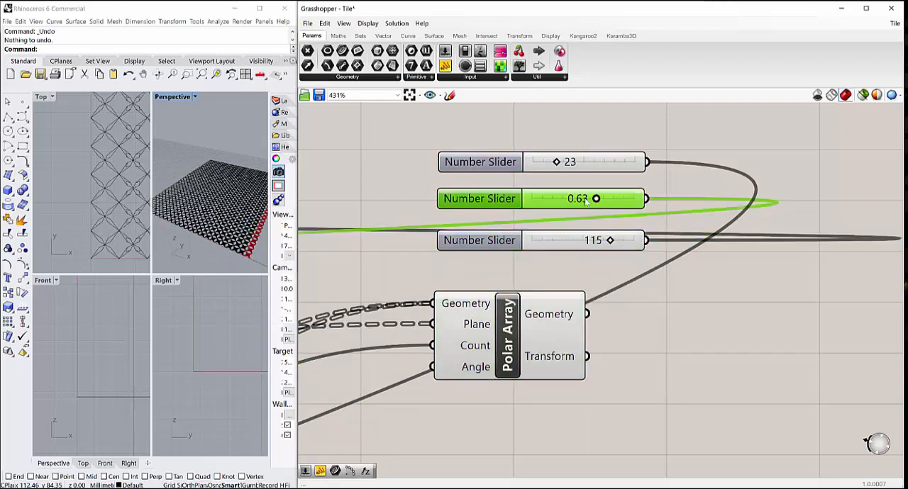
double_click(589, 164)
text(24)
key(Return)
click(549, 343)
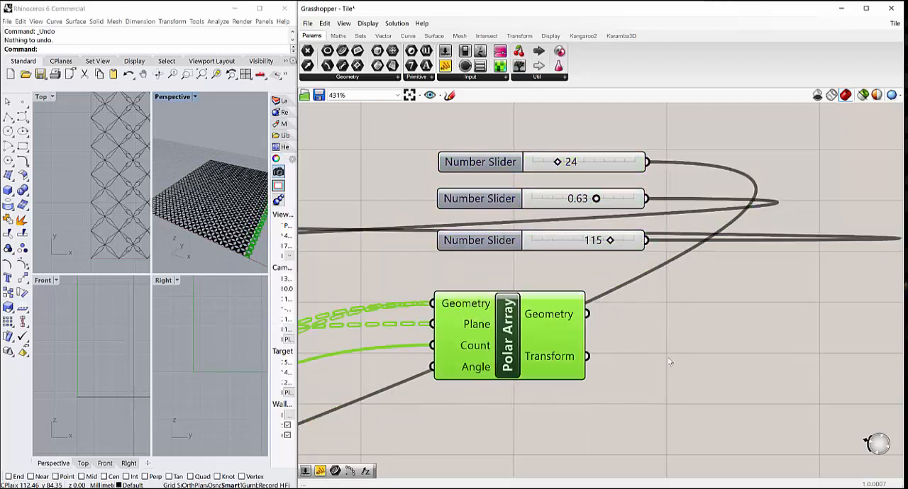
Step: Set the three control sliders, from top to bottom, to 25, 0.64 and 120, and bake the Polar Array into Rhino
double_click(589, 241)
text(120)
key(Return)
double_click(562, 199)
text(0.64)
key(Return)
double_click(571, 162)
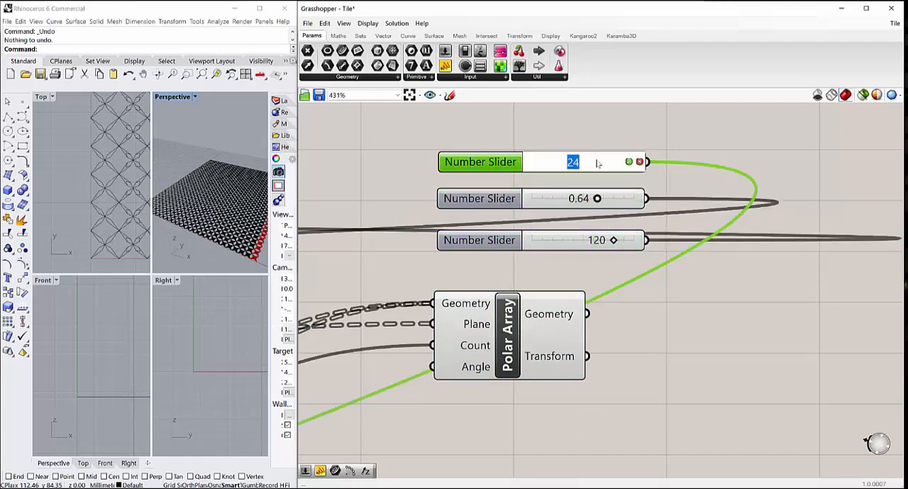
text(25)
key(Return)
click(551, 327)
middle_click(551, 326)
Step: Set the three control sliders, from top to bottom, to 26, 0.65 and 125, and bake the resulting Polar Array star column
click(587, 242)
double_click(588, 242)
text(125)
key(Return)
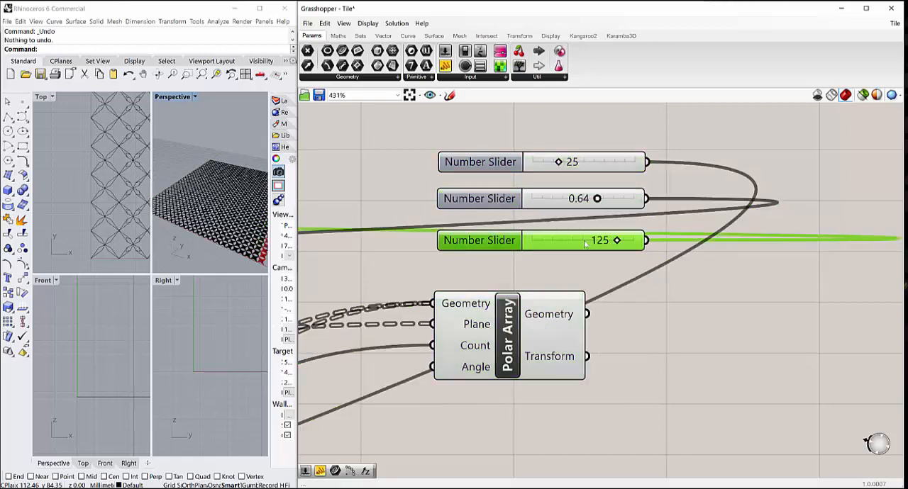
double_click(588, 200)
text(0.65)
key(Return)
double_click(588, 165)
text(36)
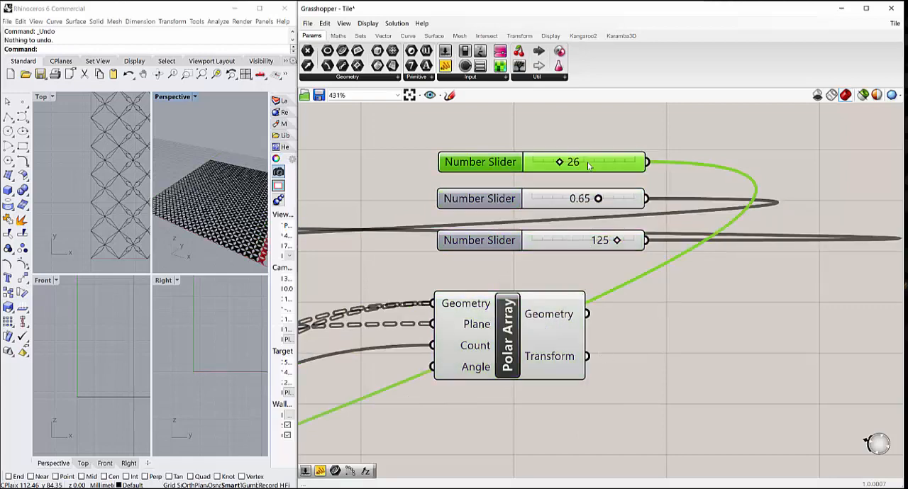
key(Return)
click(546, 351)
middle_click(547, 350)
click(615, 374)
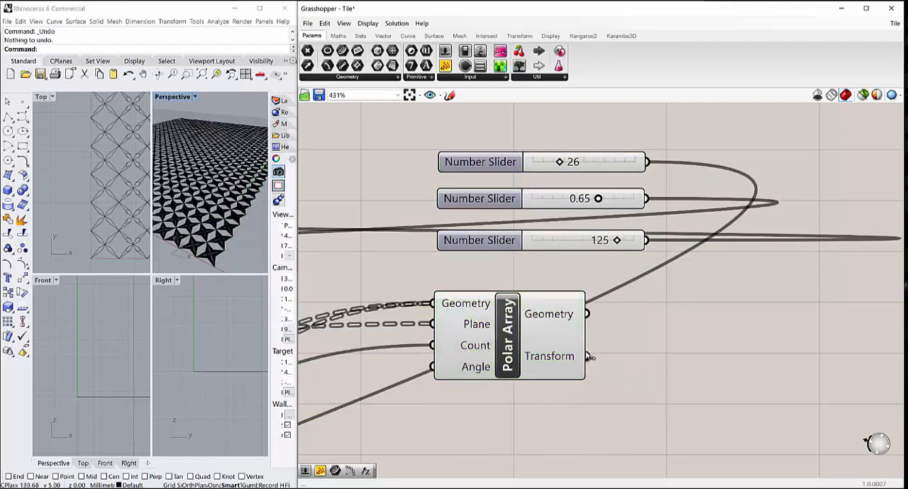
middle_click(618, 383)
Step: Set the three control sliders, from top to bottom, to 27, 0.66 and 130, and bake the updated Polar Array column
double_click(573, 242)
text(130)
key(Return)
click(621, 198)
double_click(621, 199)
text(0.66)
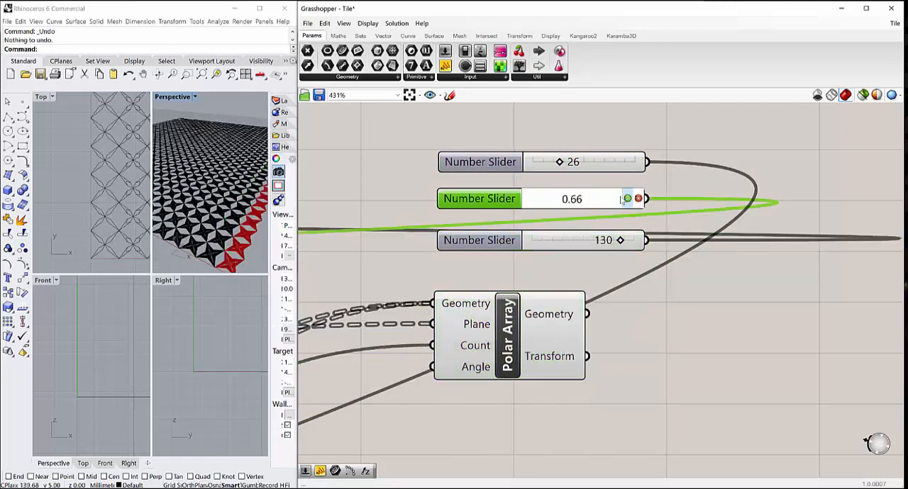
key(Return)
double_click(595, 168)
text(27)
key(Return)
click(545, 343)
middle_click(545, 345)
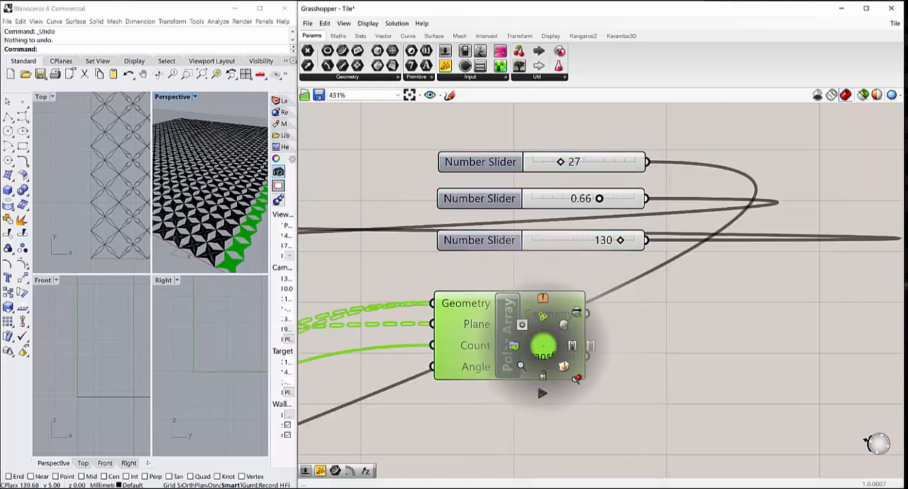
click(563, 367)
click(611, 372)
Step: Set the three control sliders, from top to bottom, to 28, 0.67 and 135, and bake the Polar Array star column
double_click(596, 245)
text(135)
key(Return)
double_click(581, 199)
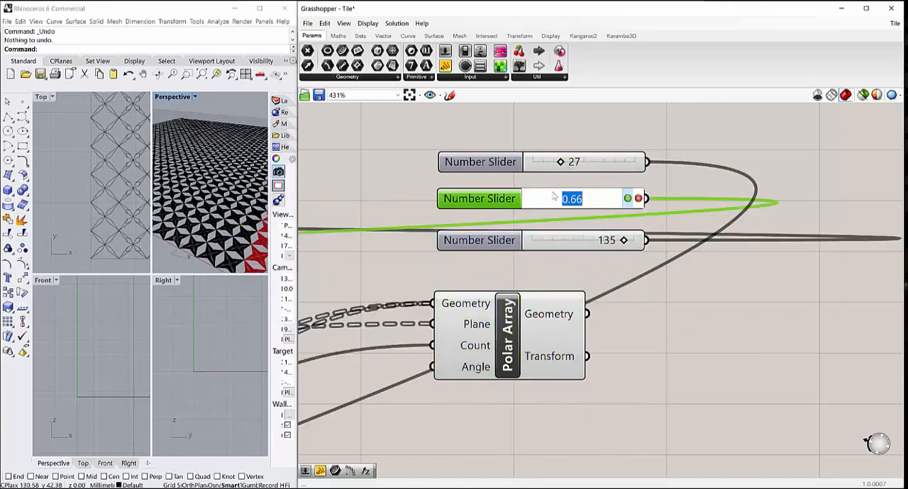
text(0.67)
key(Return)
click(598, 164)
double_click(598, 165)
text(28)
key(Return)
click(548, 341)
middle_click(548, 342)
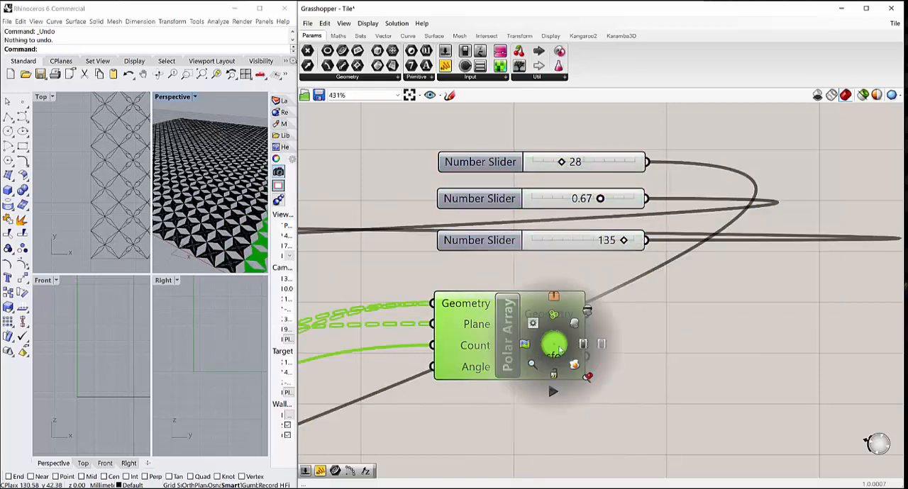
click(576, 366)
Step: Set the three control sliders, from top to bottom, to 29, 0.68 and 140, and bake the Polar Array into Rhino
click(580, 244)
double_click(580, 244)
text(140)
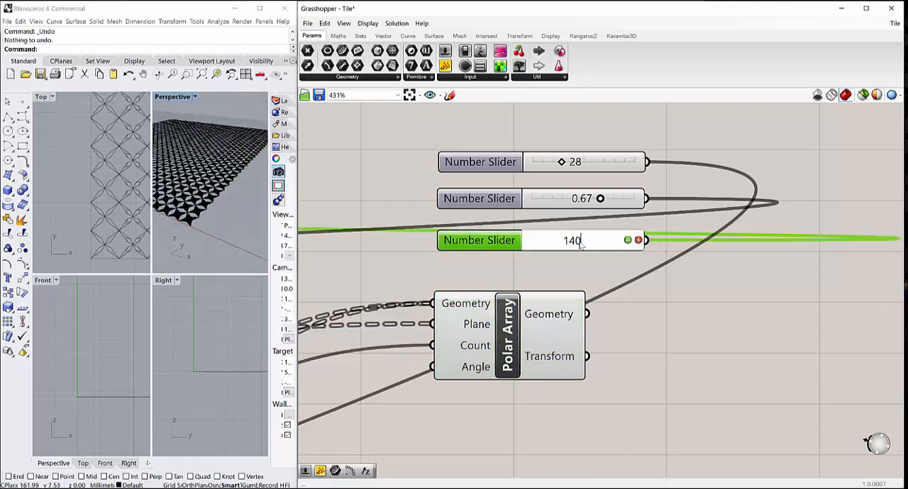
key(Return)
click(567, 200)
double_click(567, 200)
text(0.68)
key(Return)
double_click(598, 166)
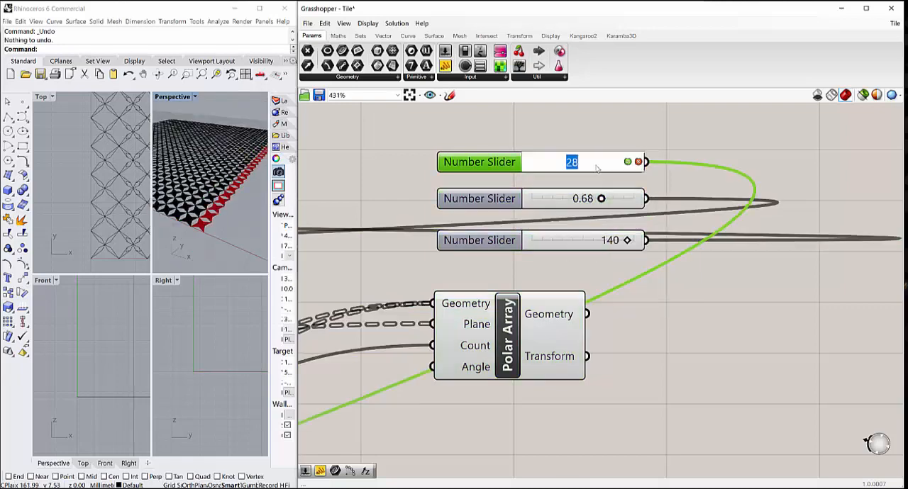
text(29)
key(Return)
click(561, 334)
middle_click(560, 332)
click(580, 354)
click(327, 267)
Step: Set the three control sliders, from top to bottom, to 30, 0.69 and 145, and bake the resulting Polar Array star column
double_click(593, 240)
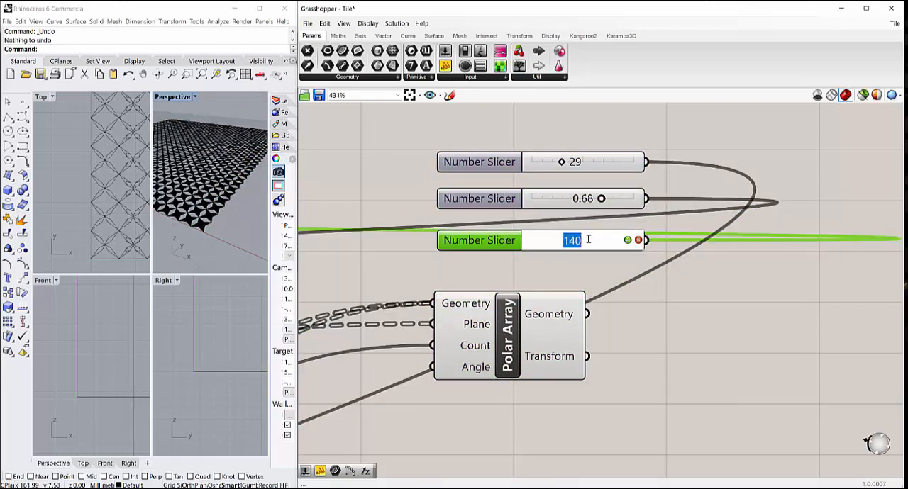
text(145)
key(Return)
double_click(588, 200)
text(0.69)
key(Return)
double_click(588, 163)
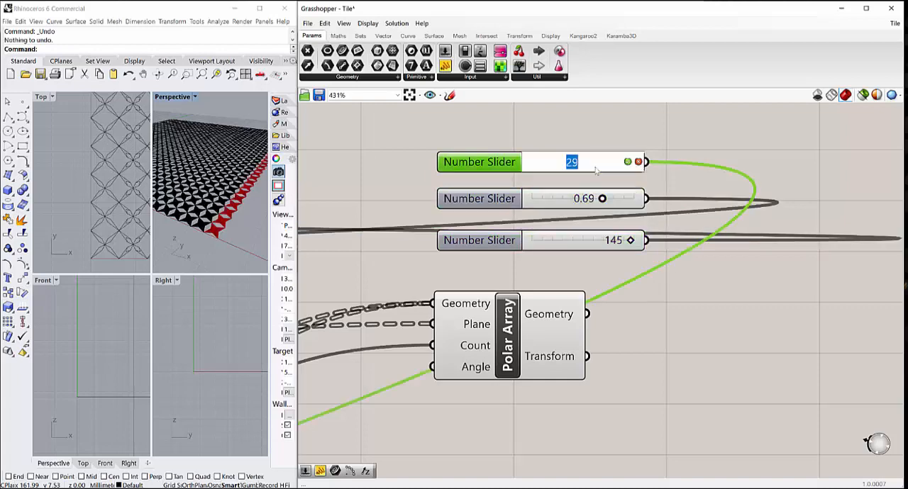
text(30)
key(Return)
click(561, 320)
middle_click(561, 320)
click(588, 341)
click(305, 277)
Step: Examine the baked star tile pattern in the Perspective and Top views, from the whole sheet to close-ups of the first and last columns
scroll(180, 208, down, 5)
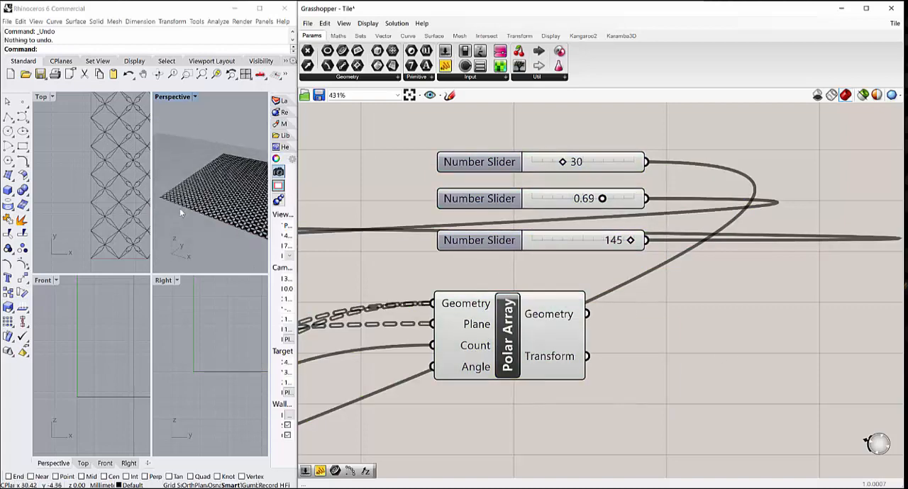
scroll(104, 205, down, 4)
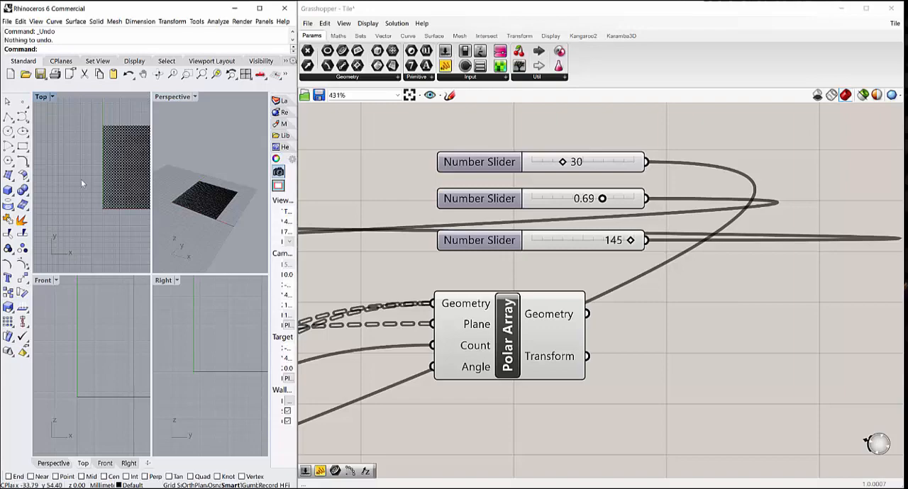
scroll(80, 183, down, 2)
scroll(107, 186, up, 10)
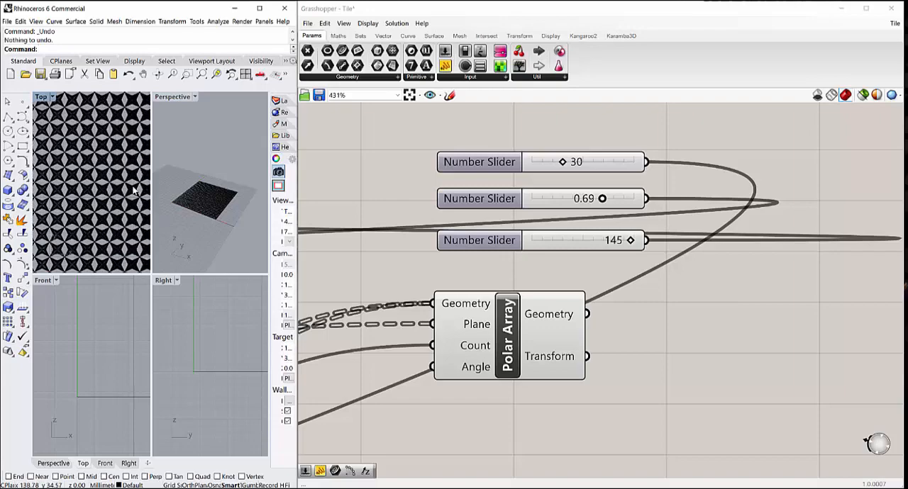
scroll(84, 181, up, 6)
scroll(84, 181, down, 3)
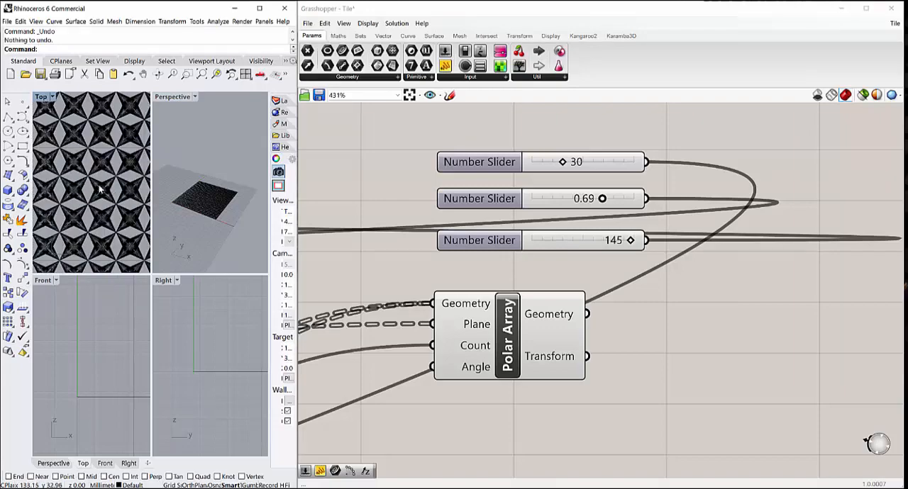
scroll(101, 188, down, 3)
scroll(44, 199, down, 3)
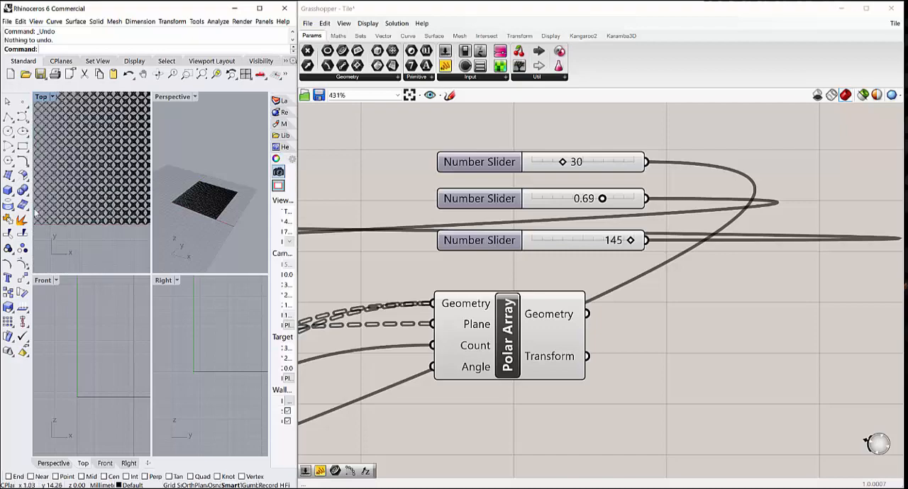
scroll(40, 219, up, 8)
scroll(56, 223, down, 12)
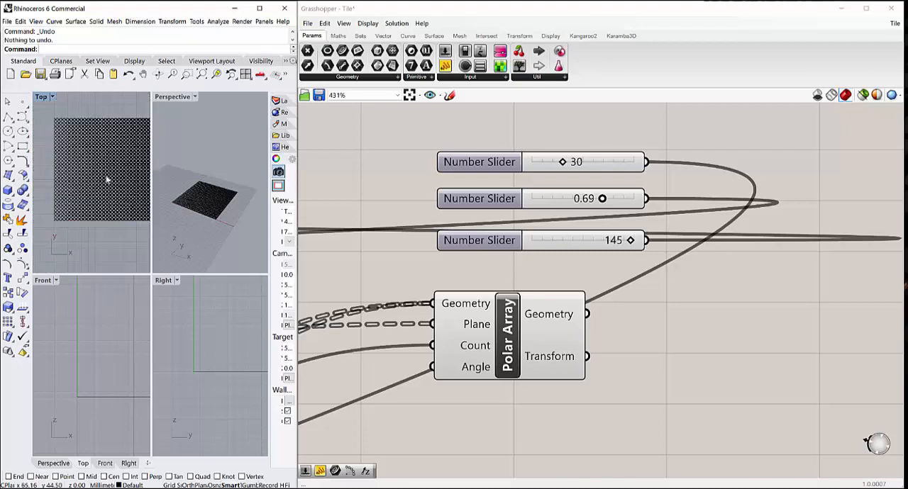
scroll(108, 179, down, 3)
scroll(106, 162, up, 10)
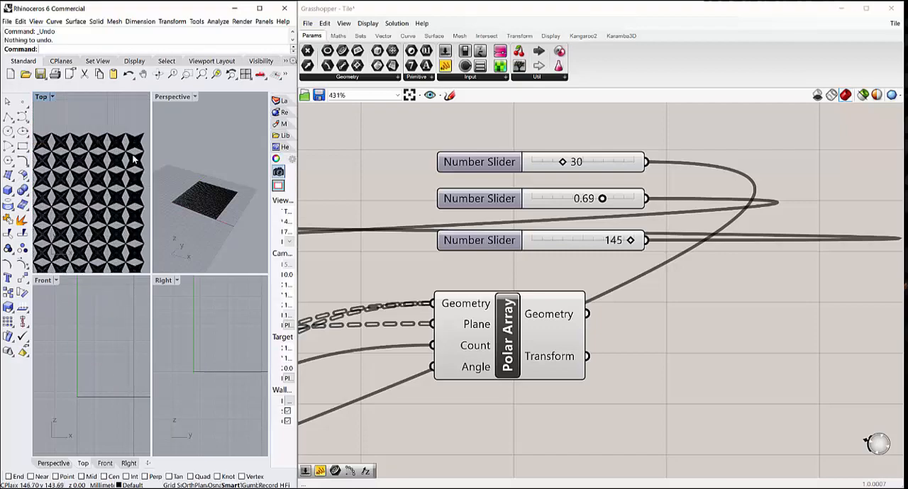
scroll(117, 167, down, 5)
scroll(67, 160, up, 7)
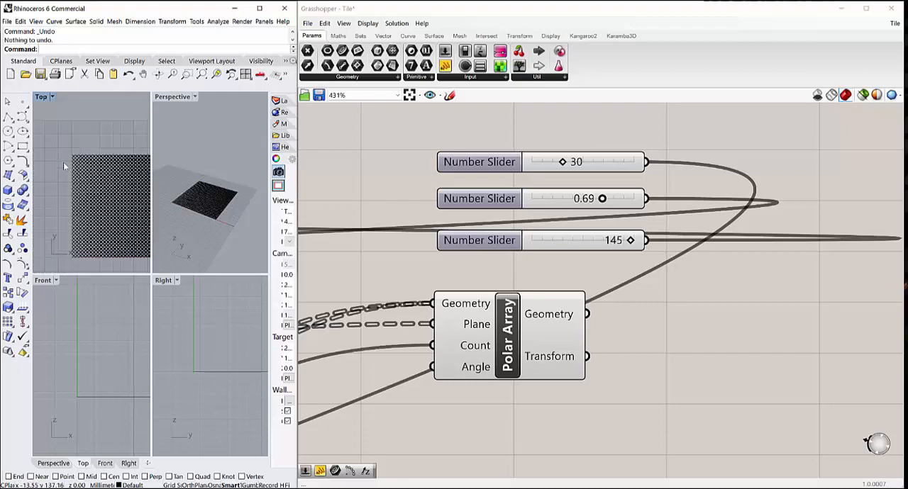
scroll(76, 155, up, 2)
scroll(71, 156, down, 5)
scroll(67, 159, up, 5)
scroll(65, 161, down, 11)
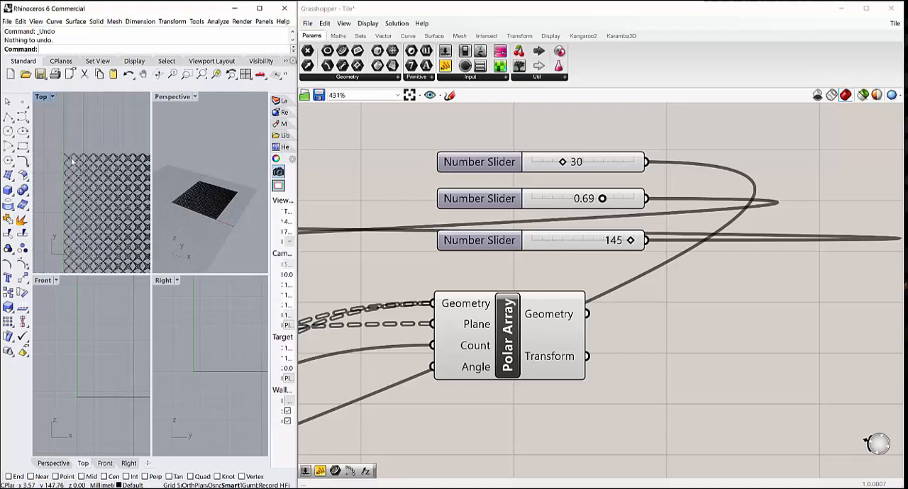
scroll(67, 163, up, 5)
scroll(68, 164, down, 4)
scroll(57, 167, up, 4)
scroll(69, 177, down, 5)
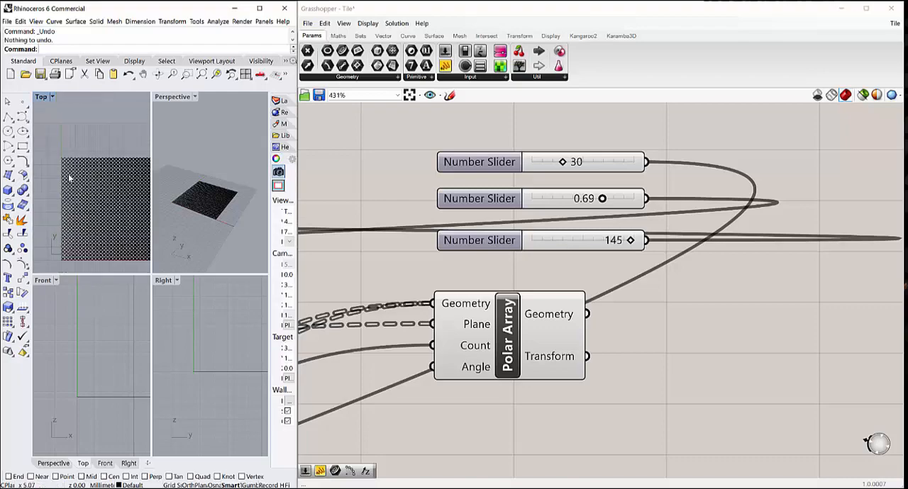
scroll(73, 252, up, 5)
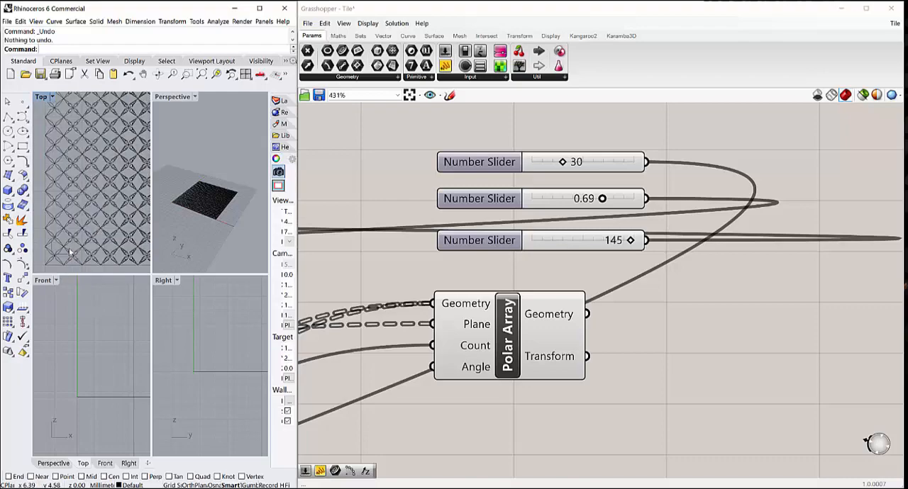
scroll(77, 247, down, 8)
scroll(93, 240, up, 6)
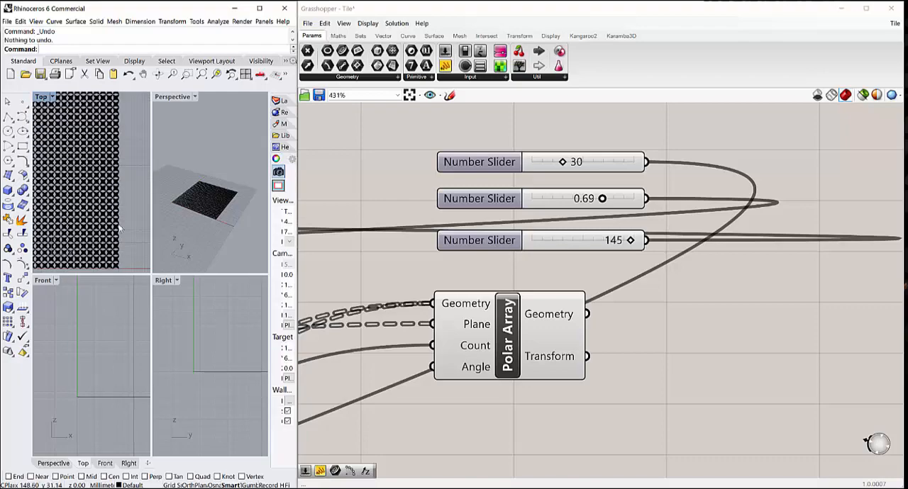
scroll(75, 225, down, 5)
scroll(71, 227, up, 3)
scroll(68, 227, up, 3)
scroll(57, 231, down, 4)
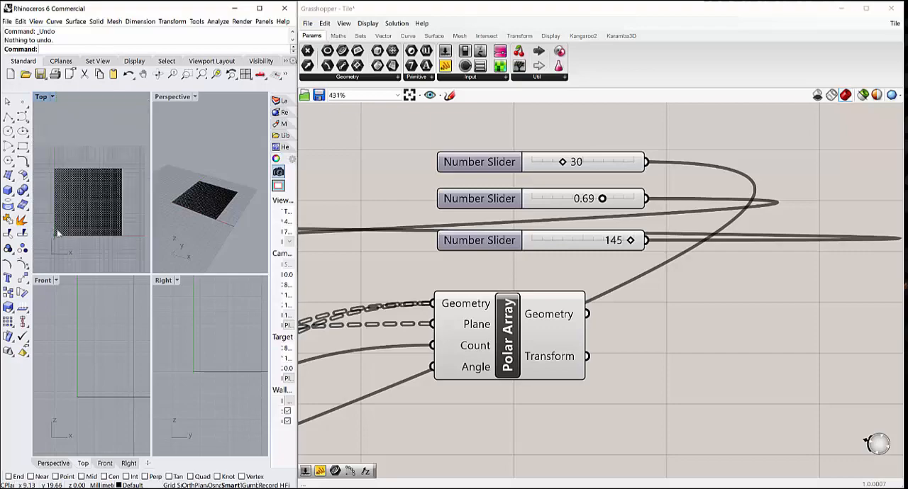
scroll(58, 237, up, 4)
scroll(60, 245, down, 7)
scroll(109, 244, up, 10)
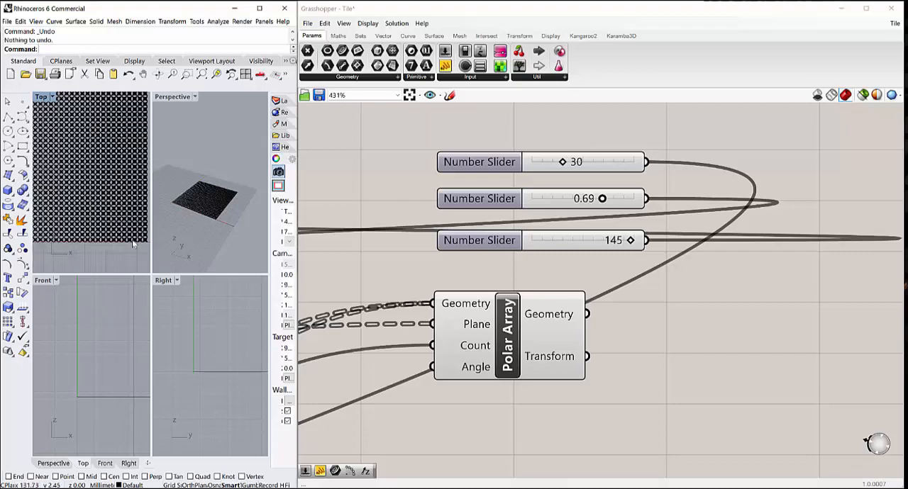
scroll(107, 244, up, 6)
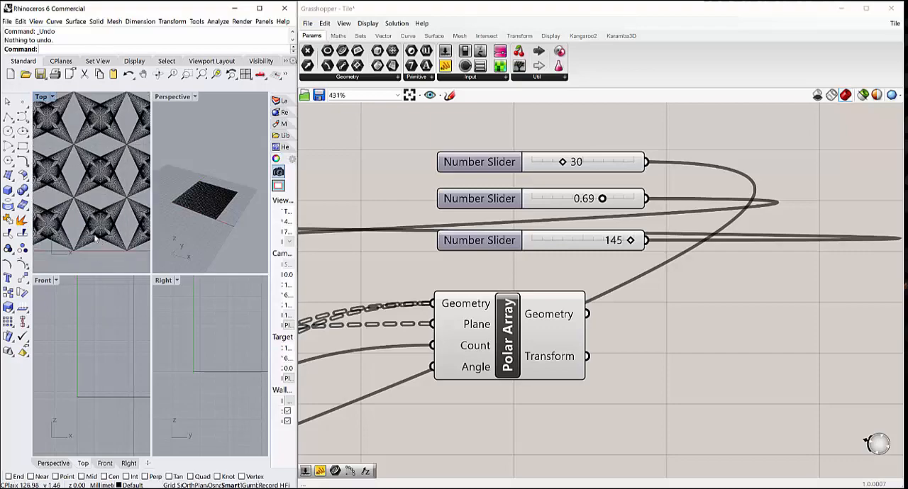
scroll(106, 221, down, 6)
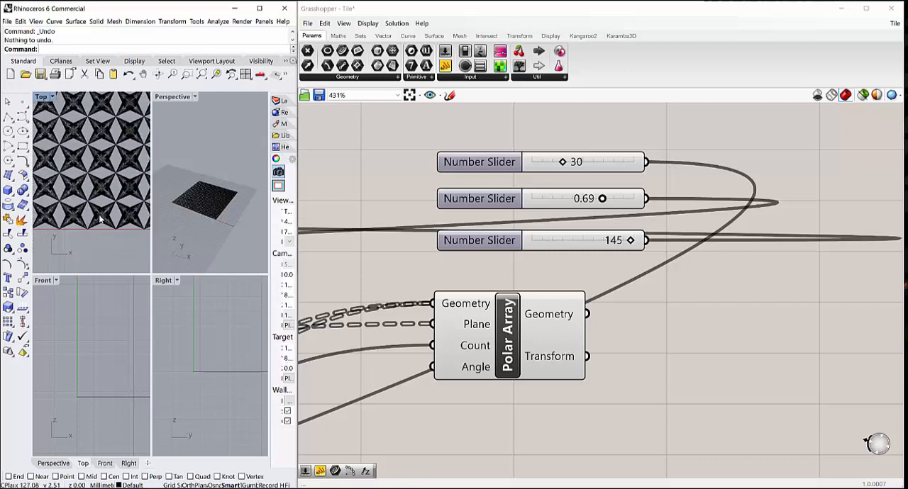
scroll(100, 220, up, 4)
scroll(100, 222, down, 2)
scroll(100, 222, up, 3)
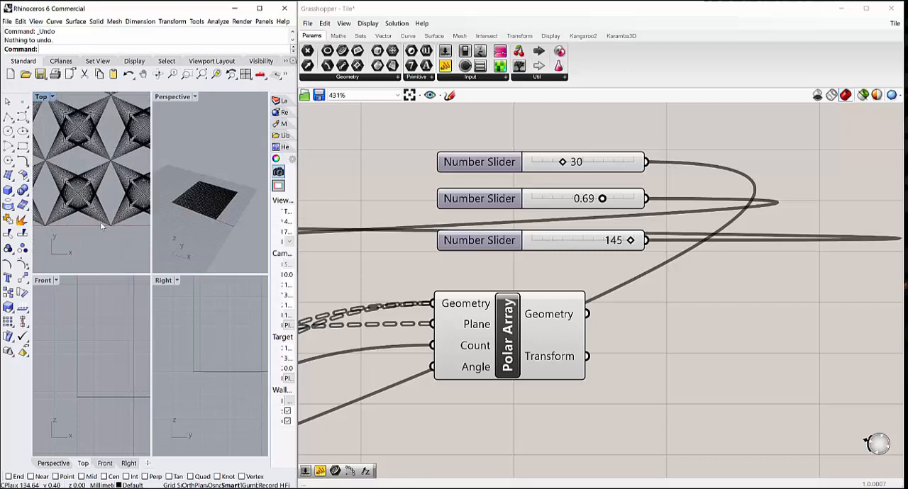
scroll(103, 222, down, 4)
scroll(109, 219, up, 4)
scroll(109, 218, down, 4)
scroll(108, 220, up, 6)
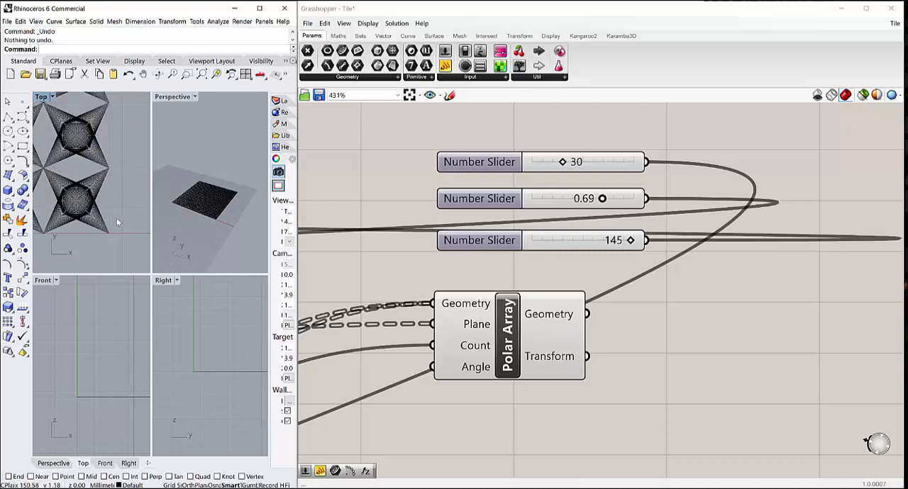
Step: Review the complete Grasshopper tile definition, from the square grid and its input sliders through the curve components to the Polar Array
scroll(122, 216, down, 6)
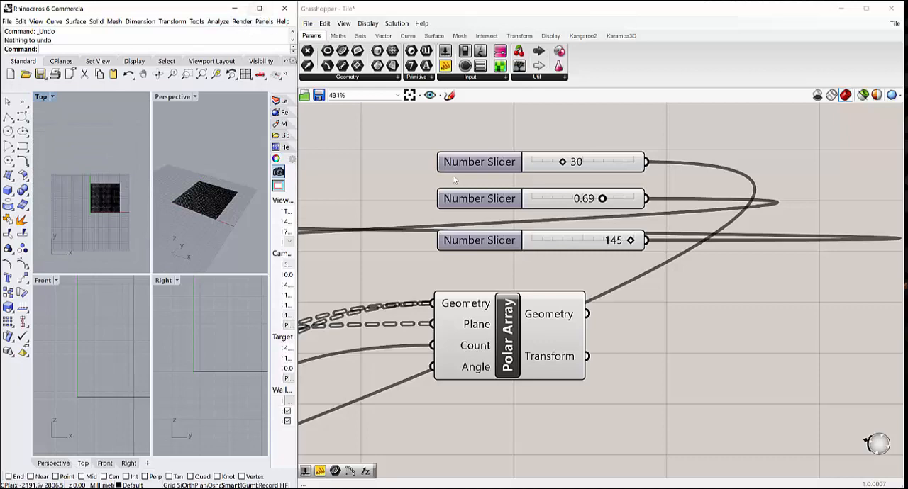
scroll(537, 228, down, 8)
scroll(537, 229, down, 2)
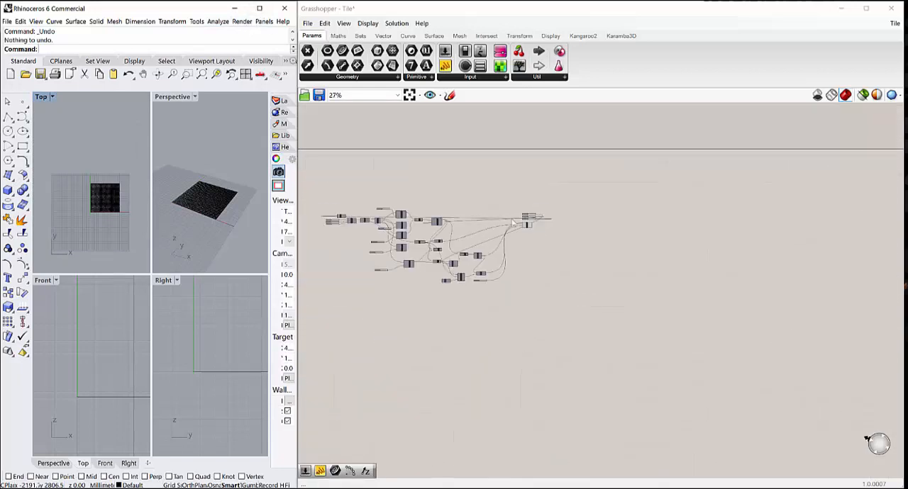
scroll(349, 208, up, 5)
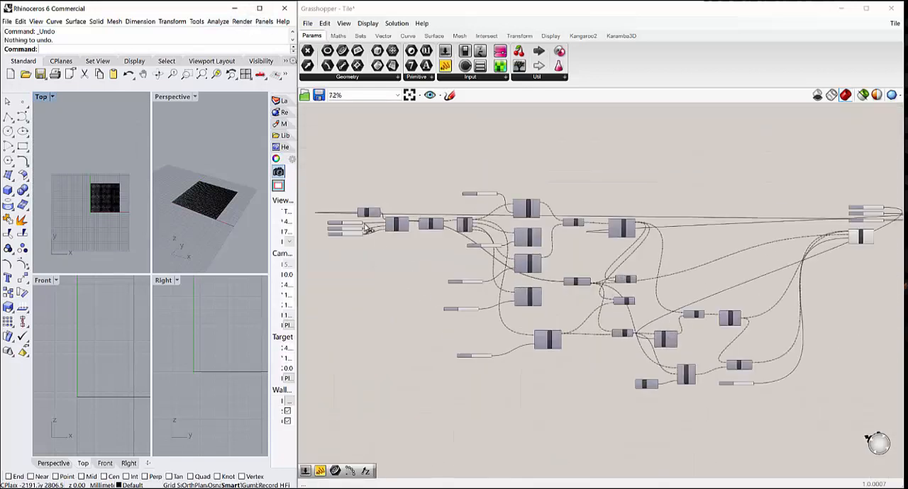
scroll(334, 236, up, 2)
scroll(332, 228, up, 1)
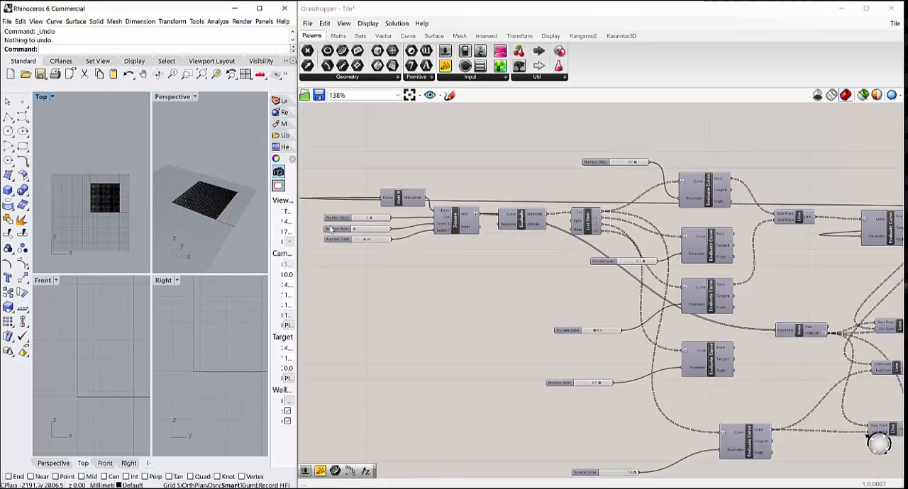
scroll(545, 320, down, 1)
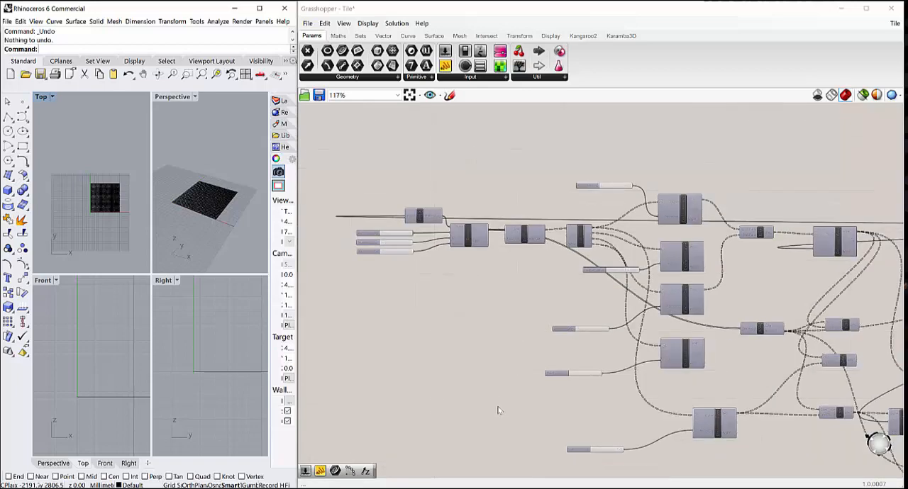
scroll(498, 406, up, 1)
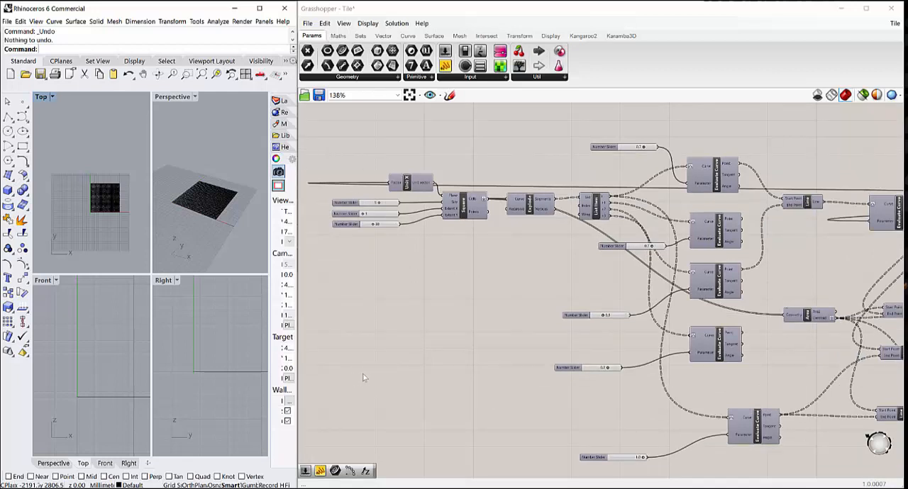
scroll(391, 330, down, 6)
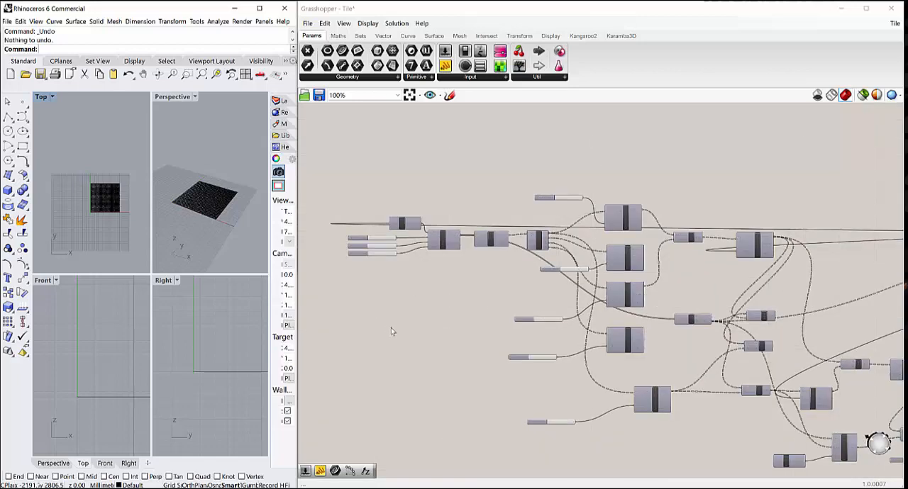
scroll(711, 415, up, 4)
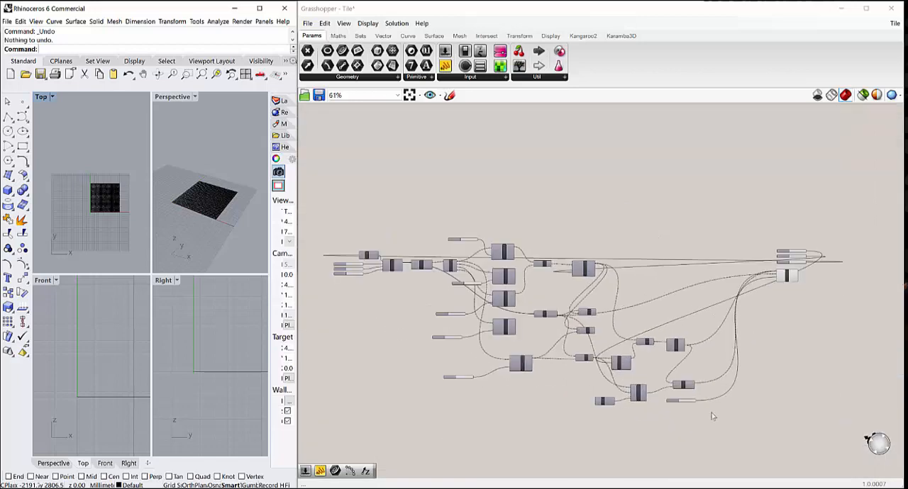
scroll(696, 284, up, 2)
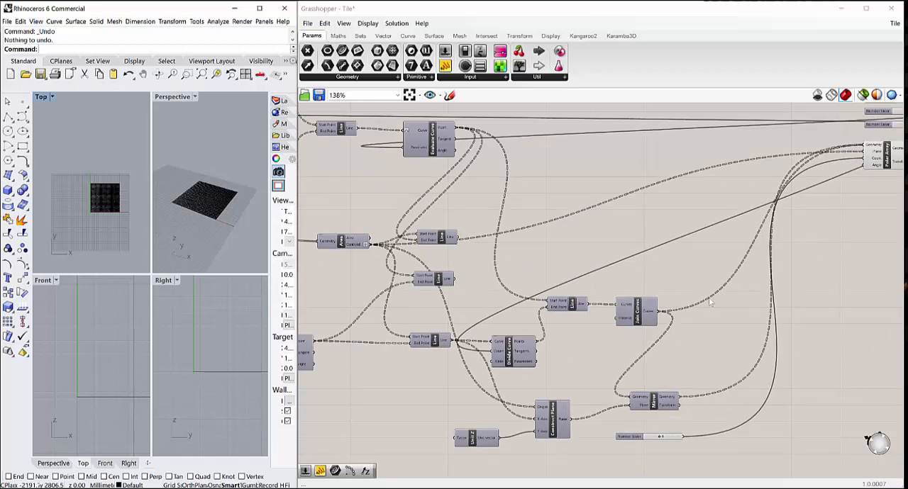
scroll(709, 303, down, 3)
scroll(653, 301, up, 1)
scroll(859, 193, up, 1)
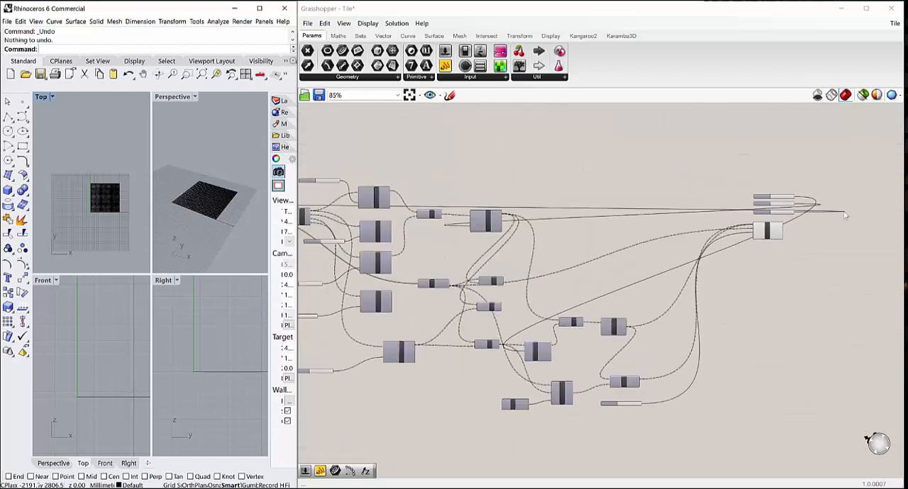
scroll(844, 229, up, 4)
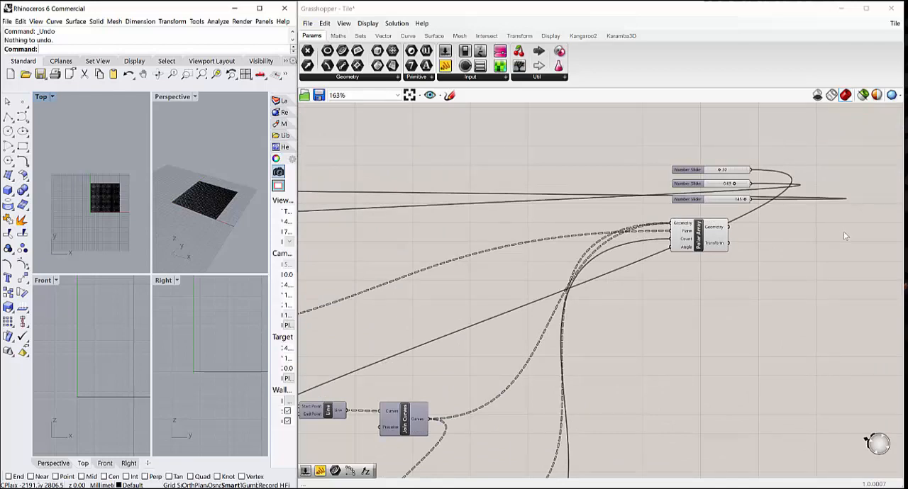
scroll(843, 231, down, 5)
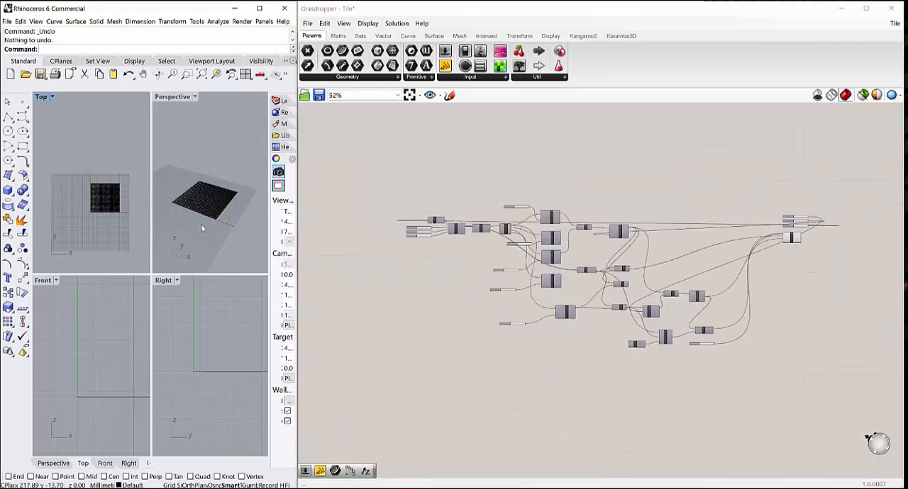
Step: Maximize Rhino, minimize Grasshopper, and examine the star tile gradient in the Perspective and Top views, both overall and close up
click(259, 8)
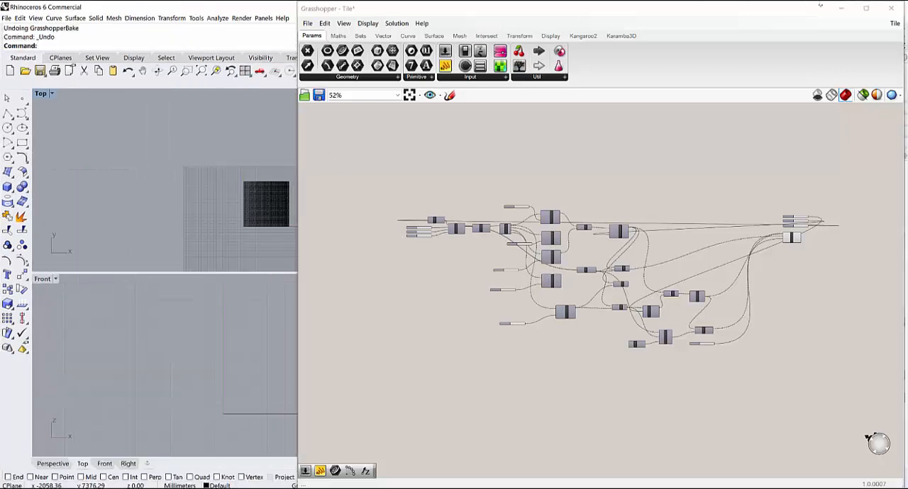
click(842, 8)
scroll(667, 195, up, 8)
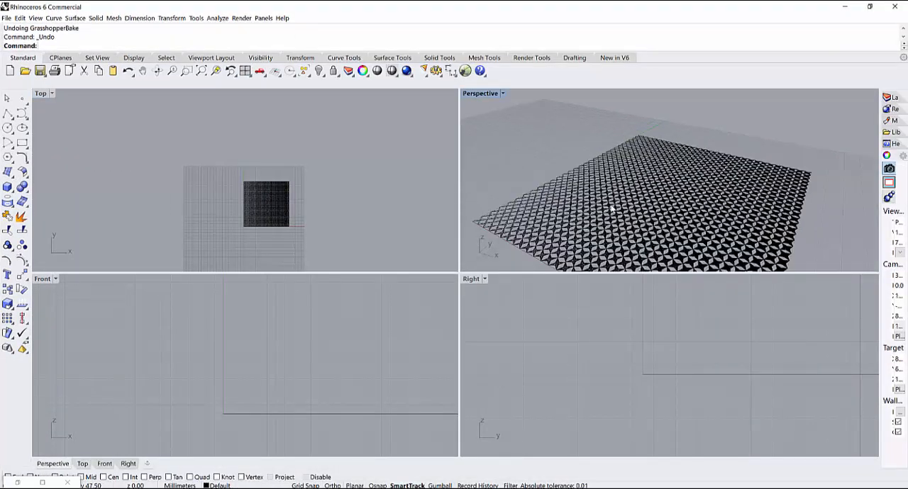
scroll(568, 227, down, 5)
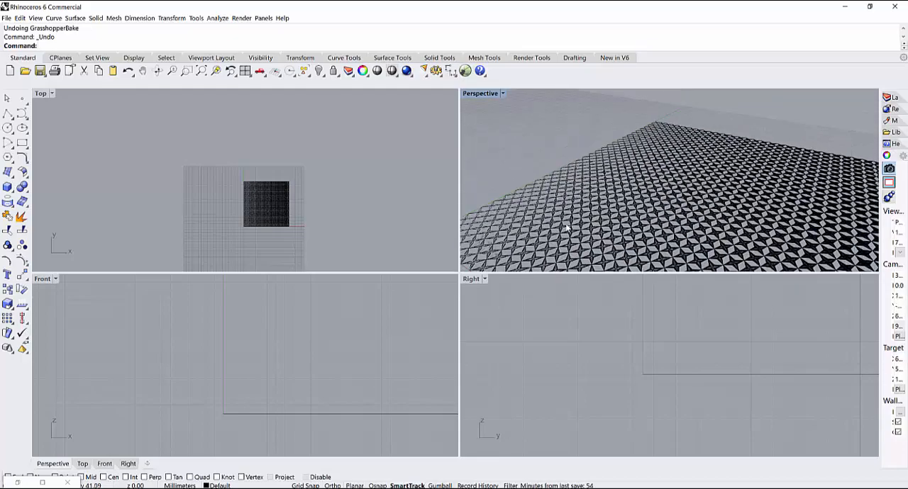
scroll(263, 212, up, 10)
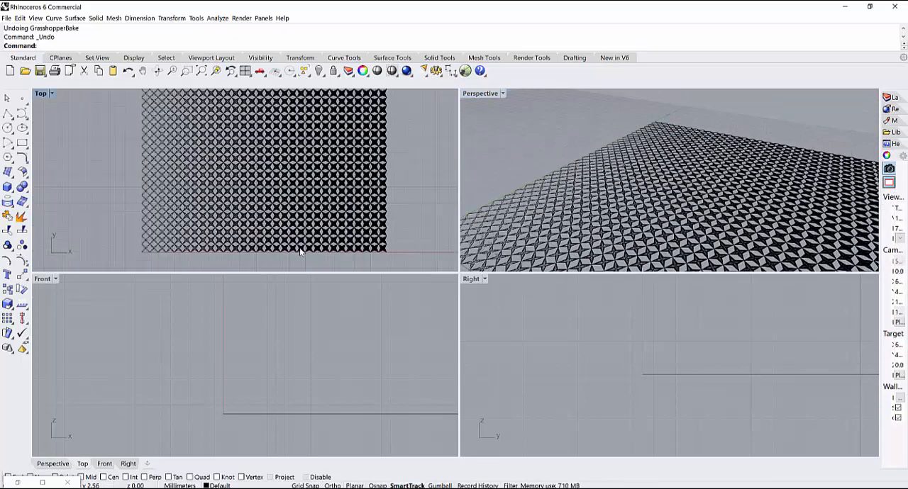
scroll(329, 250, up, 5)
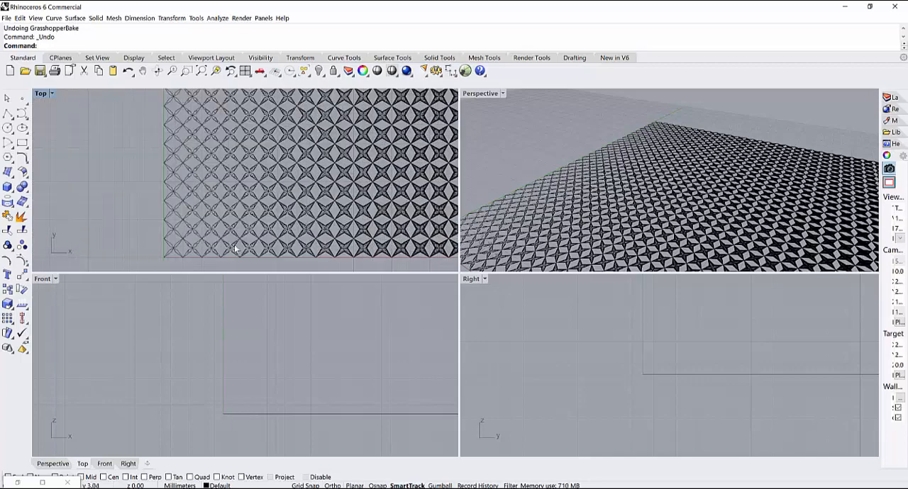
scroll(234, 211, up, 2)
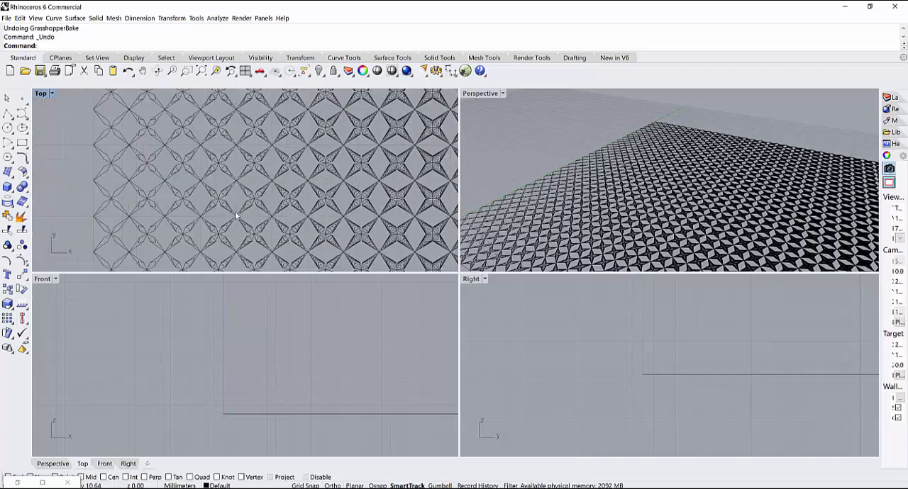
scroll(235, 212, down, 3)
scroll(246, 256, up, 2)
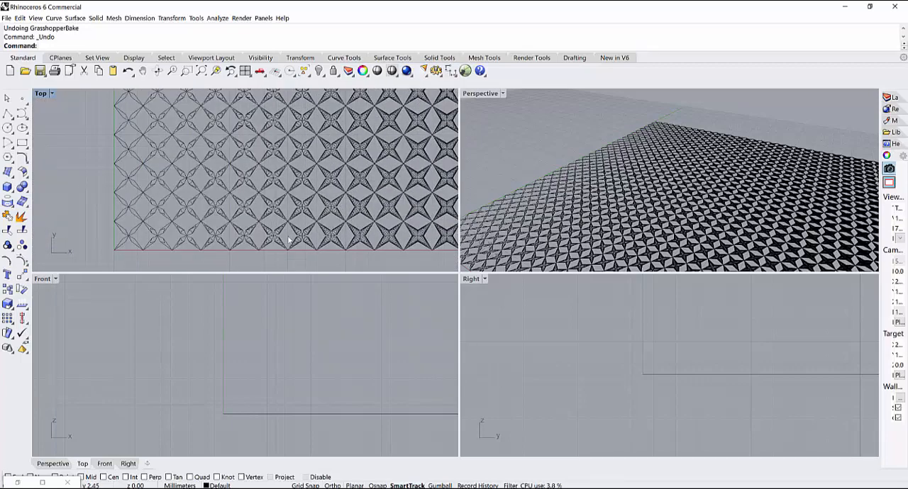
scroll(610, 211, down, 3)
scroll(610, 211, up, 5)
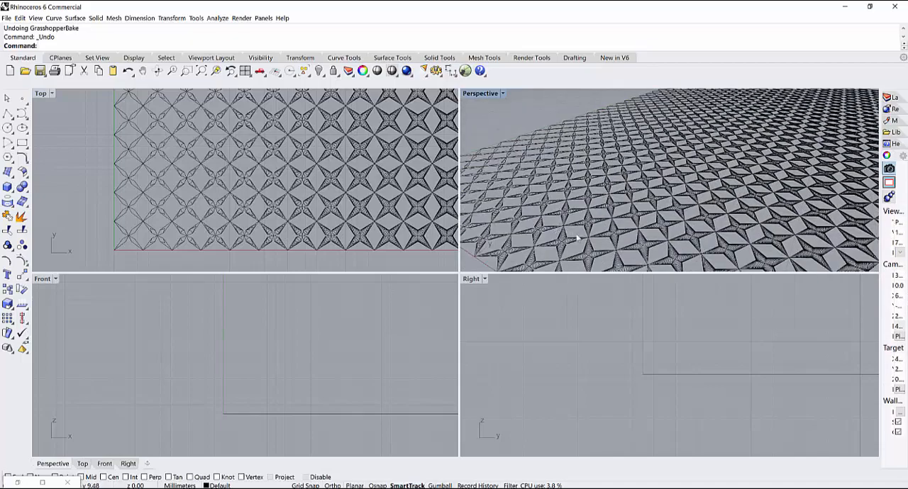
scroll(517, 238, down, 2)
scroll(568, 241, up, 3)
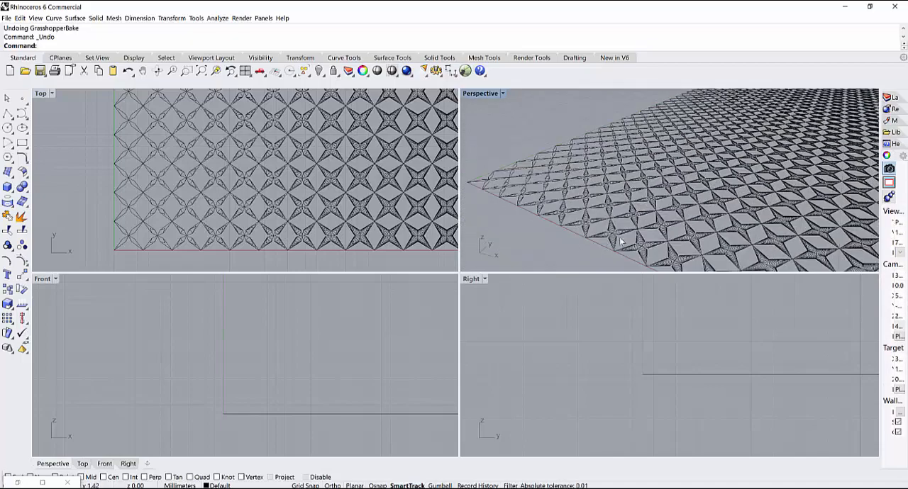
scroll(580, 234, down, 2)
scroll(518, 192, down, 3)
scroll(586, 229, up, 3)
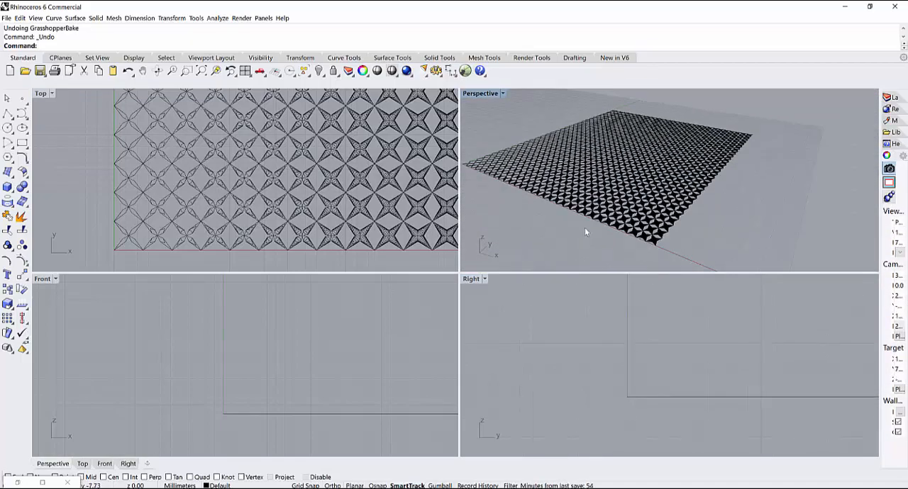
scroll(585, 190, up, 2)
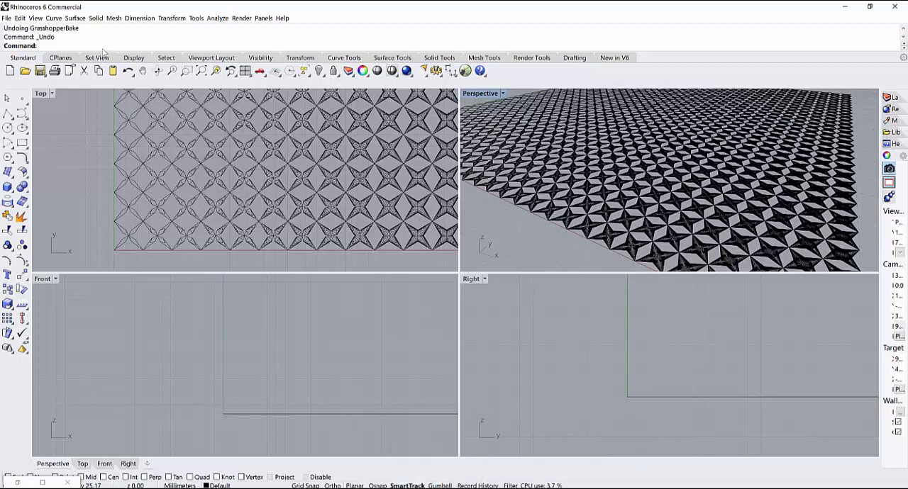
Step: Reopen the tile definition with the Grasshopper command and shrink its window to a smaller floating one showing all components
text(Grasshopper)
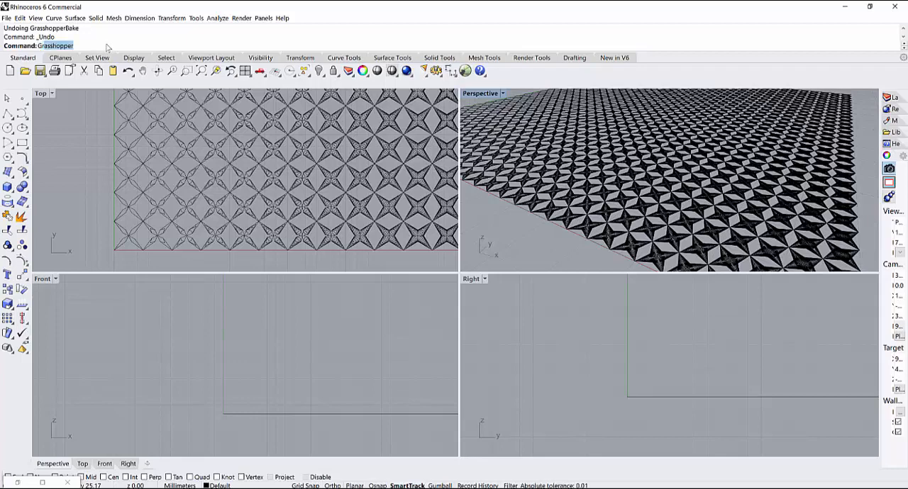
key(Return)
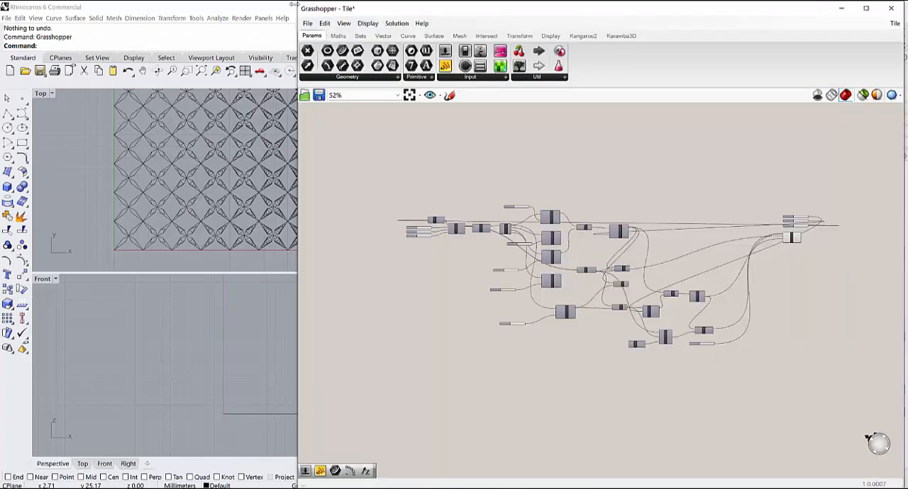
drag(298, 6, 317, 24)
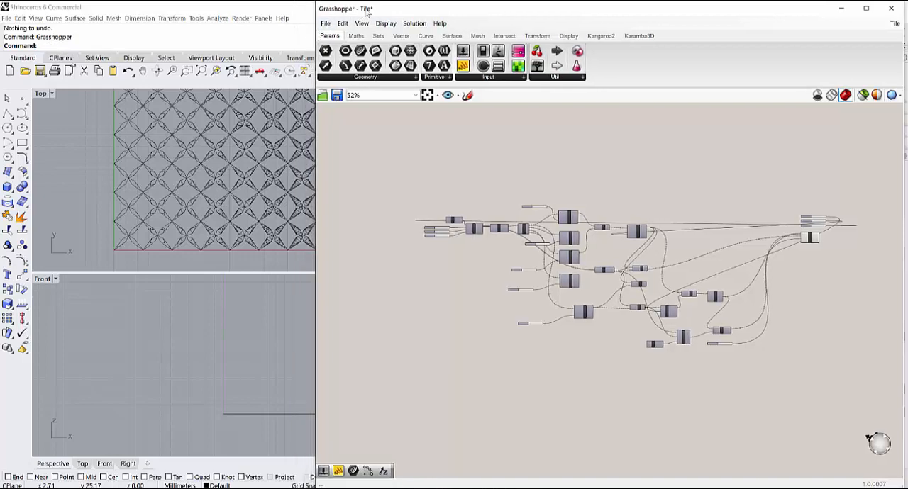
drag(367, 13, 241, 72)
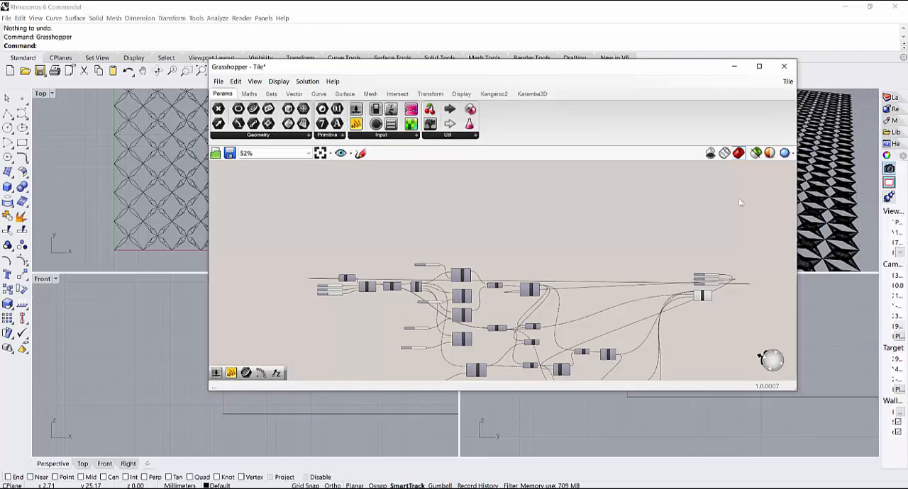
drag(796, 205, 634, 205)
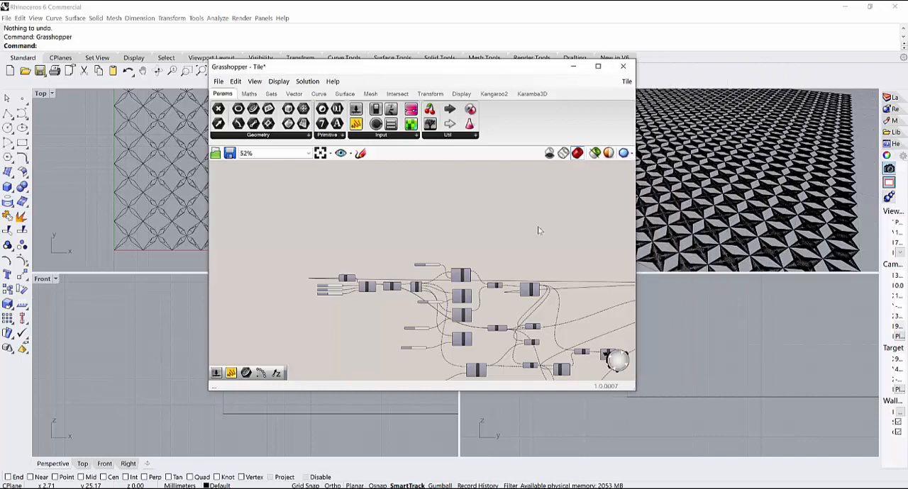
scroll(522, 259, down, 4)
scroll(556, 280, up, 4)
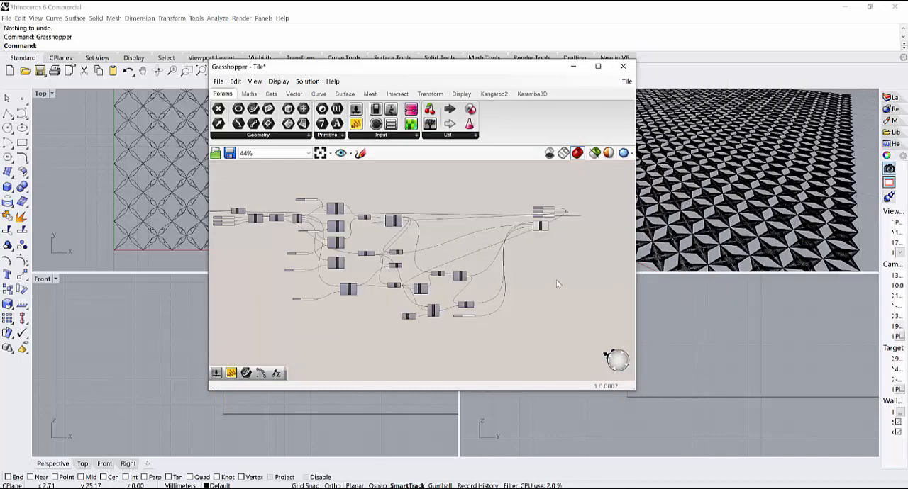
Step: Move the floating Grasshopper window lower over the Rhino viewports and widen it around the zoomed-out definition
drag(438, 73, 513, 128)
drag(708, 444, 633, 381)
scroll(501, 332, down, 4)
scroll(519, 330, down, 1)
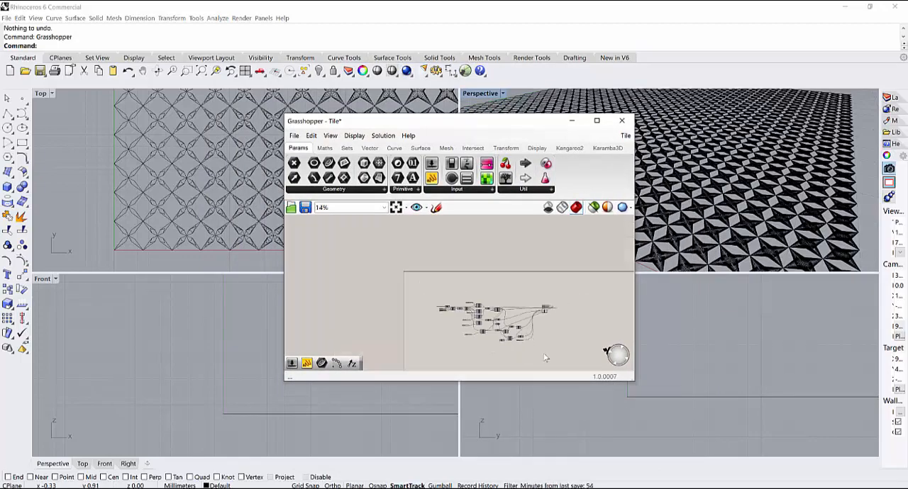
drag(484, 136, 472, 200)
drag(623, 324, 774, 324)
click(476, 185)
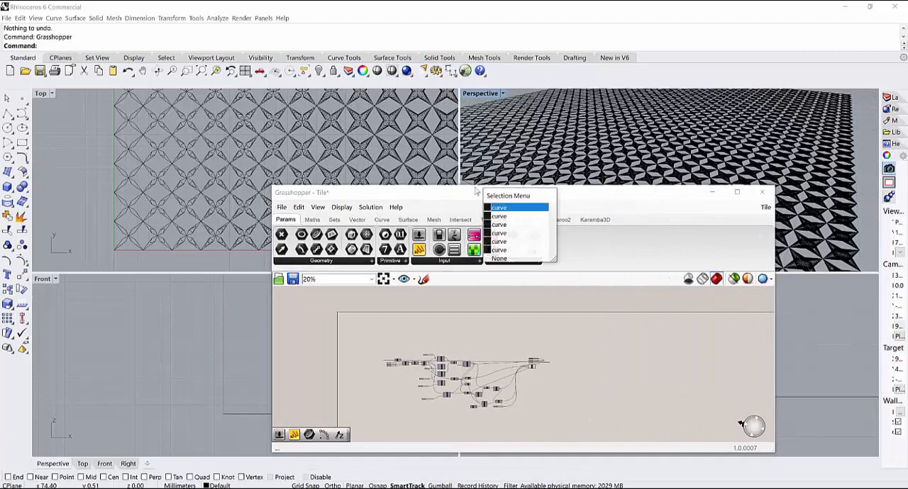
click(464, 186)
Step: Place the Grasshopper window below the Top and Perspective viewports, extend its height downward, and fit the whole definition in its canvas
drag(463, 187, 367, 280)
scroll(398, 417, down, 3)
scroll(394, 411, up, 2)
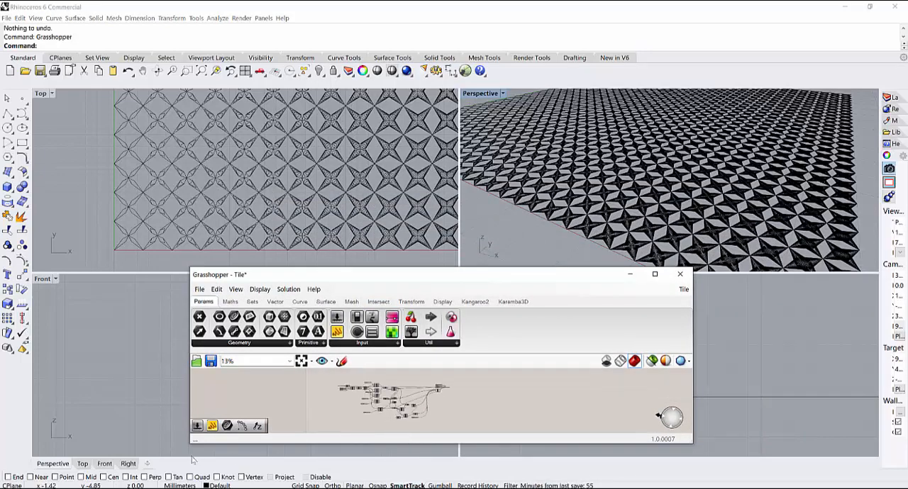
drag(249, 444, 249, 483)
scroll(379, 425, up, 2)
scroll(380, 427, up, 3)
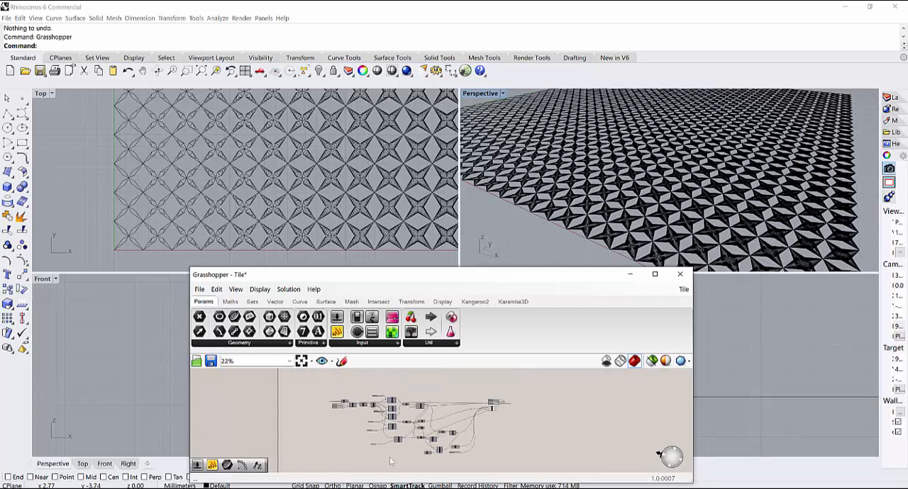
scroll(344, 397, up, 2)
scroll(364, 416, down, 2)
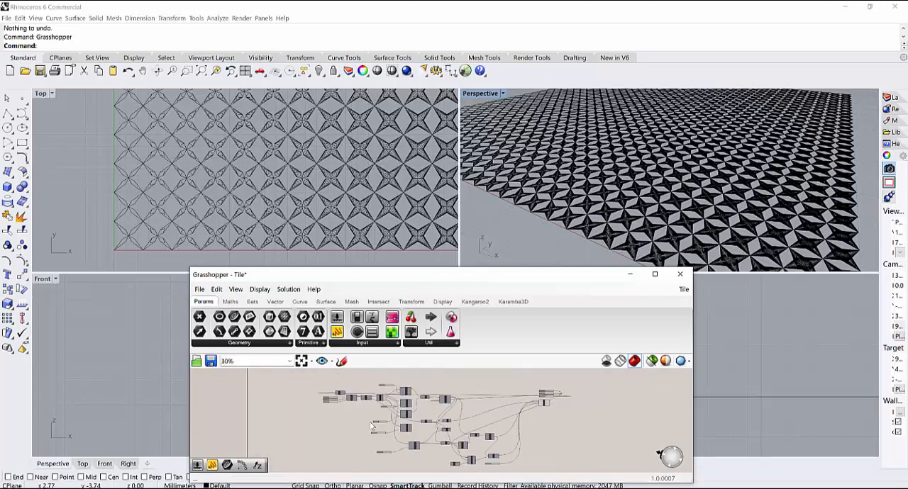